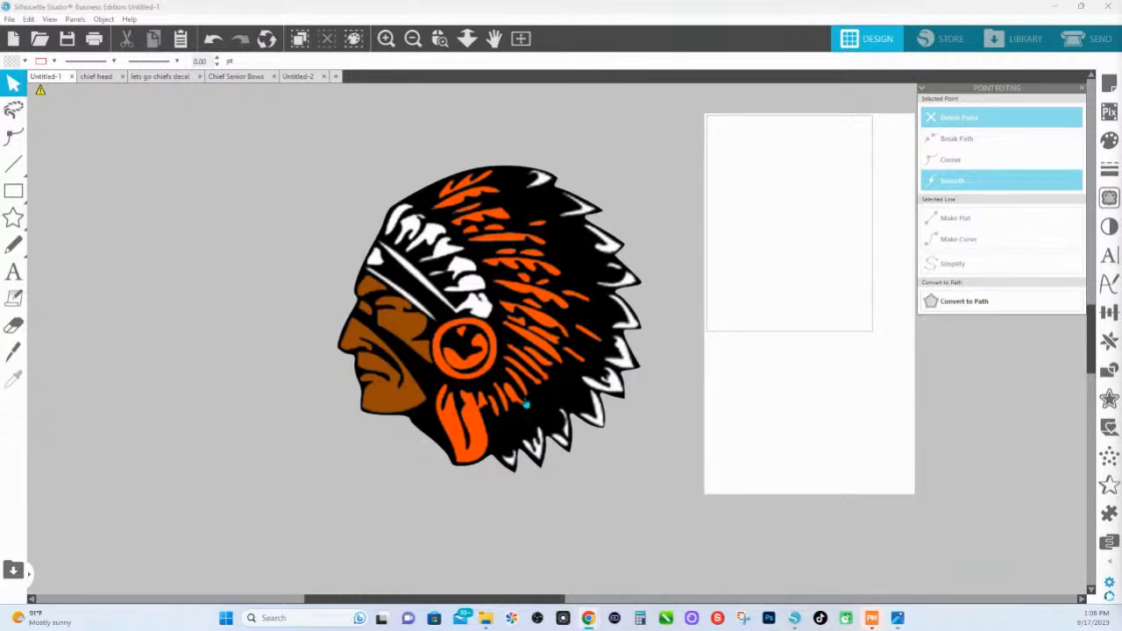
Step: Bring the converted chief head SVG into the design, enlarged to about 17.5 inches wide, beside the original head
double_click(507, 359)
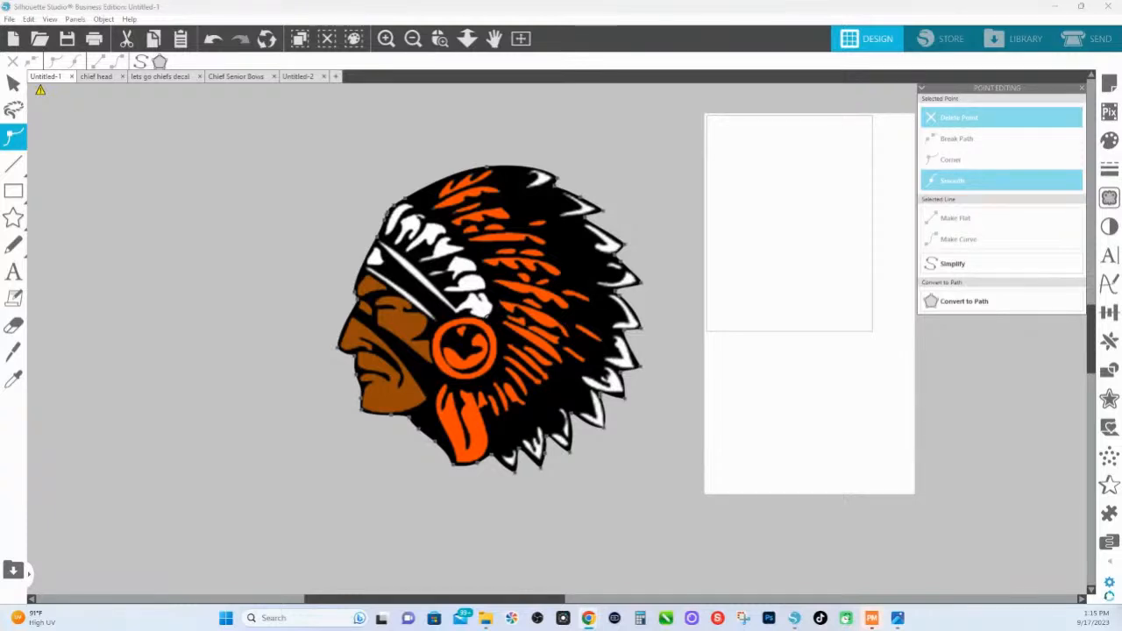
left_click_drag(1002, 189, 815, 215)
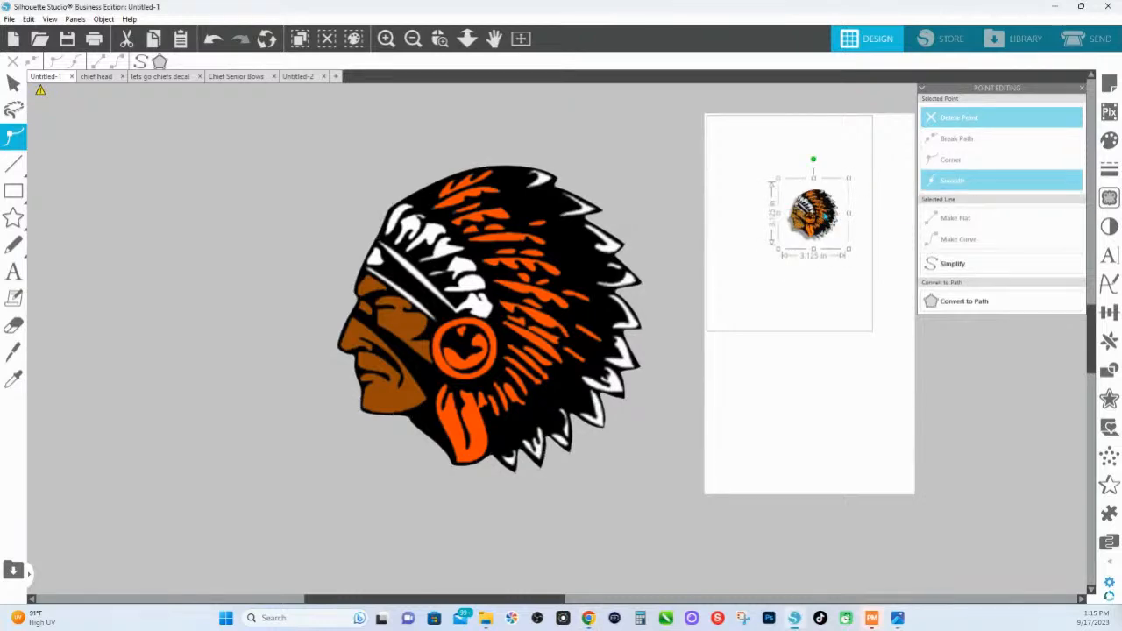
left_click_drag(848, 250, 885, 498)
left_click_drag(500, 335, 185, 306)
left_click_drag(752, 313, 573, 296)
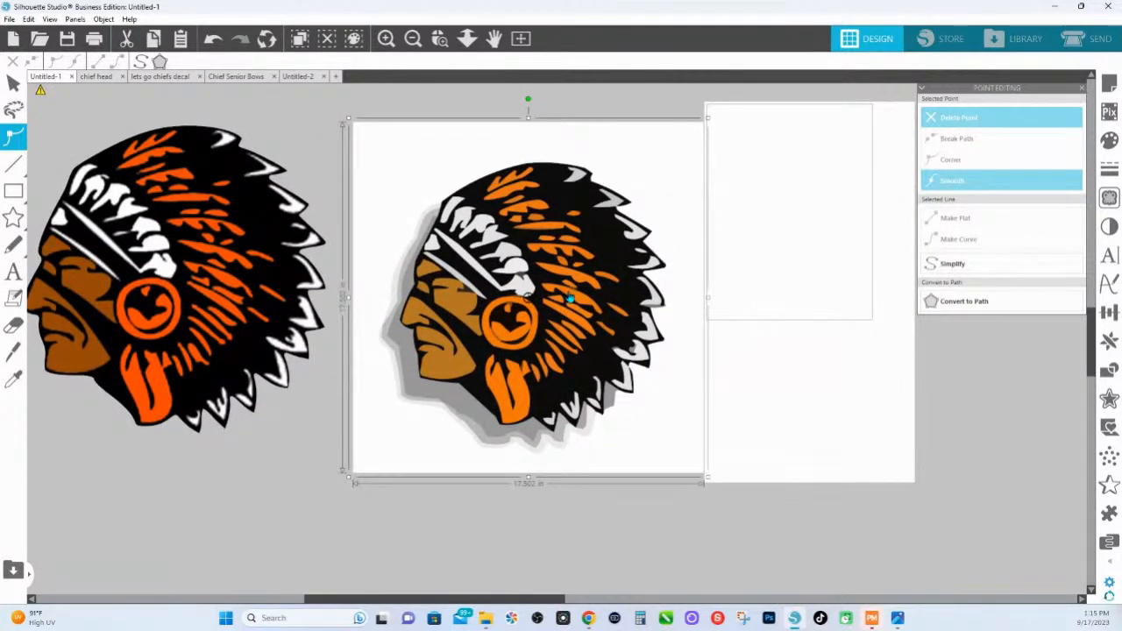
Step: Leave point editing, ungroup the imported chief head and move its white background square away from the artwork
right_click(576, 271)
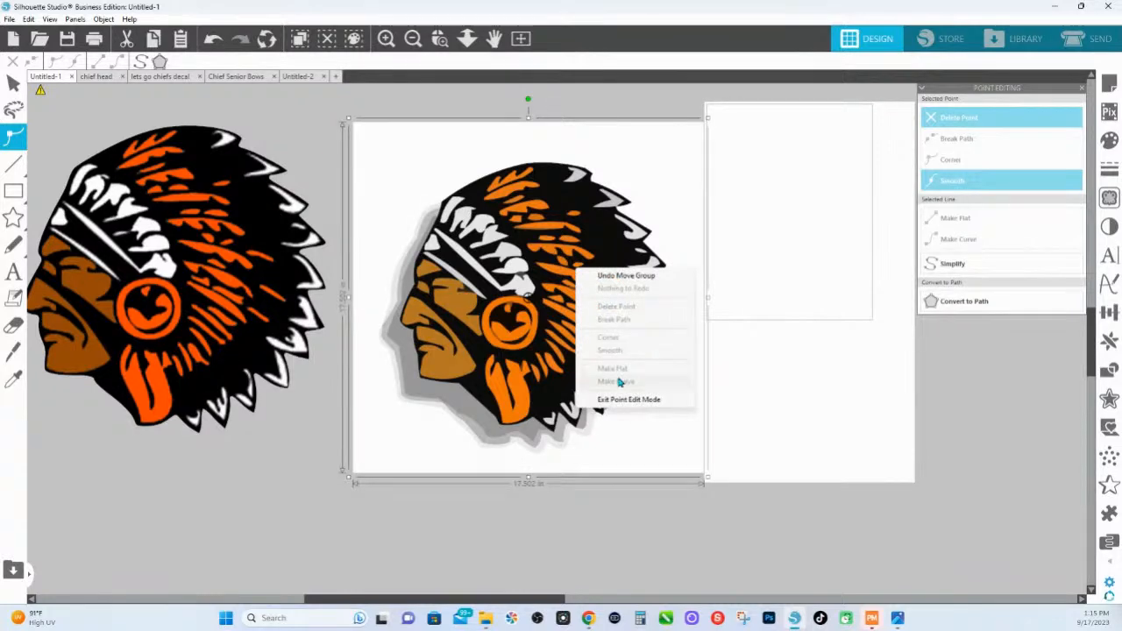
left_click(515, 254)
right_click(533, 182)
left_click(736, 179)
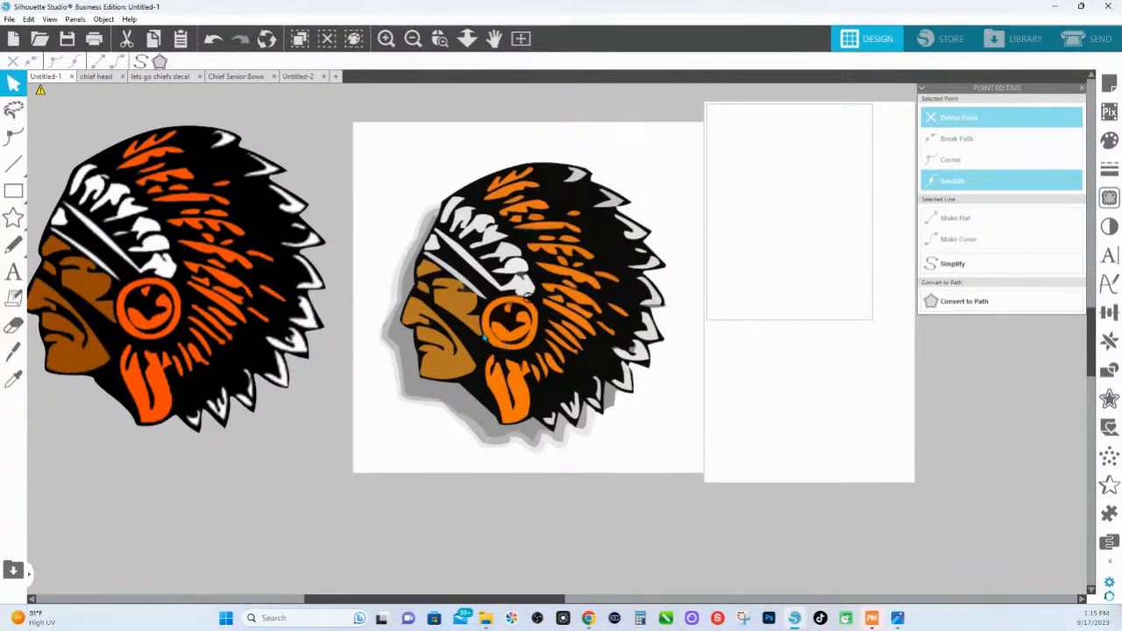
right_click(483, 332)
left_click(528, 199)
left_click(777, 420)
left_click_drag(425, 170, 842, 234)
Step: Pull the larger grey and white shadow shapes off the imported head and delete them
left_click_drag(404, 386, 420, 149)
left_click_drag(399, 391, 327, 188)
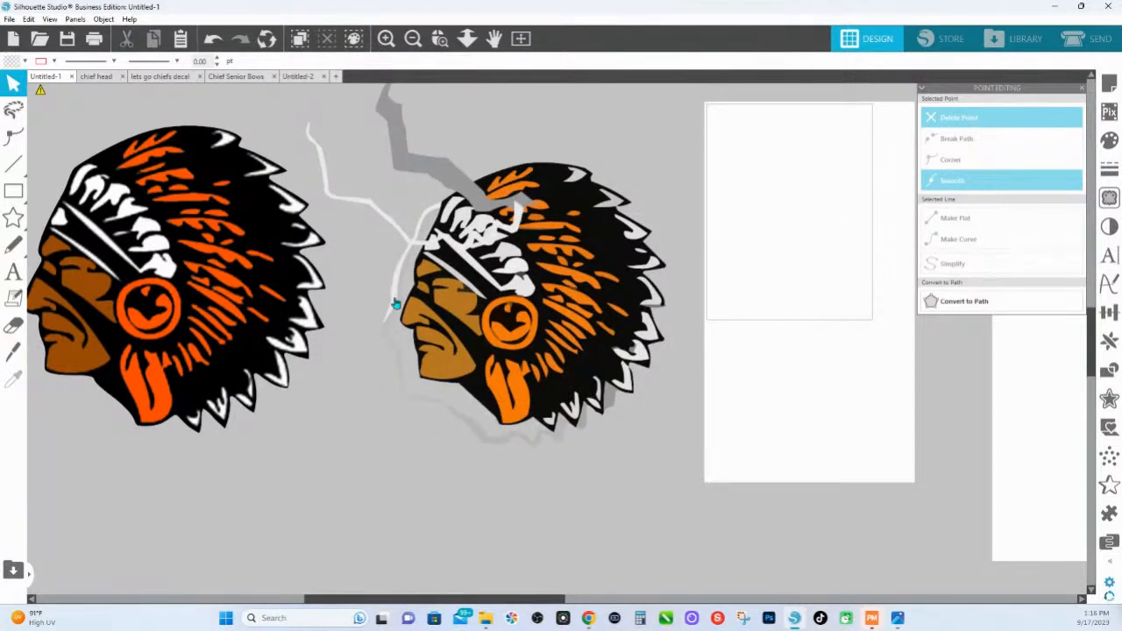
left_click_drag(394, 283, 395, 88)
left_click_drag(360, 261, 383, 115)
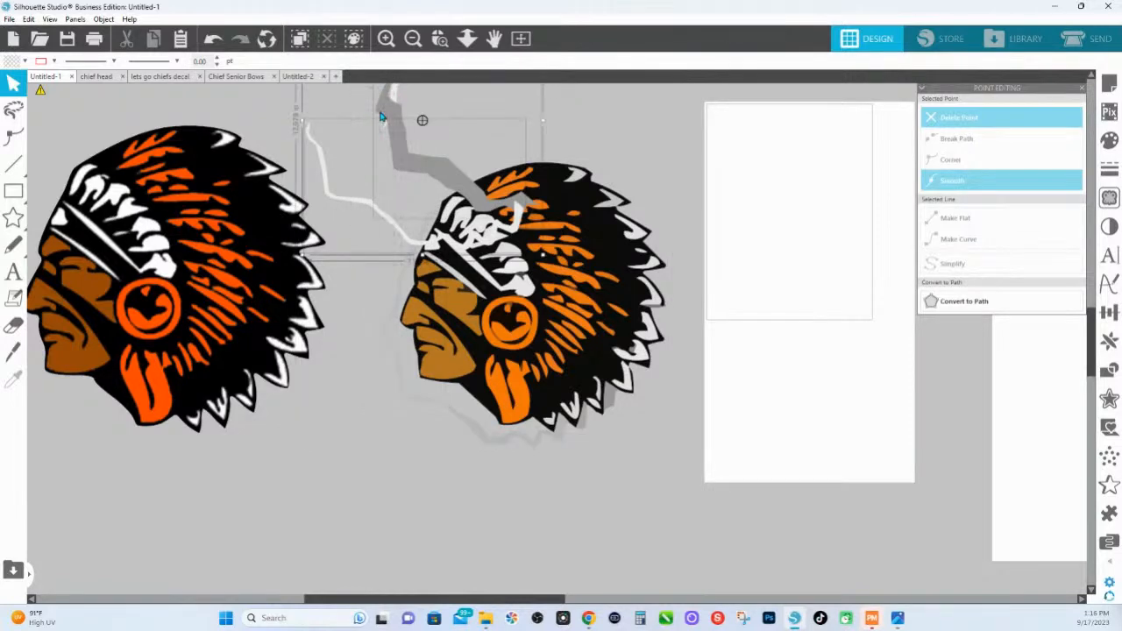
left_click(390, 118)
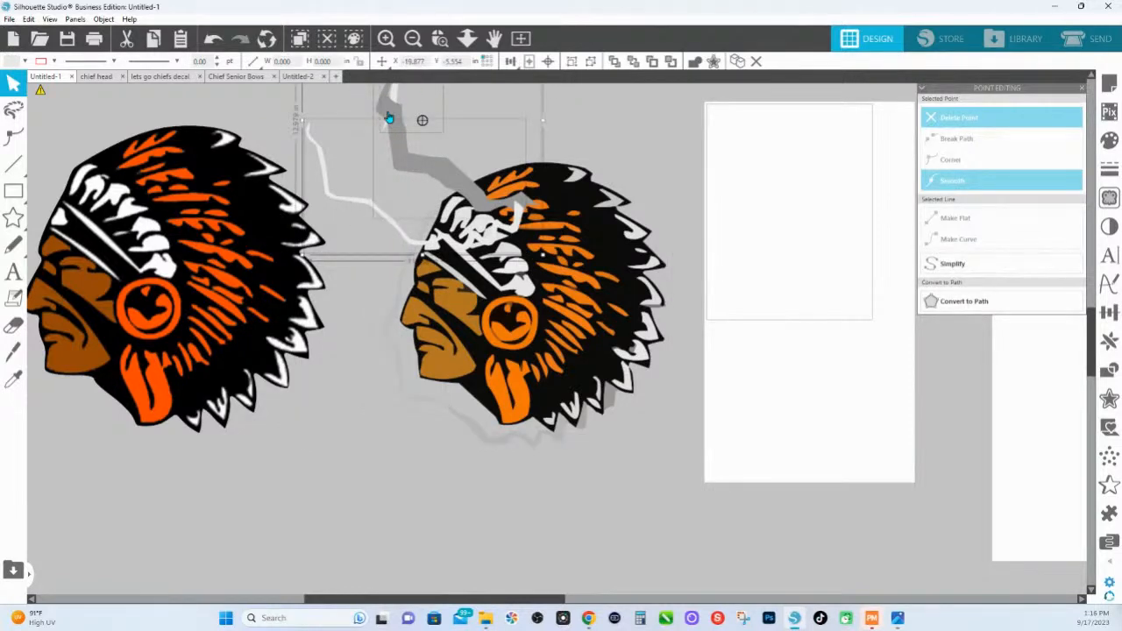
key("Delete")
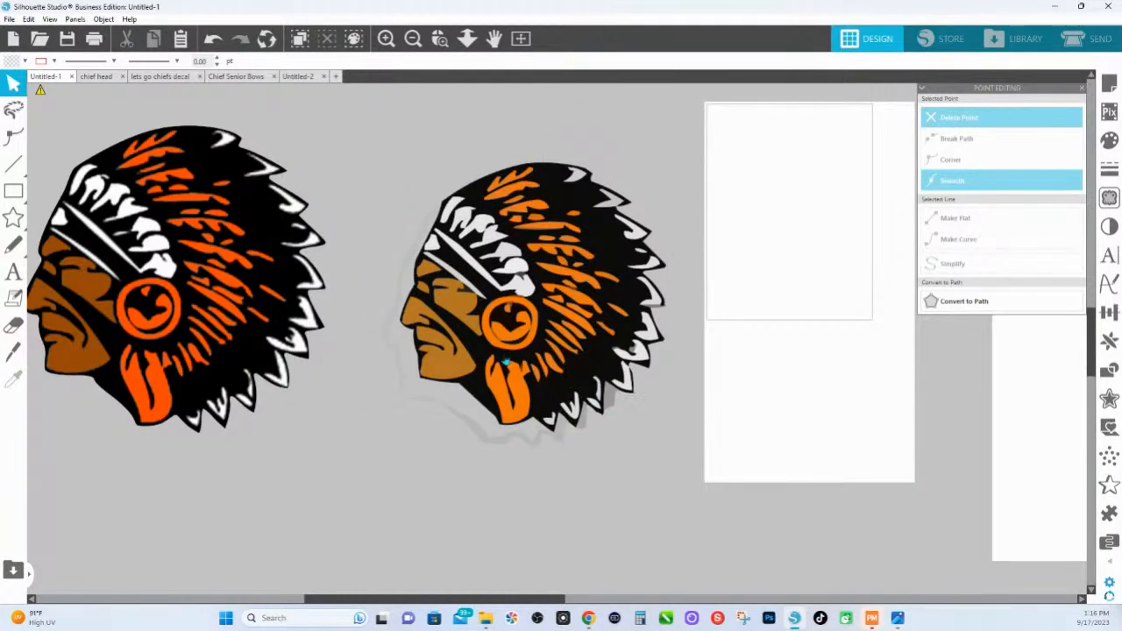
Step: Delete the faint shadow shapes left around the face and neck of the imported head
left_click(441, 411)
left_click_drag(479, 453, 417, 456)
left_click_drag(415, 487, 402, 400)
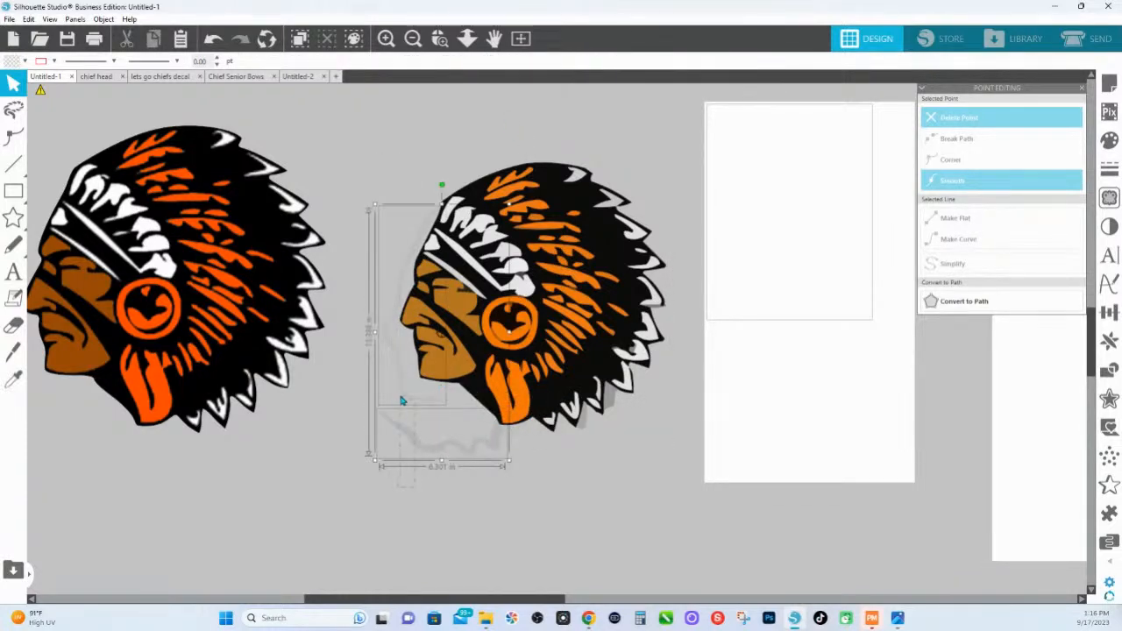
key("Delete")
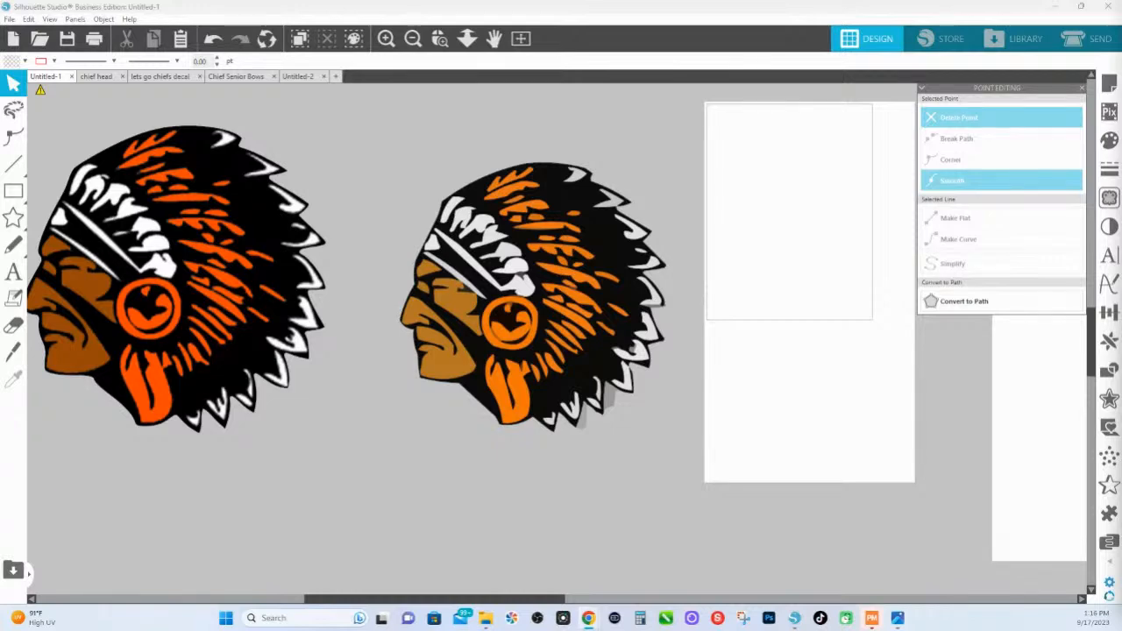
Step: Try moving the brown face pieces and a white headband piece off the imported head, and undo the moves
left_click_drag(429, 377, 414, 430)
left_click_drag(456, 313, 379, 160)
left_click_drag(426, 269, 359, 179)
left_click_drag(419, 289, 375, 254)
left_click_drag(457, 279, 429, 140)
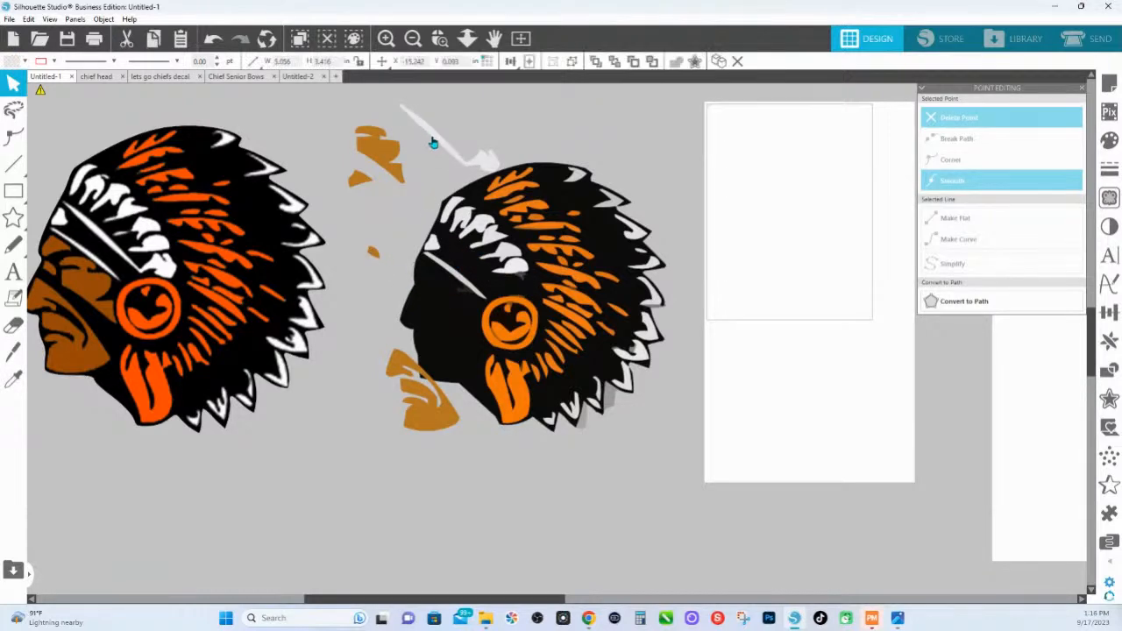
key("ctrl+z")
key("ctrl+z")
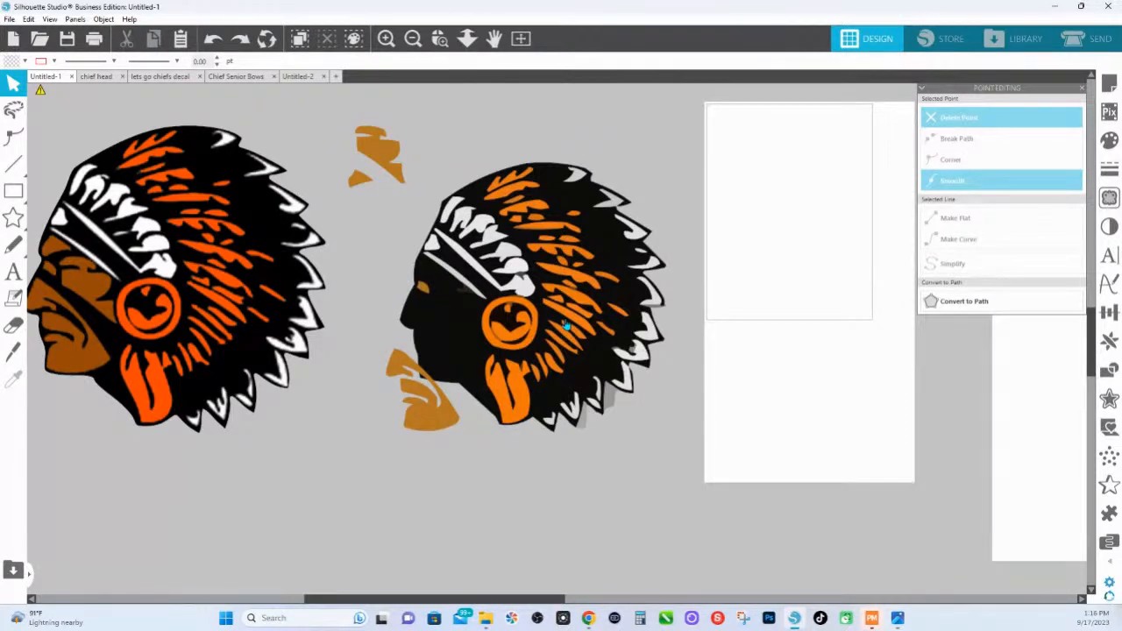
key("ctrl+z")
key("ctrl+z")
key("ctrl+z")
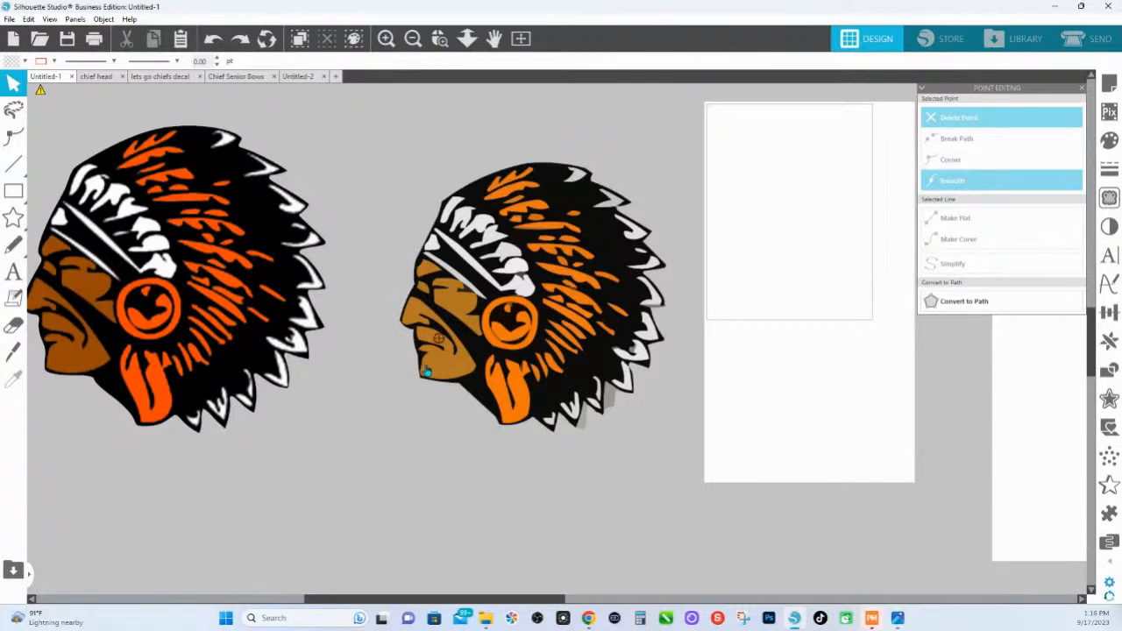
Step: Fill the lower face piece of the imported head with light mint green
left_click(427, 370)
left_click(1110, 151)
left_click(999, 212)
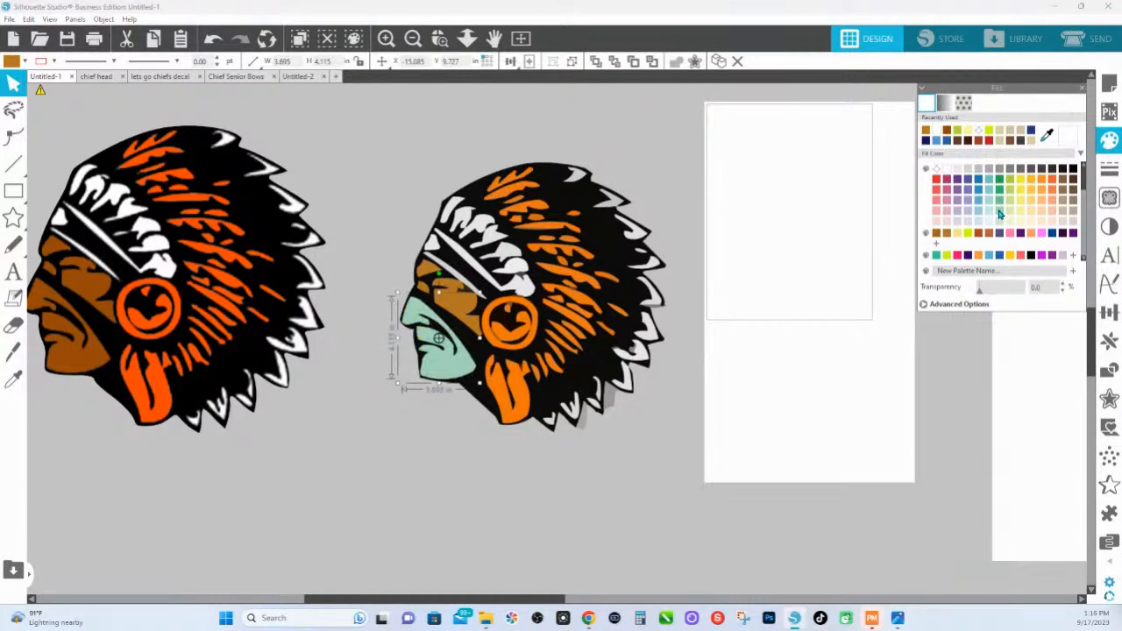
Step: Move the thin brown sliver out of the imported head's round ear ornament onto the empty canvas
left_click(439, 38)
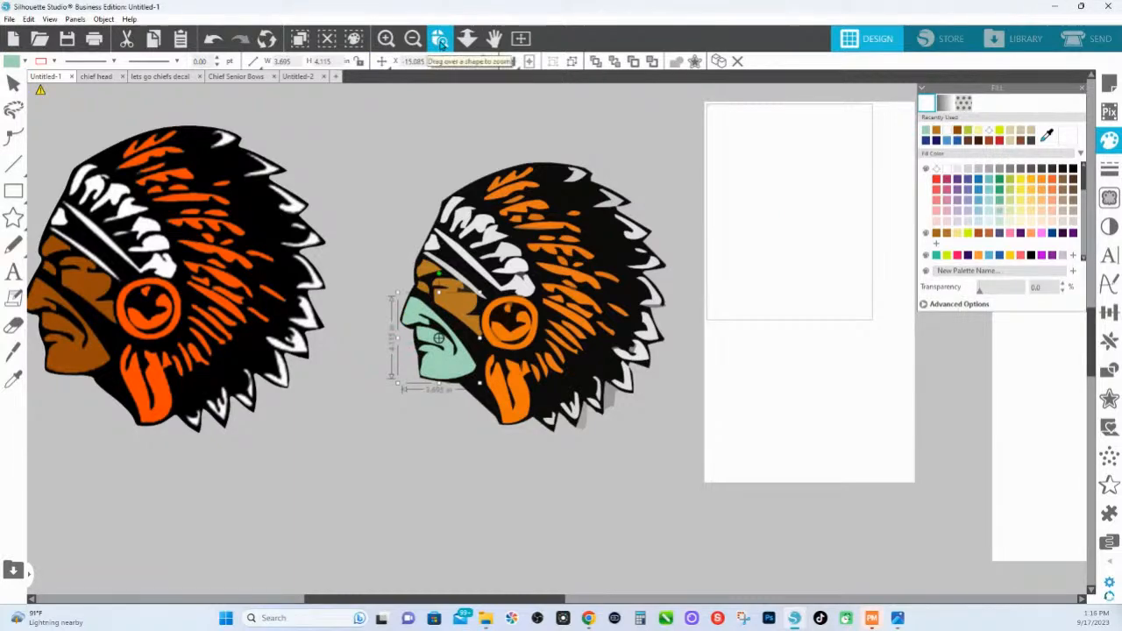
left_click(622, 456)
left_click_drag(158, 306, 766, 556)
left_click_drag(751, 478, 1121, 401)
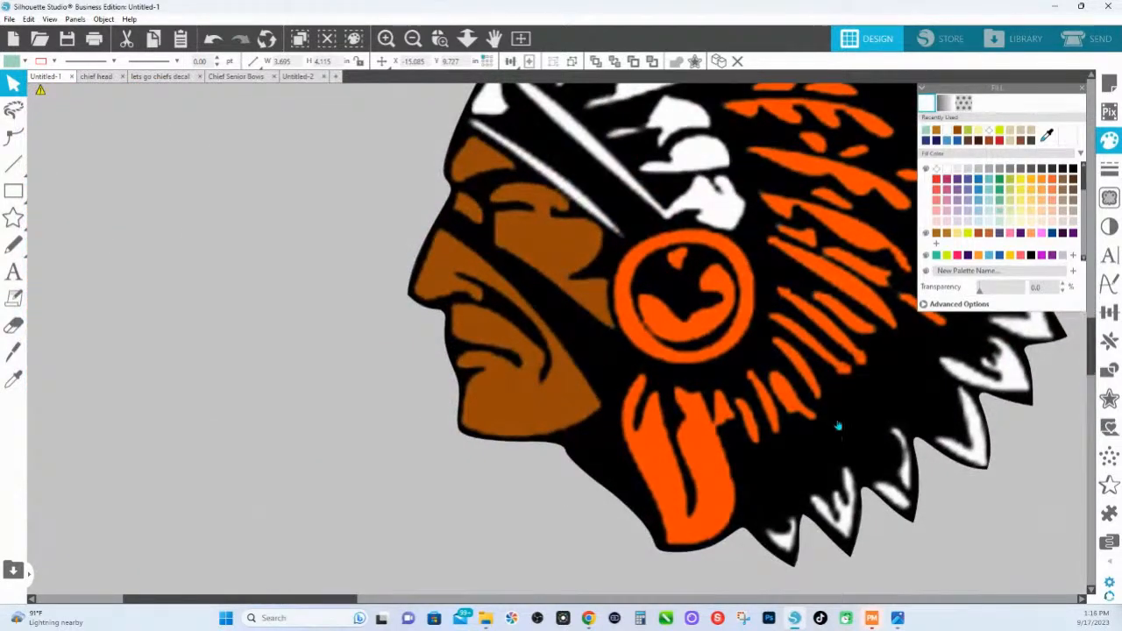
left_click_drag(892, 426, 235, 393)
left_click_drag(537, 340, 187, 347)
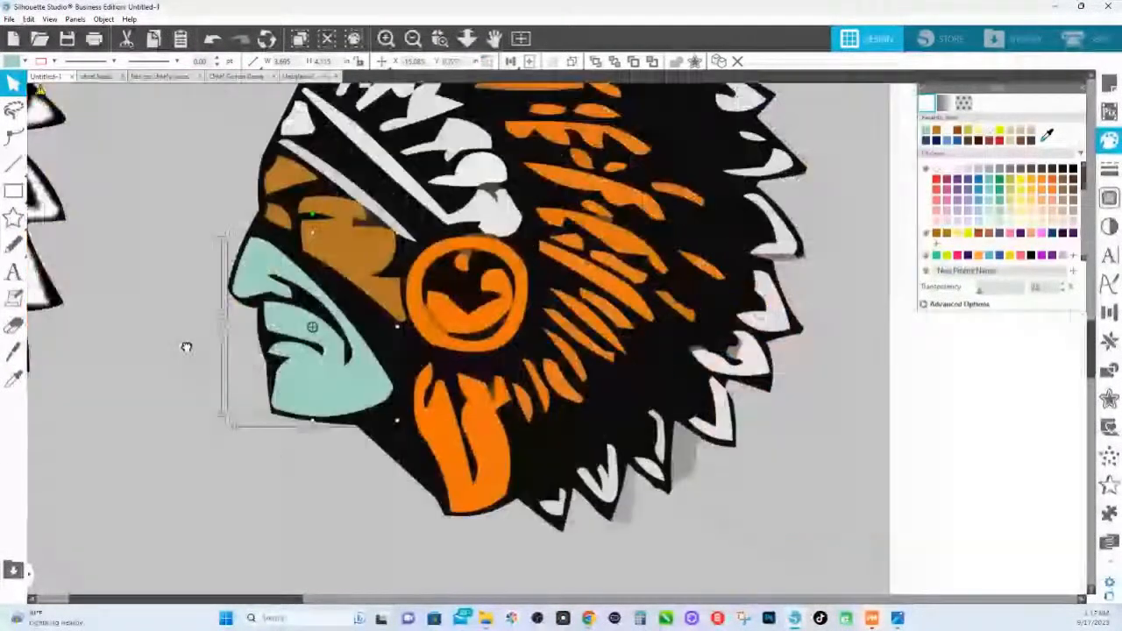
left_click(422, 326)
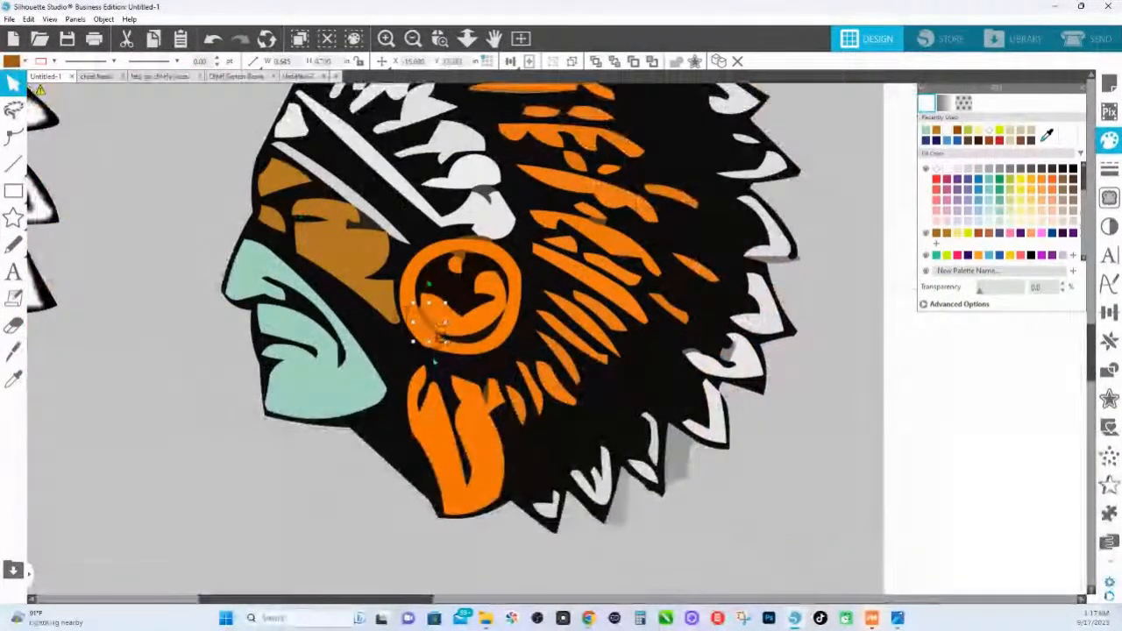
left_click_drag(420, 330, 160, 400)
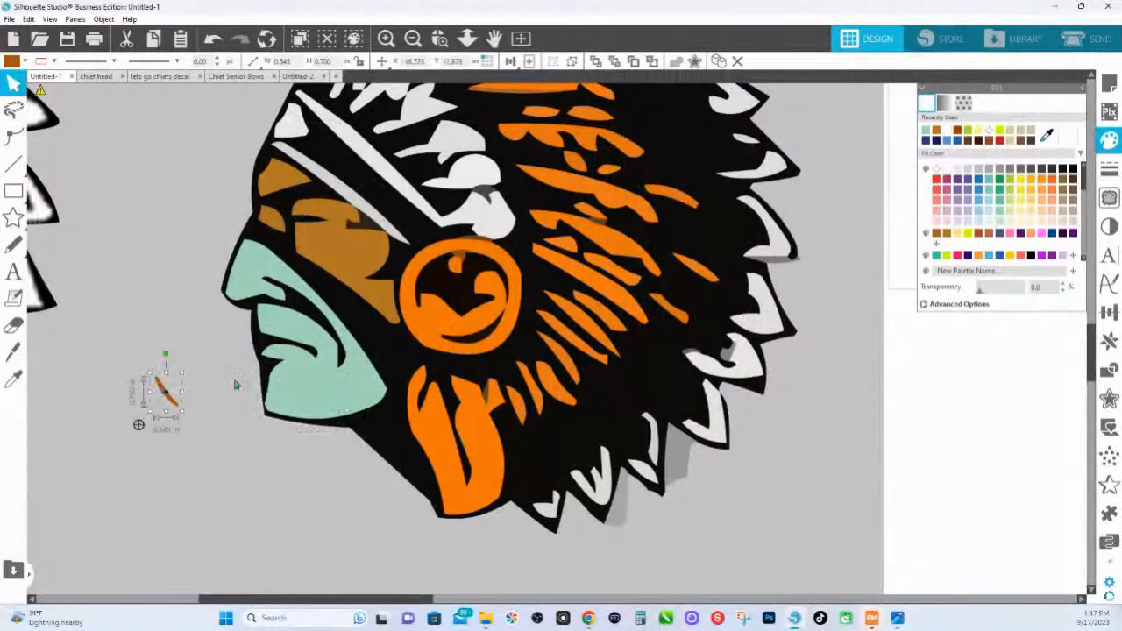
left_click_drag(437, 329, 342, 326)
left_click(431, 327)
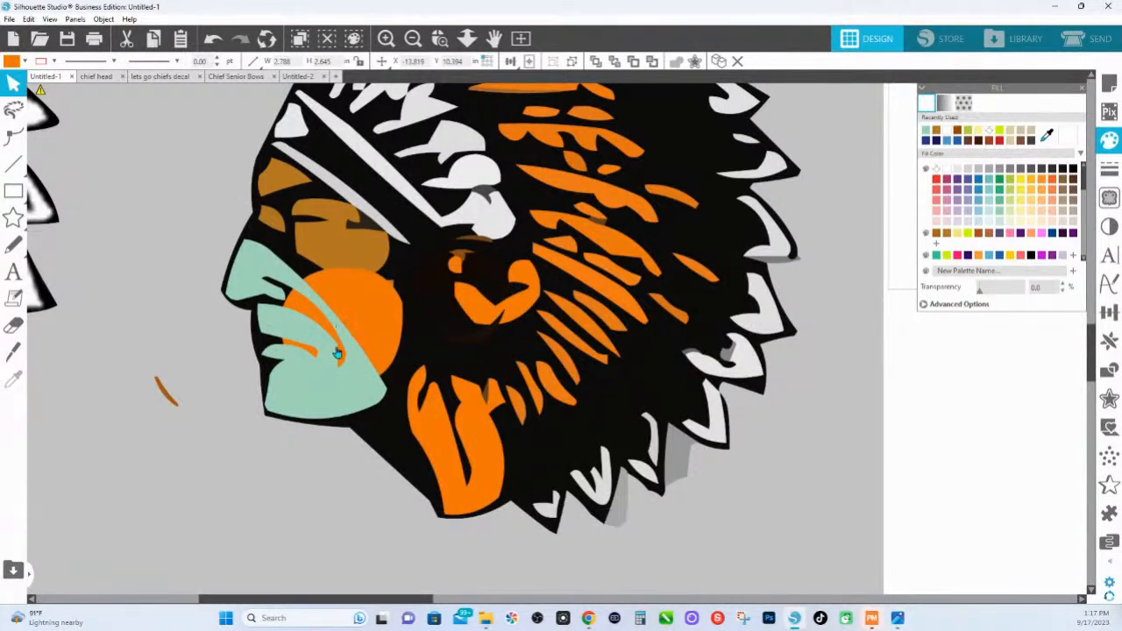
key("ctrl+z")
Step: Pull the orange disc, black centre and orange crescent out of the ear ornament, and shift the black base shape down
left_click(450, 310)
left_click_drag(451, 310, 126, 337)
left_click_drag(468, 292, 154, 344)
left_click_drag(470, 267, 475, 325)
left_click_drag(502, 289, 752, 182)
left_click_drag(476, 375, 500, 545)
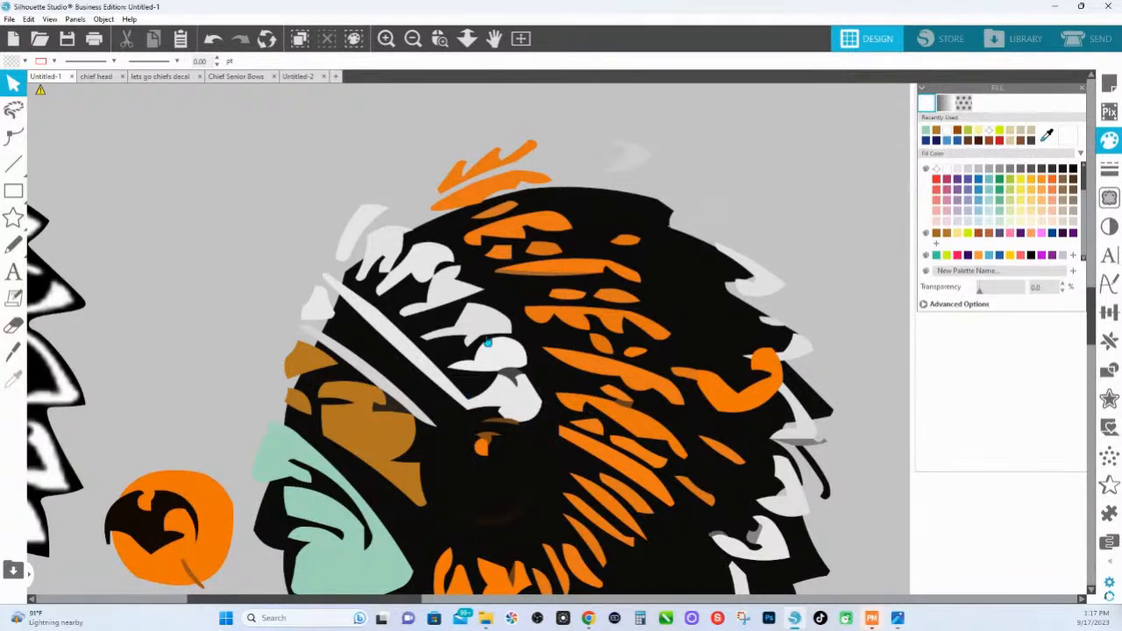
Step: Select the separated pieces of the imported head together and delete them
left_click(468, 38)
left_click_drag(462, 394, 491, 508)
left_click_drag(711, 522, 442, 301)
key("Delete")
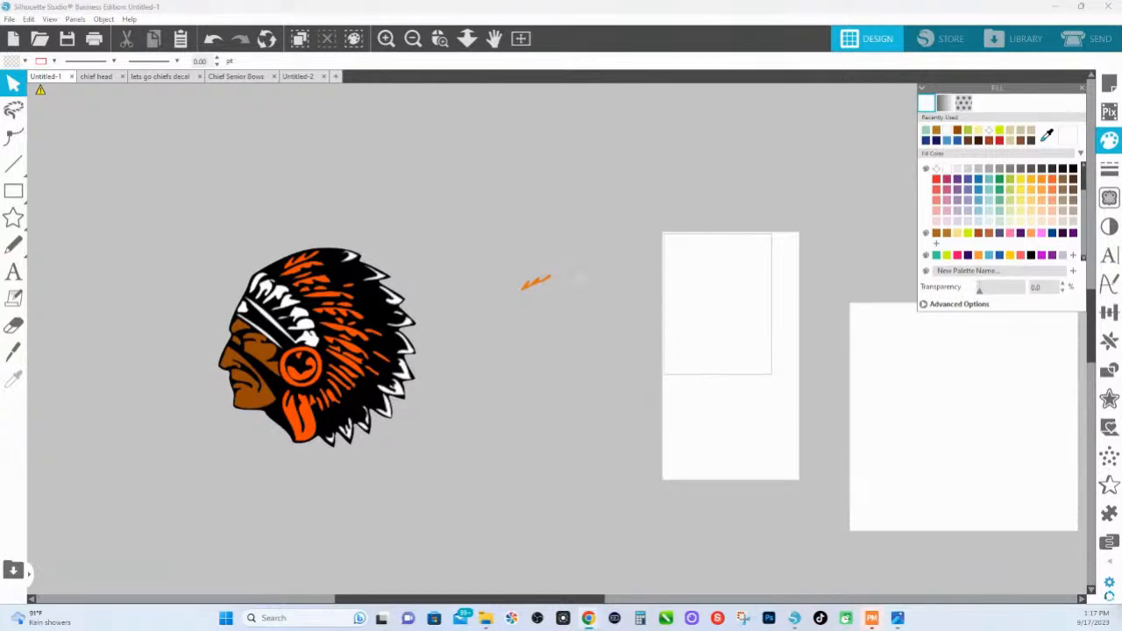
Step: Switch to the browser and bring up the pngtosvg.com page with the uploaded chief head
left_click_drag(1121, 200, 621, 74)
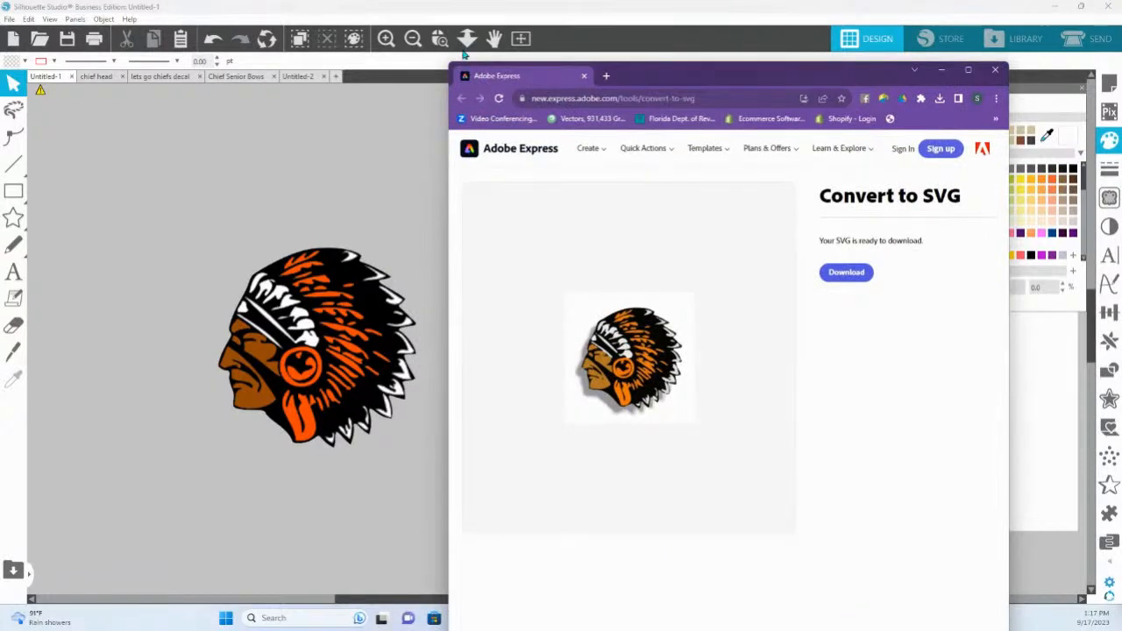
left_click(439, 37)
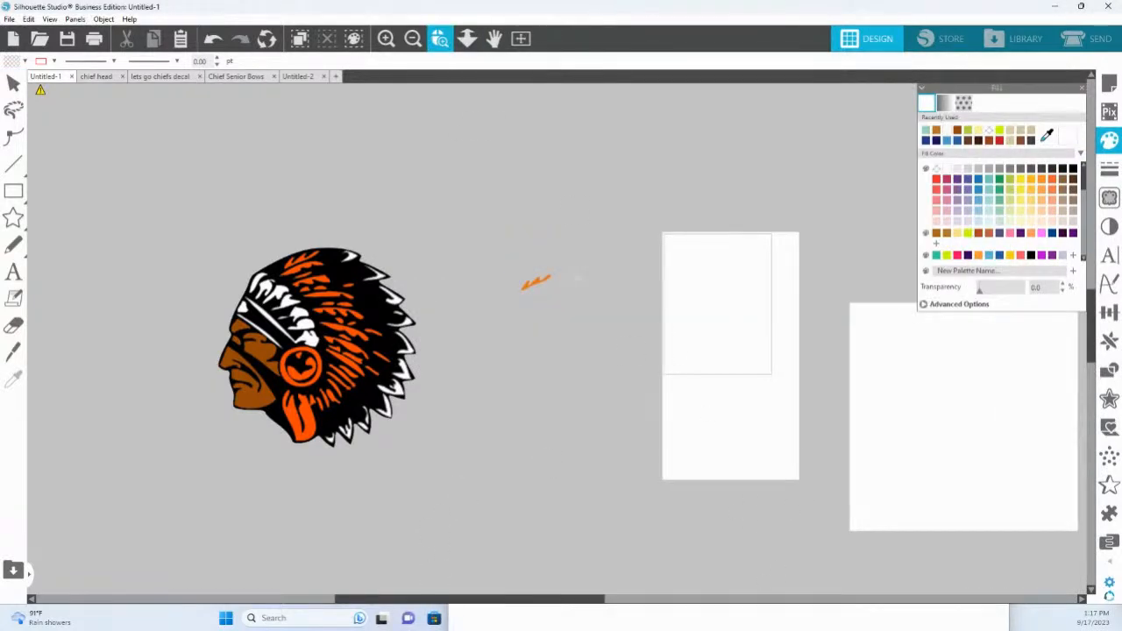
left_click(471, 621)
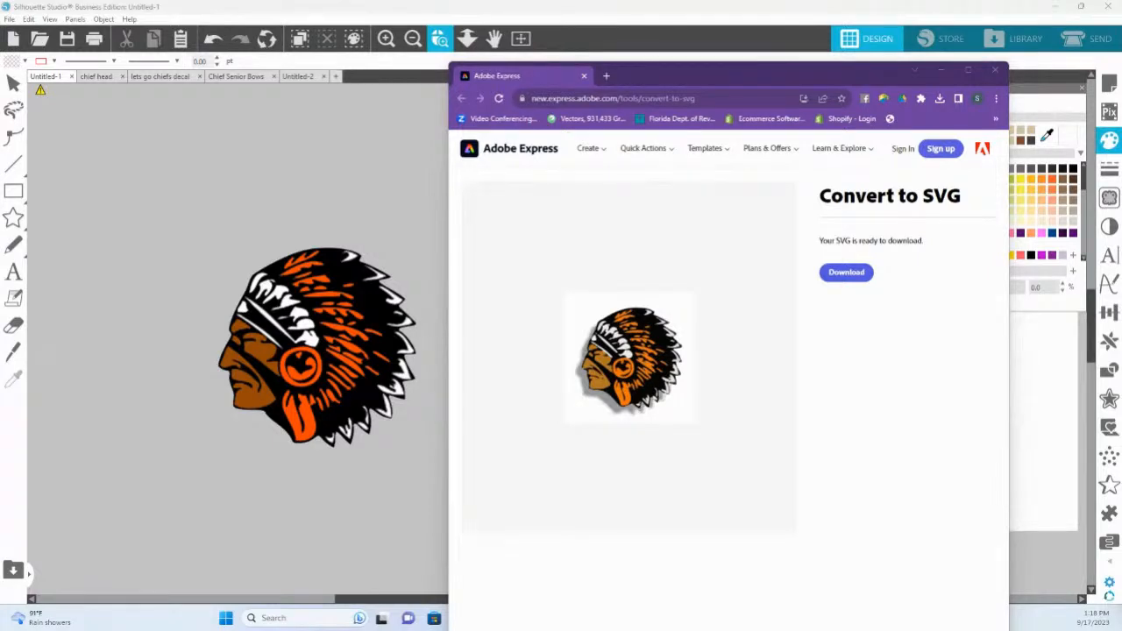
left_click_drag(1121, 102, 615, 78)
left_click_drag(775, 78, 479, 48)
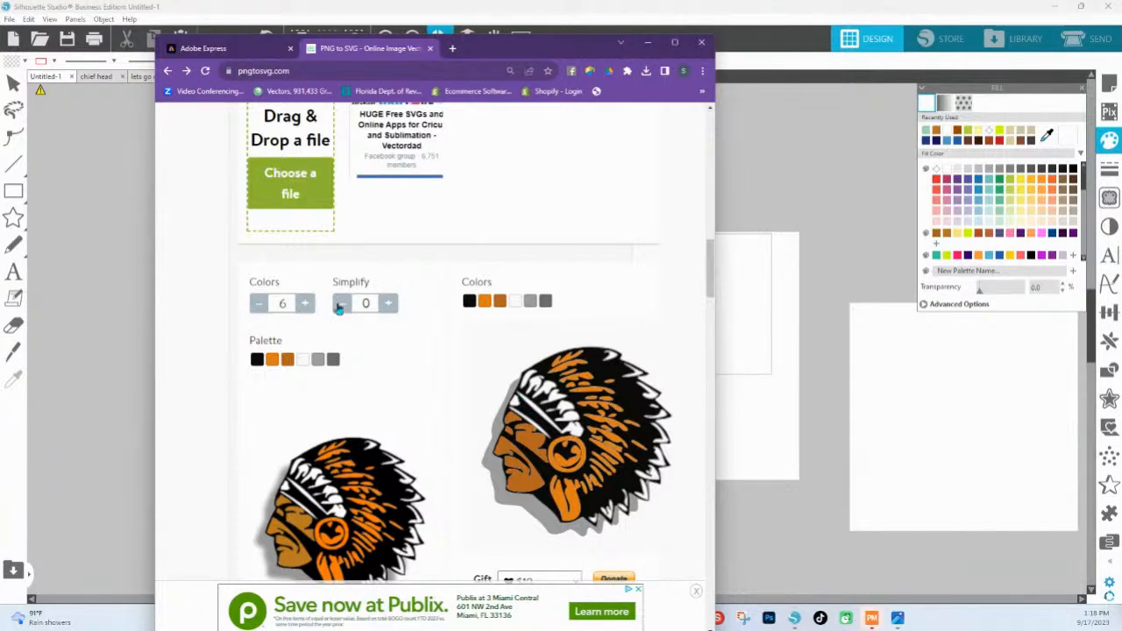
Step: Reduce the conversion to 3 colors and generate a new SVG of the chief head
left_click(261, 305)
left_click(263, 309)
left_click(263, 309)
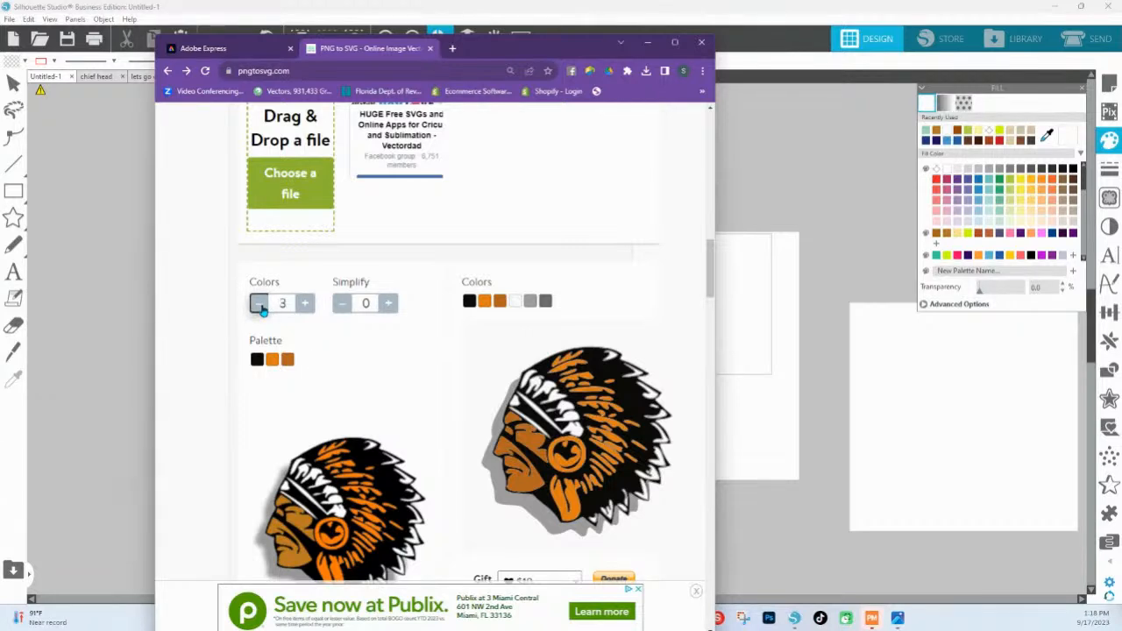
scroll(405, 406, "down", 2)
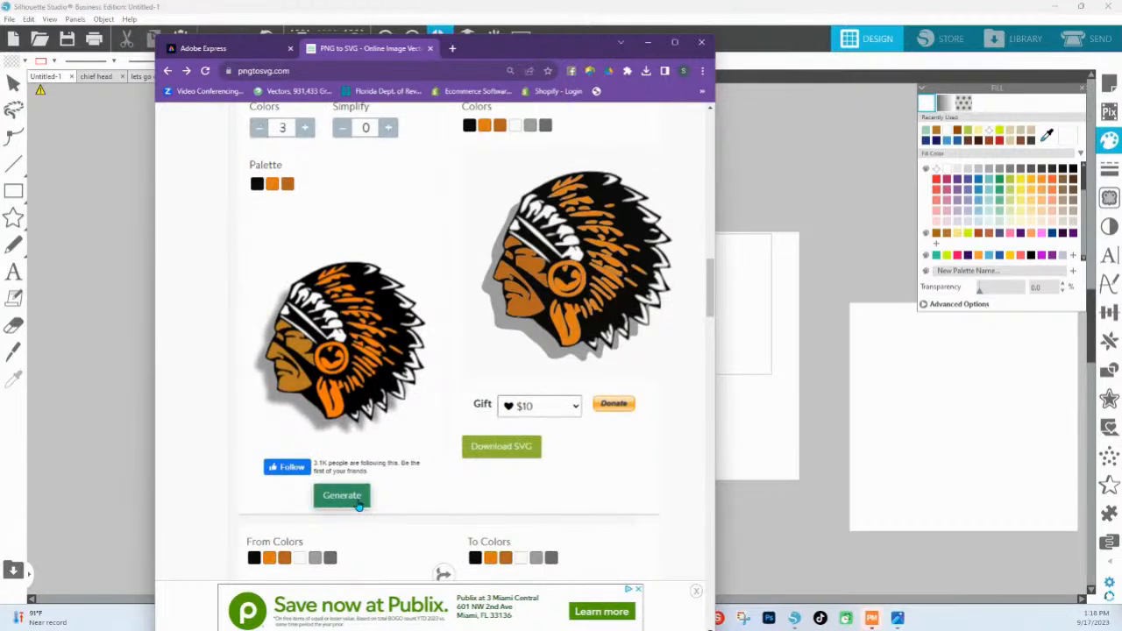
left_click(358, 506)
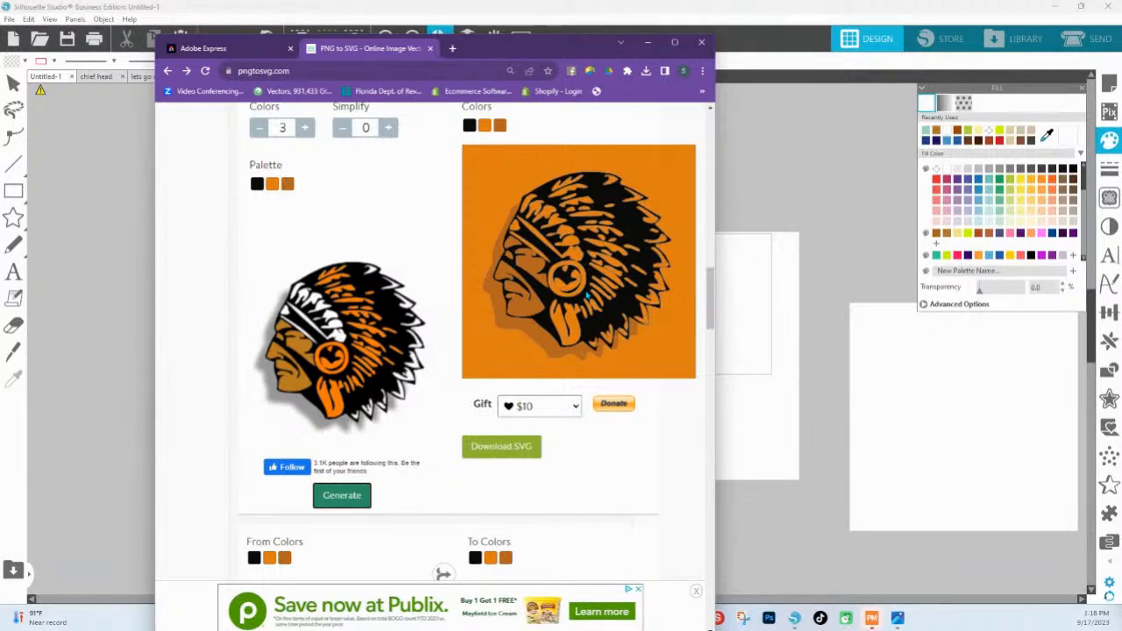
Step: Switch back to Silhouette Studio and paste another copy of the chief head beside the original
left_click(788, 216)
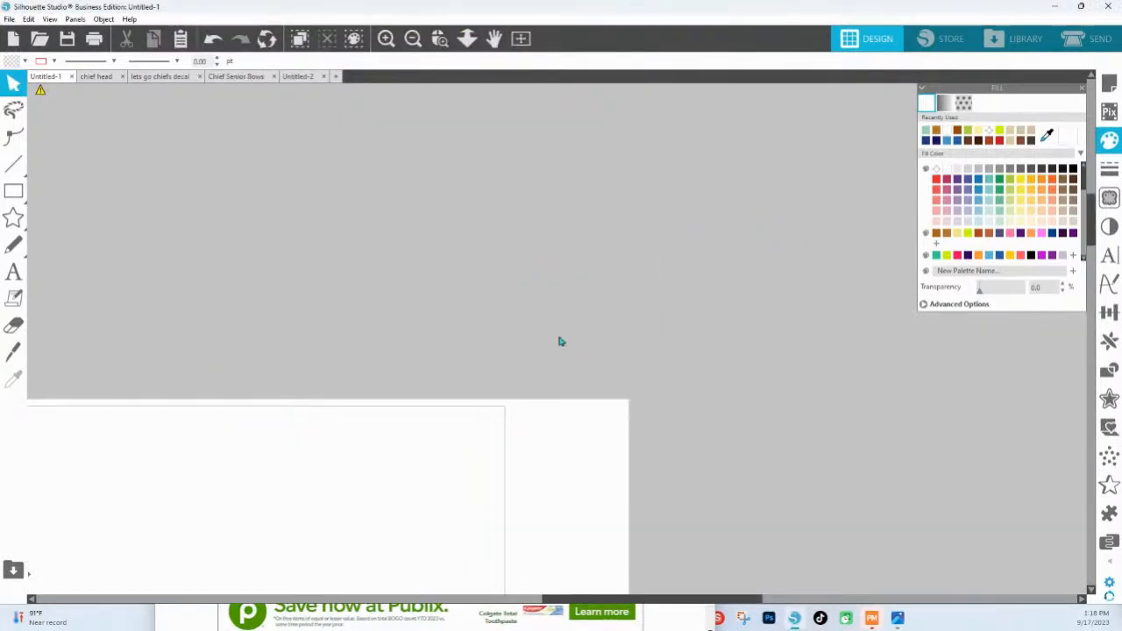
left_click(469, 46)
left_click_drag(484, 372, 492, 212)
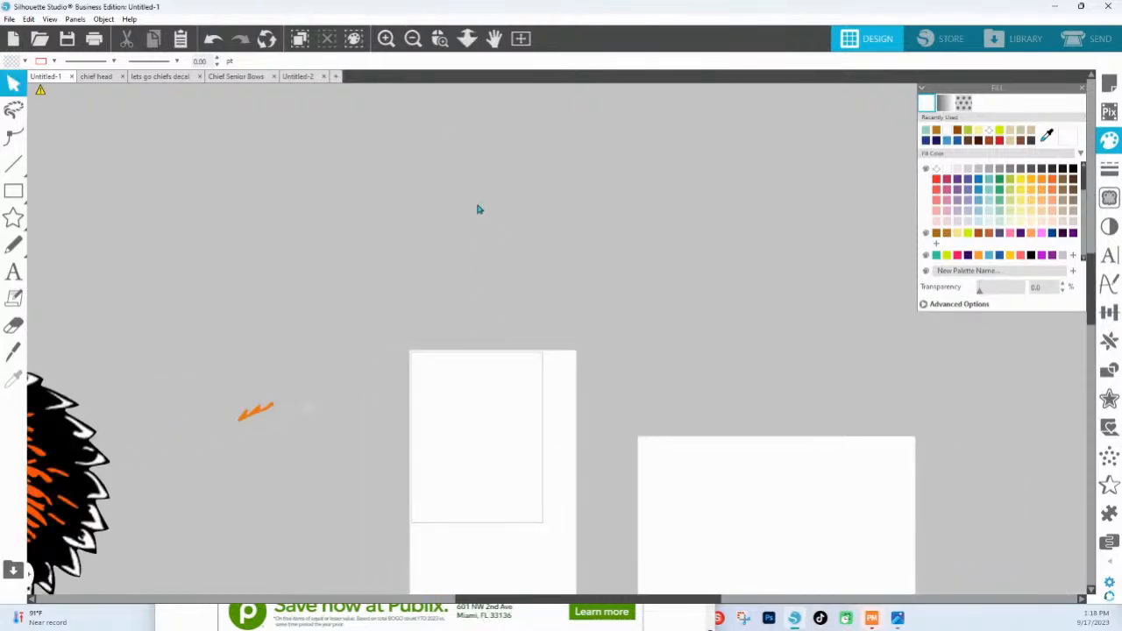
left_click_drag(333, 473, 771, 299)
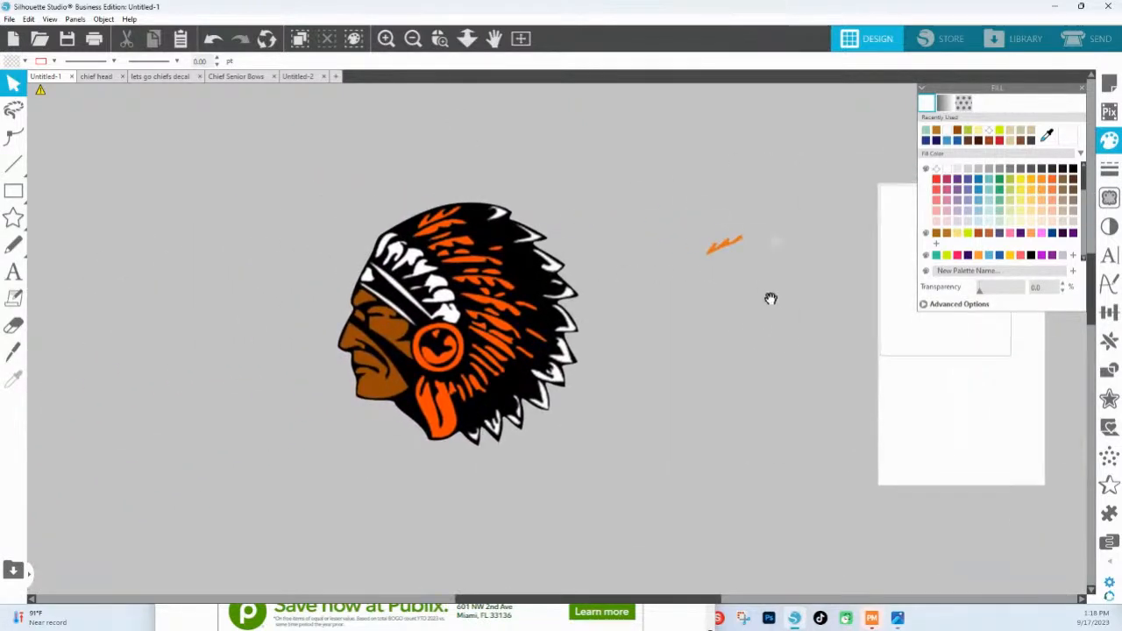
left_click(718, 619)
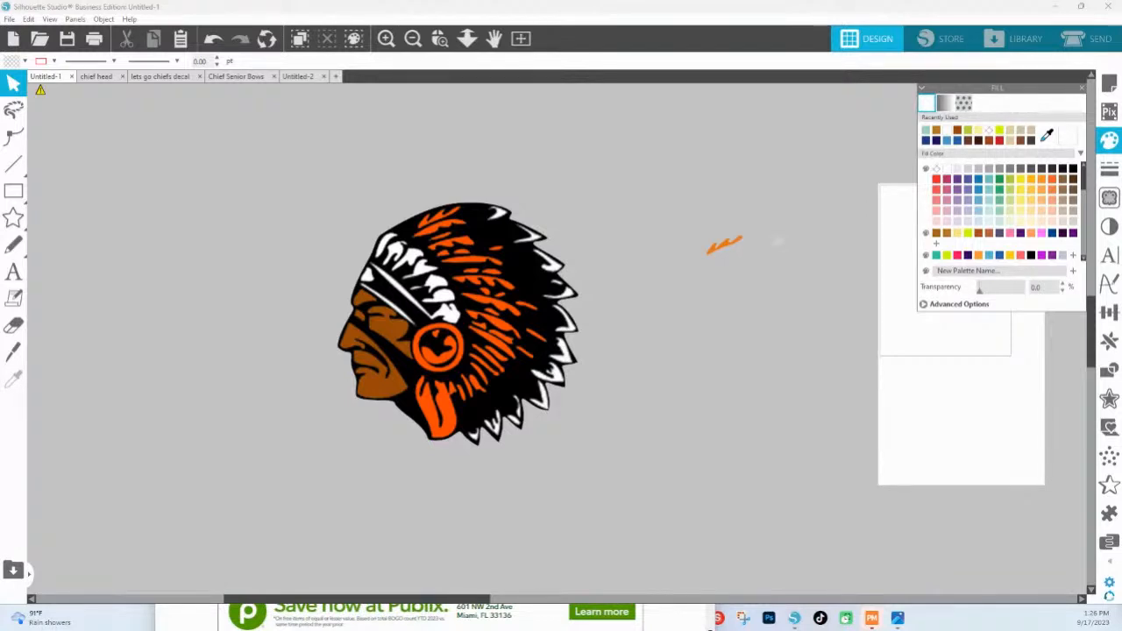
key("ctrl+v")
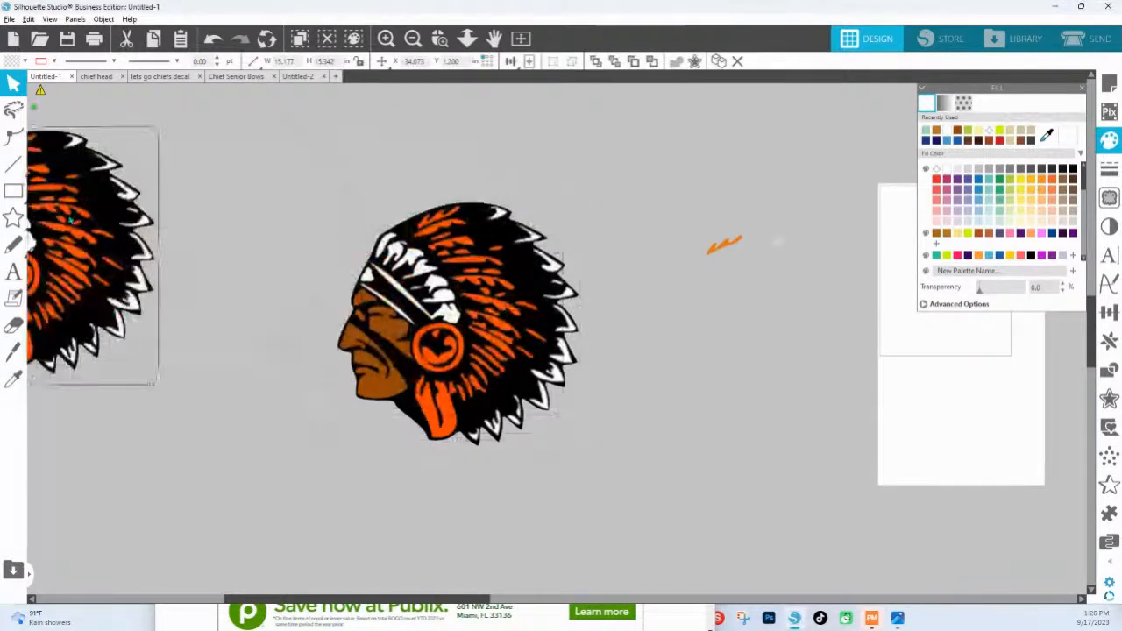
Step: Move the pasted chief head to a clear spot and select a trace area around the whole head
left_click_drag(443, 272, 479, 248)
left_click(291, 118)
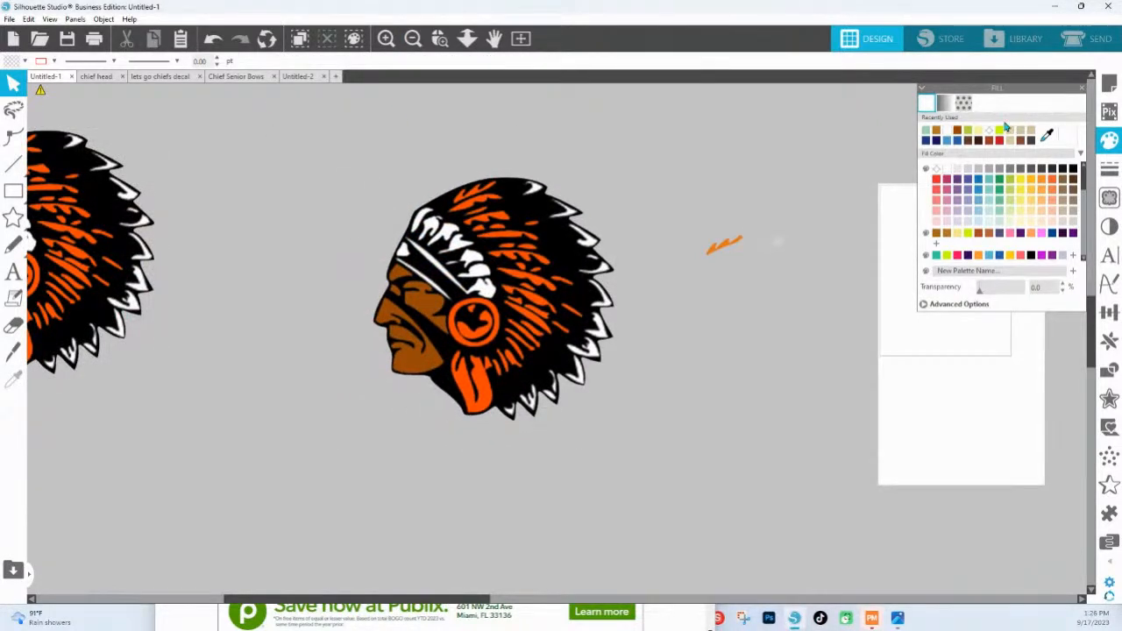
left_click(1109, 197)
left_click(973, 136)
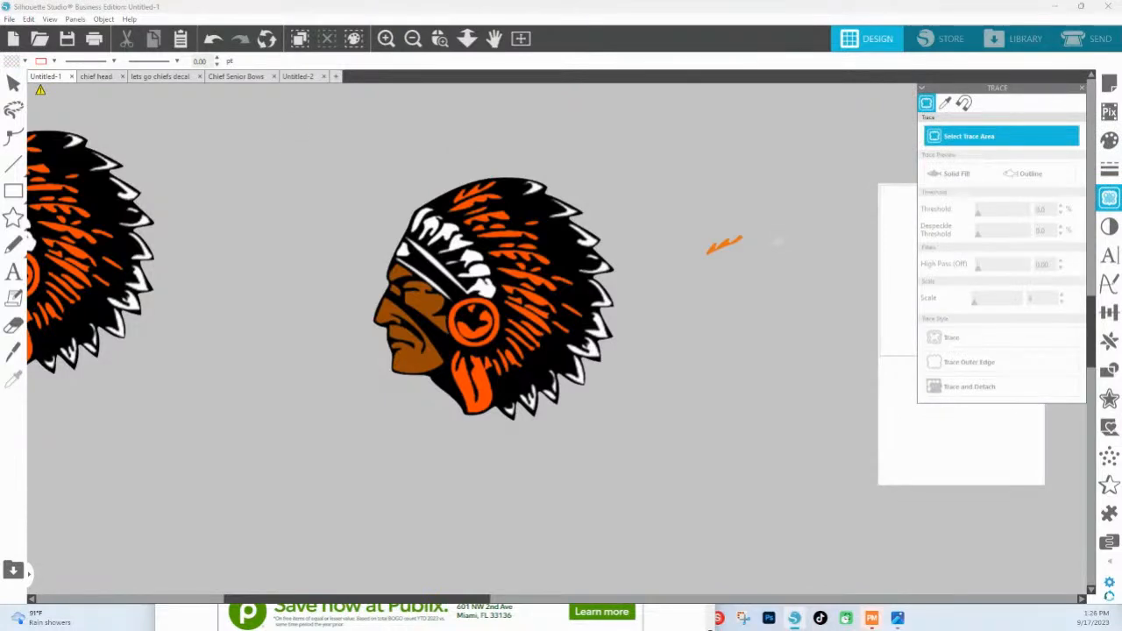
mouse_move(318, 129)
left_mouse_down()
mouse_move(640, 472)
mouse_move(663, 474)
left_mouse_up()
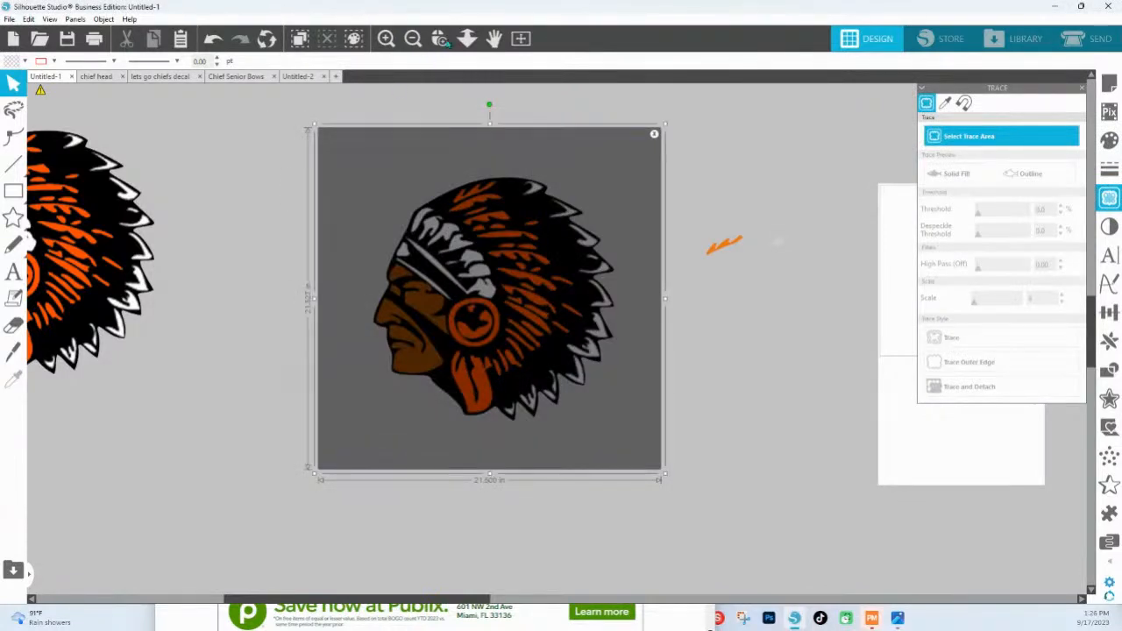
left_click_drag(382, 196, 646, 443)
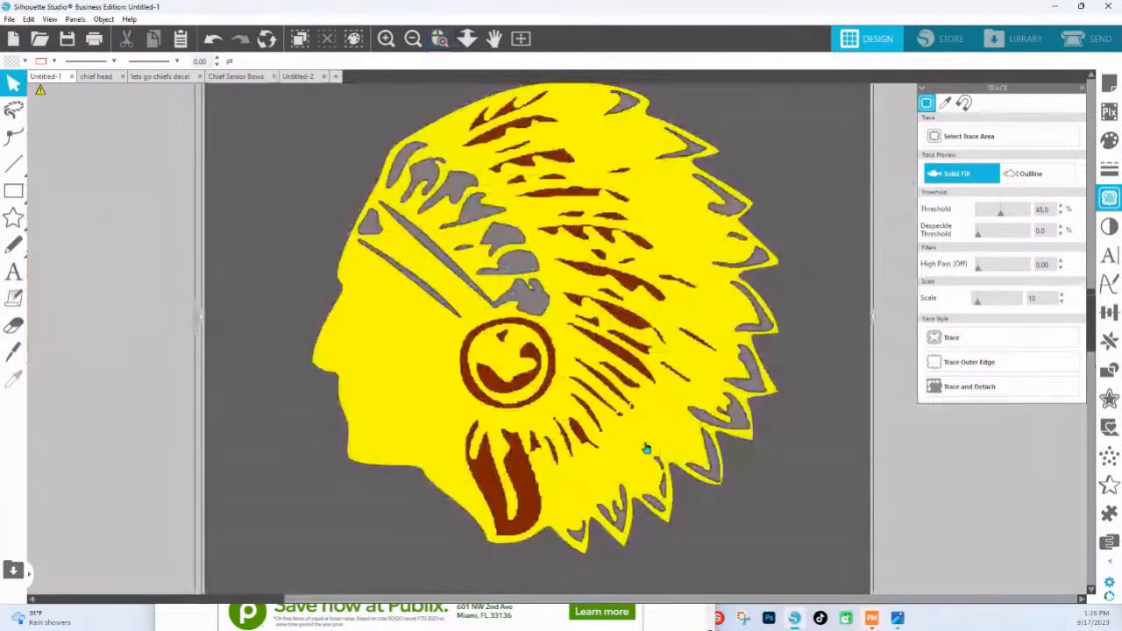
Step: Trace the chief head with the threshold set to 25% and move the source image aside, off the traced outlines
left_click_drag(1000, 214, 991, 225)
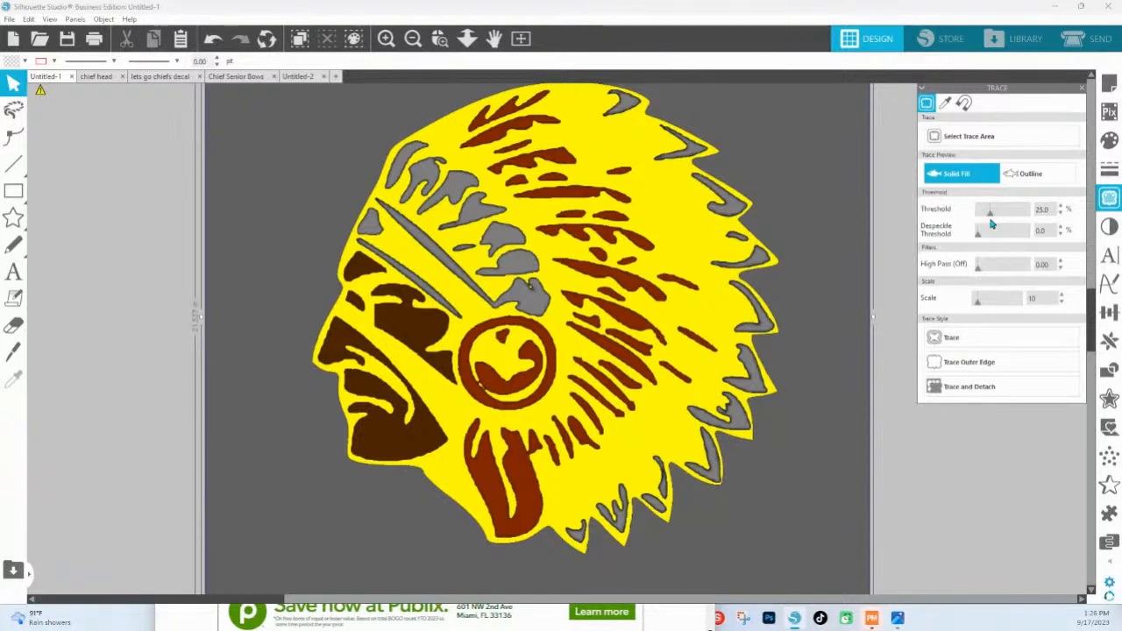
left_click(962, 341)
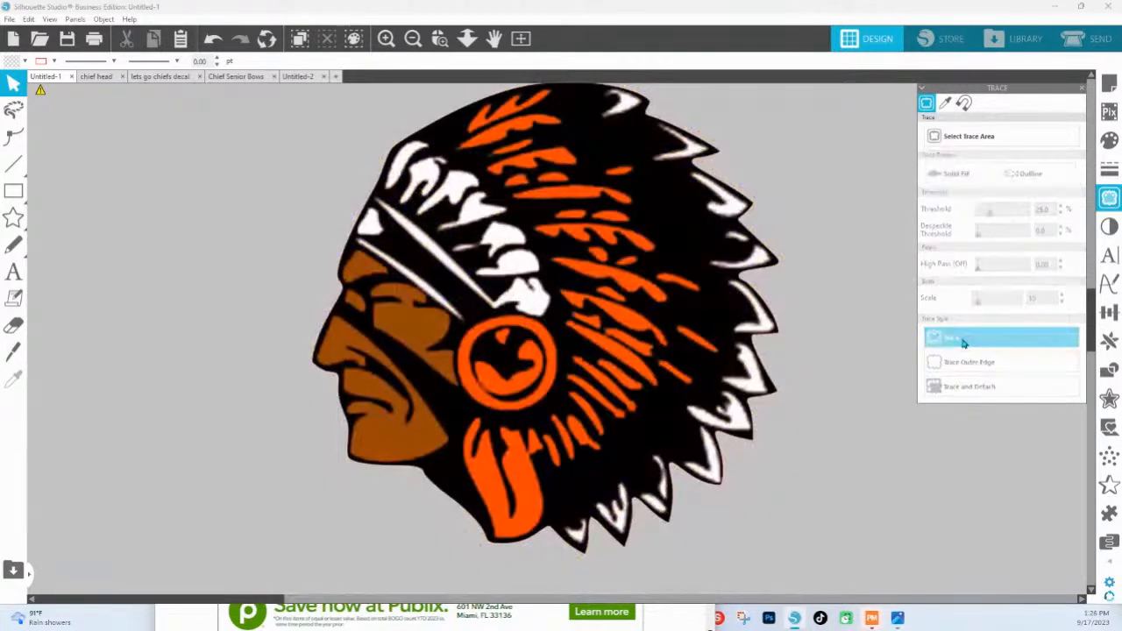
mouse_move(605, 350)
left_mouse_down()
mouse_move(412, 210)
mouse_move(77, 294)
mouse_move(52, 315)
left_mouse_up()
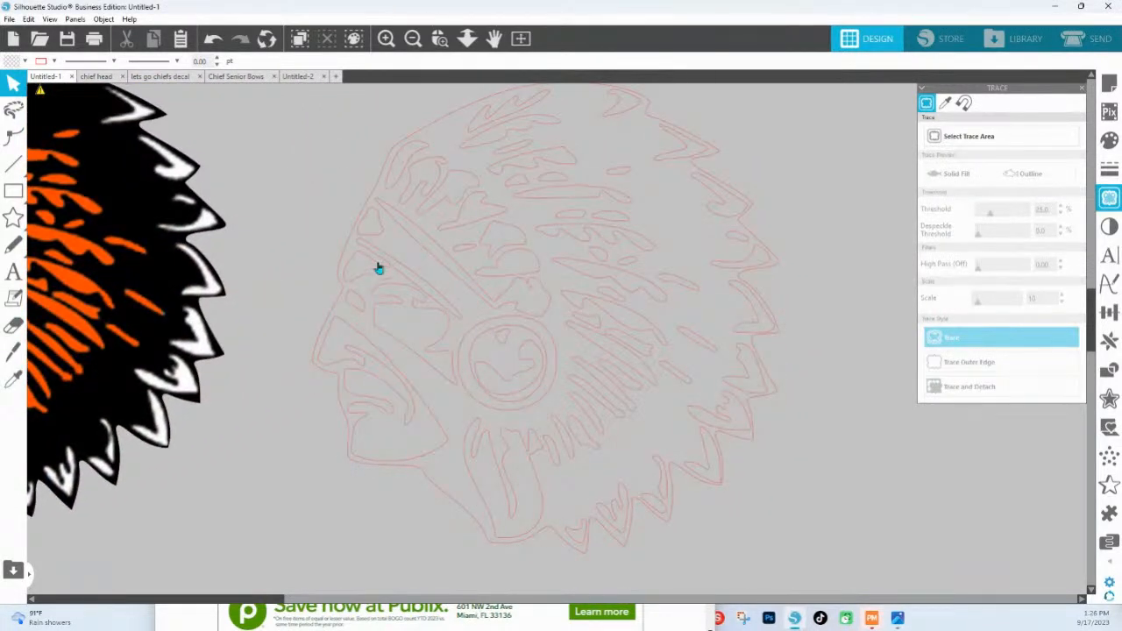
Step: Fill the traced outline of the chief head with green
left_click(373, 271)
left_click(1108, 140)
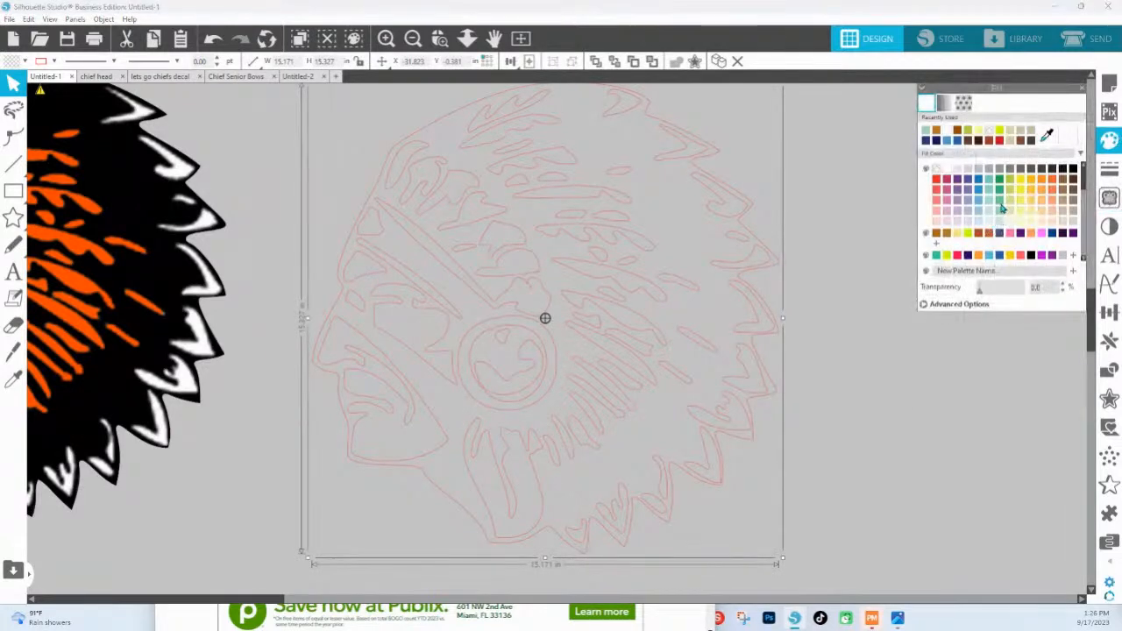
left_click(1001, 202)
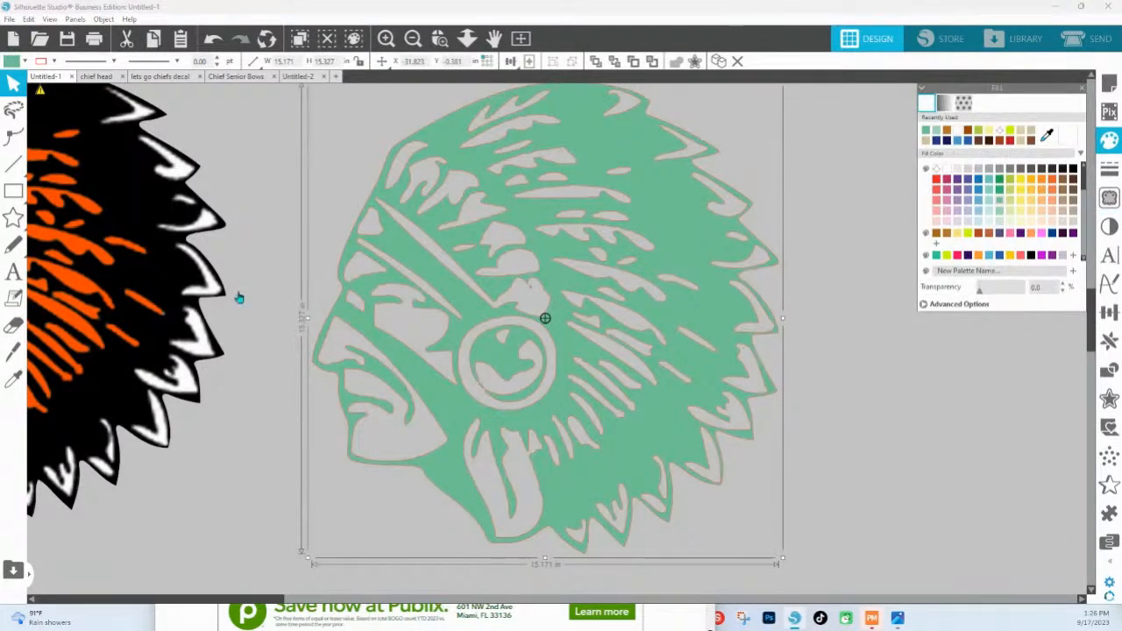
Step: Examine the green trace up close around the face, ear ornament and feathers for edge smoothness and stray gaps
left_click(440, 41)
left_click_drag(342, 281, 886, 497)
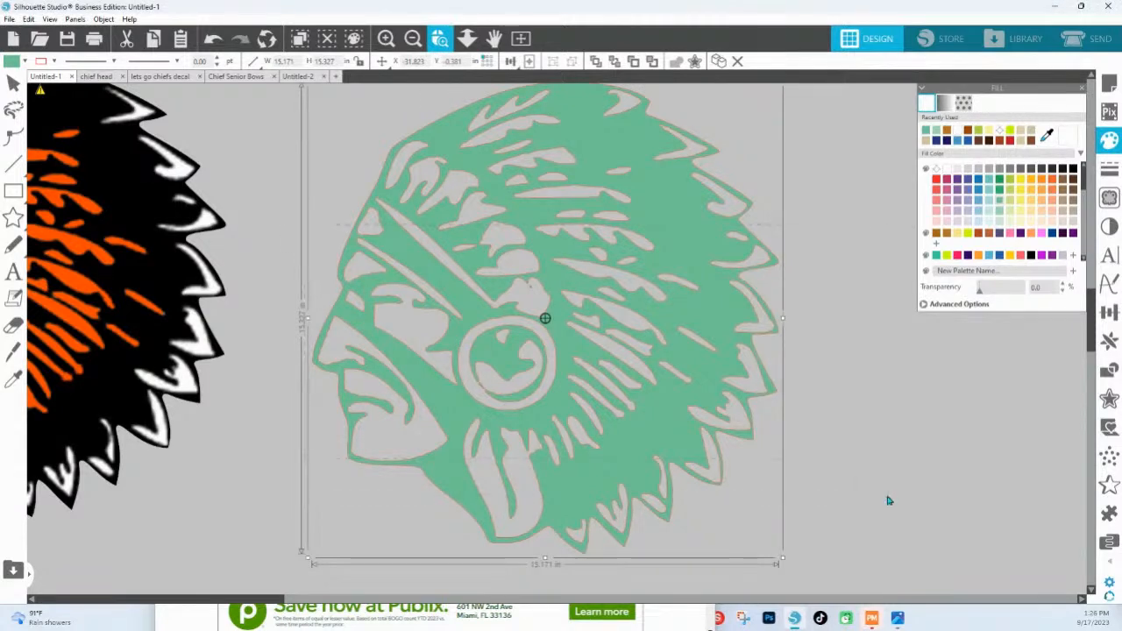
left_click_drag(307, 402, 476, 389)
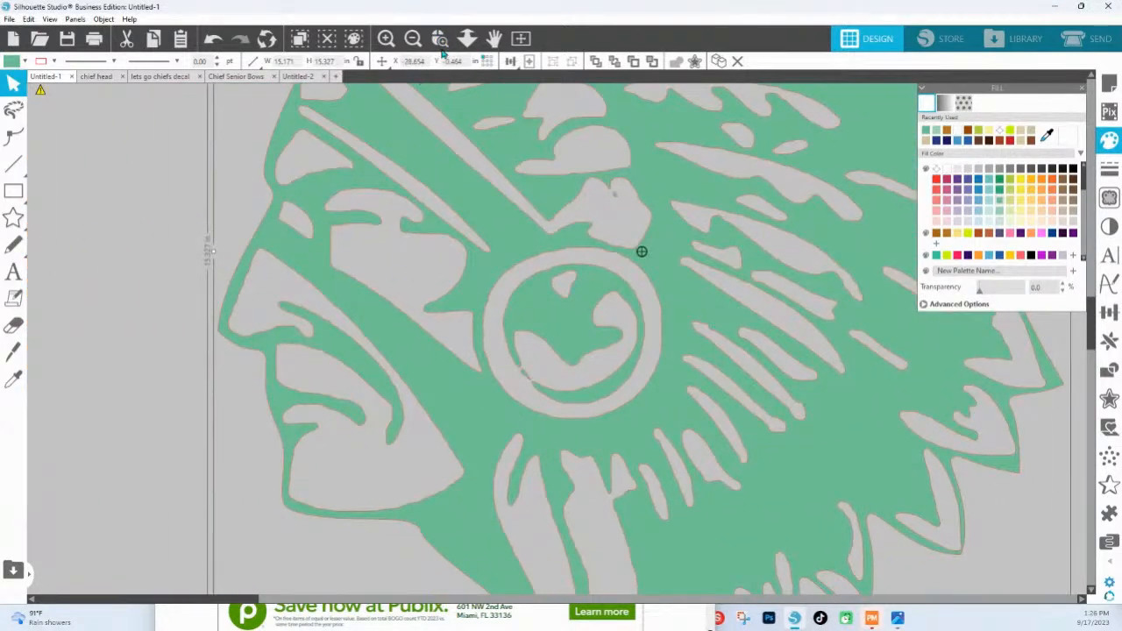
left_click(441, 40)
left_click_drag(197, 309, 715, 470)
left_click_drag(345, 363, 597, 490)
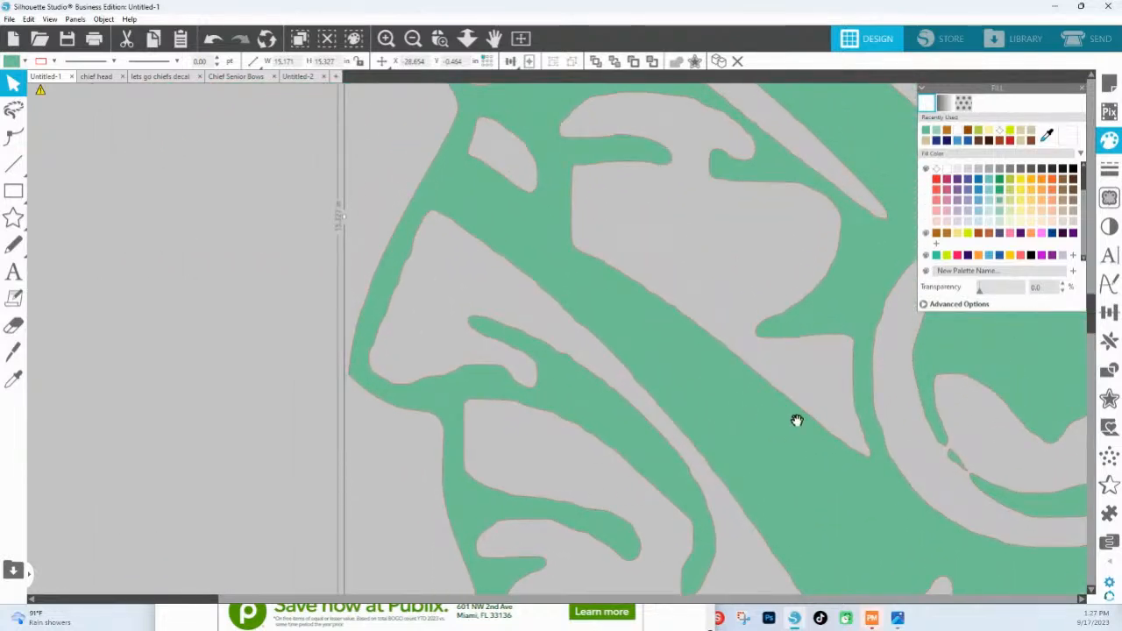
left_click_drag(428, 248, 328, 343)
left_click_drag(608, 308, 282, 390)
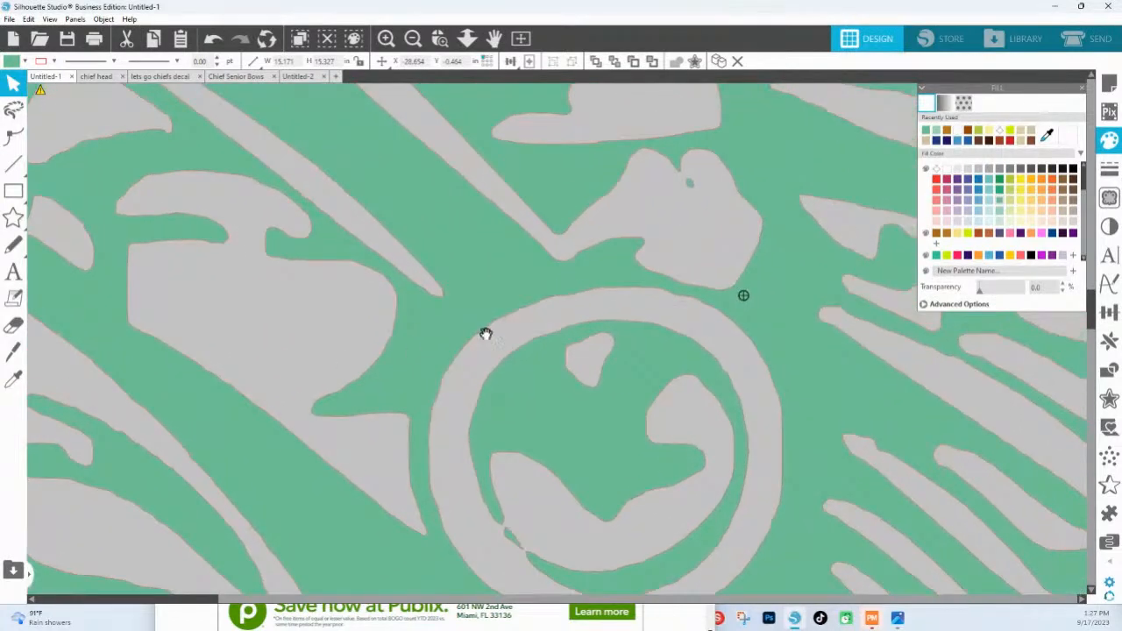
left_click_drag(606, 288, 220, 252)
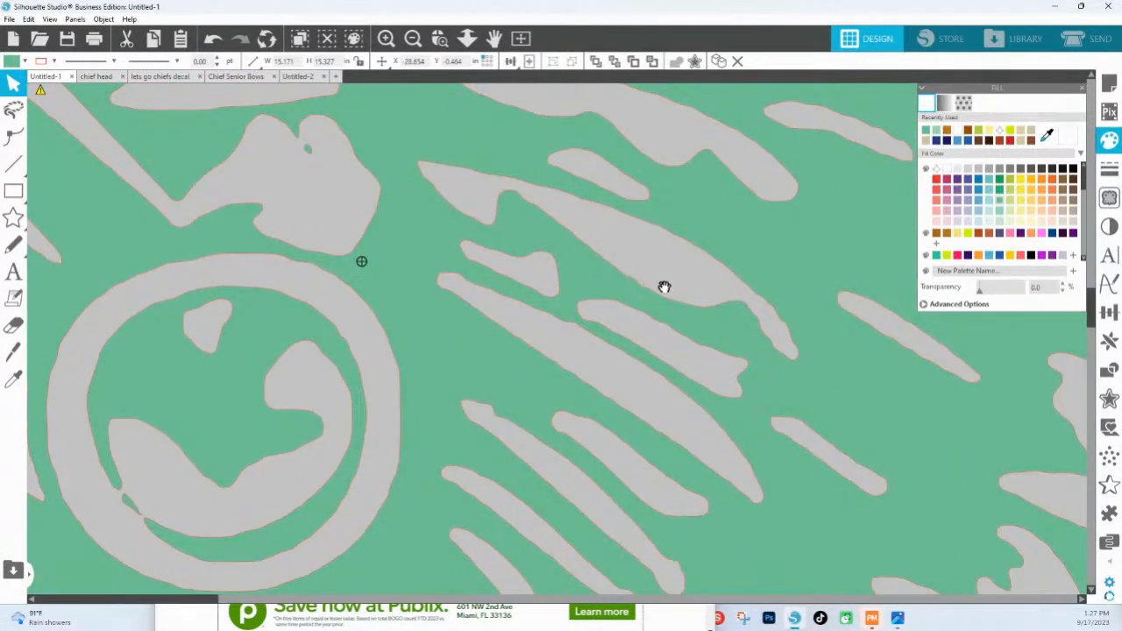
left_click_drag(559, 208, 875, 495)
left_click_drag(458, 266, 629, 371)
left_click_drag(587, 333, 327, 9)
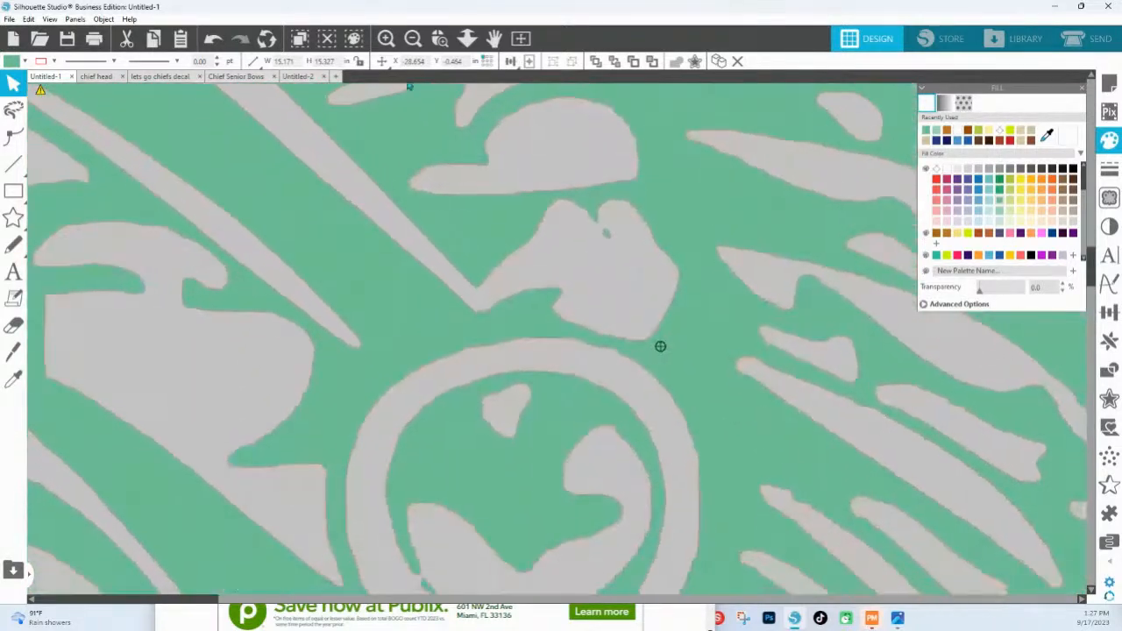
left_click(470, 40)
left_click_drag(476, 92, 439, 213)
Step: Release the compound path of the green trace into separate pieces and clear the selection
right_click(439, 217)
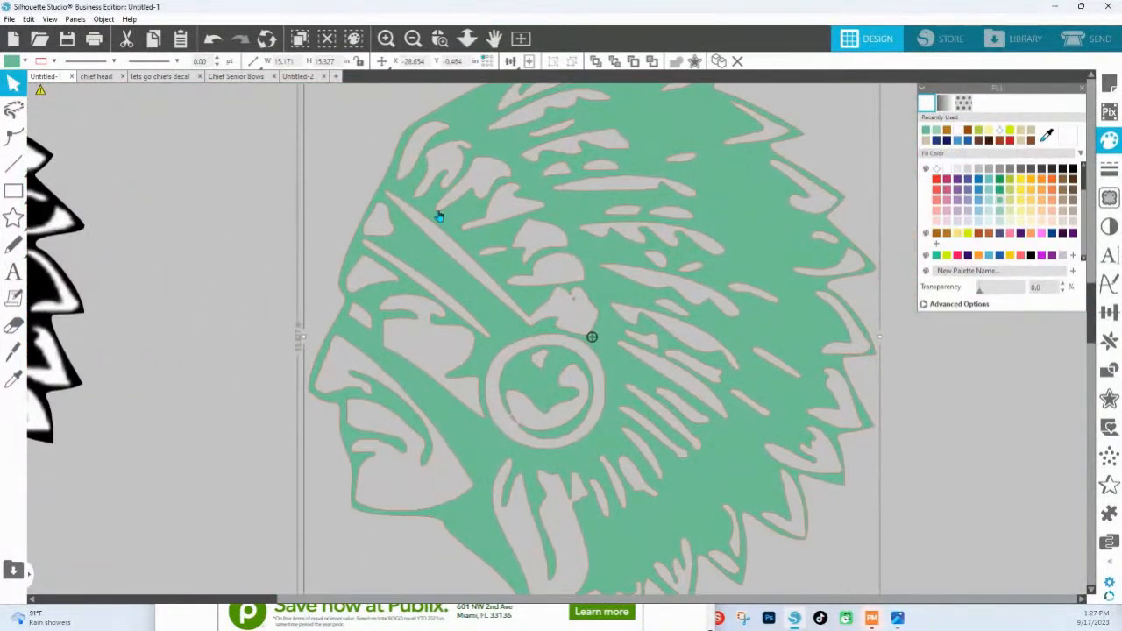
right_click(468, 325)
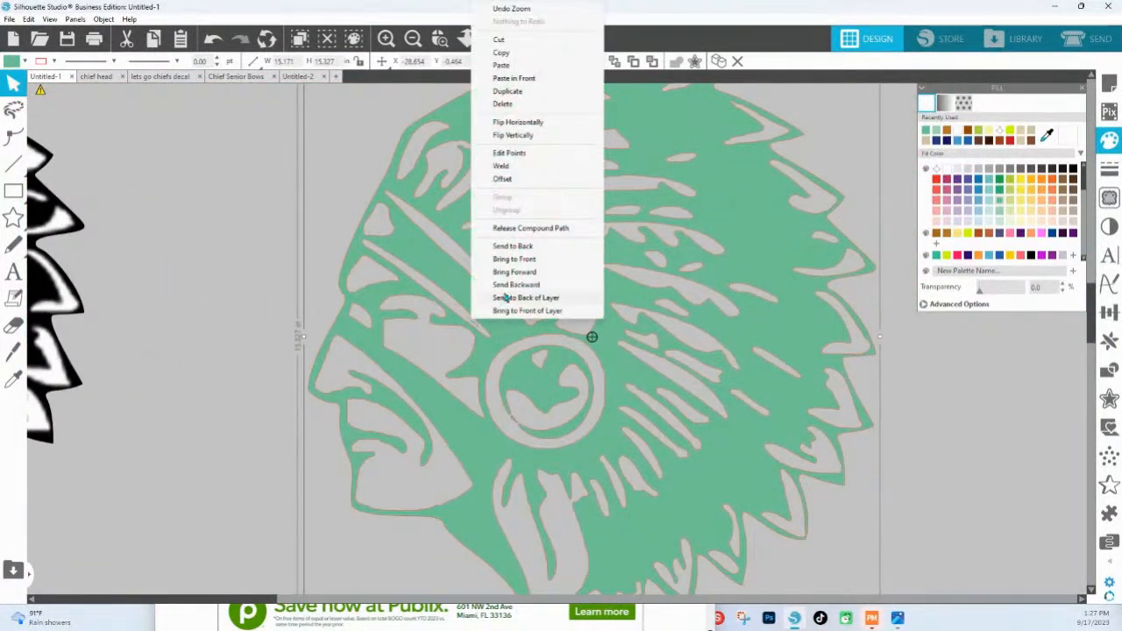
left_click(513, 229)
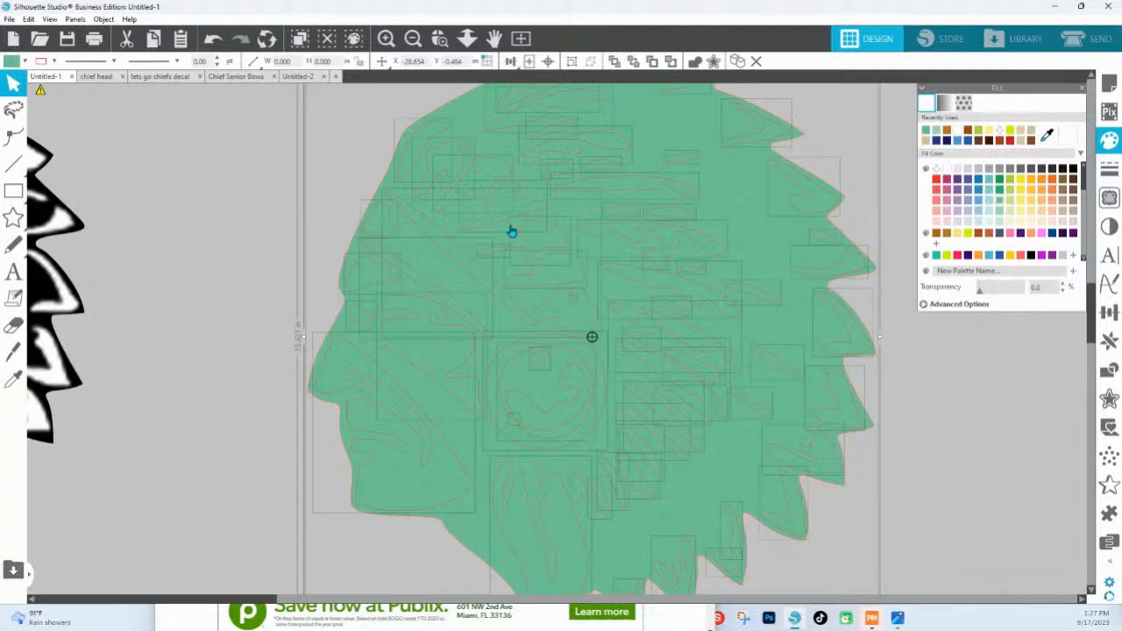
left_click(141, 360)
Step: Select the separated face pieces of the trace together and fill them with dark brown
left_click(332, 372)
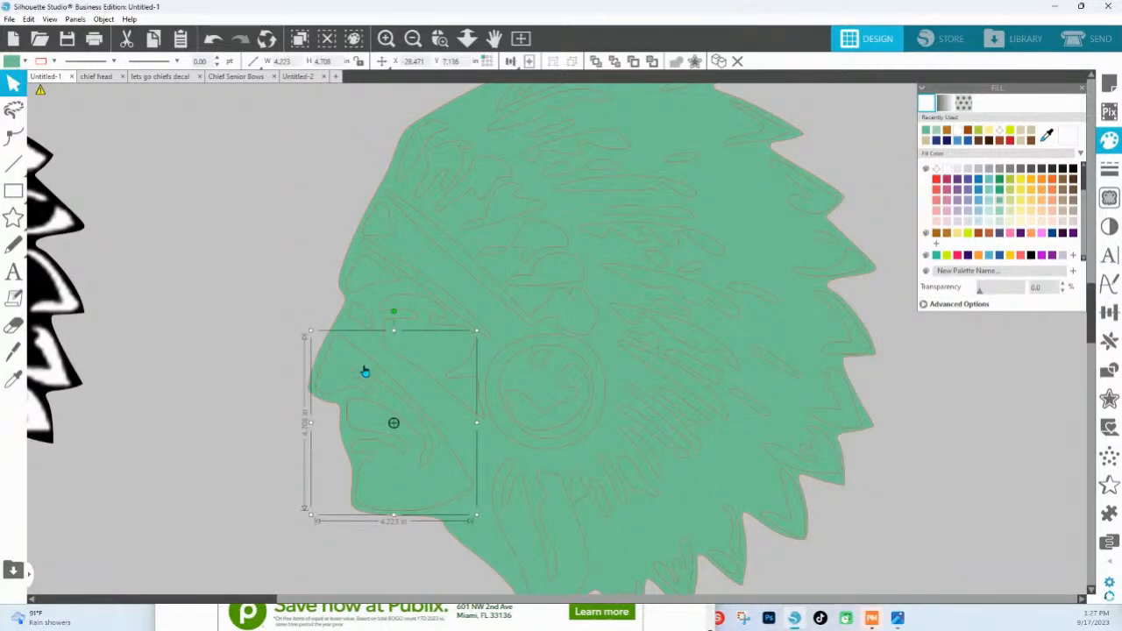
left_click(368, 323, "shift")
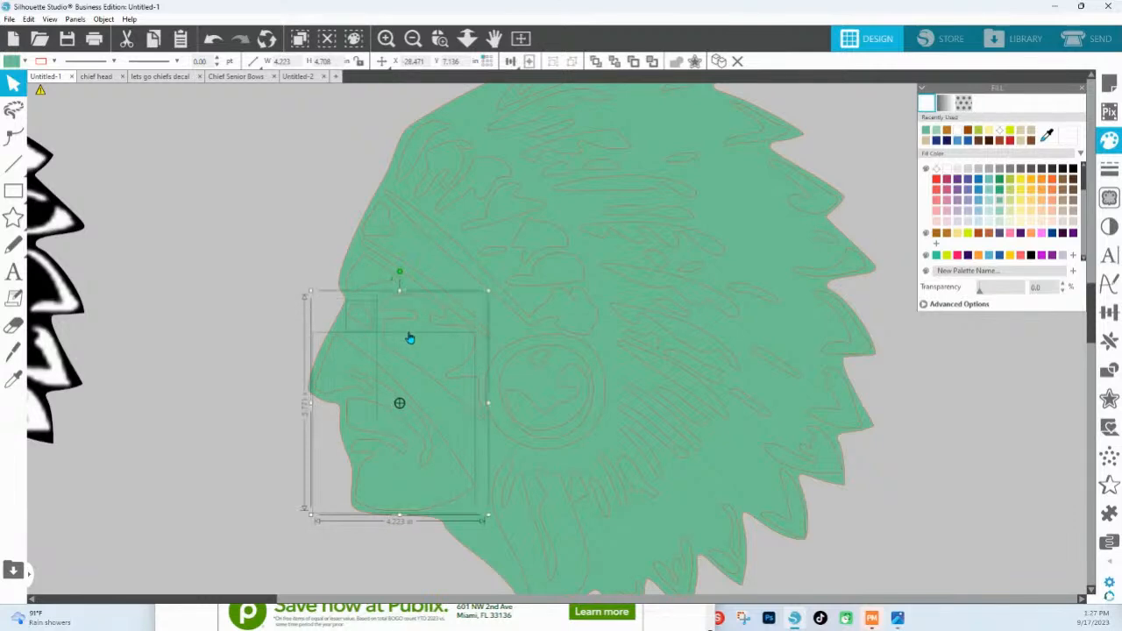
left_click(374, 286, "shift")
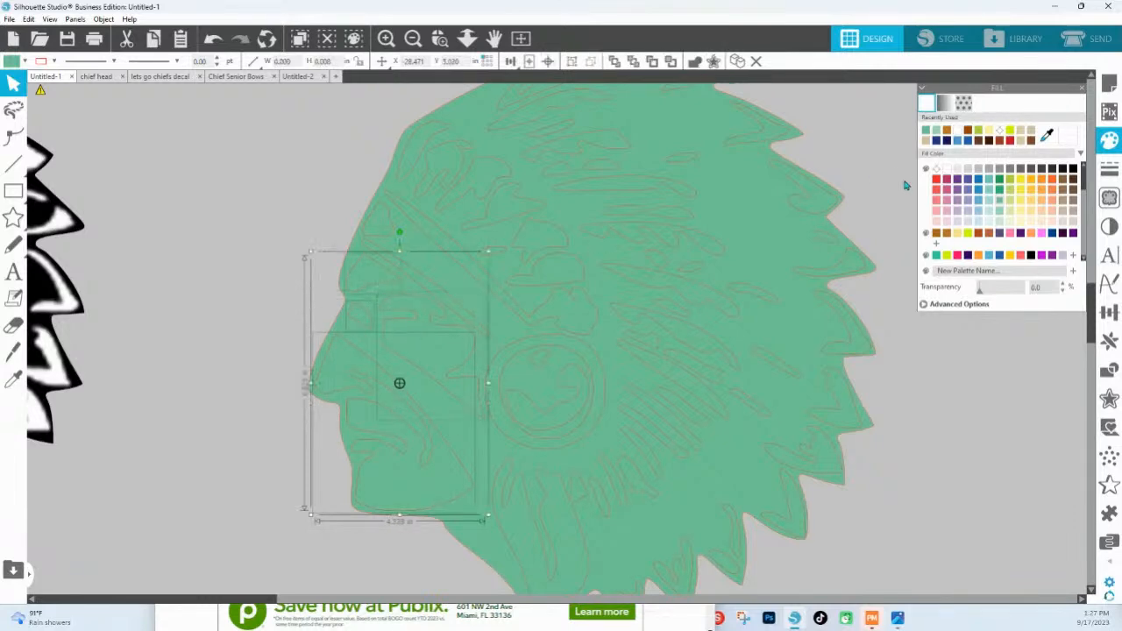
left_click(947, 130)
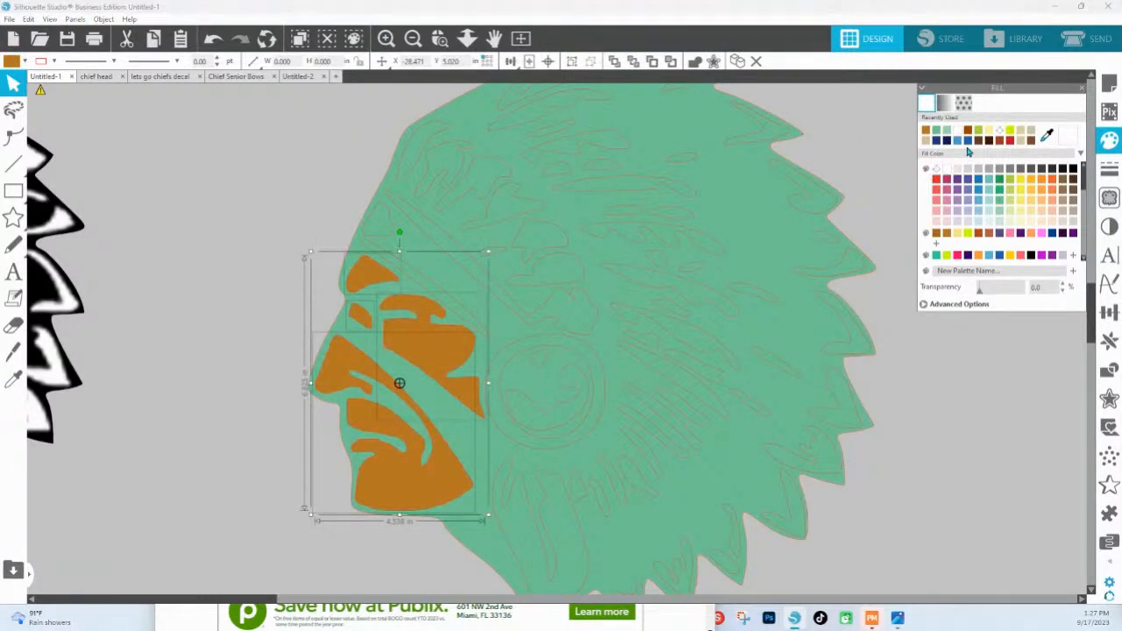
left_click(988, 142)
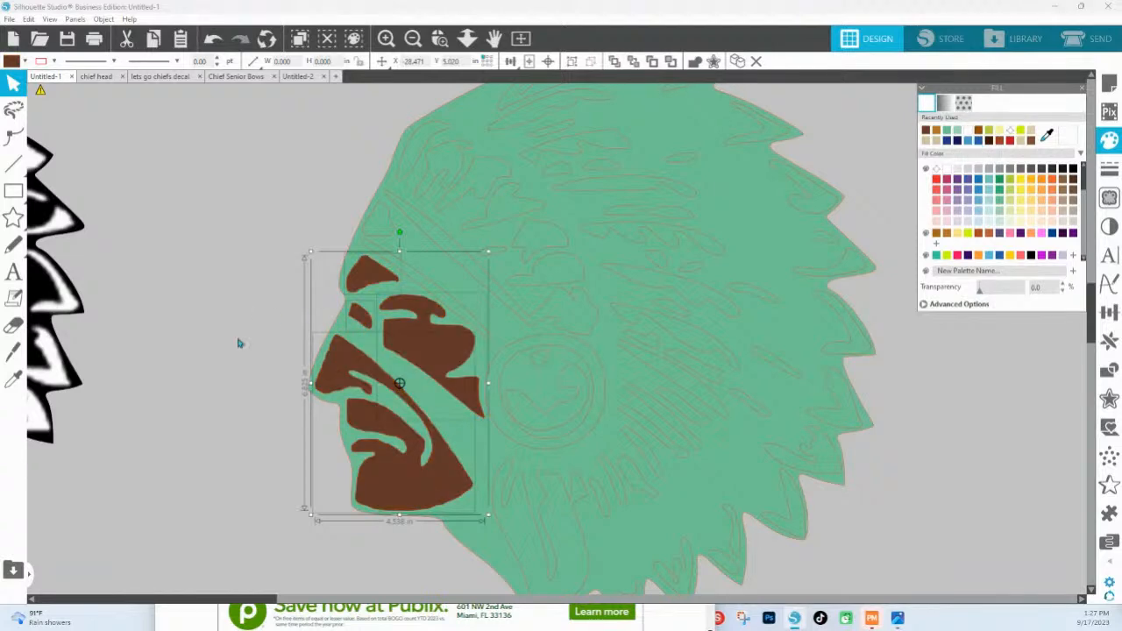
Step: Select the headband strips and the short feathers above them and fill them with white
left_click(412, 281)
left_click(421, 230)
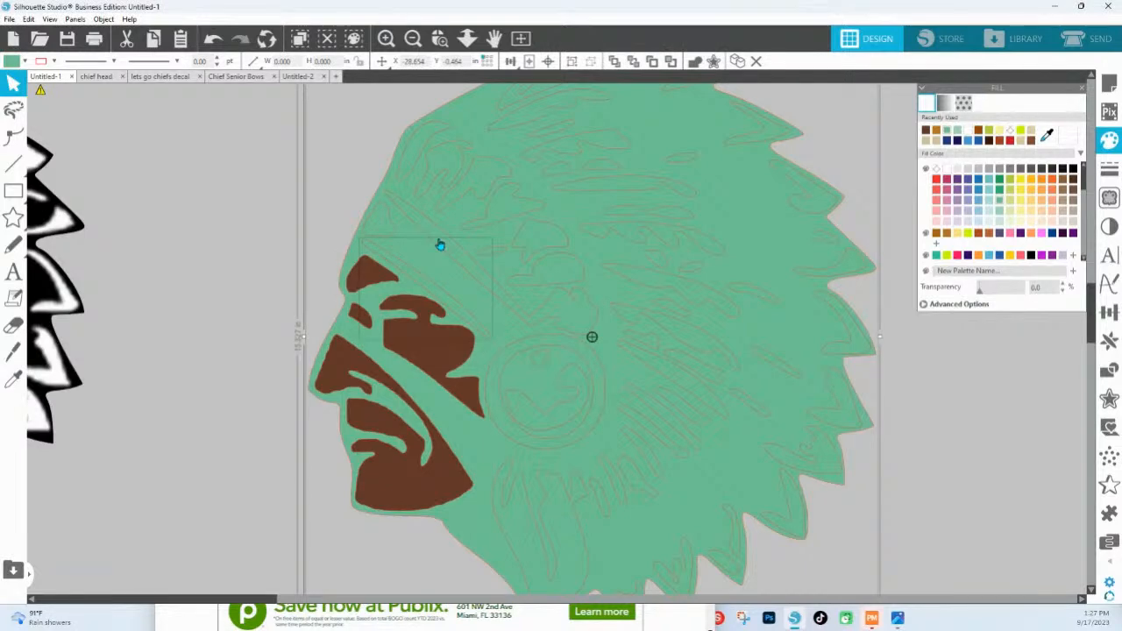
left_click_drag(298, 96, 412, 201)
left_click_drag(416, 99, 532, 220)
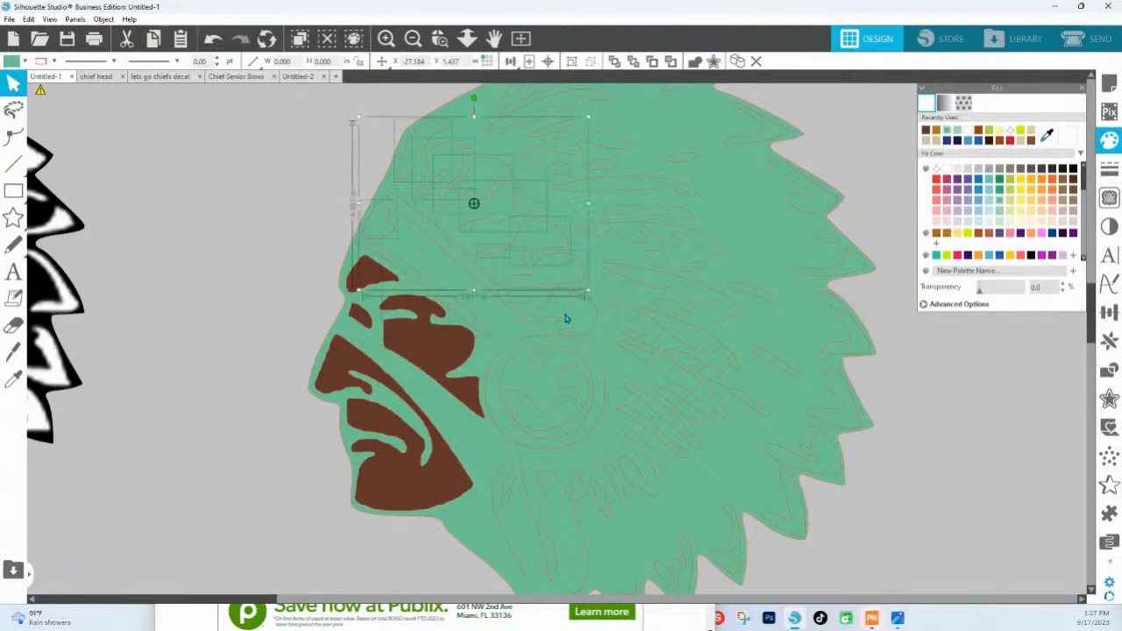
left_click(455, 311, "shift")
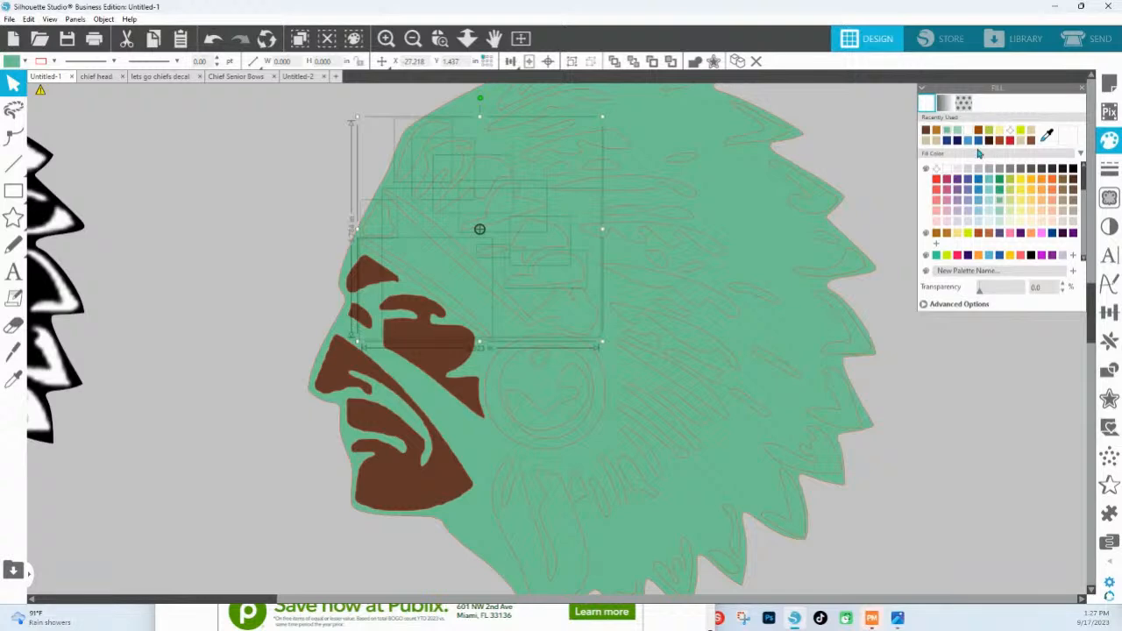
left_click(947, 172)
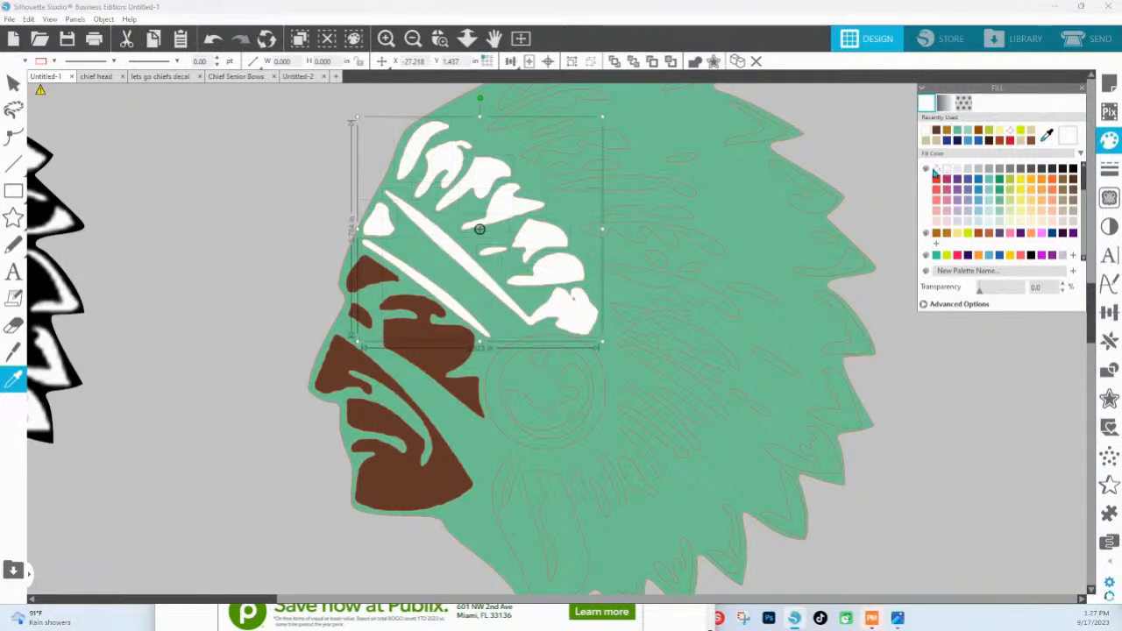
key("ctrl+g")
Step: Select the round ear ornament pieces and fill them with orange
left_click(588, 363)
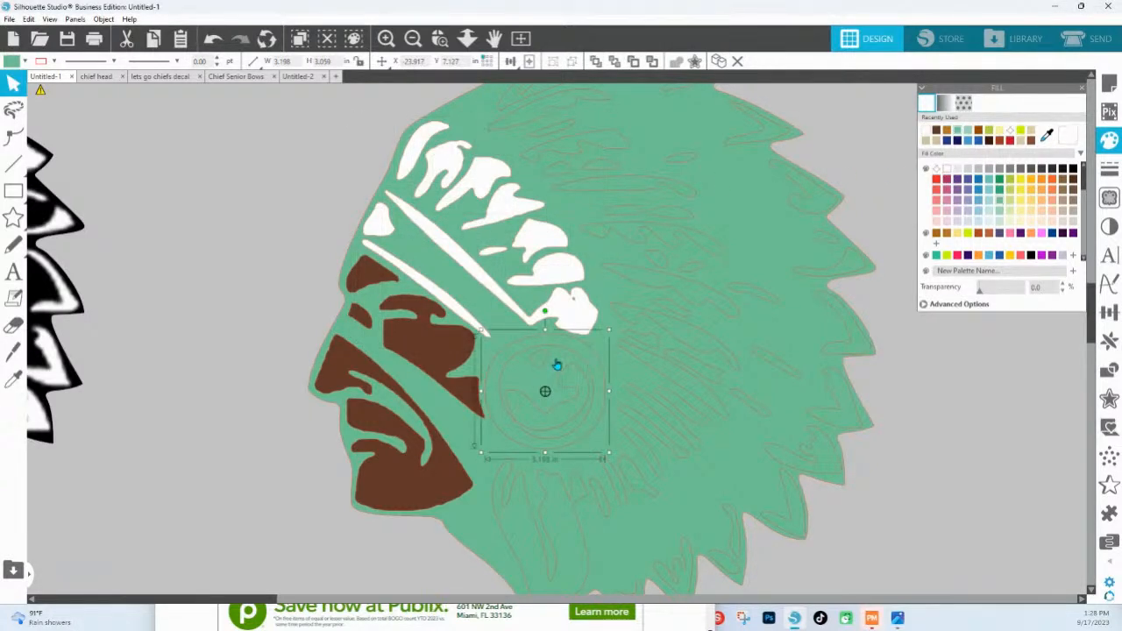
left_click(541, 367, "shift")
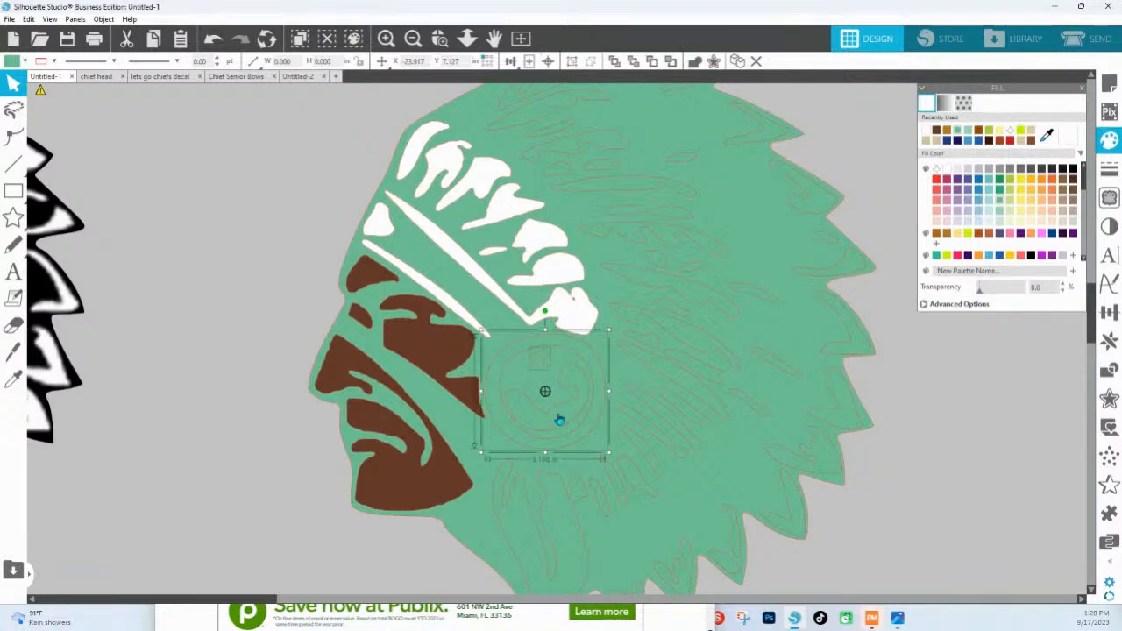
left_click(1051, 180)
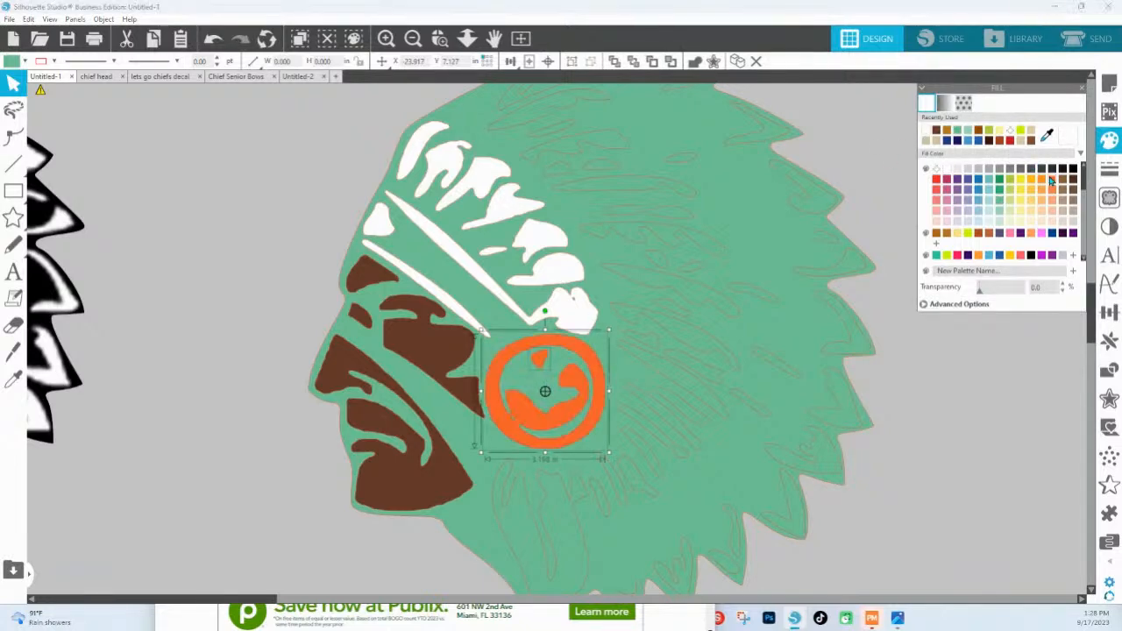
Step: Select the feather tip pieces along the headdress's outer edge and fill them with white
scroll(855, 439, "up", 3)
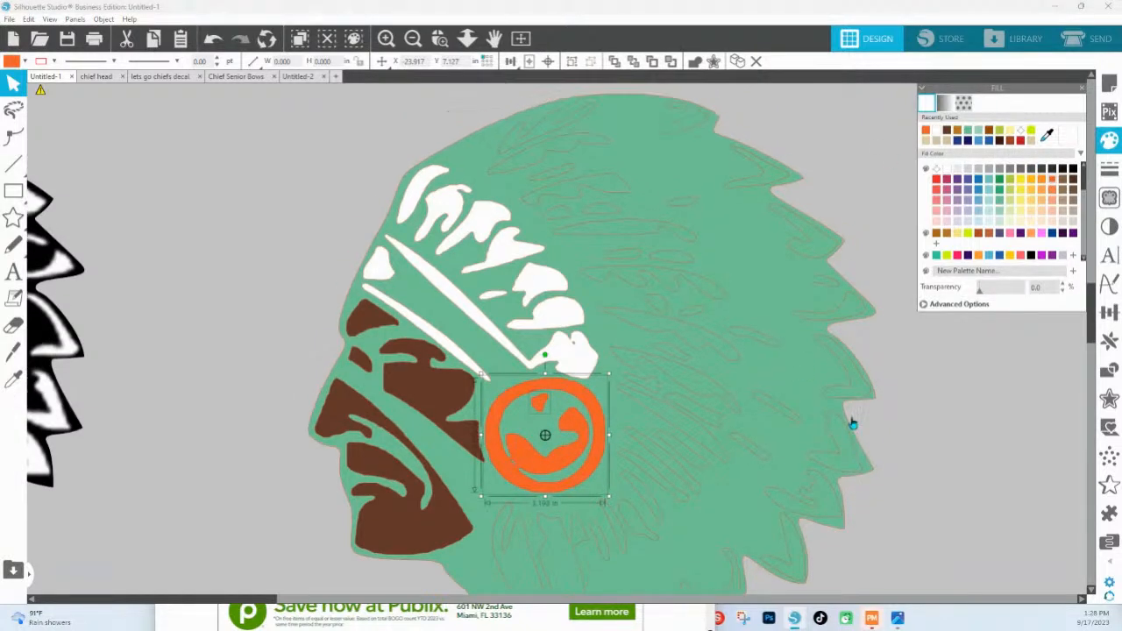
left_click(684, 175)
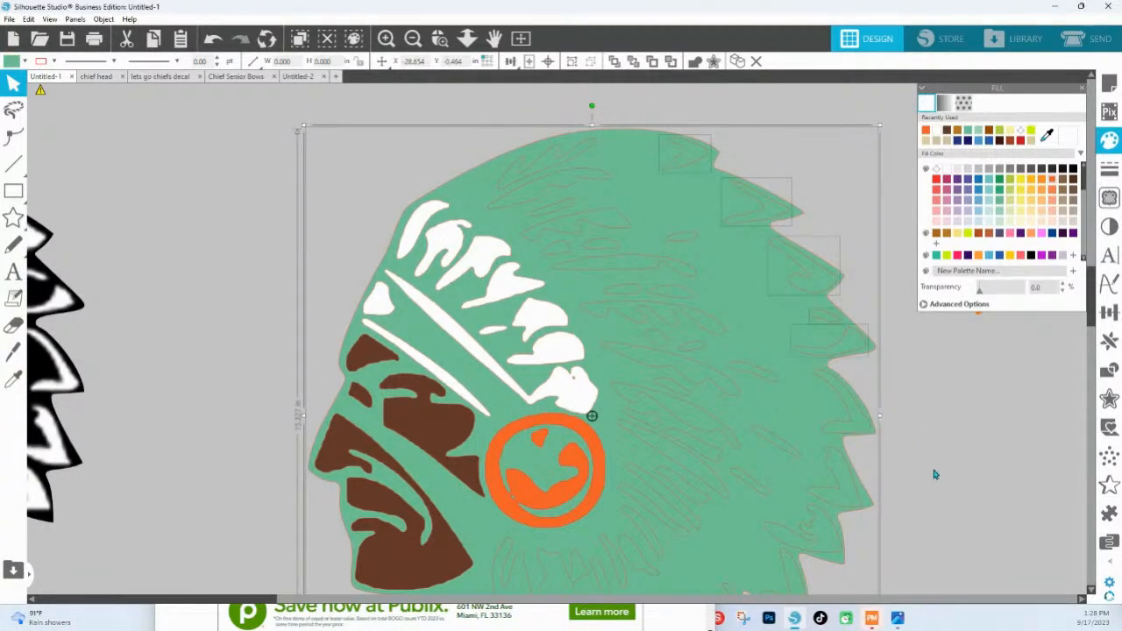
scroll(859, 420, "down", 6)
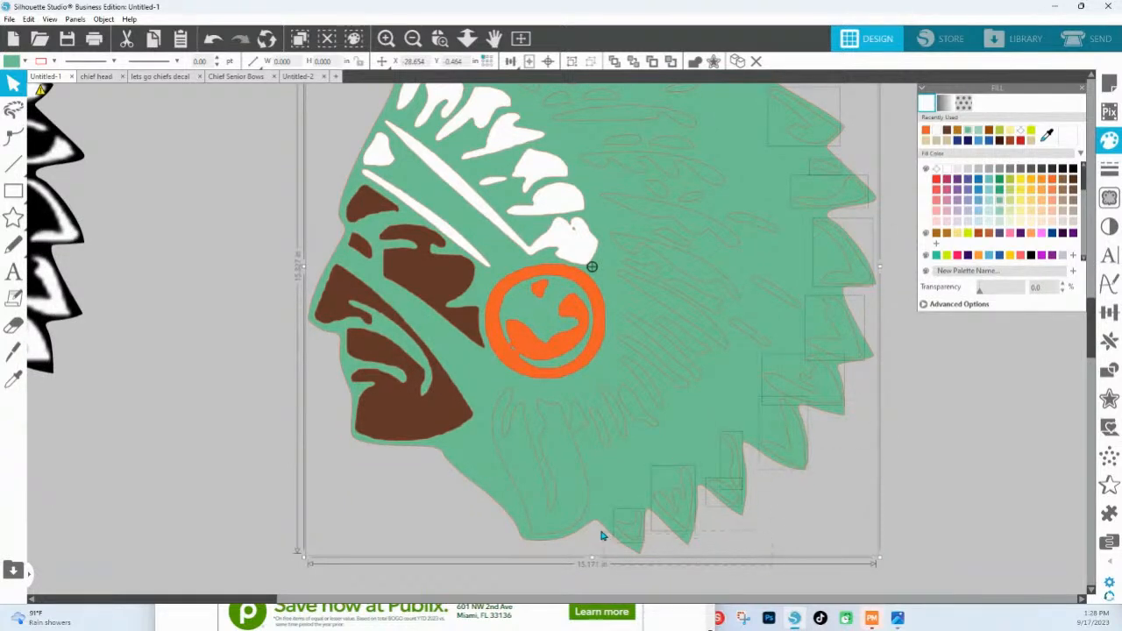
left_click(807, 289)
left_click(947, 169)
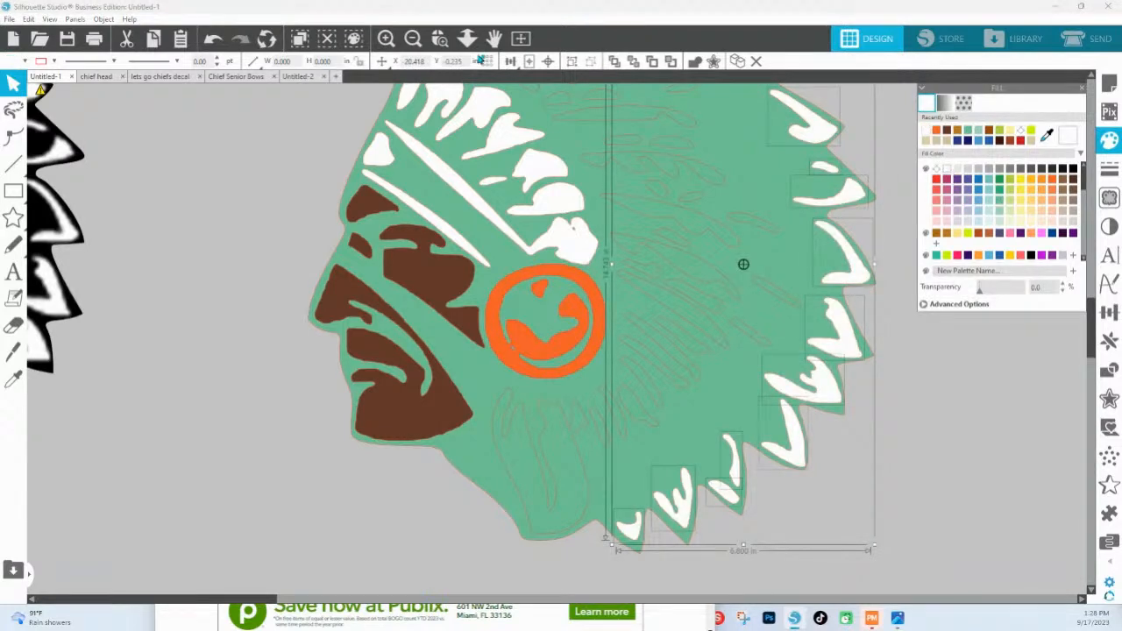
left_click(467, 38)
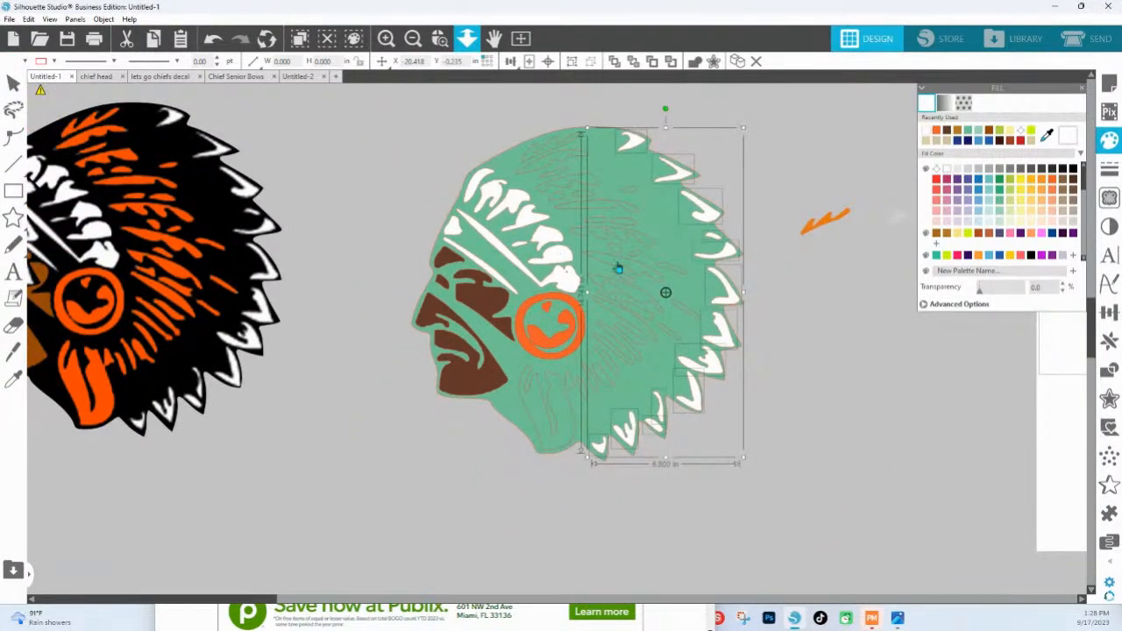
Step: Select the remaining inner feather strokes and the hanging ornament below the ear piece, and fill them with orange
left_click(561, 260)
left_click(567, 336)
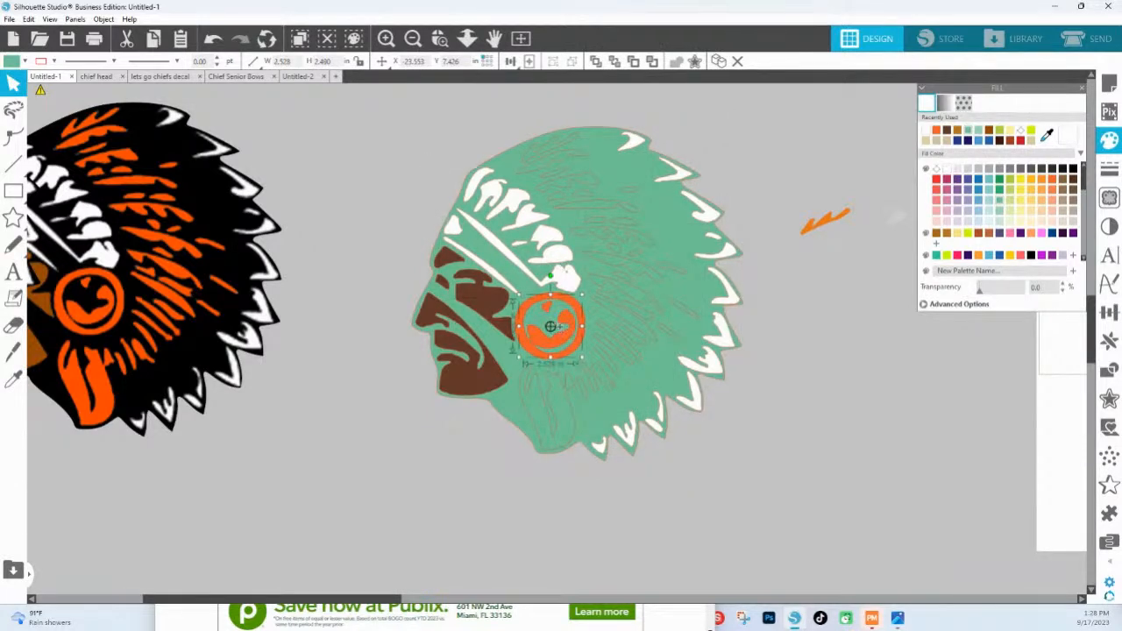
left_click(547, 325)
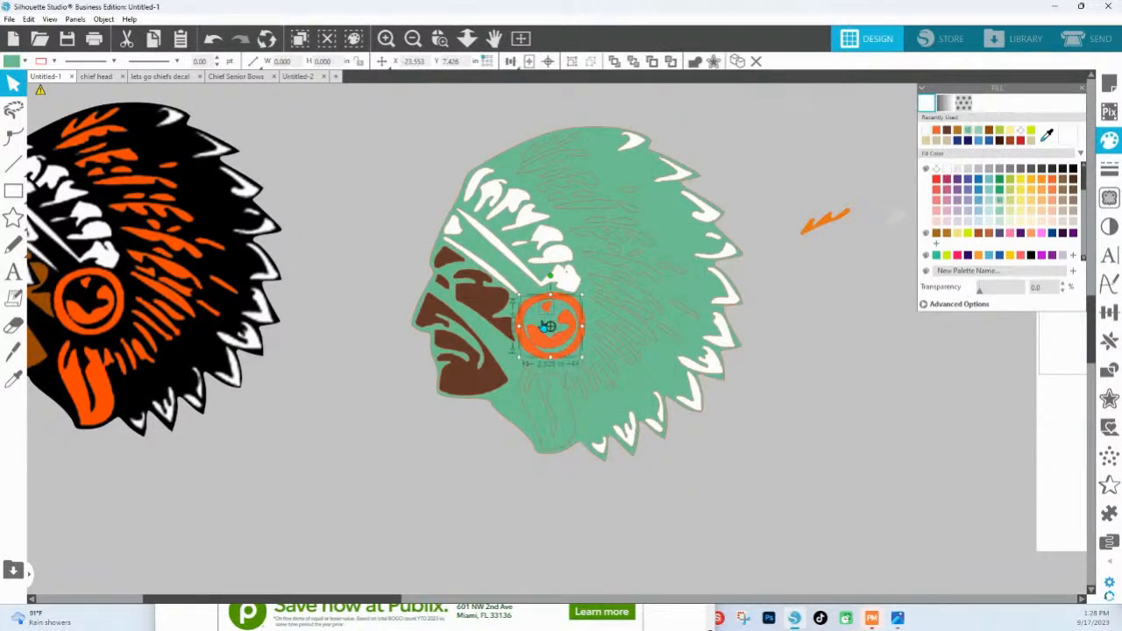
left_click(545, 344)
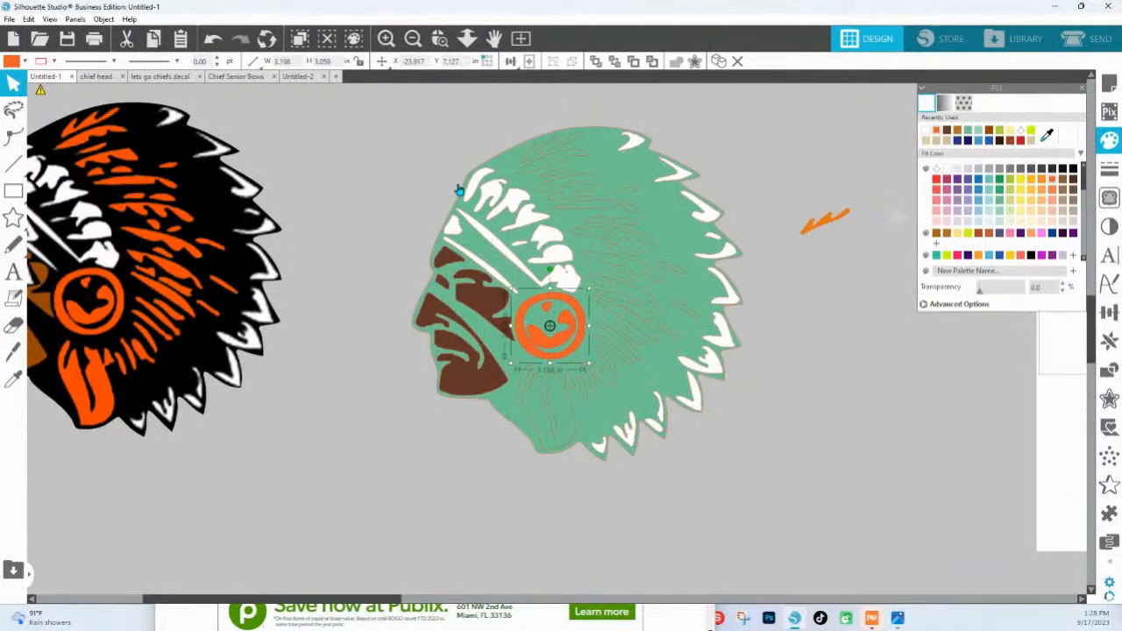
left_click_drag(358, 107, 733, 482)
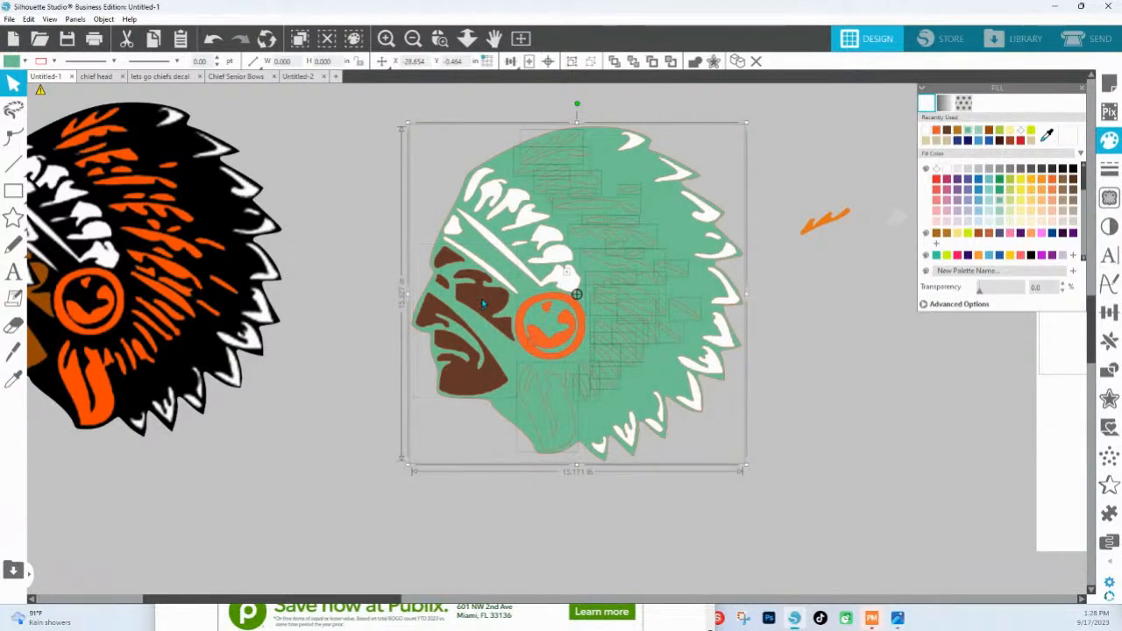
left_click(497, 273)
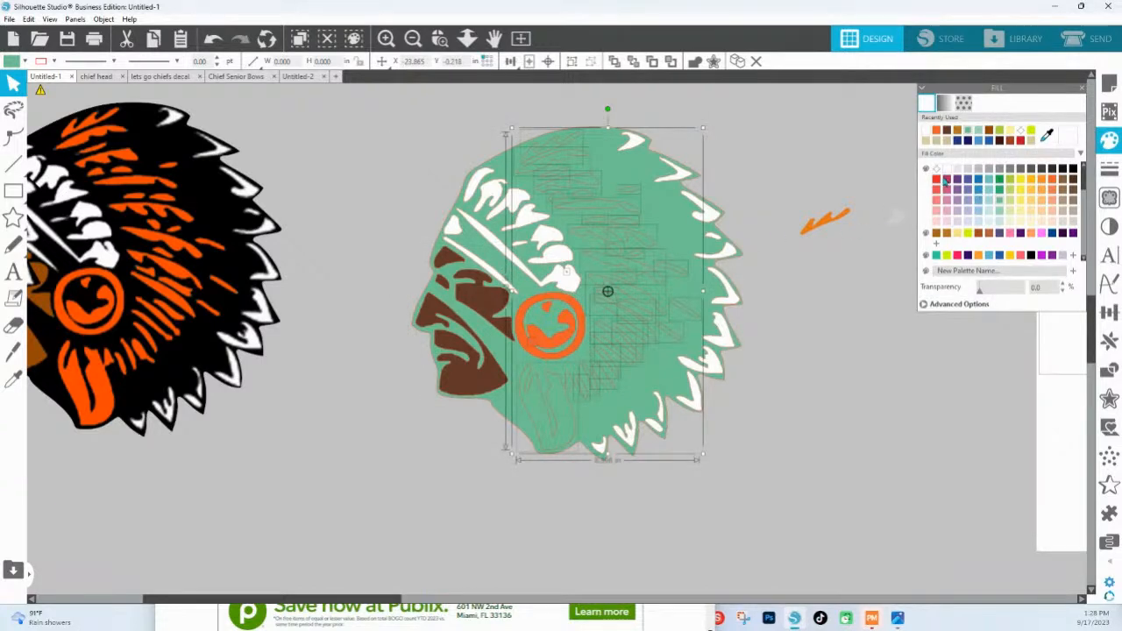
left_click(936, 131)
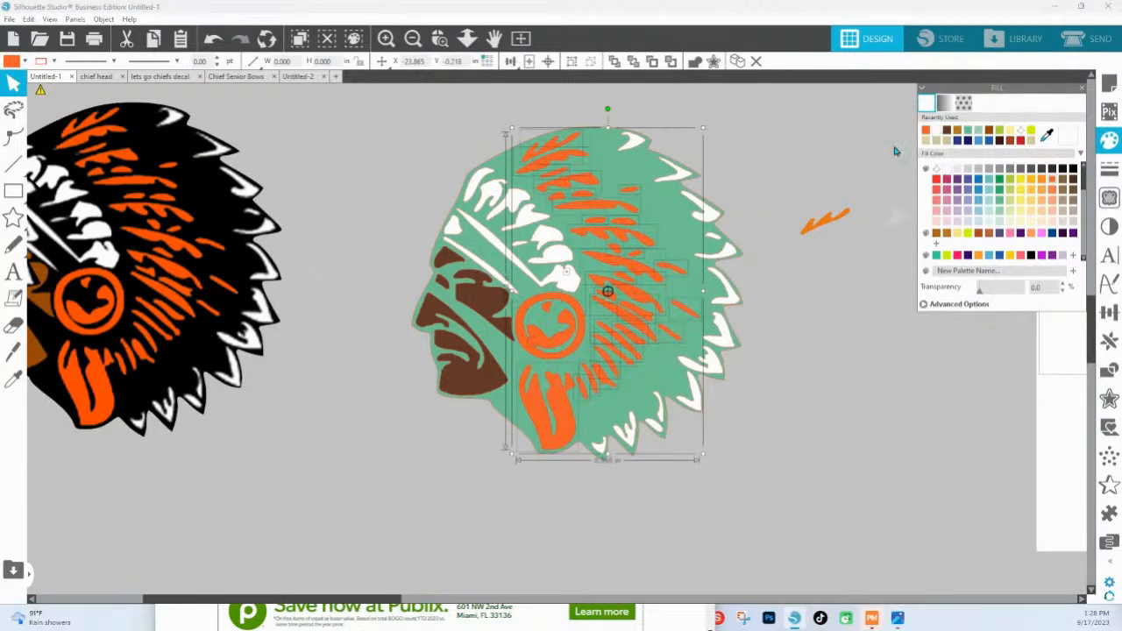
Step: Fill the green backing silhouette behind the traced logo pieces with black
key("i")
left_click(750, 386)
left_click(812, 385)
left_click(698, 241)
left_click(1075, 177)
Step: Select the whole recoloured trace and remove the line colour from its pieces
left_click_drag(421, 140, 731, 476)
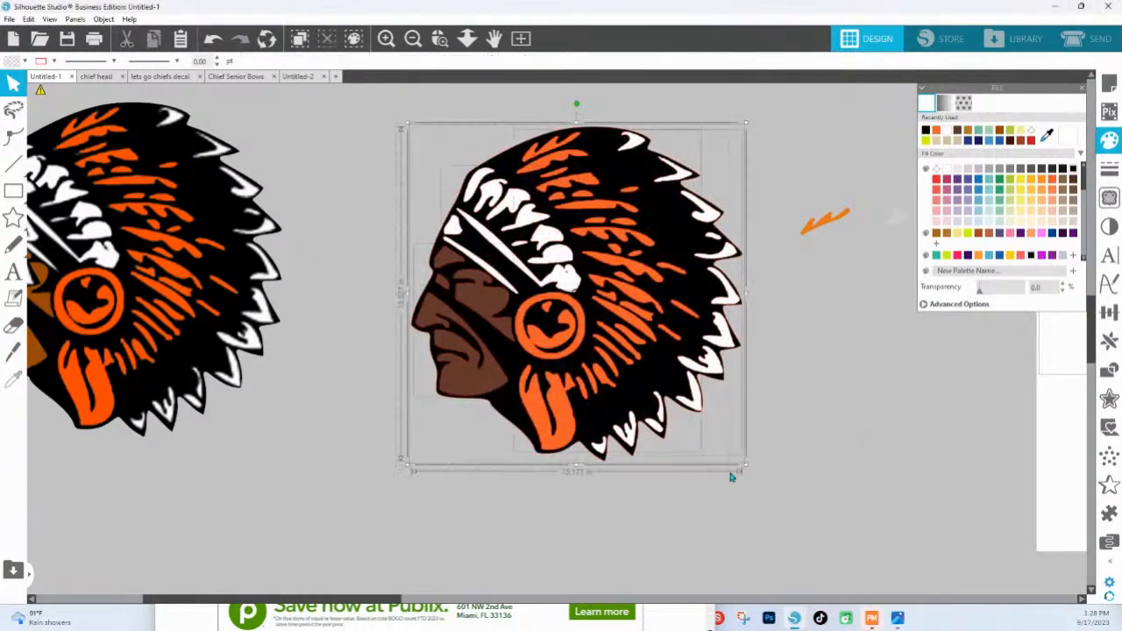
left_click(54, 60)
left_click(51, 112)
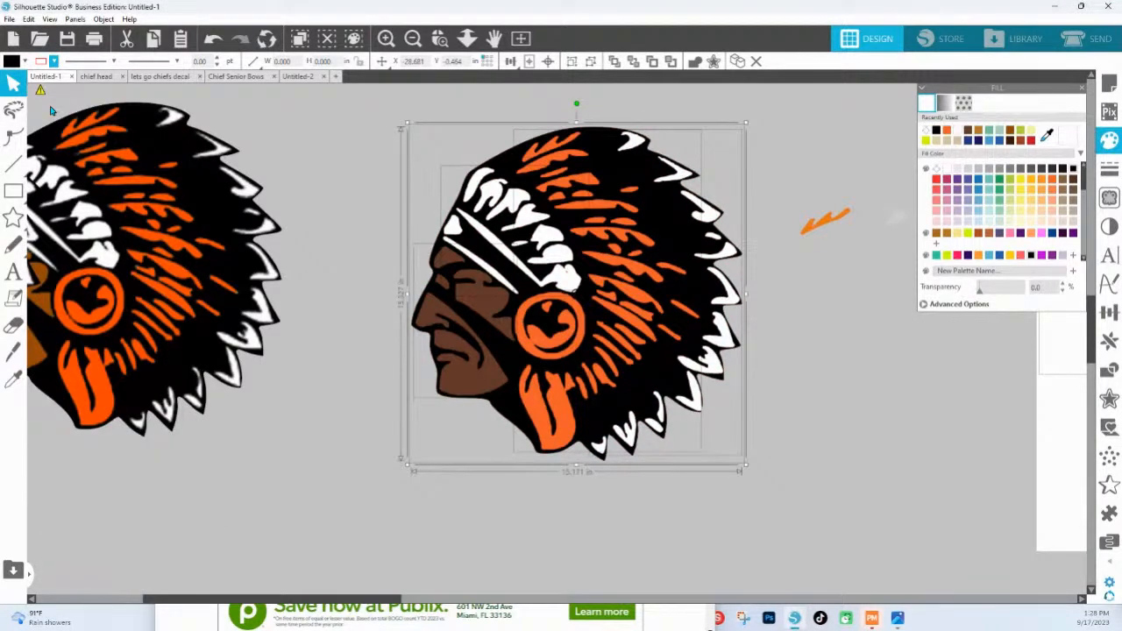
left_click(835, 454)
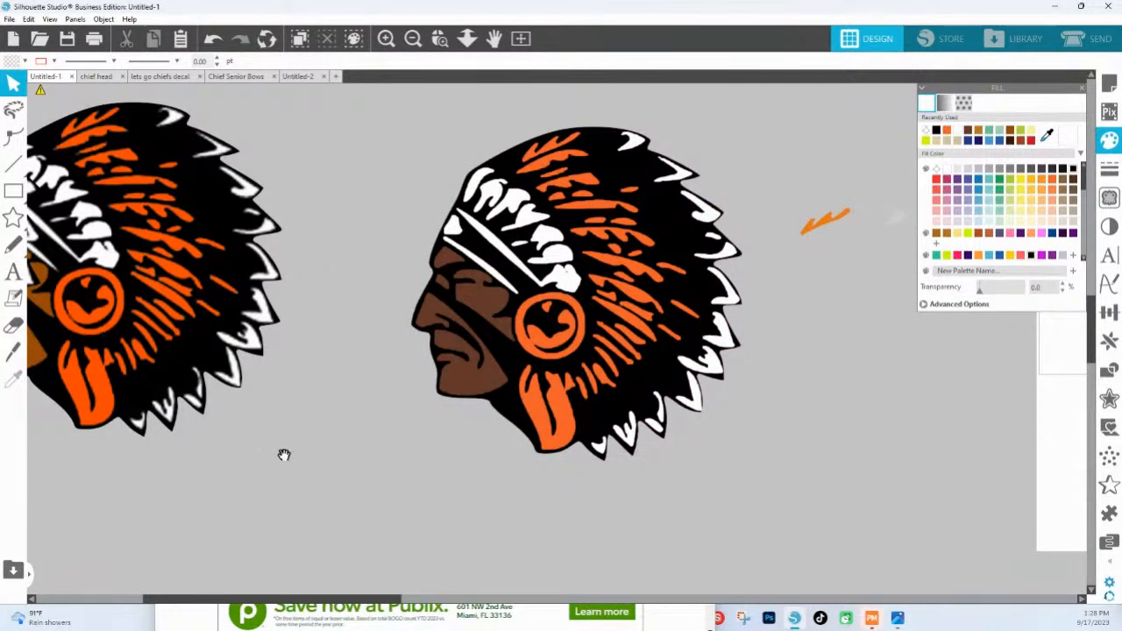
Step: Move the original logo image close beside the trace and recolour the traced inner feathers with the orange sampled from it
left_click_drag(278, 454, 473, 446)
left_click_drag(433, 332, 555, 348)
left_click(749, 428)
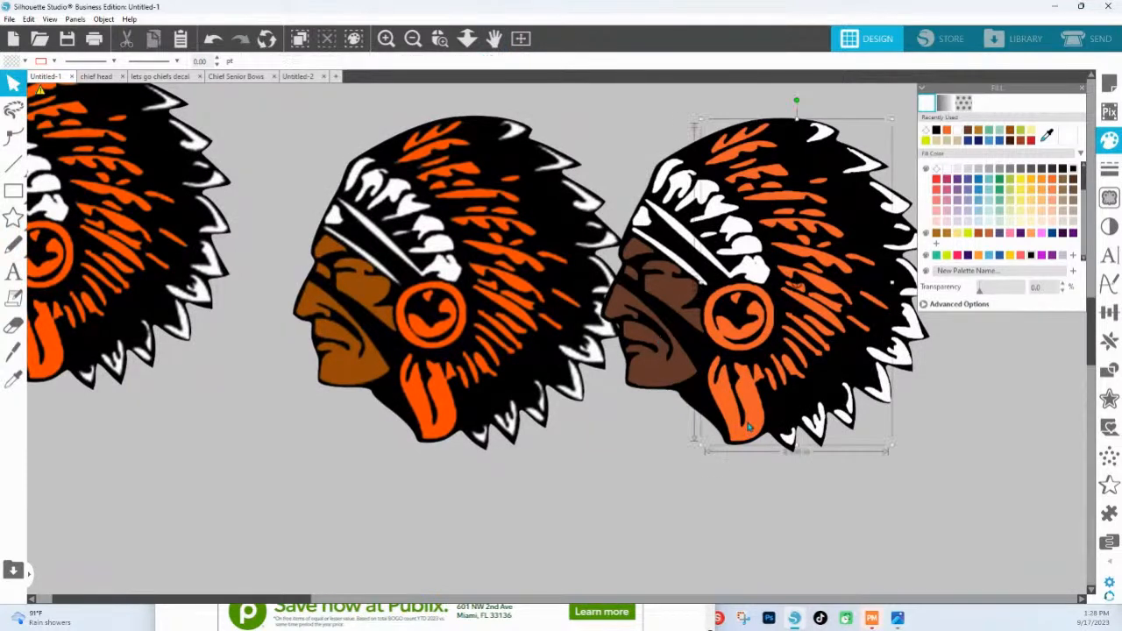
left_click(1047, 134)
left_click(501, 252)
Step: Recolour the traced face pieces with the brown sampled from the original image, and shift the original slightly away from the trace
left_click(654, 364)
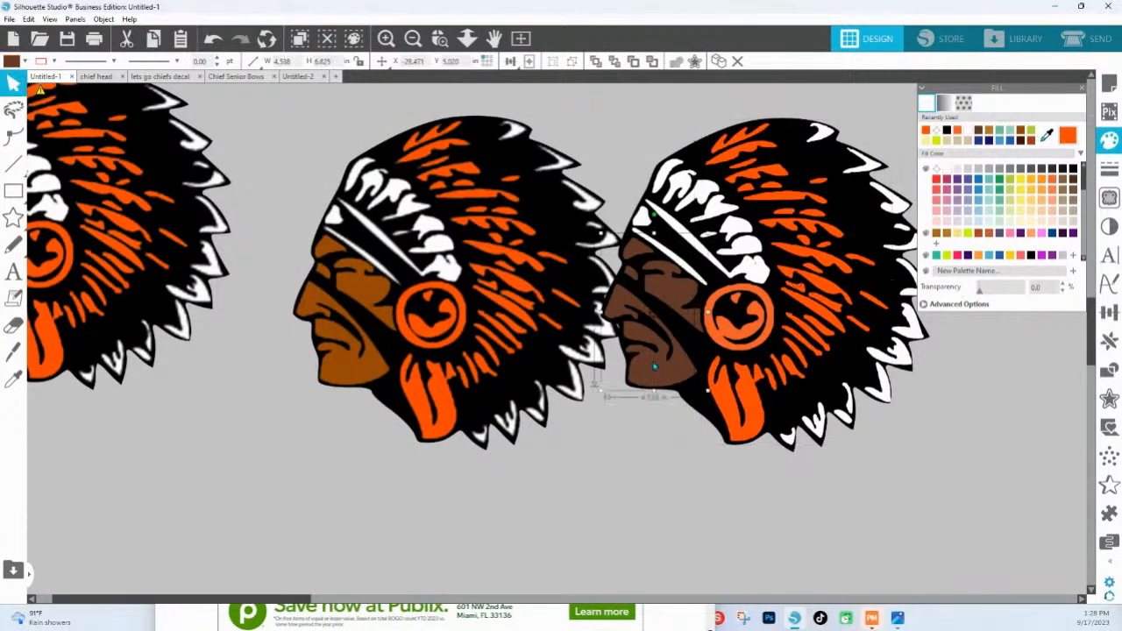
left_click(1049, 134)
left_click(356, 378)
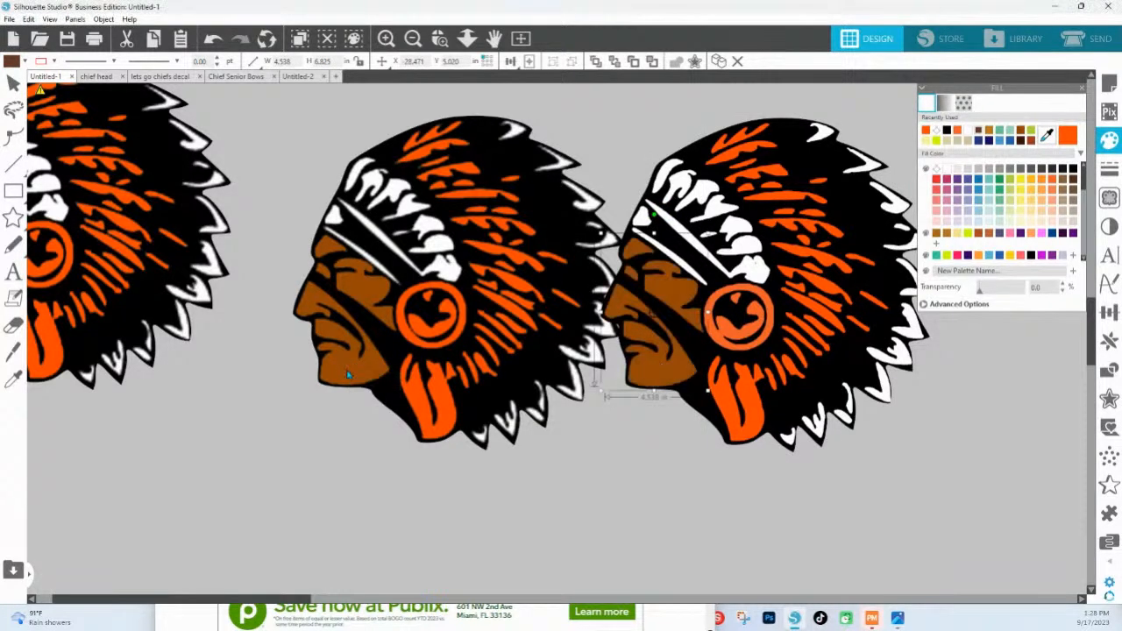
left_click_drag(450, 299, 429, 296)
Step: Fill the traced round ear ornament with the same orange sampled for the feathers
left_click(729, 335)
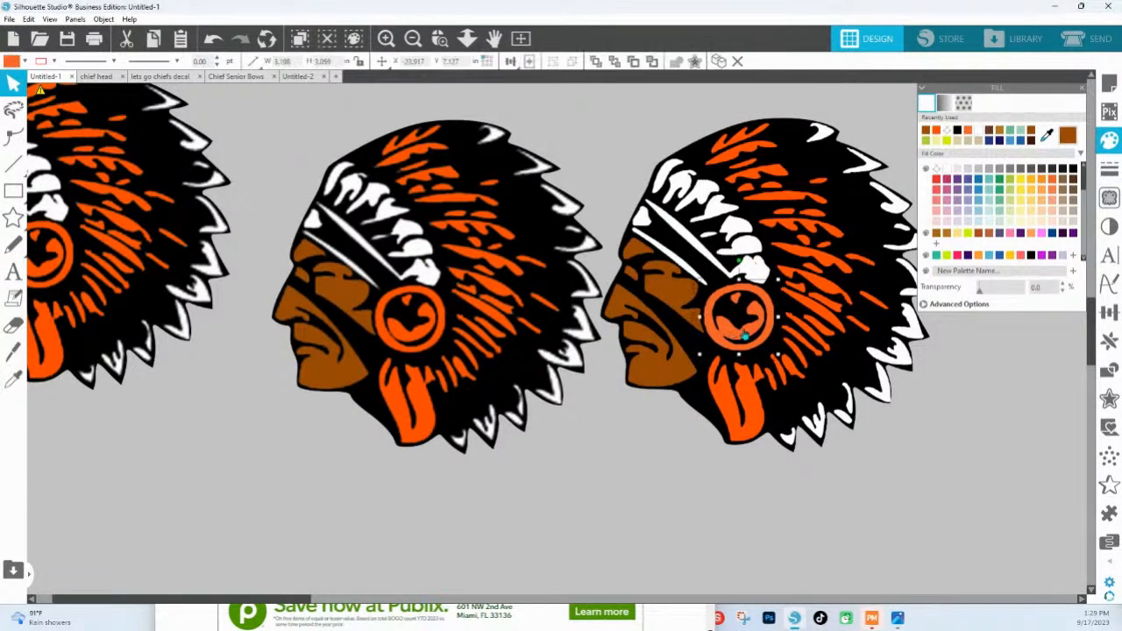
left_click(936, 133)
left_click(894, 441)
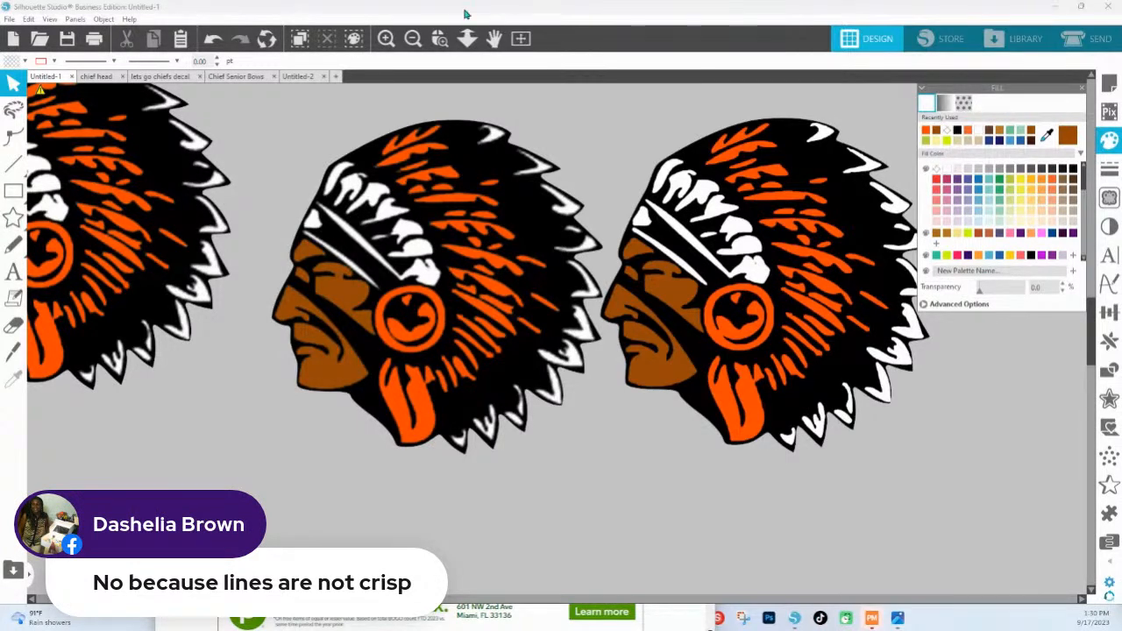
Step: Open the traced brown face pieces for point editing and simplify their points
left_click(440, 38)
left_click_drag(611, 233, 837, 375)
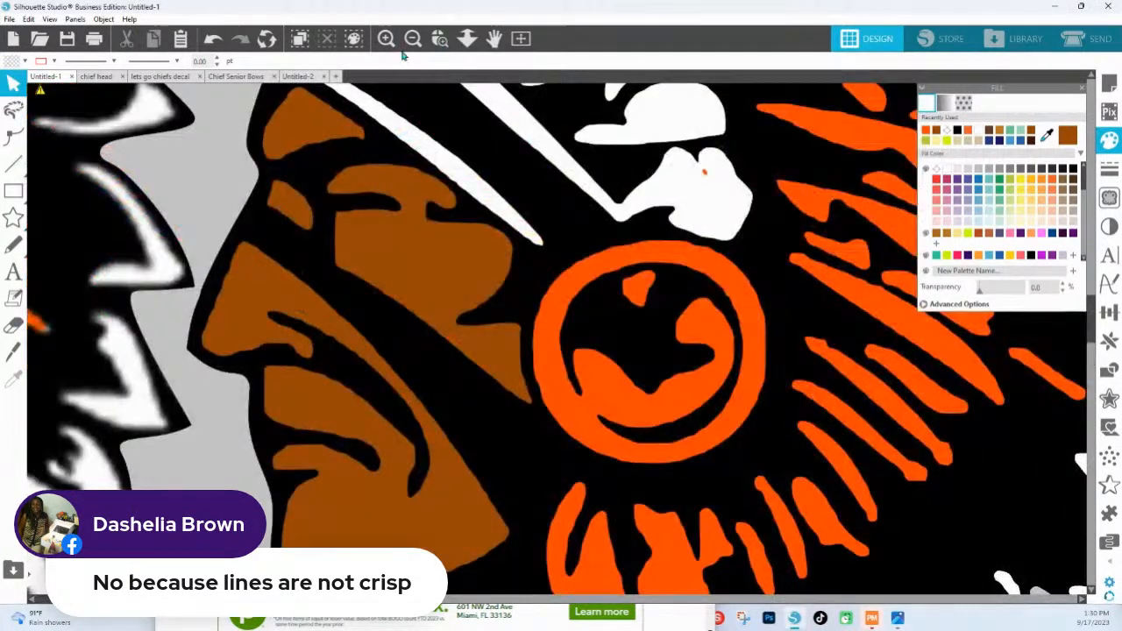
left_click(440, 38)
left_click_drag(405, 304, 532, 390)
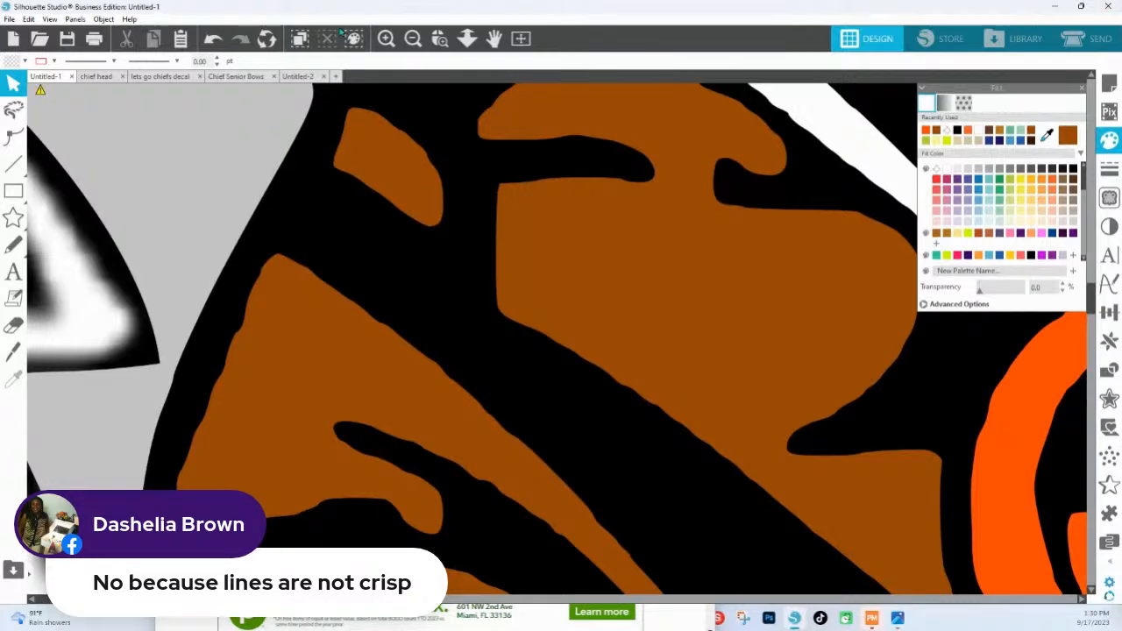
left_click(467, 37)
left_click_drag(468, 243, 473, 98)
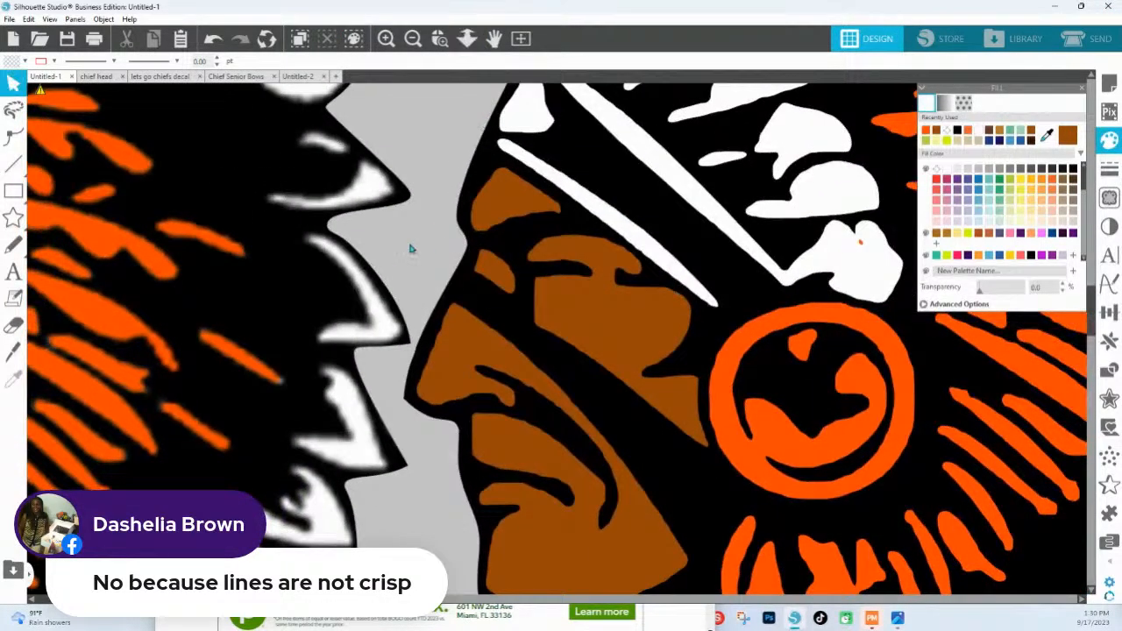
left_click(450, 344)
double_click(449, 344)
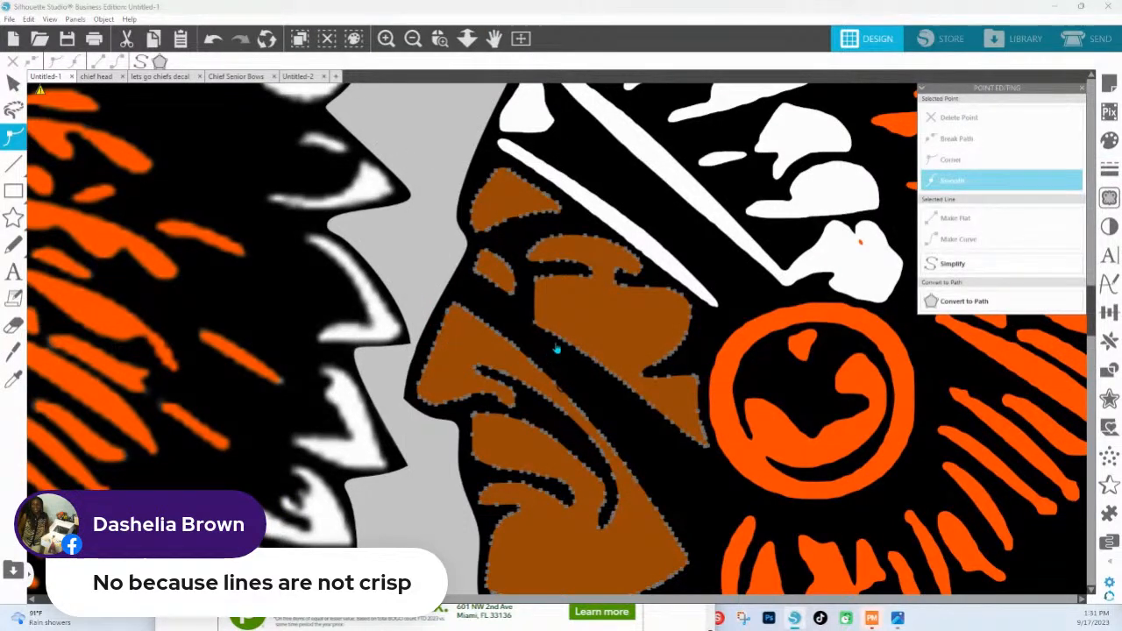
scroll(557, 348, "down", 3)
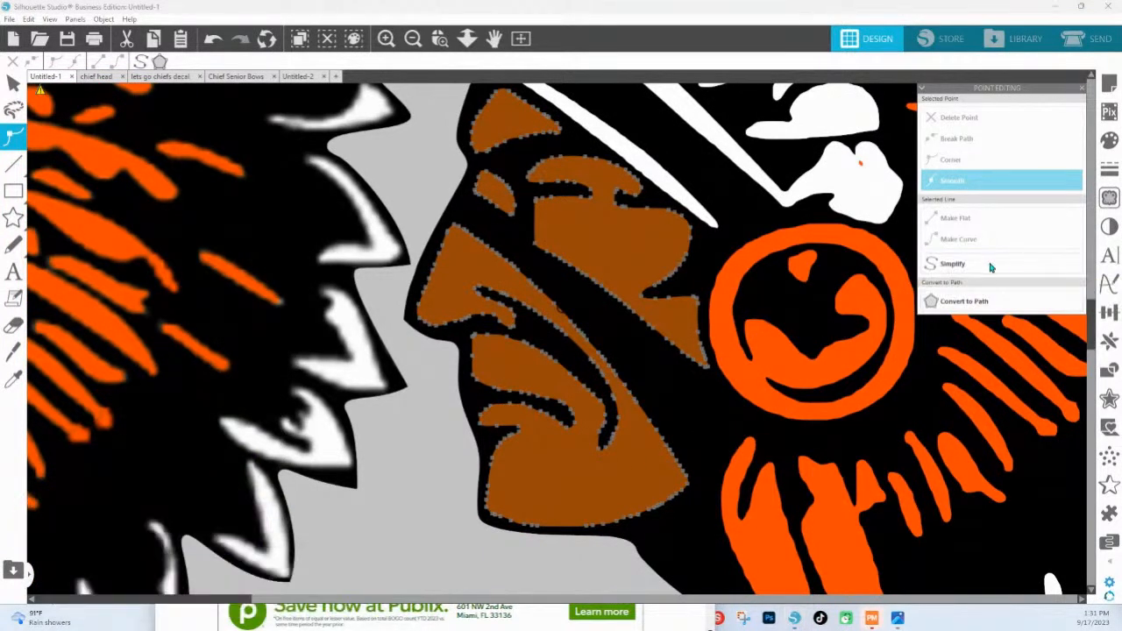
left_click(943, 272)
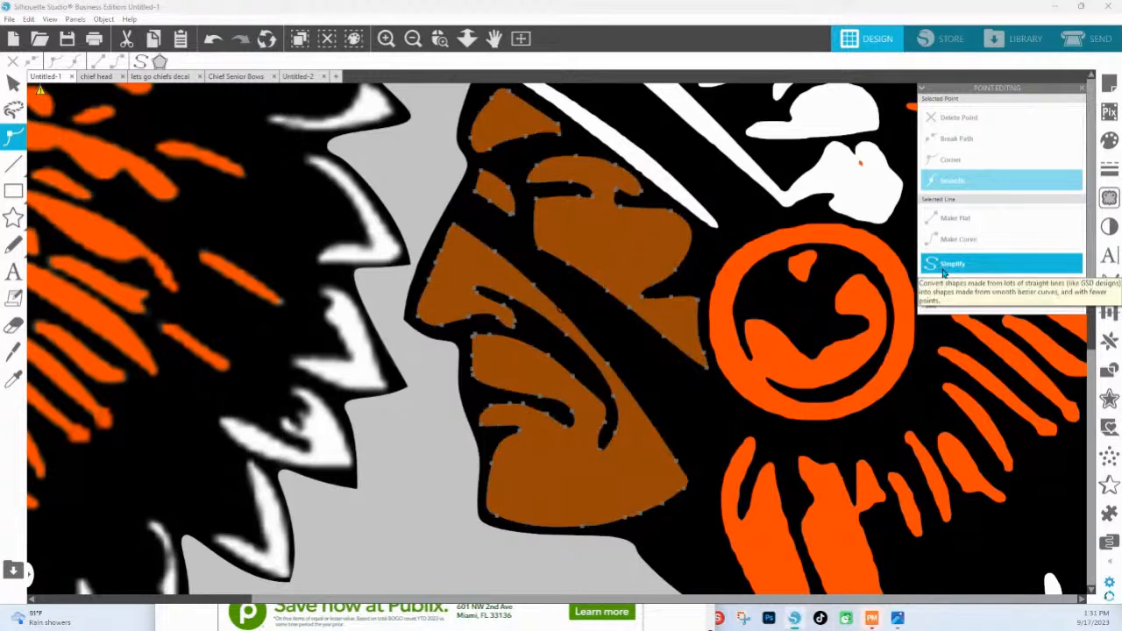
Step: Examine the simplified face pieces up close, checking the nose contour and its remaining edit points
left_click(433, 488)
left_click(445, 44)
left_click_drag(400, 251, 561, 355)
scroll(390, 280, "up", 4)
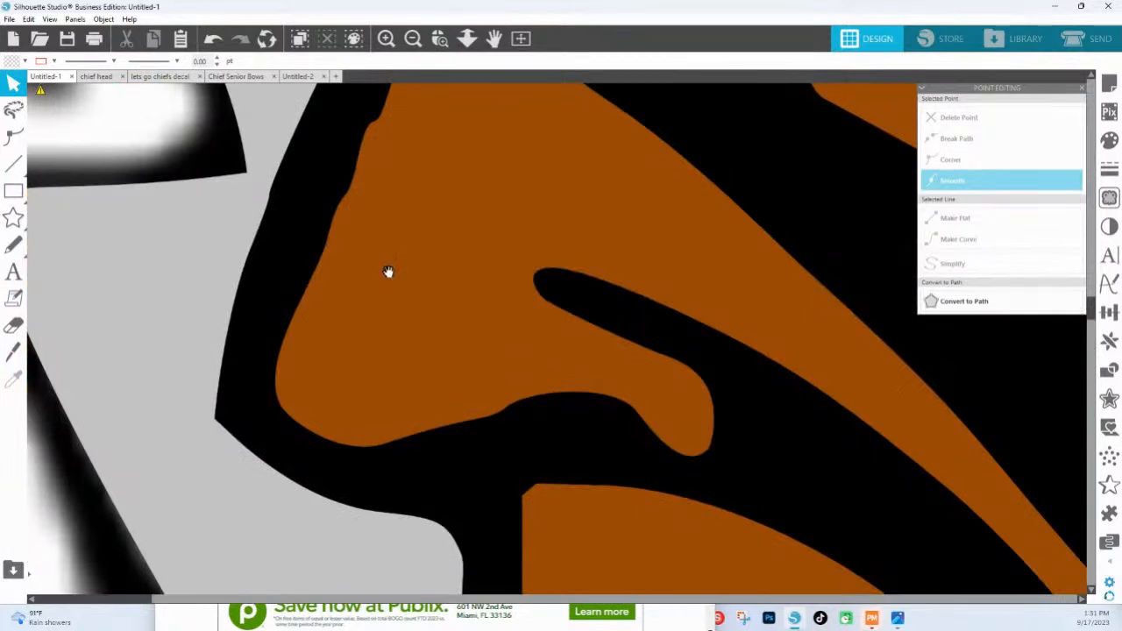
double_click(368, 382)
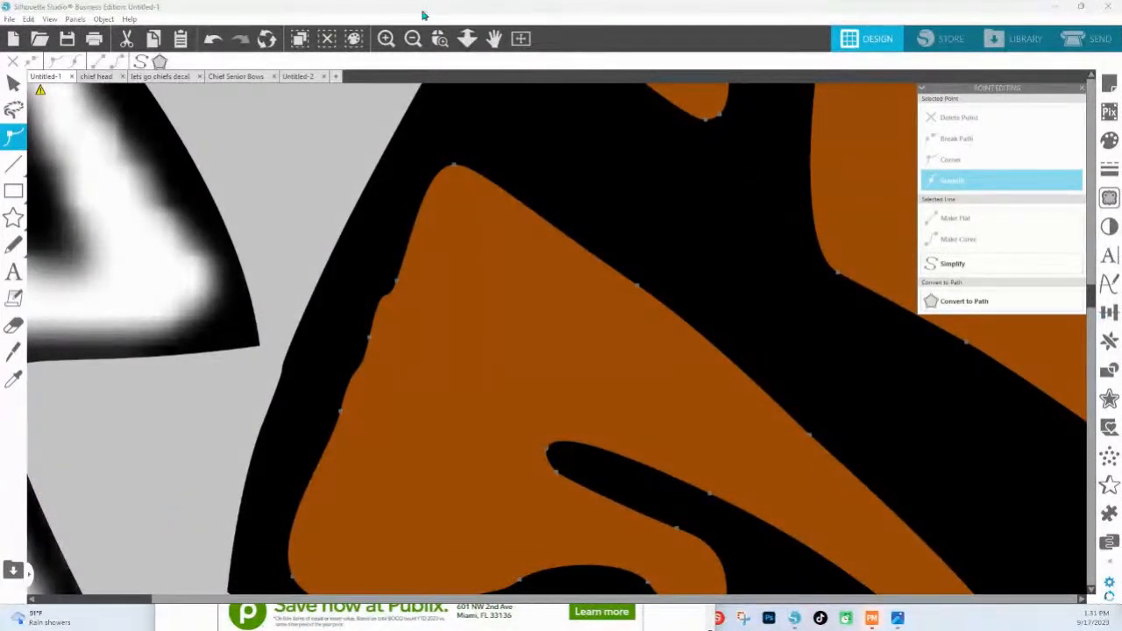
left_click(467, 38)
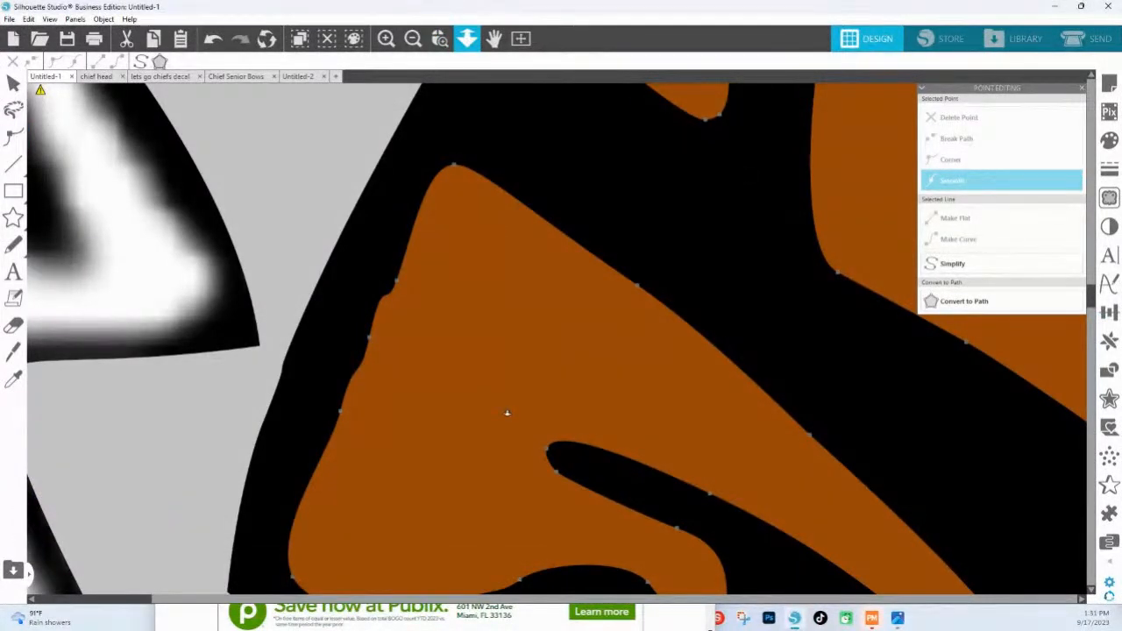
scroll(507, 412, "down", 3)
scroll(527, 256, "down", 2)
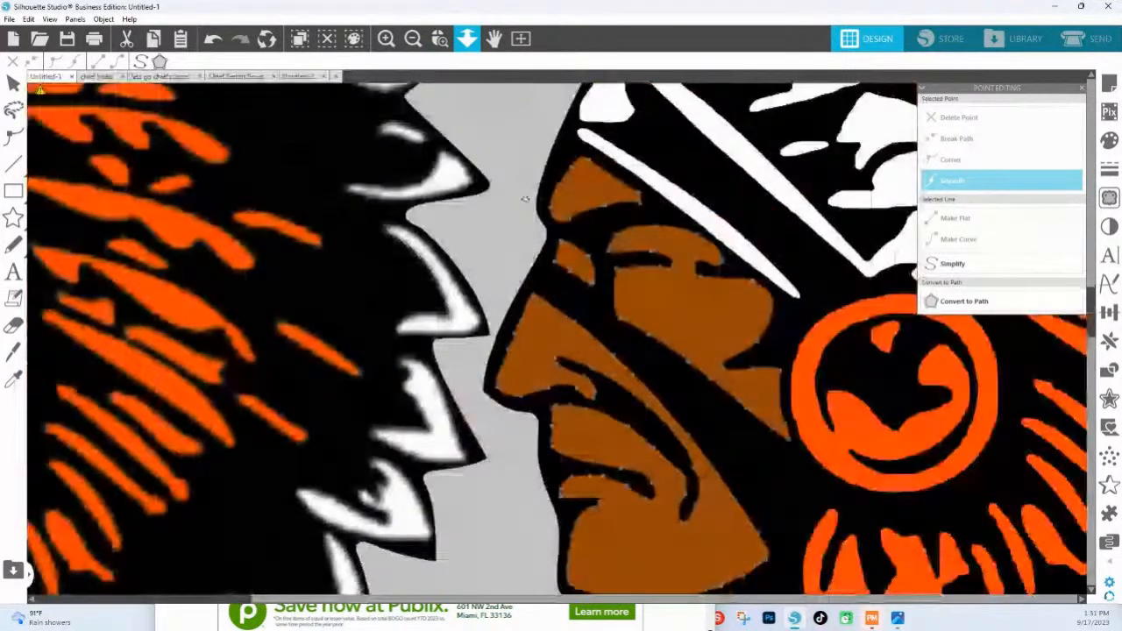
left_click(525, 199)
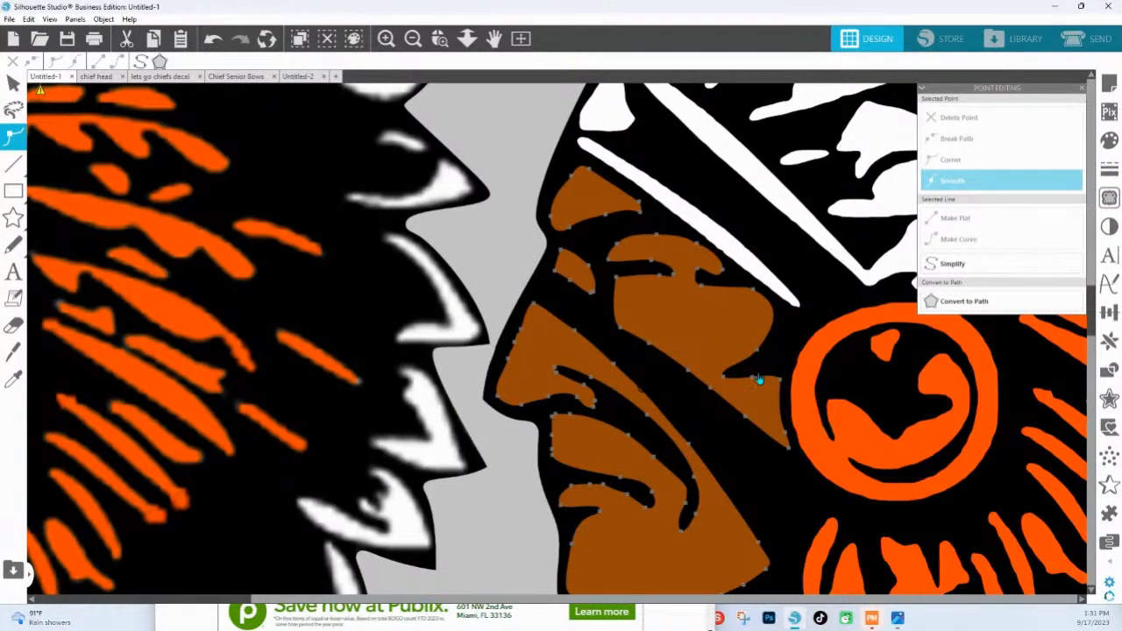
Step: Compare the trace's face, ear ornament and feather edges with those of the original image beside it
left_click_drag(793, 317, 521, 366)
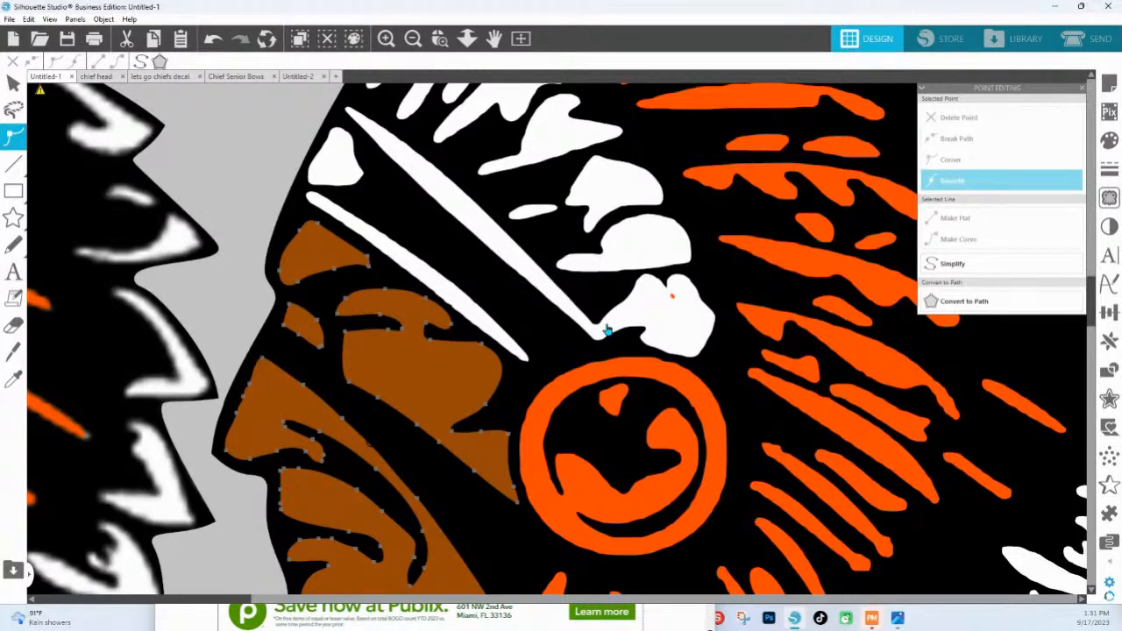
left_click_drag(93, 346, 908, 317)
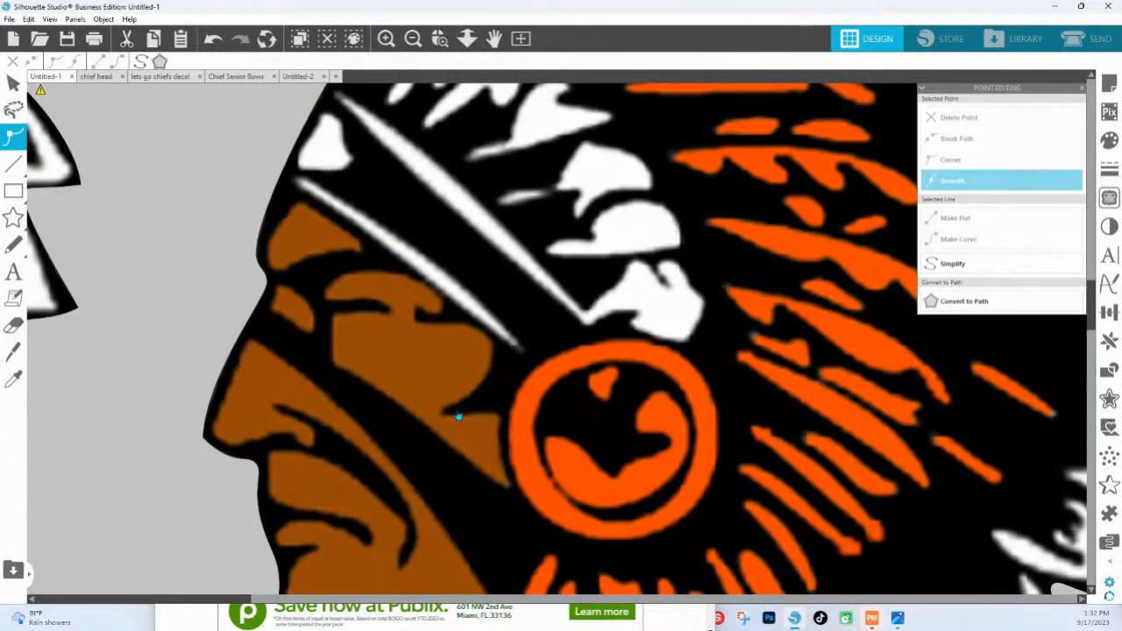
left_click(467, 37)
key("space")
left_click_drag(709, 287, 478, 324)
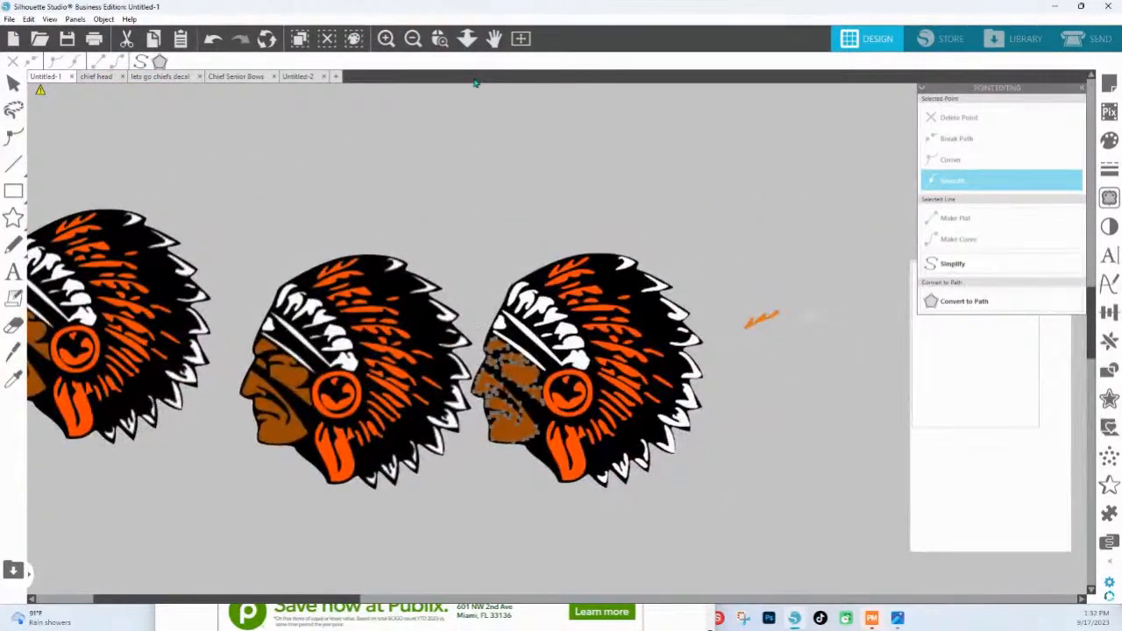
left_click(442, 40)
left_click_drag(521, 283, 719, 494)
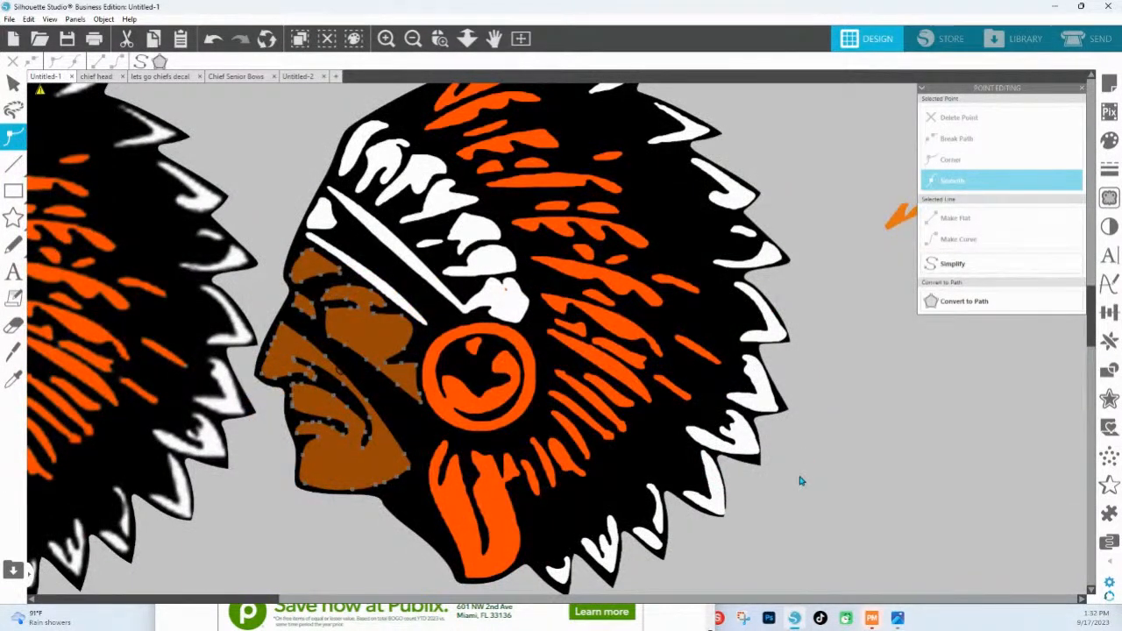
left_click(671, 455)
left_click(769, 510)
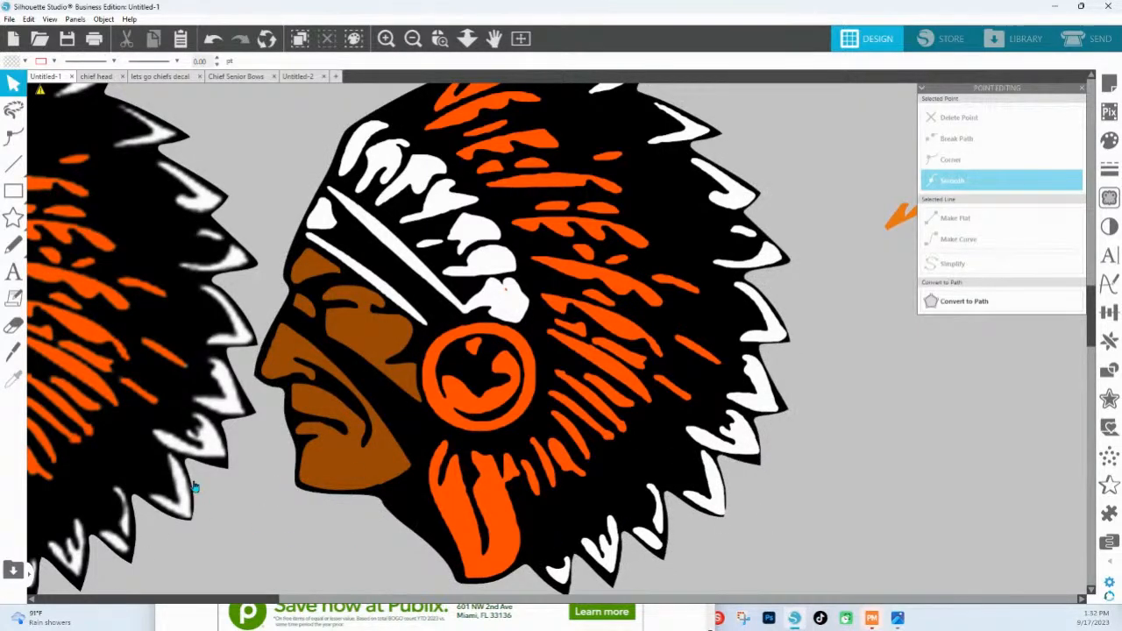
left_click_drag(252, 509, 629, 469)
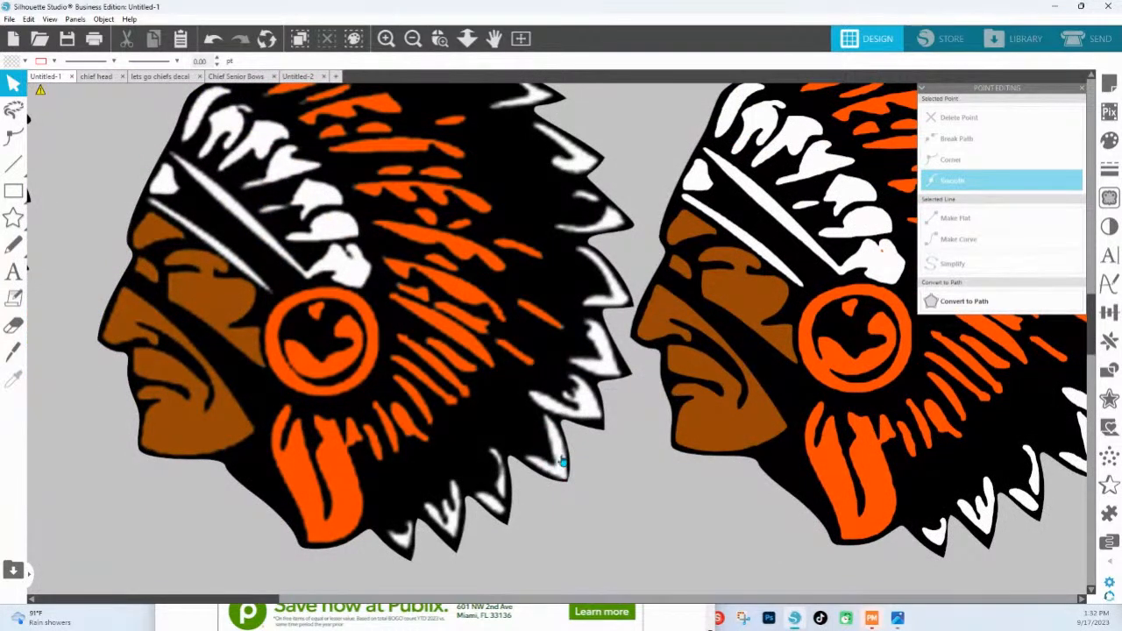
left_click_drag(833, 482, 481, 429)
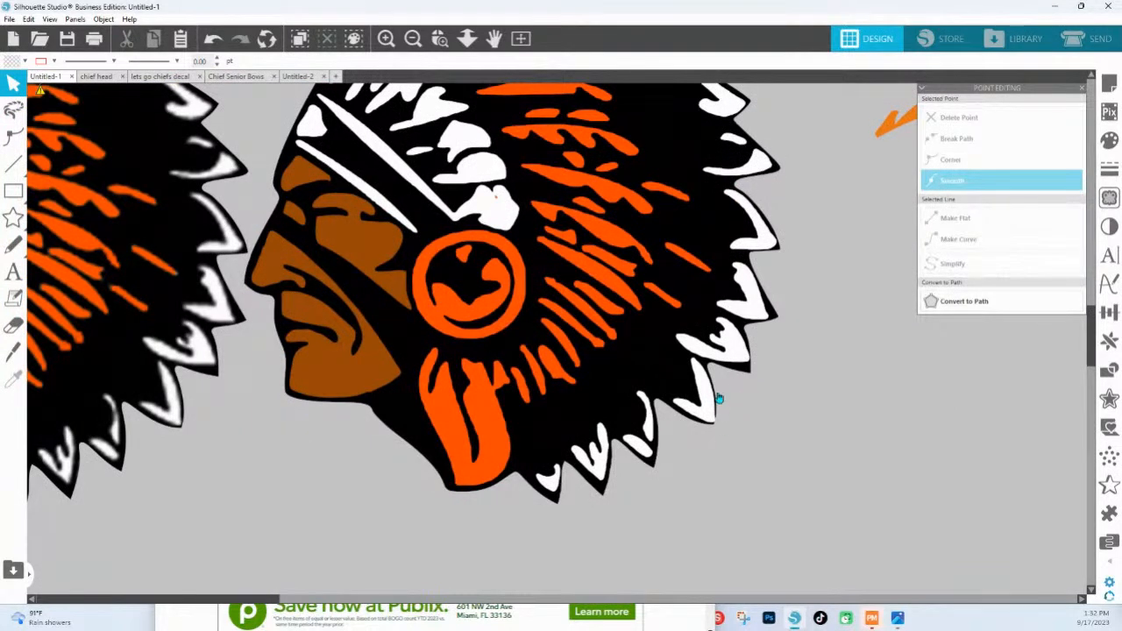
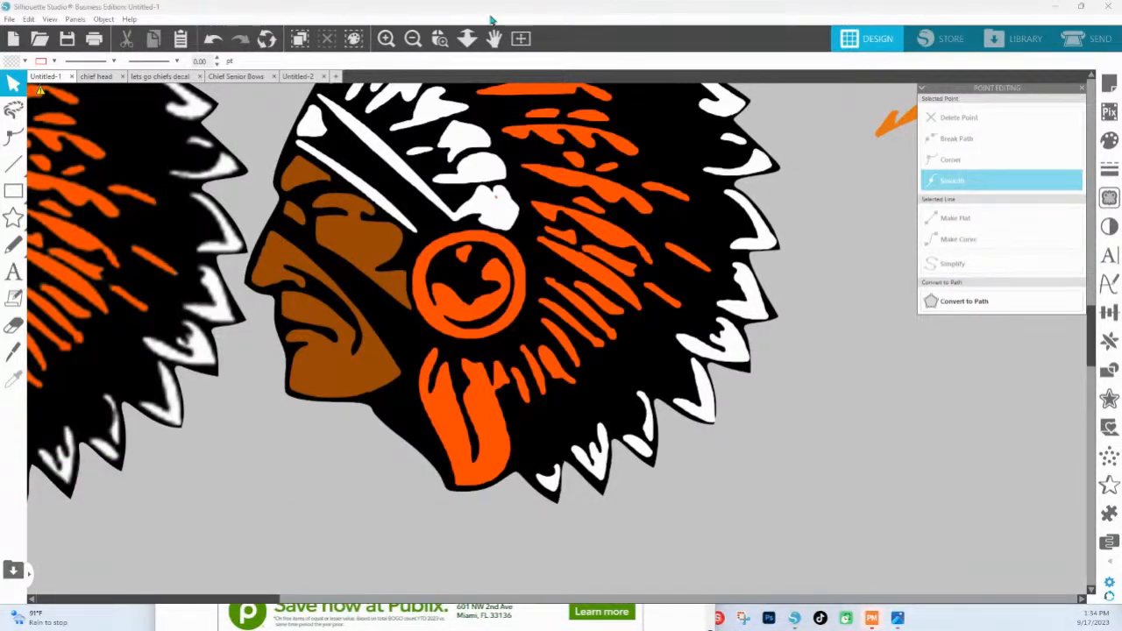
Step: Move the traced head and its loose pieces above the other heads, and place the middle head image in the freed space
left_click(466, 39)
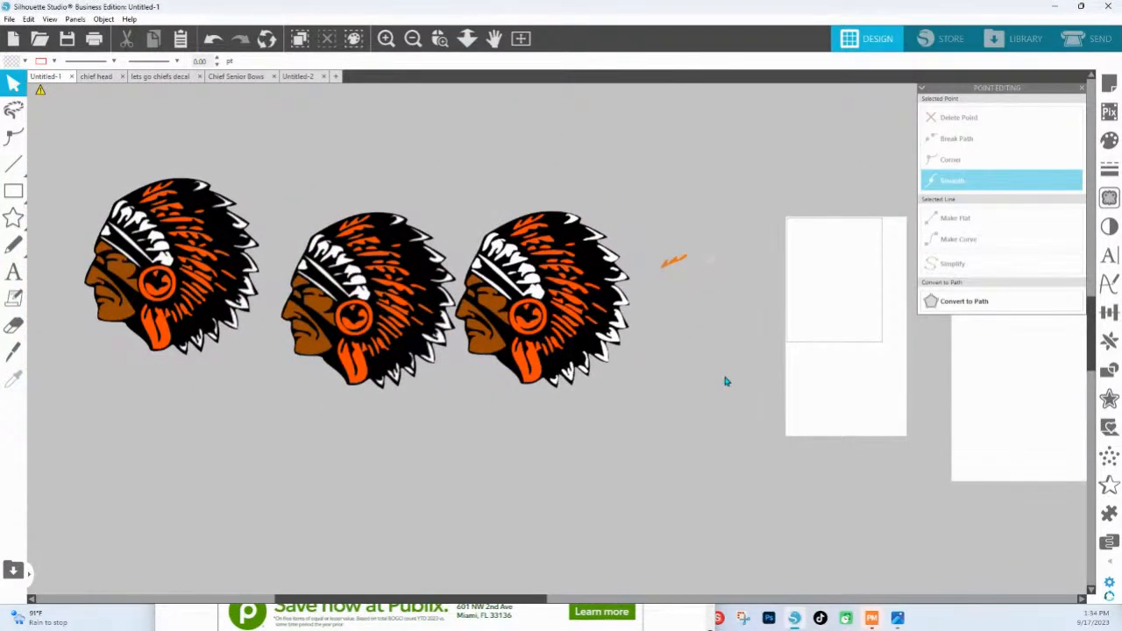
left_click_drag(816, 475, 488, 193)
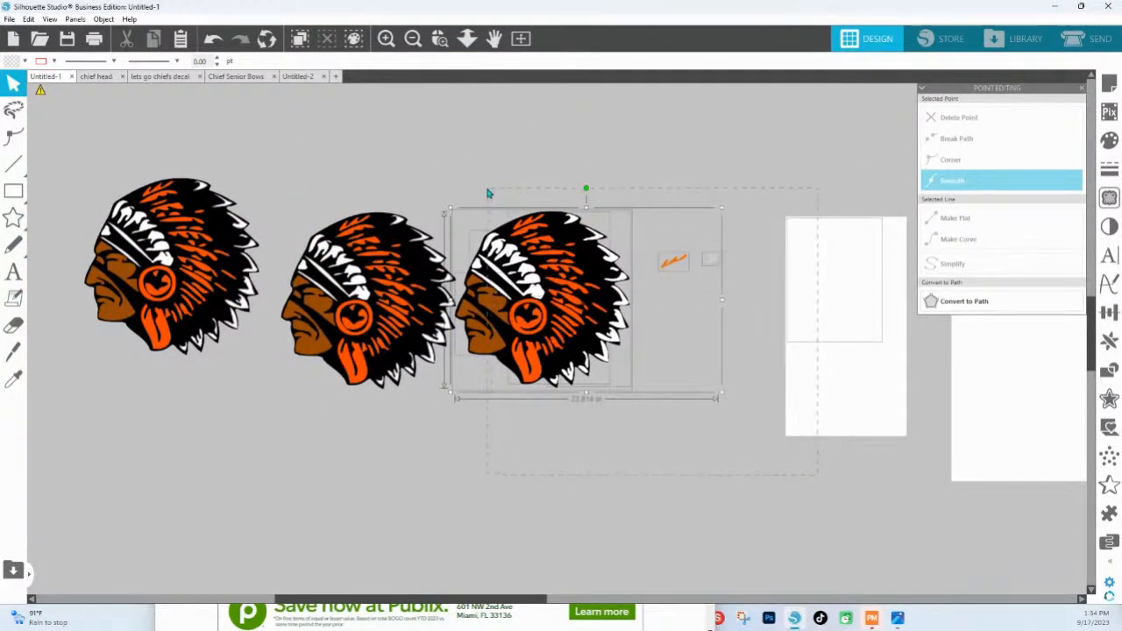
left_click_drag(553, 343, 589, 89)
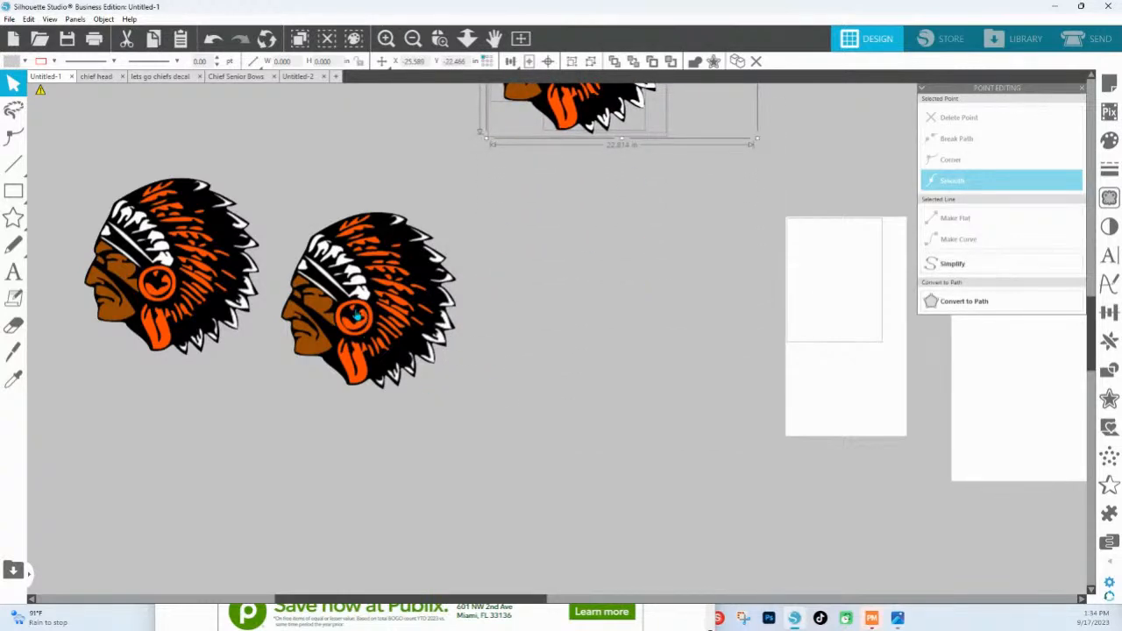
left_click_drag(356, 314, 537, 340)
left_click_drag(574, 289, 446, 260)
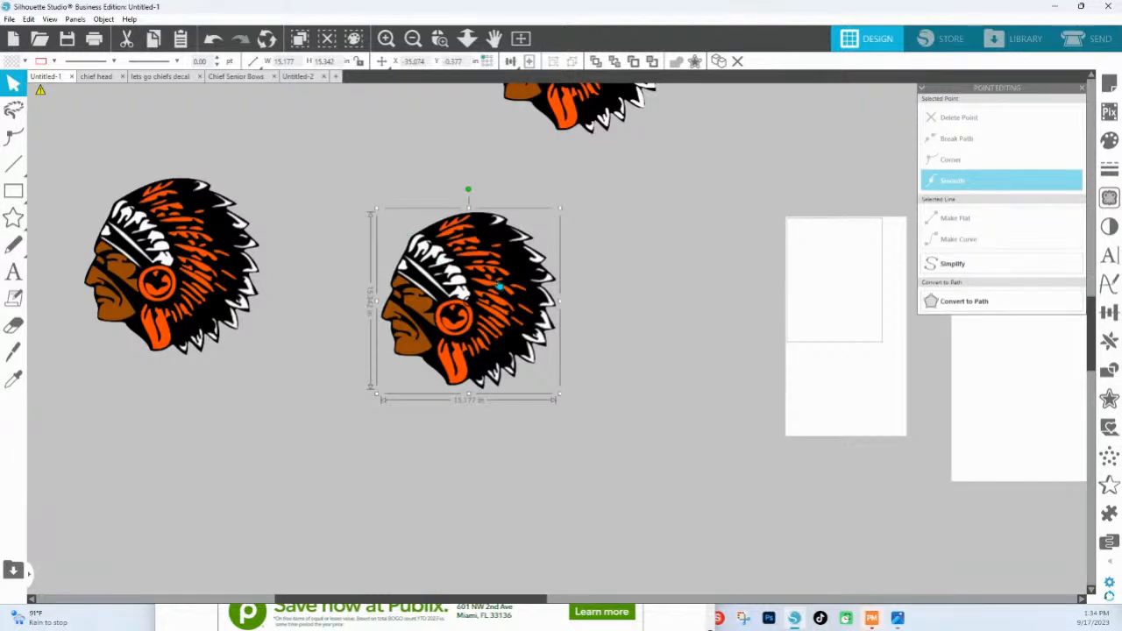
left_click_drag(492, 289, 509, 286)
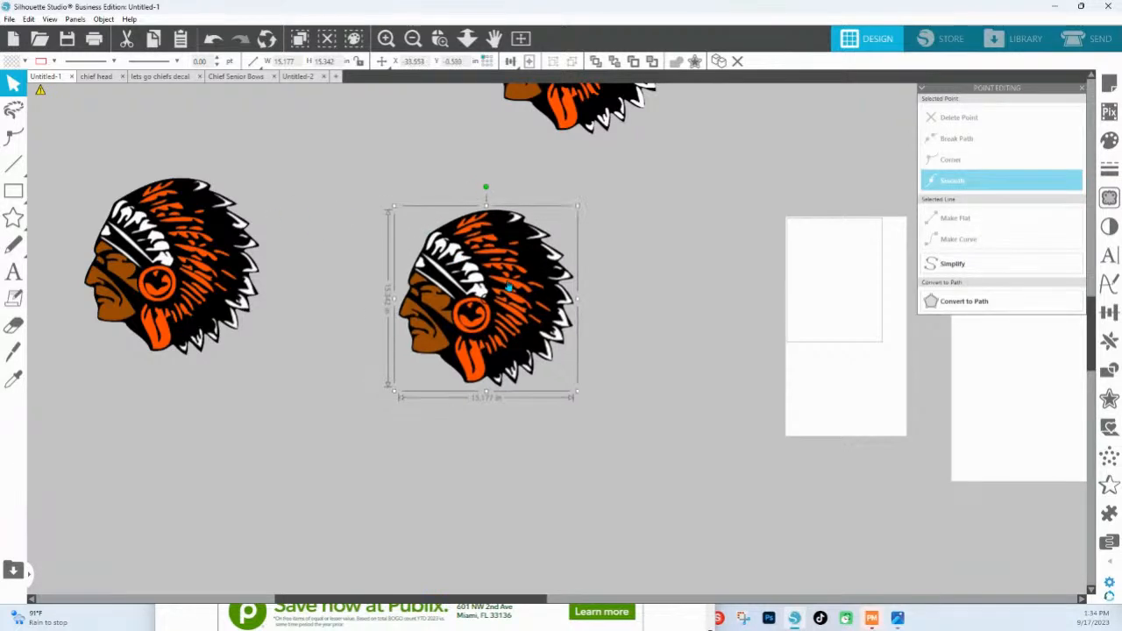
Step: Open the image effects for the middle head and try shifting its Colorize hue to 83
left_click(1108, 227)
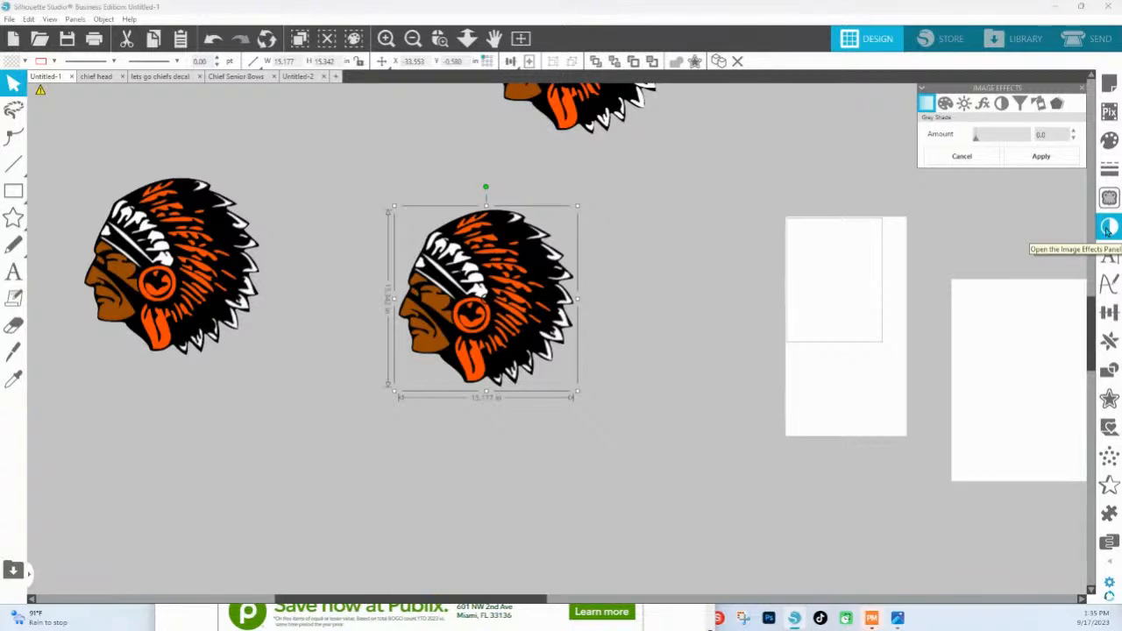
left_click(1107, 228)
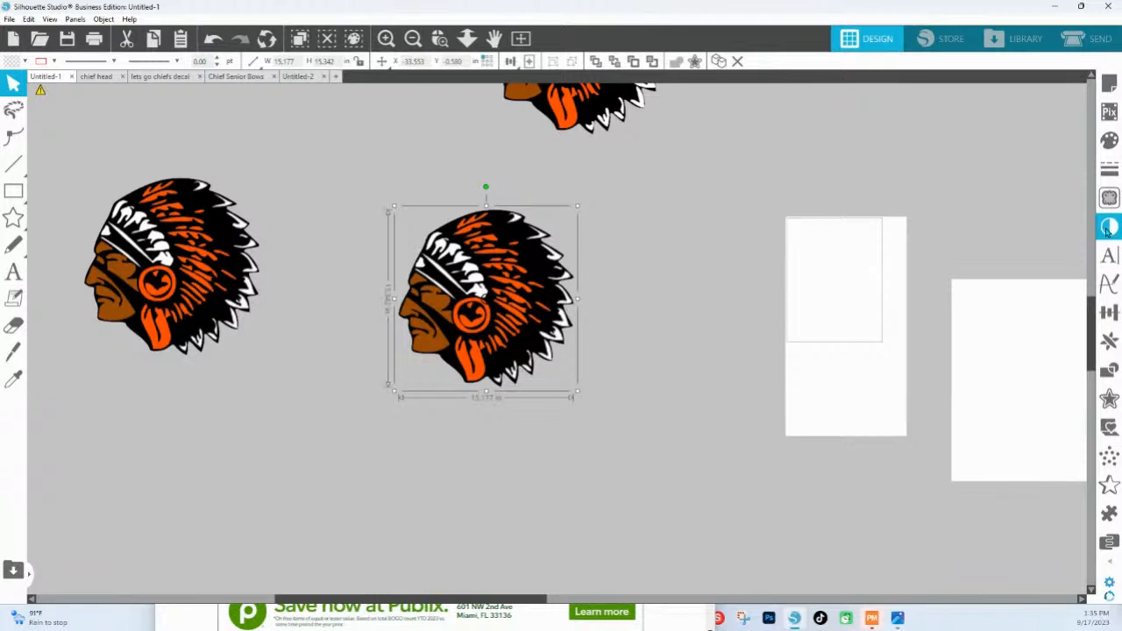
left_click(1107, 229)
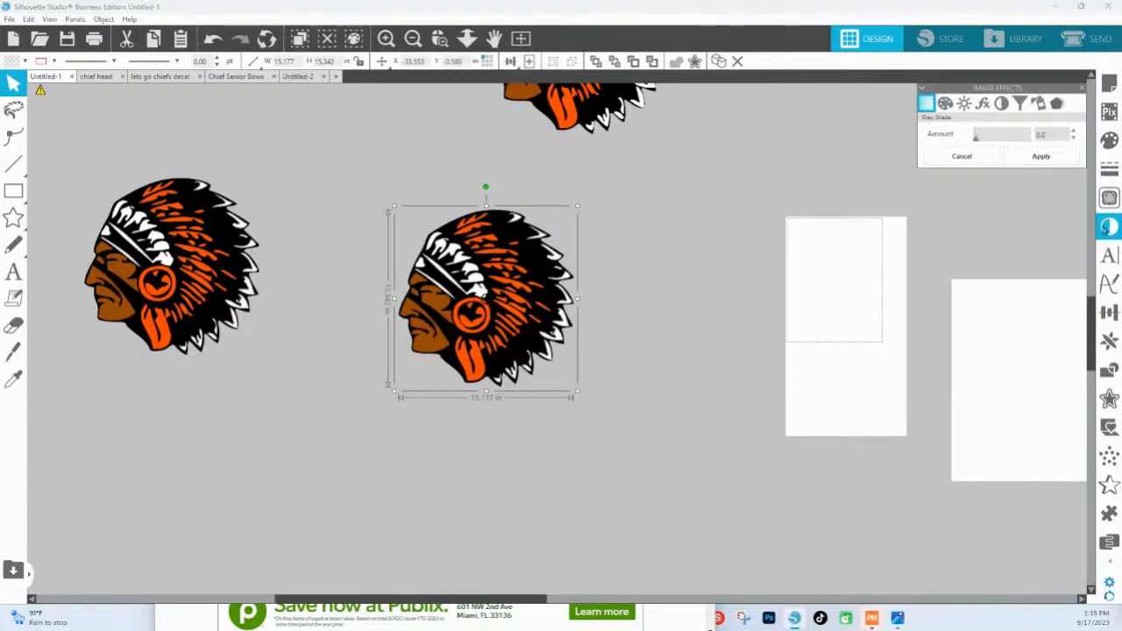
left_click_drag(988, 91, 802, 151)
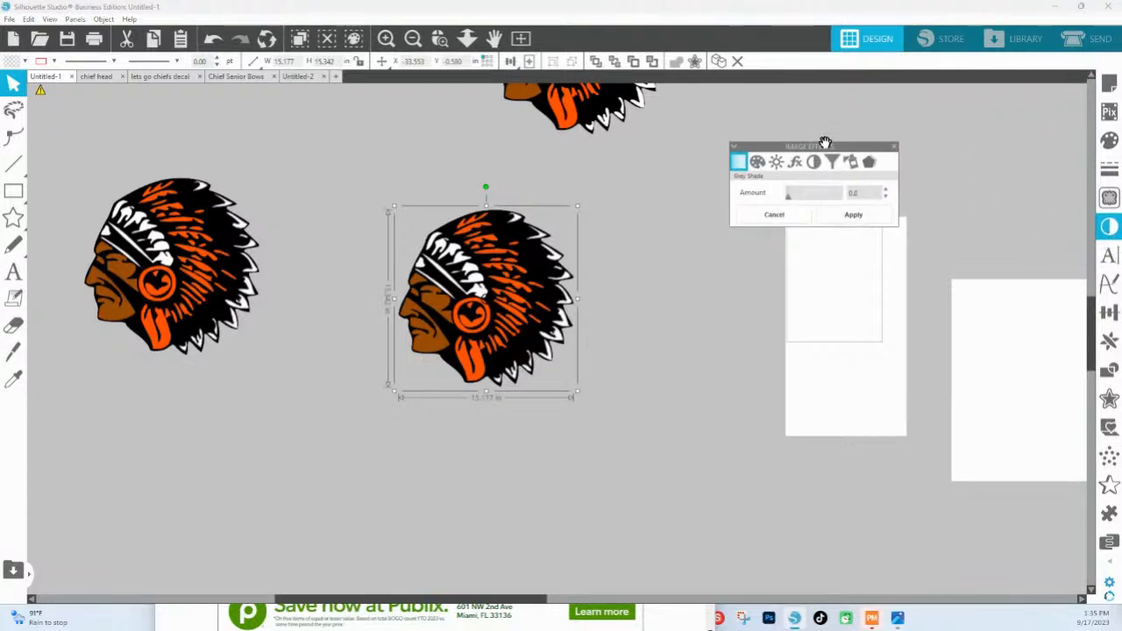
left_click(757, 163)
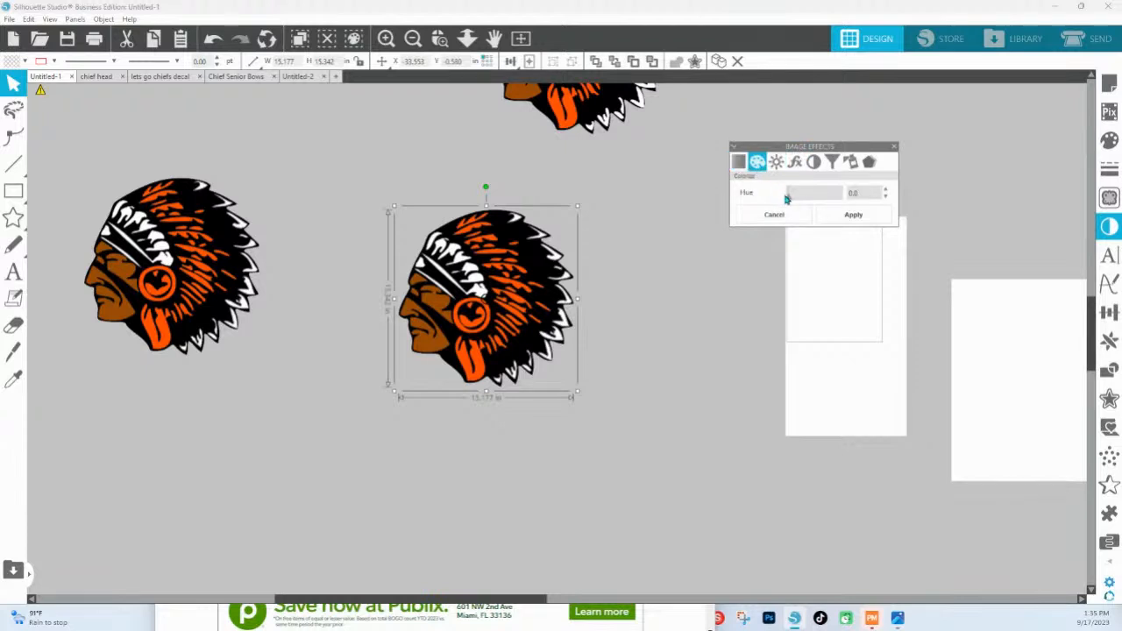
left_click_drag(790, 196, 833, 204)
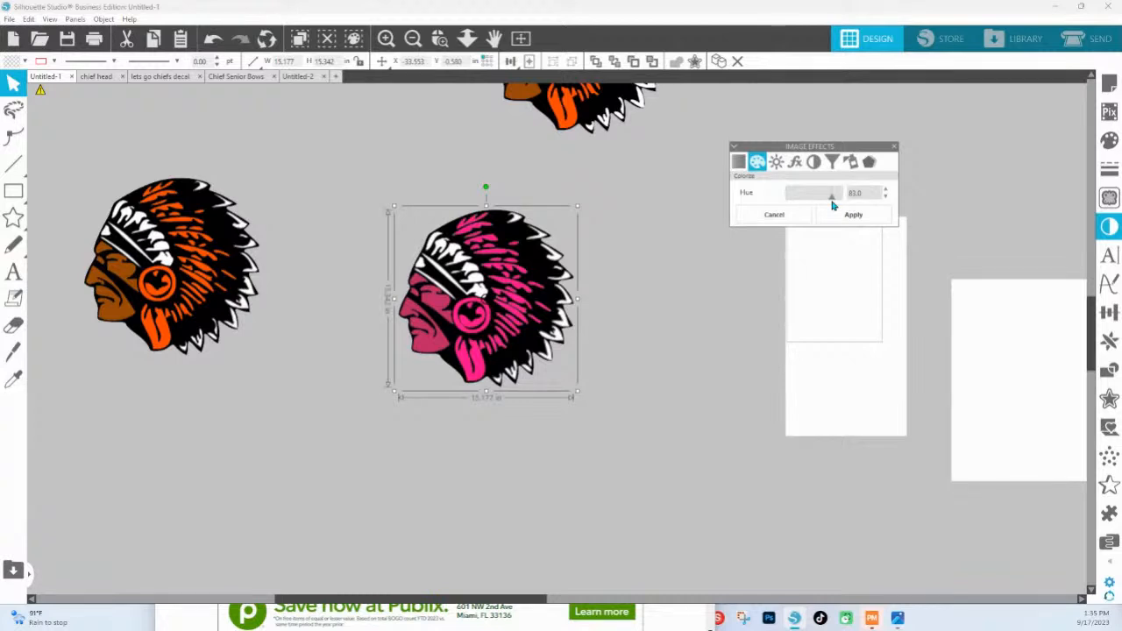
left_click_drag(833, 204, 852, 223)
Step: Preview the middle head with brightness 64, contrast 100 and saturation -100, check its edges up close, and discard the adjustment
left_click(775, 161)
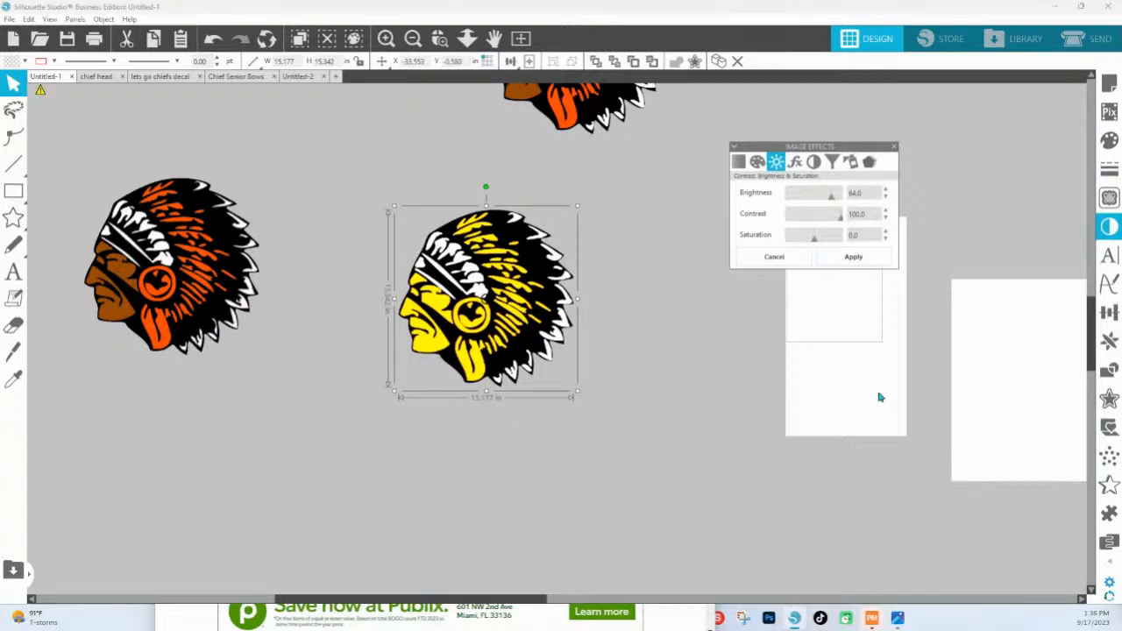
left_click_drag(815, 241, 789, 238)
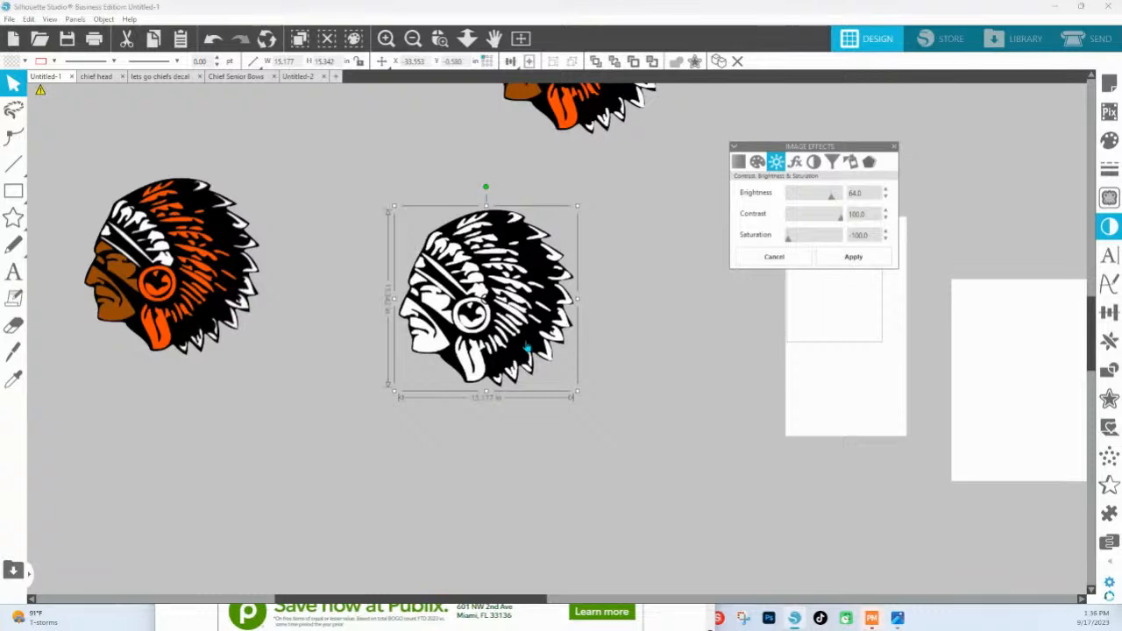
left_click(439, 37)
left_click_drag(373, 244, 616, 371)
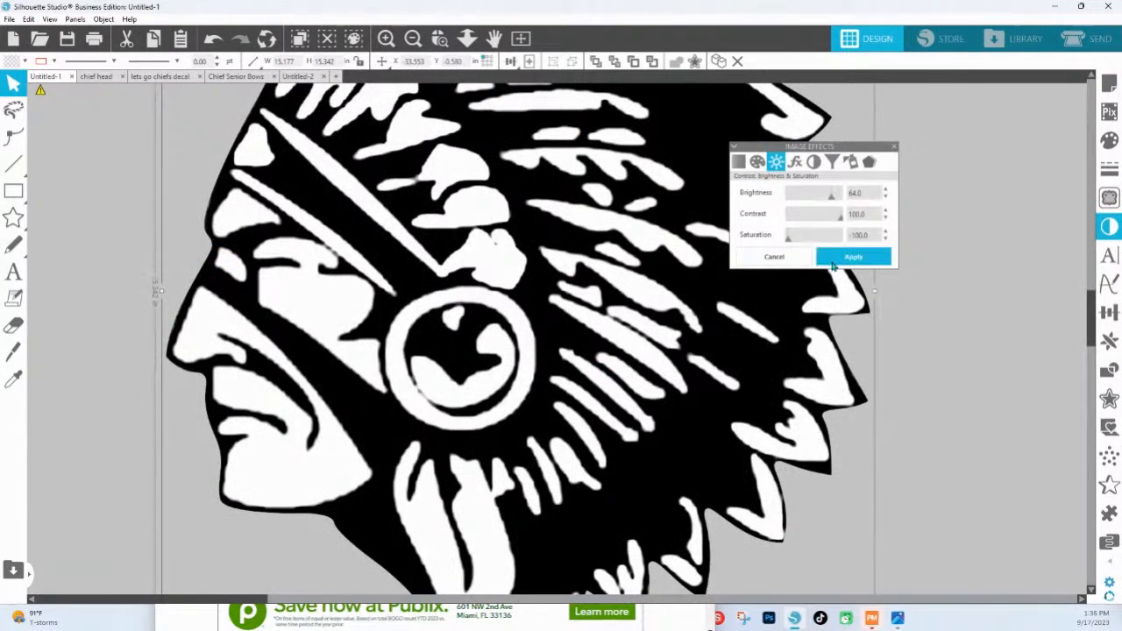
left_click(796, 261)
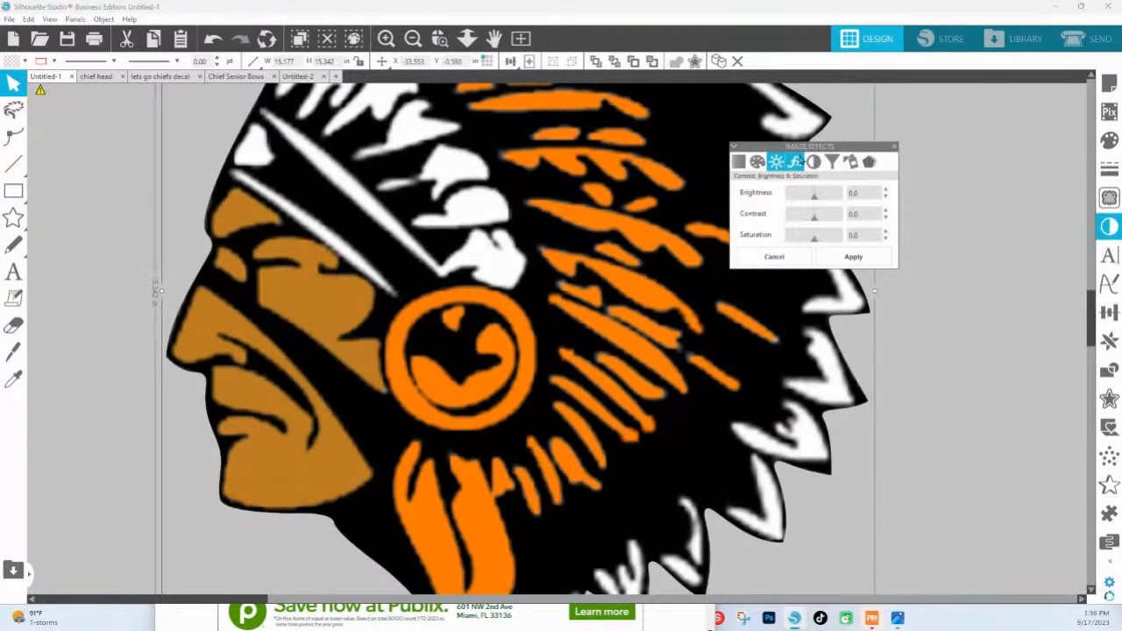
Step: Try a gamma of 6 on the head image and return the gamma to 50
left_click(794, 161)
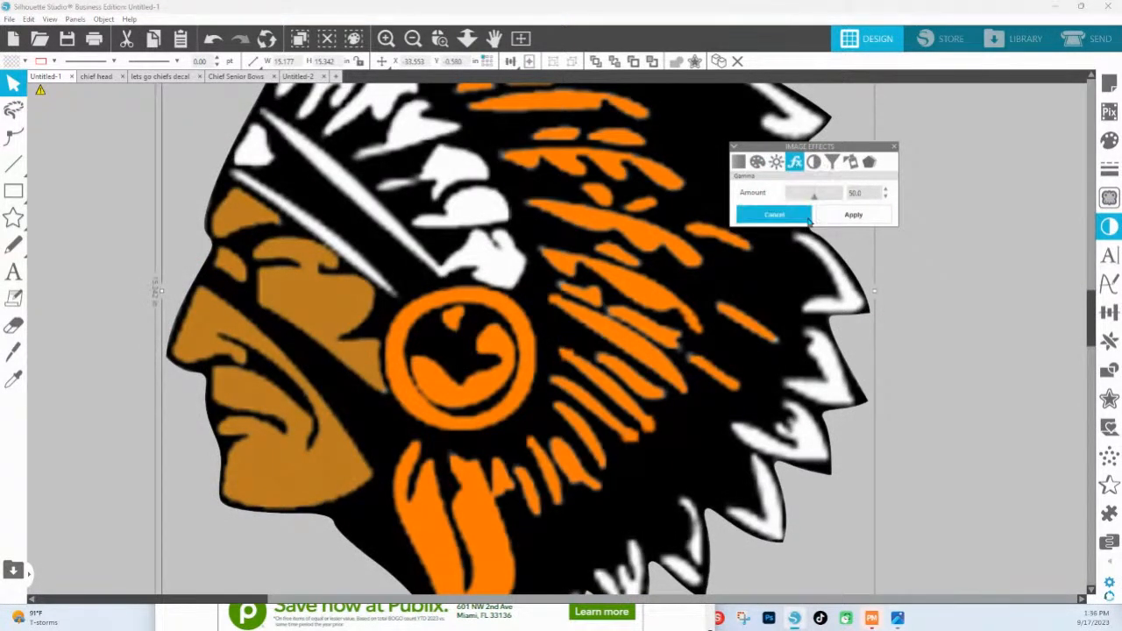
mouse_move(815, 197)
left_mouse_down()
mouse_move(852, 209)
mouse_move(746, 213)
mouse_move(794, 200)
left_mouse_up()
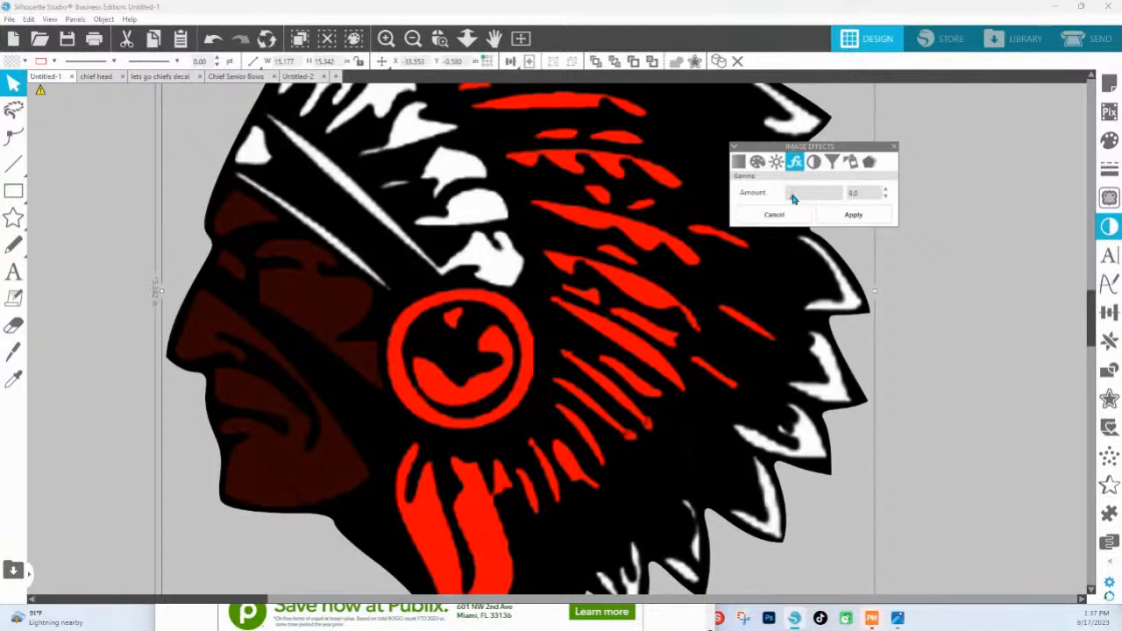
left_click_drag(794, 199, 813, 194)
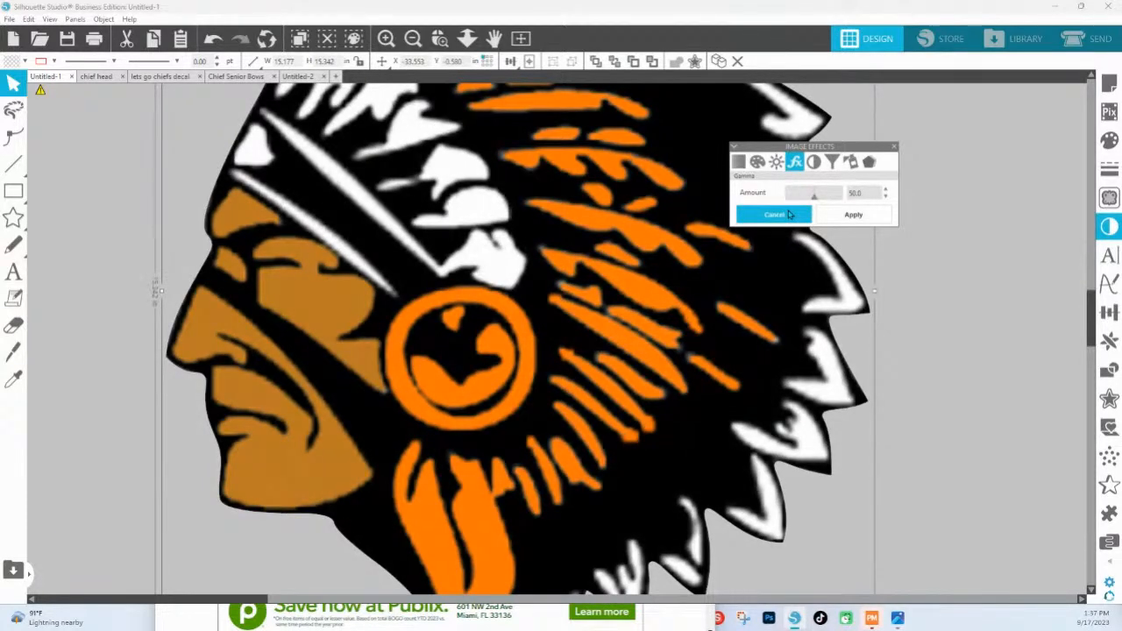
scroll(457, 120, "up", 1)
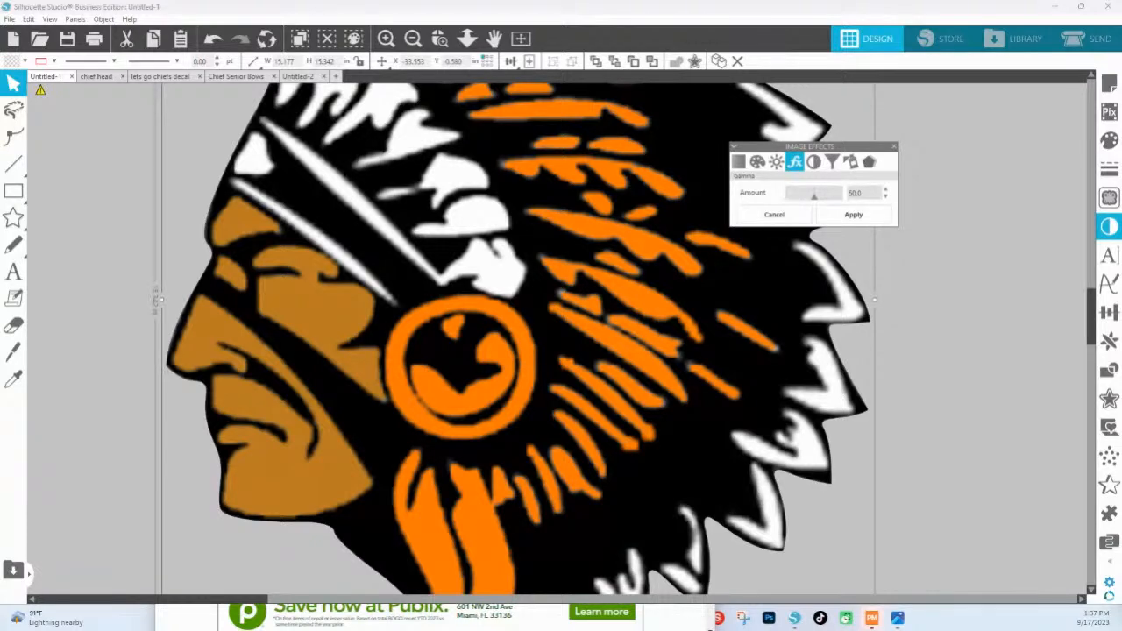
Step: Apply a grey shade of 100 to the middle head image
left_click(917, 390)
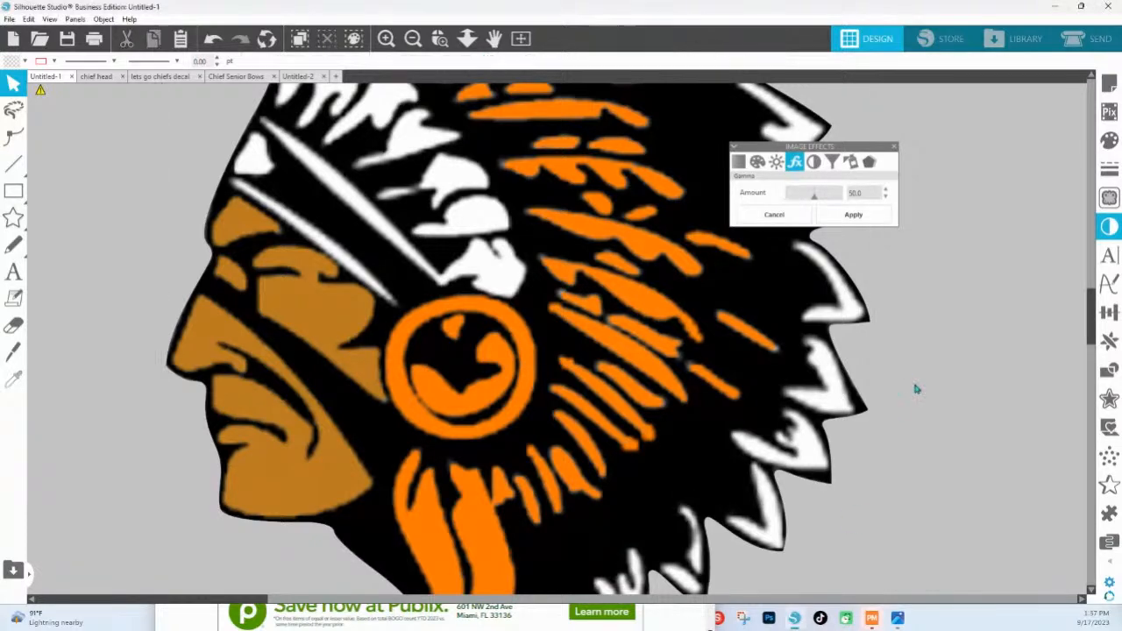
left_click(467, 38)
left_click_drag(446, 397, 533, 347)
left_click(534, 349)
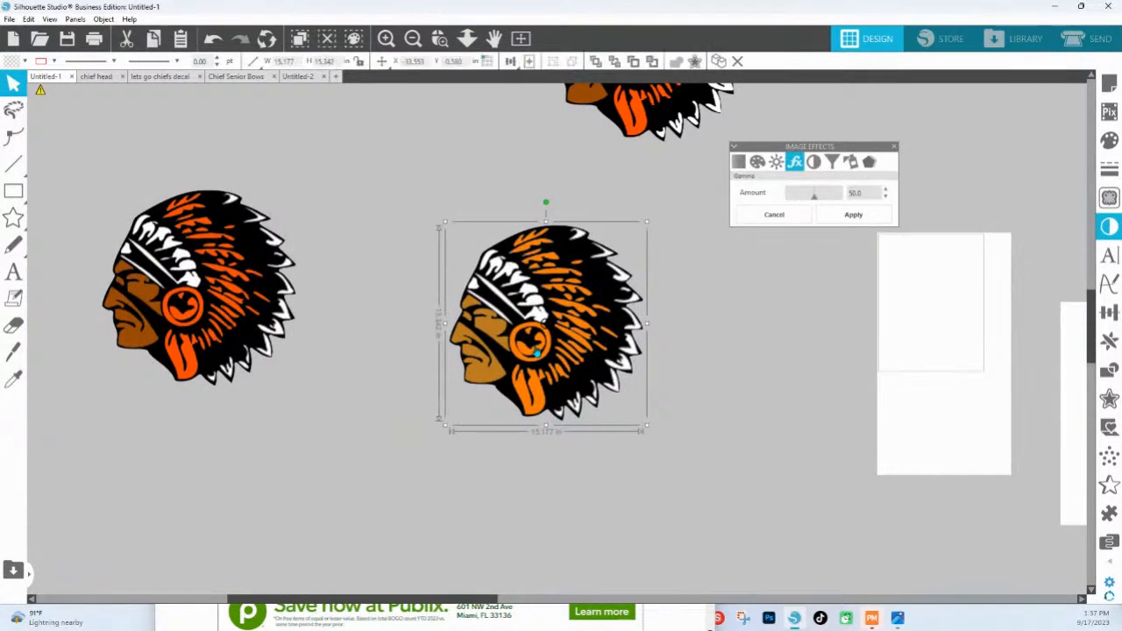
left_click(738, 161)
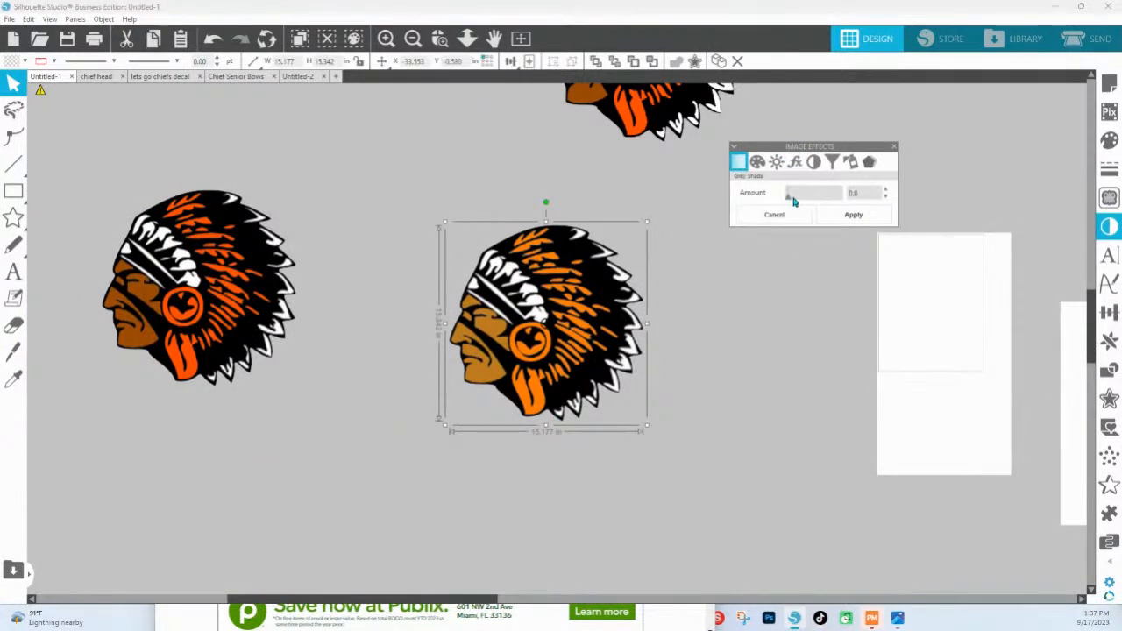
left_click_drag(788, 203, 939, 206)
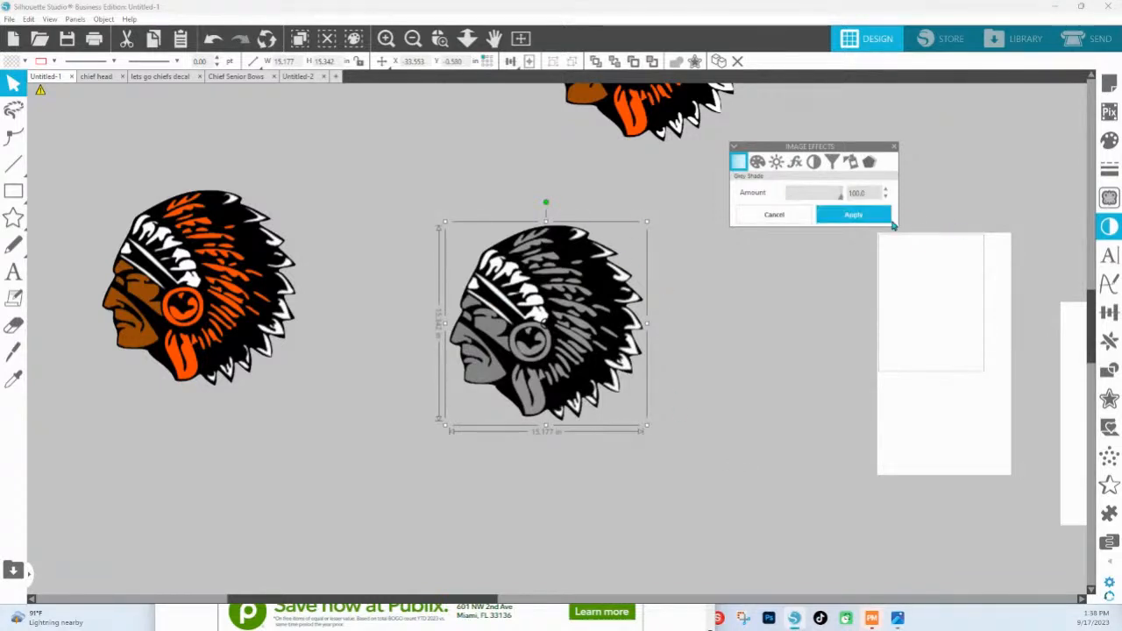
left_click(839, 216)
left_click(558, 359)
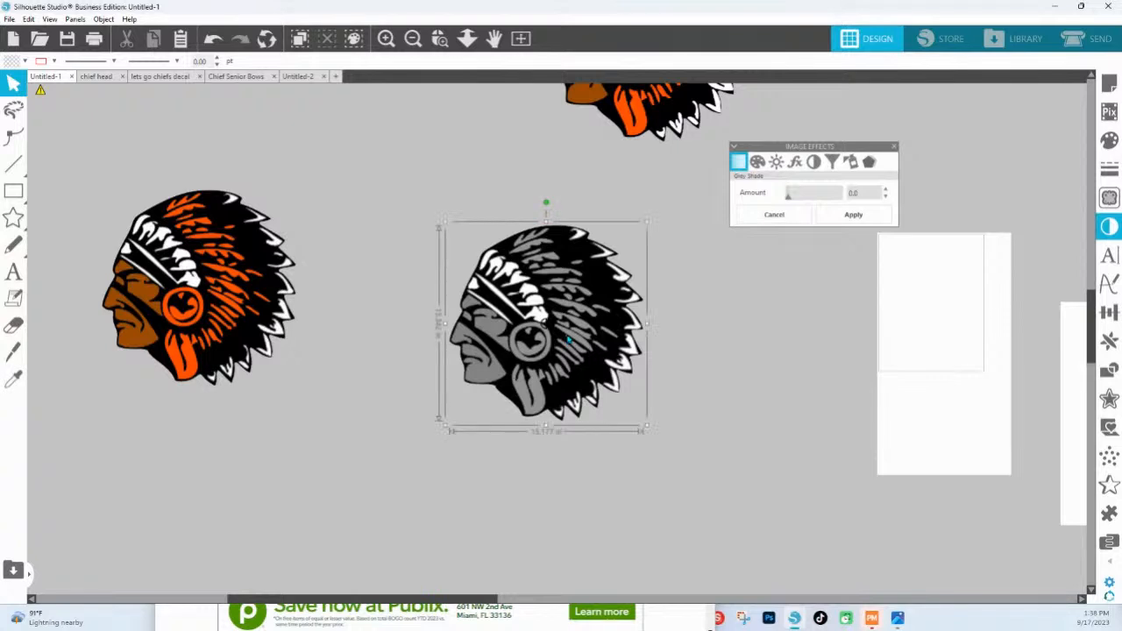
Step: Preview the grey head with an inversion of 100, open the trace settings, and discard the inversion
left_click(440, 38)
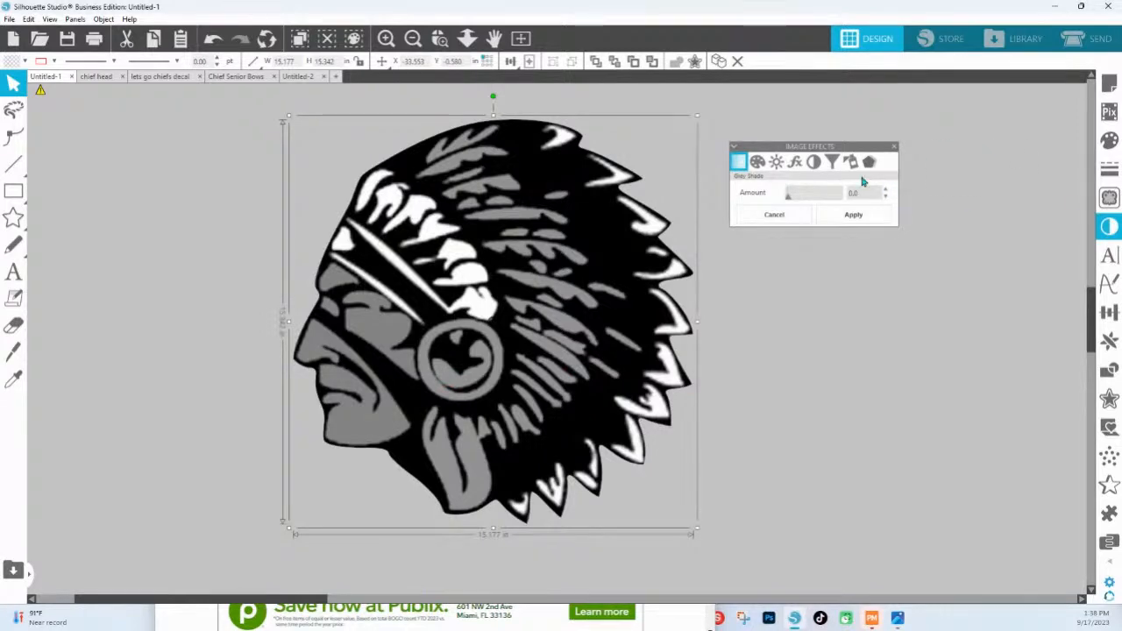
left_click(814, 164)
left_click_drag(792, 204, 919, 210)
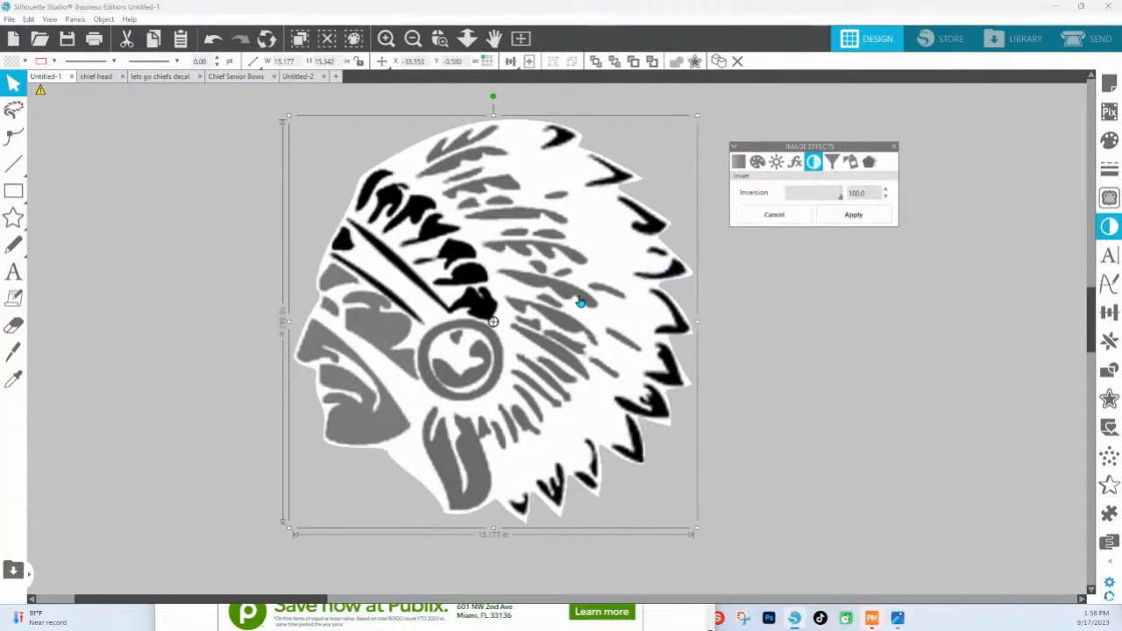
left_click(1110, 140)
left_click(1110, 197)
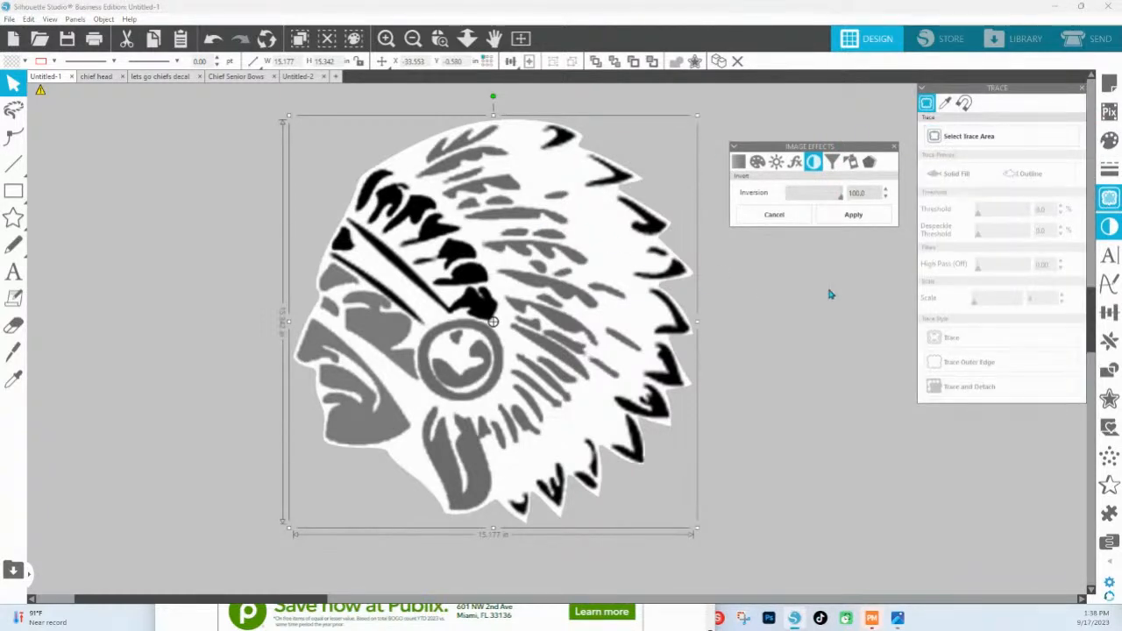
left_click(774, 215)
Step: Undo the grey shade effect on the middle head image and deselect it
key("ctrl+z")
key("ctrl+z")
key("ctrl+z")
key("ctrl+z")
key("ctrl+z")
key("ctrl+z")
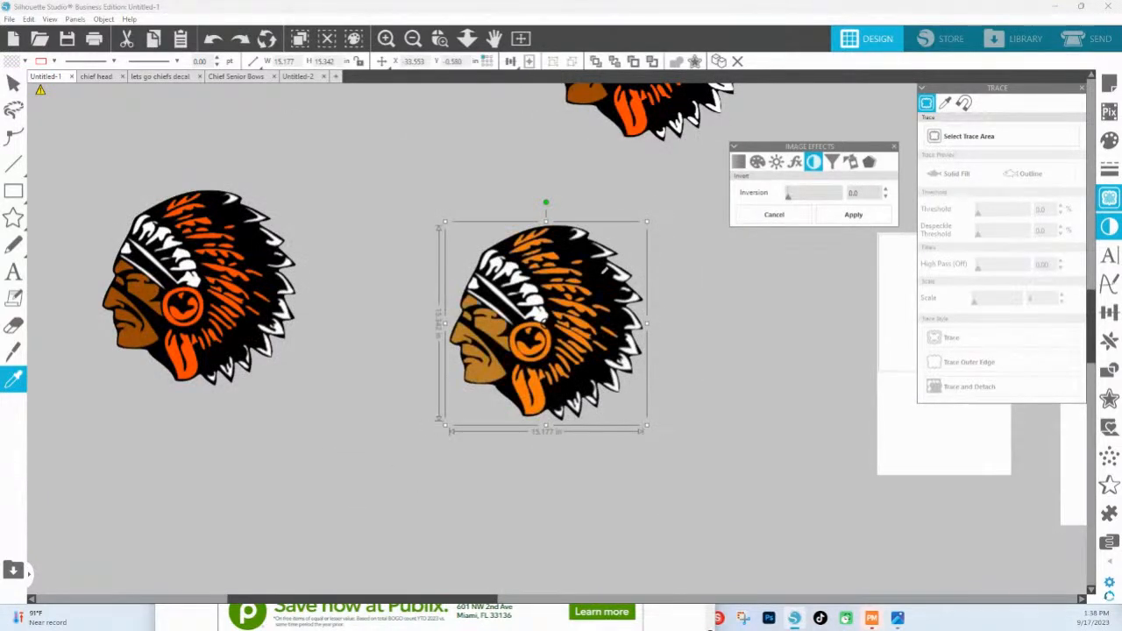
left_click(778, 417)
left_click(773, 412)
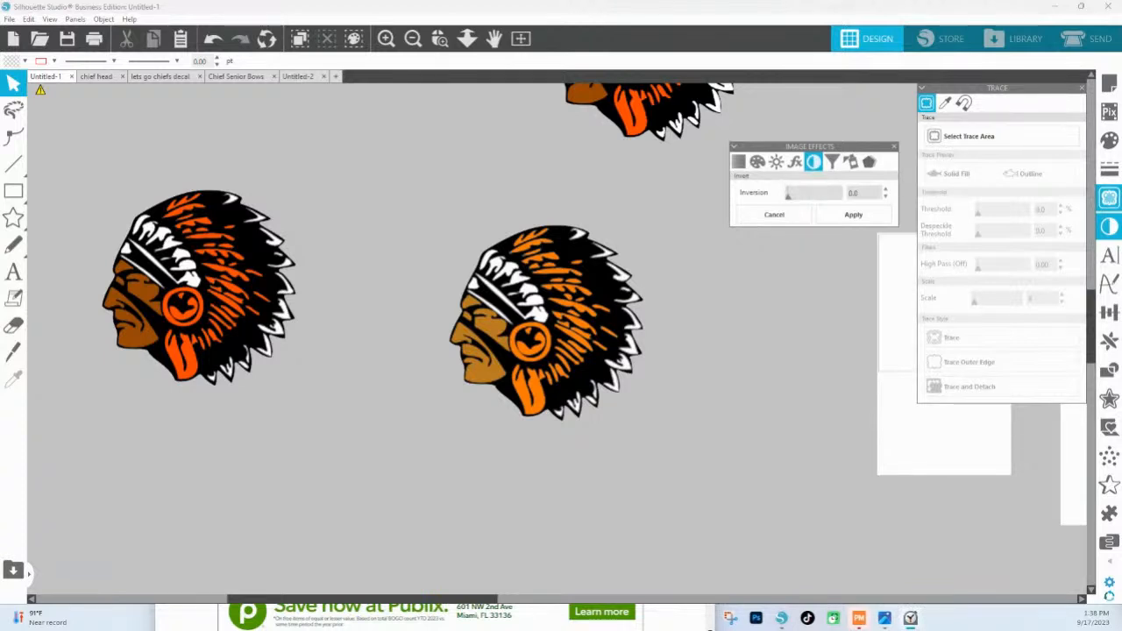
Step: Apply a grey shade of 100 and an inversion of 100 to the middle head image
left_click(554, 348)
left_click(739, 163)
left_click_drag(788, 204, 906, 203)
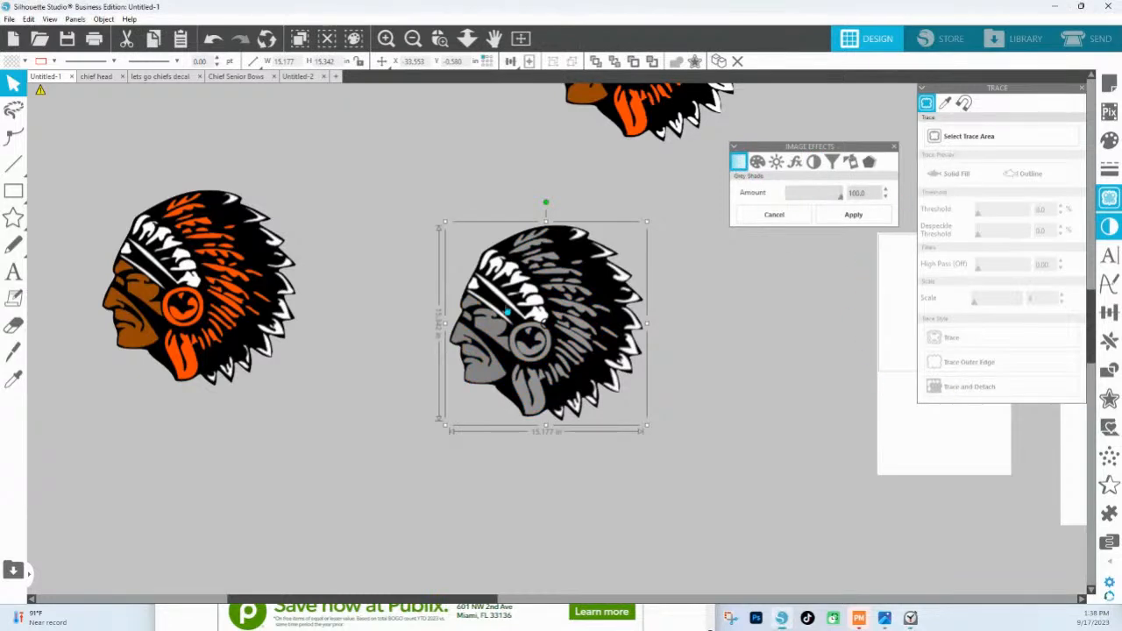
left_click(843, 220)
left_click(814, 162)
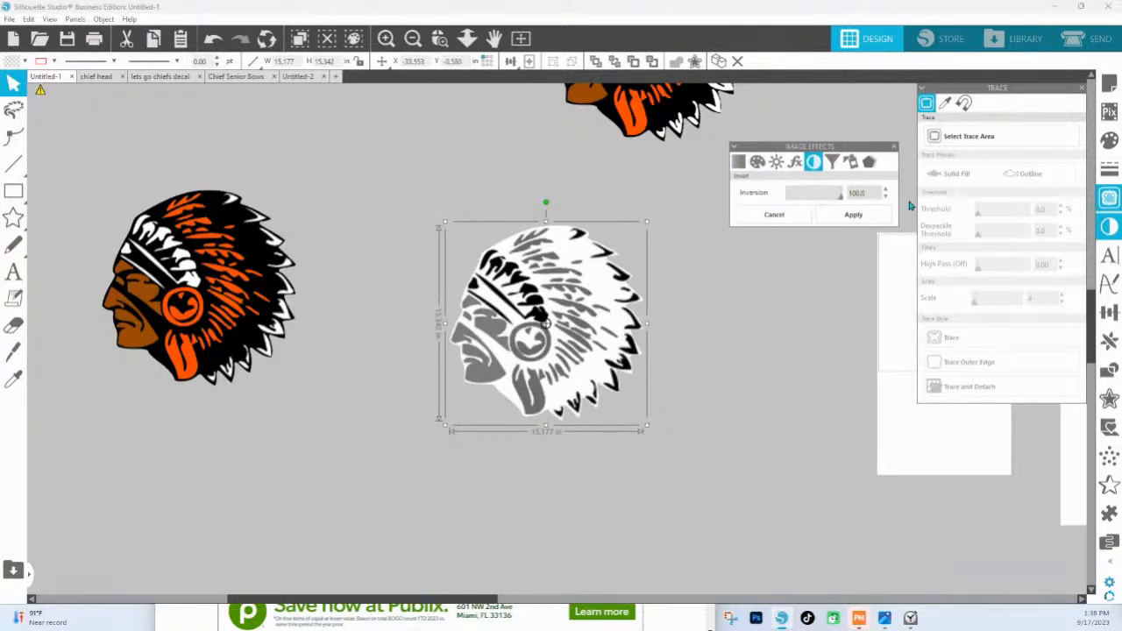
Step: Mark a trace area about 20.2 by 20.3 in around the inverted grey head and set the trace scale to 4
left_click(952, 137)
left_click_drag(420, 180, 681, 444)
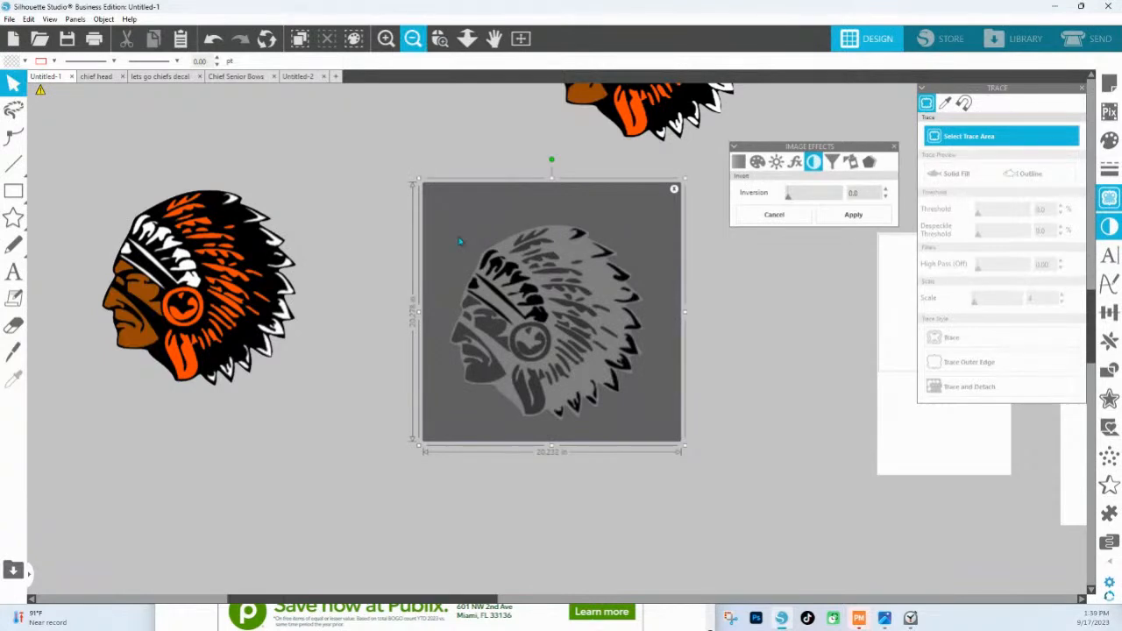
left_click(441, 45)
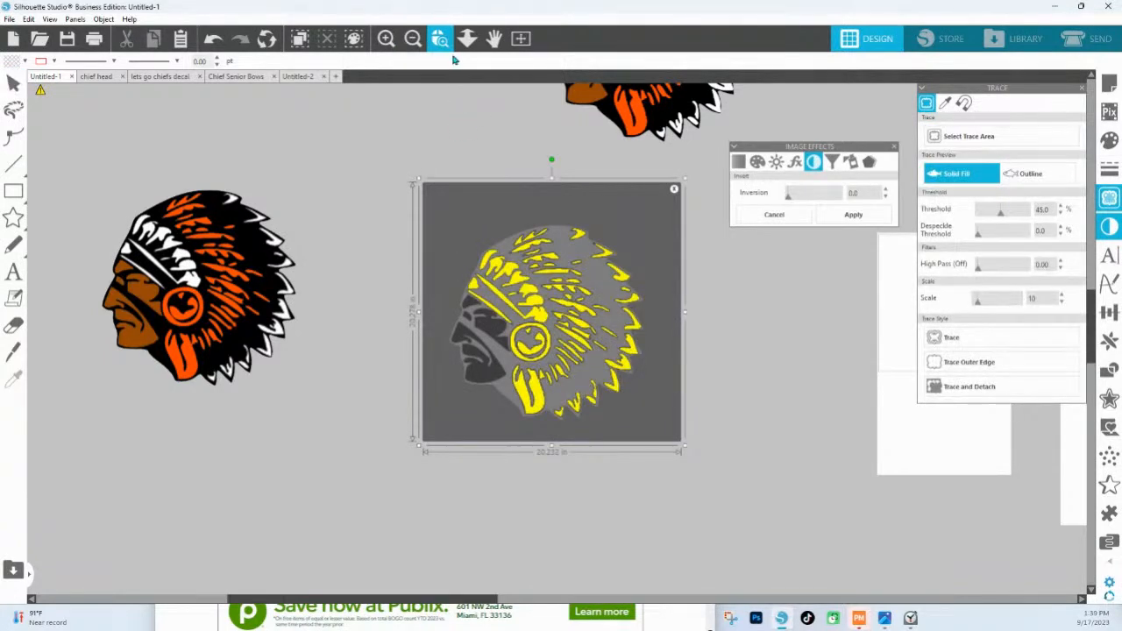
left_click_drag(442, 226, 672, 440)
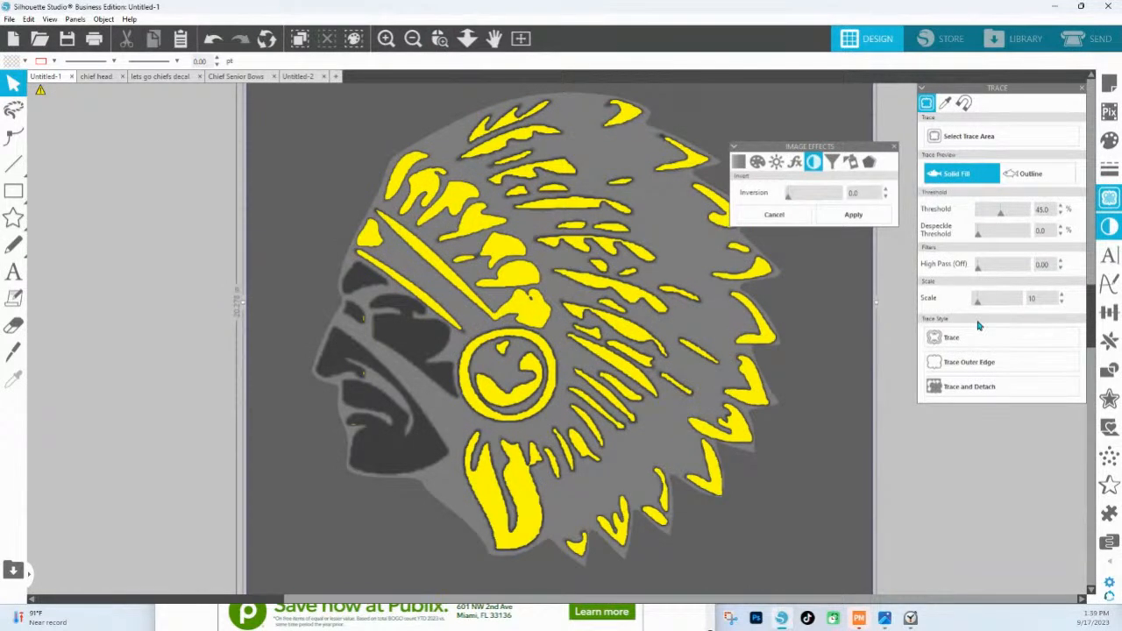
left_click_drag(980, 308, 927, 311)
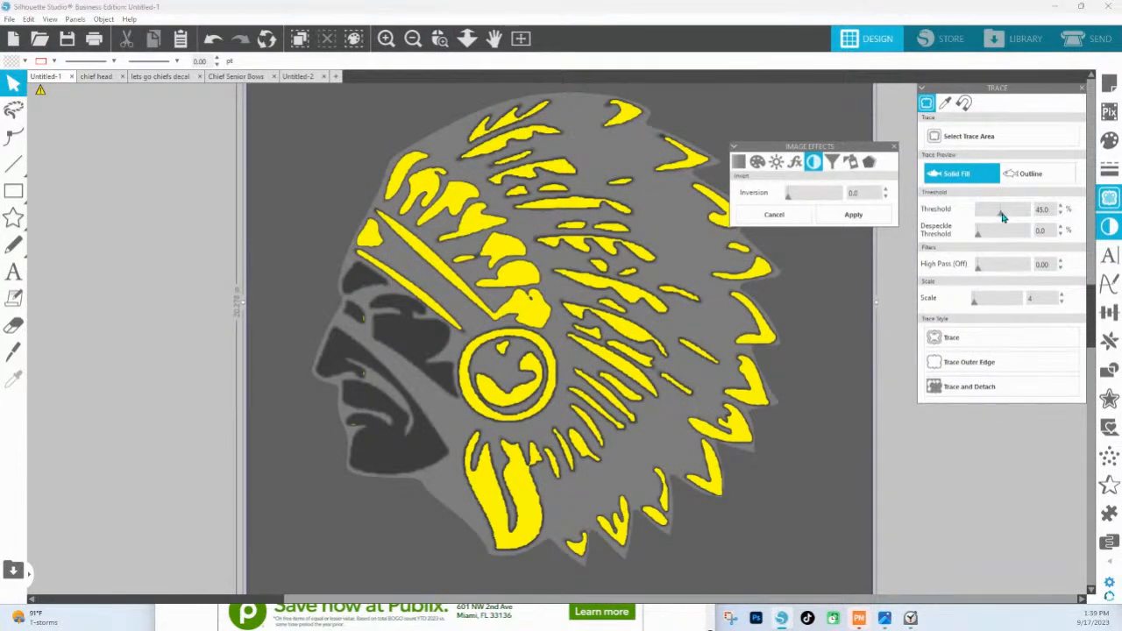
Step: Raise the trace threshold above 45% until the face fills in, and trace the inverted head with its paths simplified
left_click_drag(1001, 216, 1006, 216)
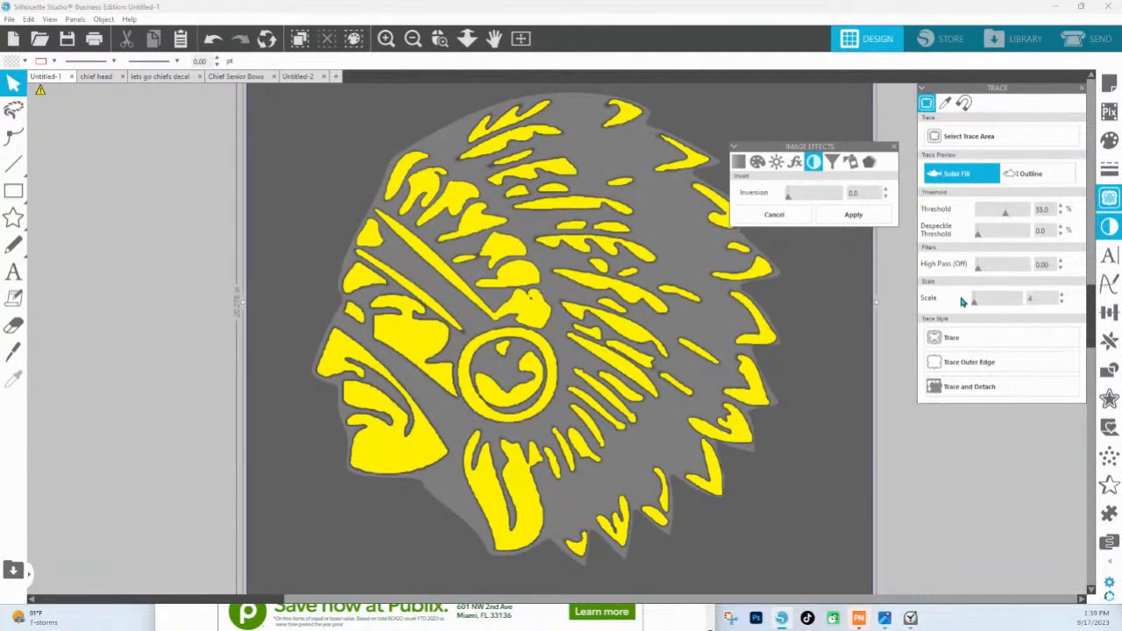
left_click_drag(1005, 217, 1011, 218)
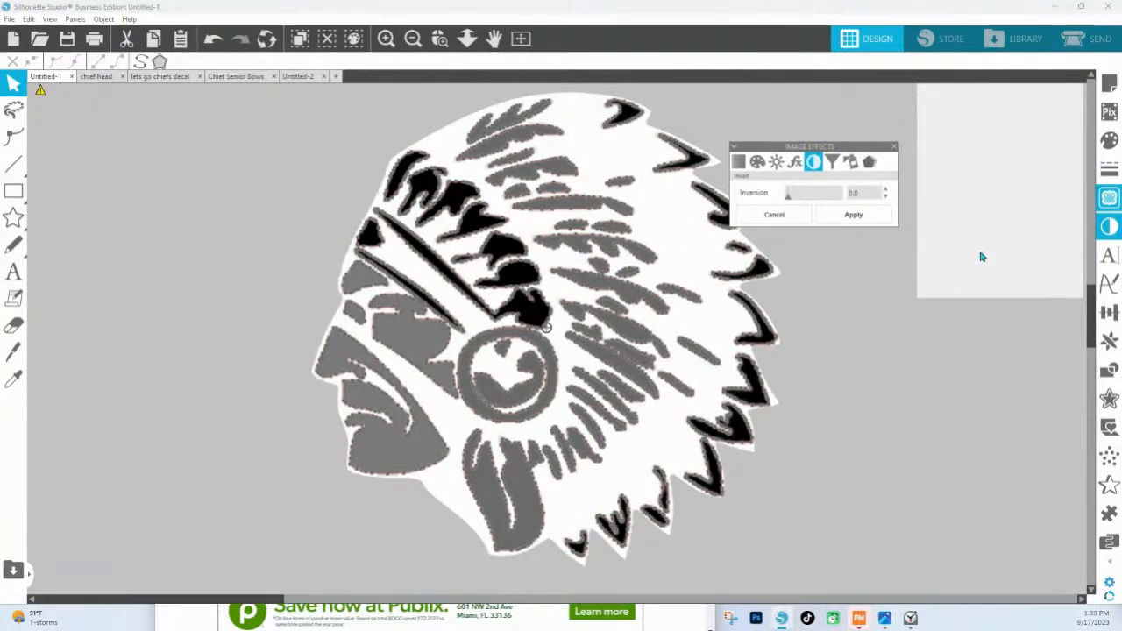
left_click(948, 270)
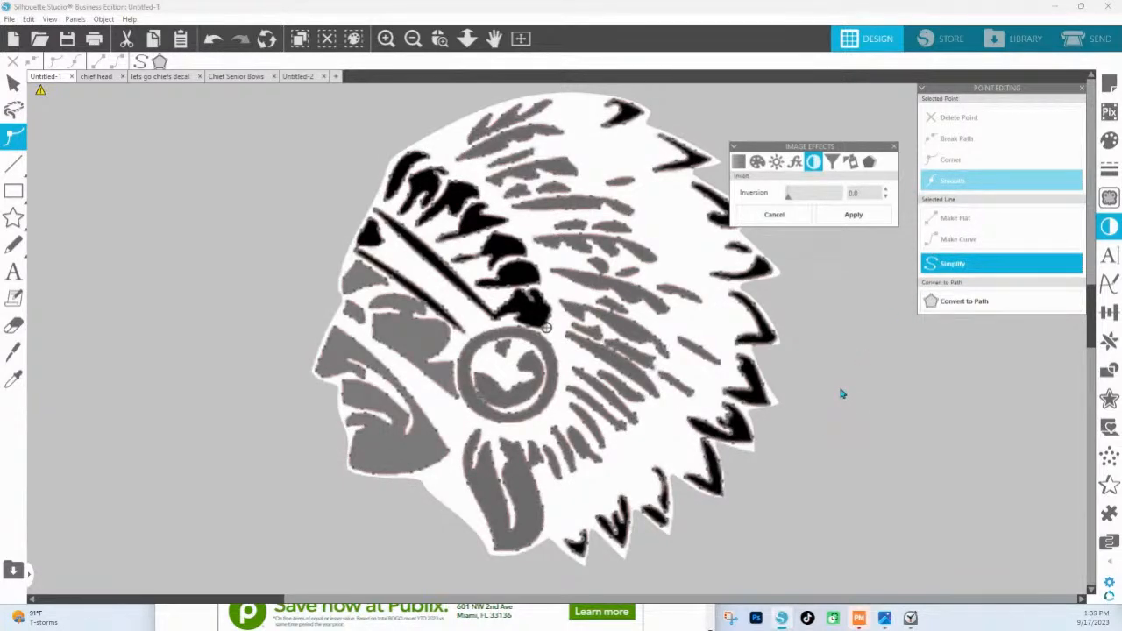
Step: Set the inversion of the middle head image back to 0
left_click(440, 40)
left_click_drag(280, 342, 437, 379)
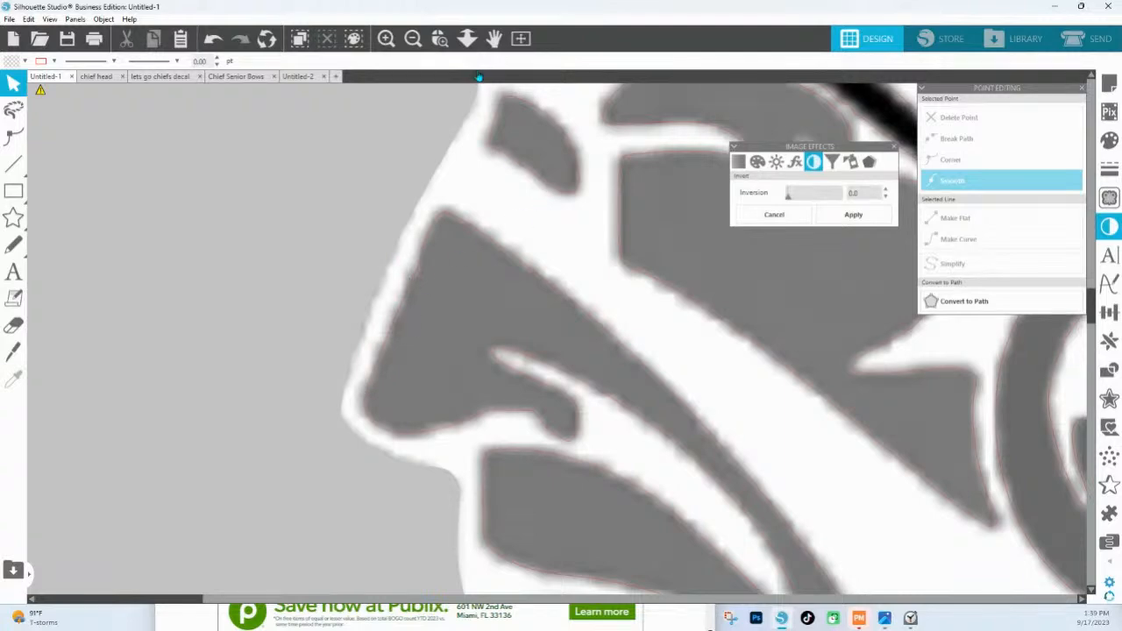
left_click(467, 38)
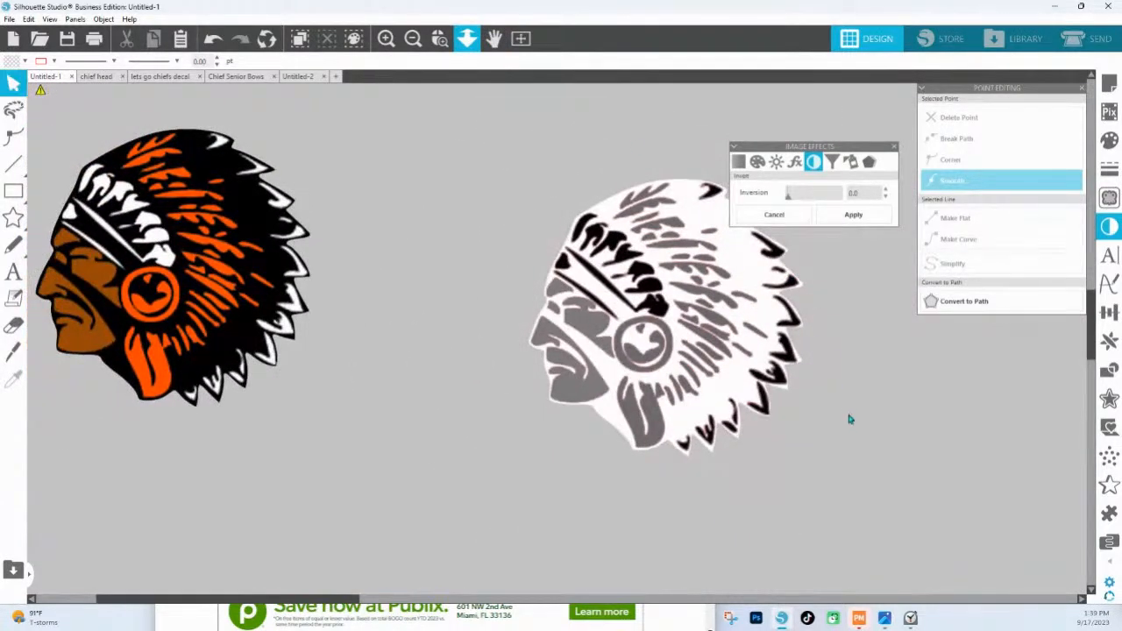
left_click(742, 265)
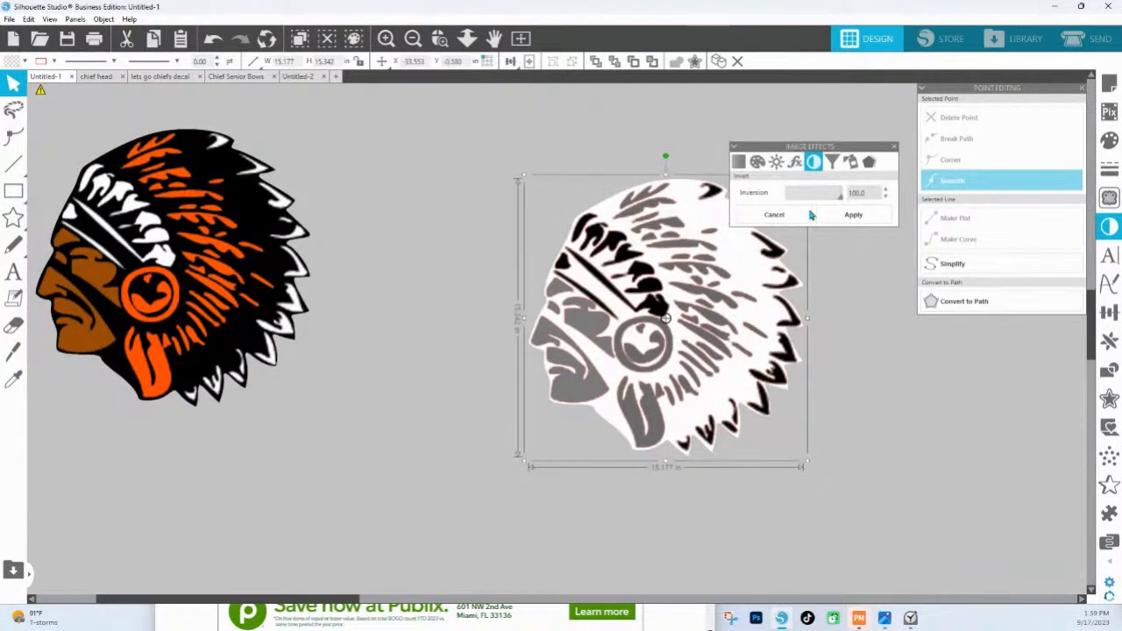
left_click_drag(837, 195, 787, 198)
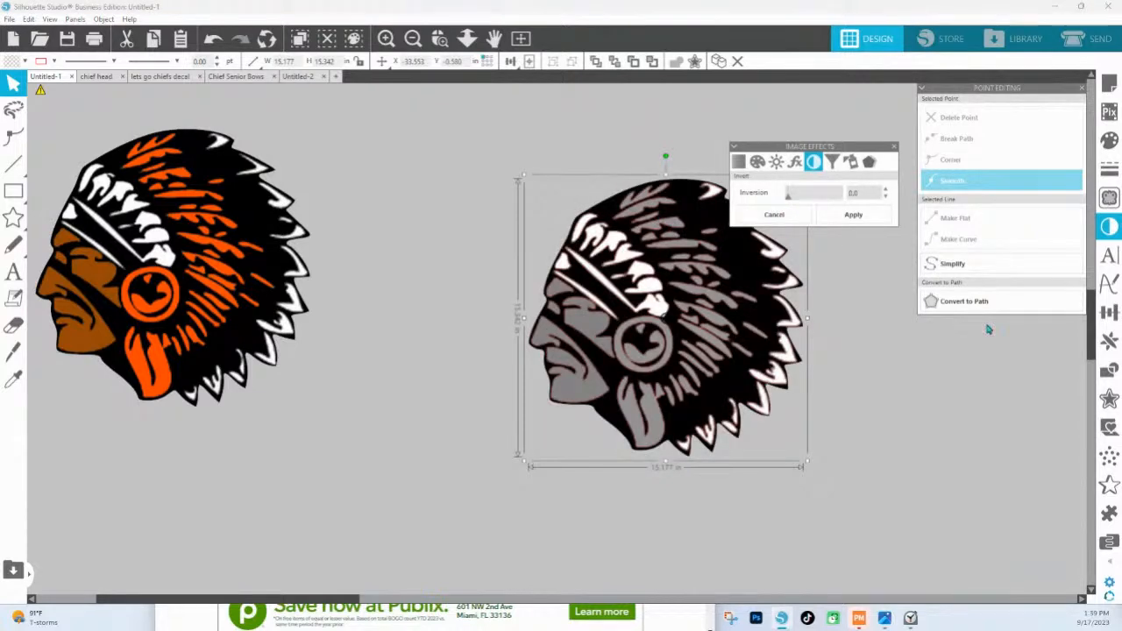
Step: Create a 0.085 in offset with sharp corners around the middle head image
left_click(1109, 399)
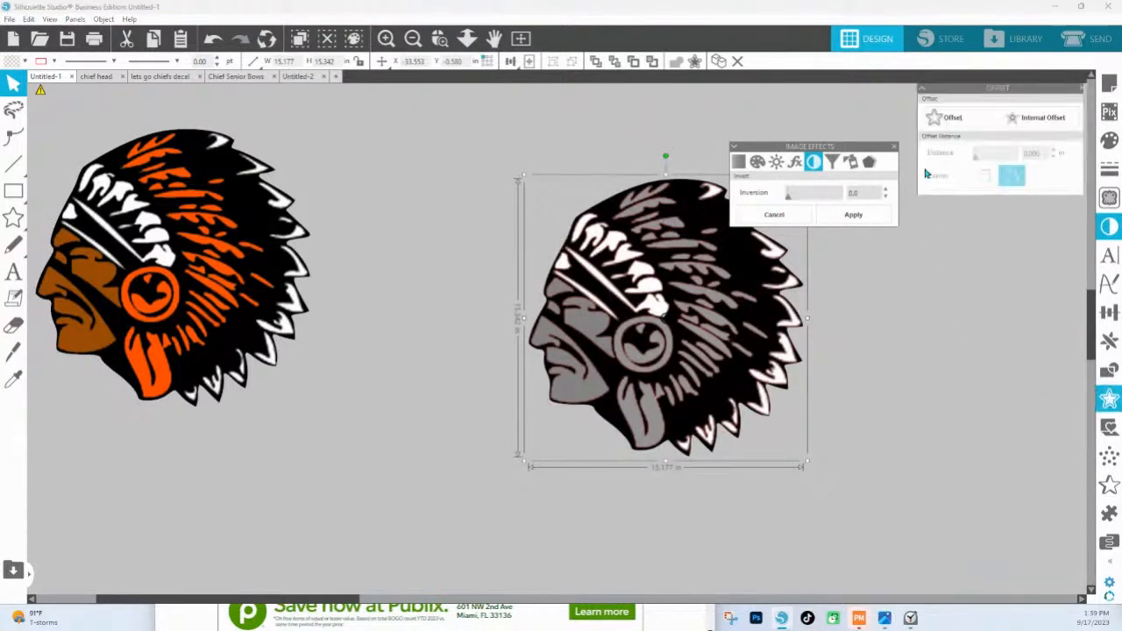
left_click(940, 121)
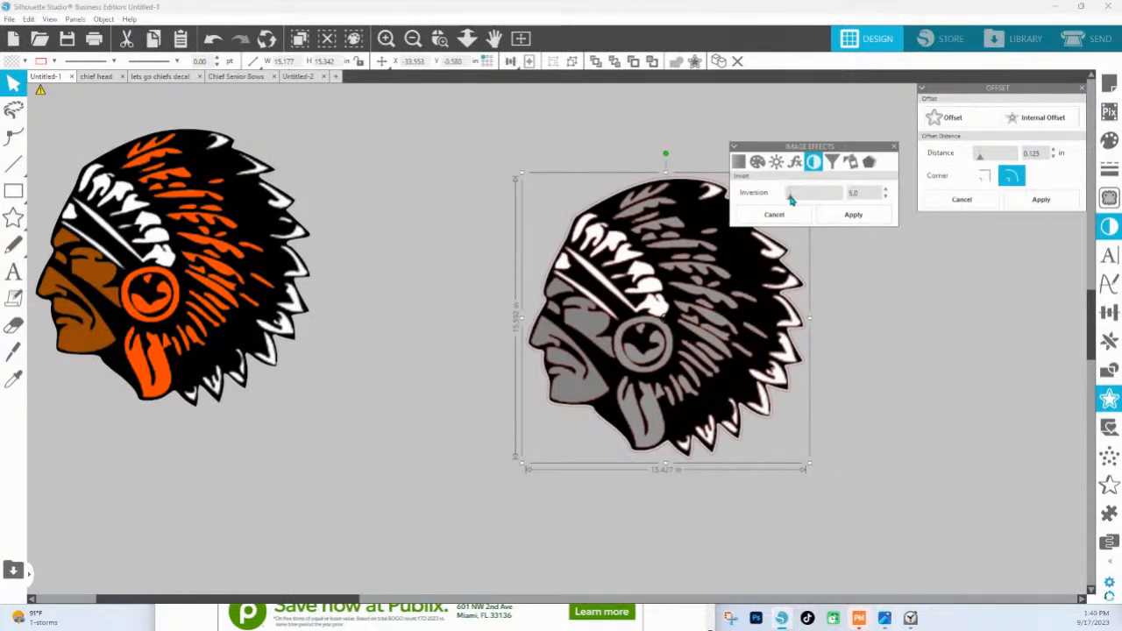
left_click_drag(981, 163, 980, 163)
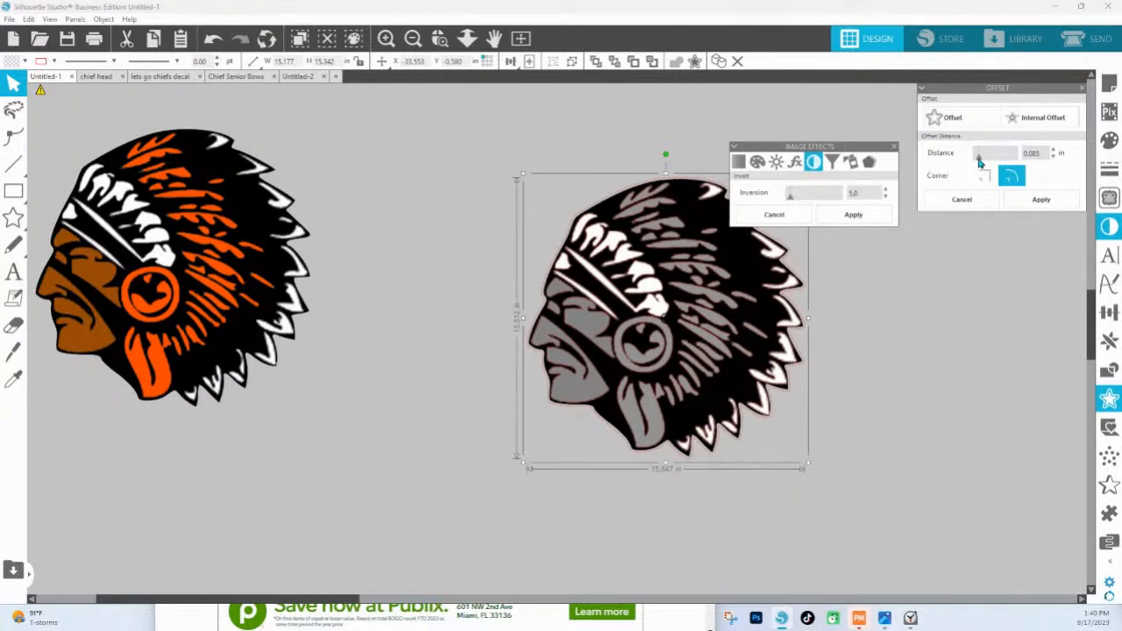
left_click(985, 177)
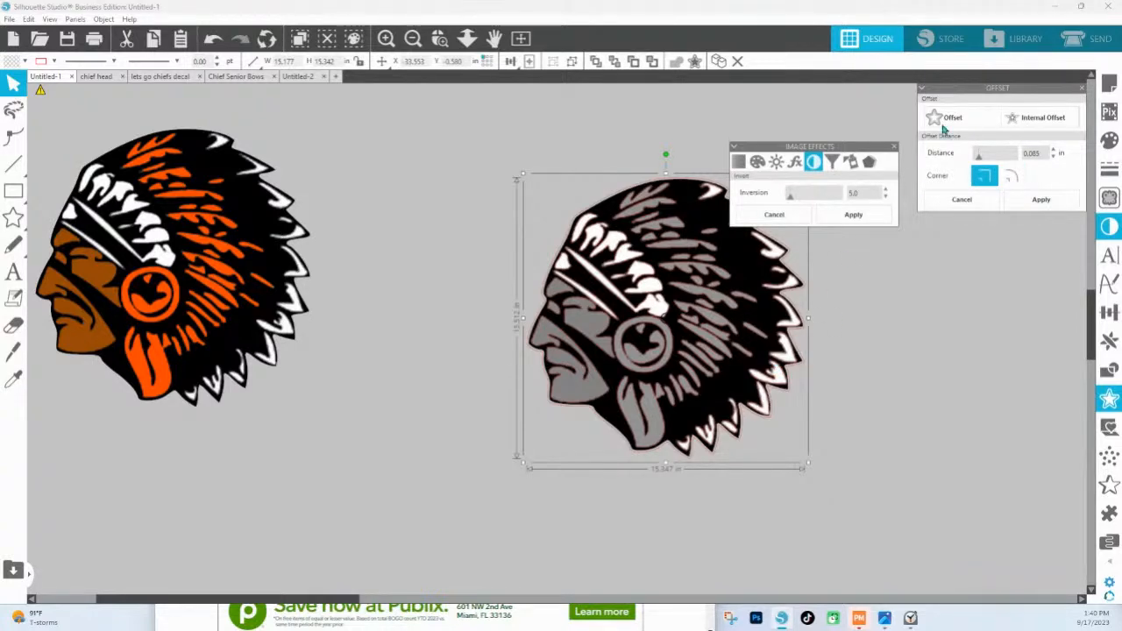
left_click(1040, 202)
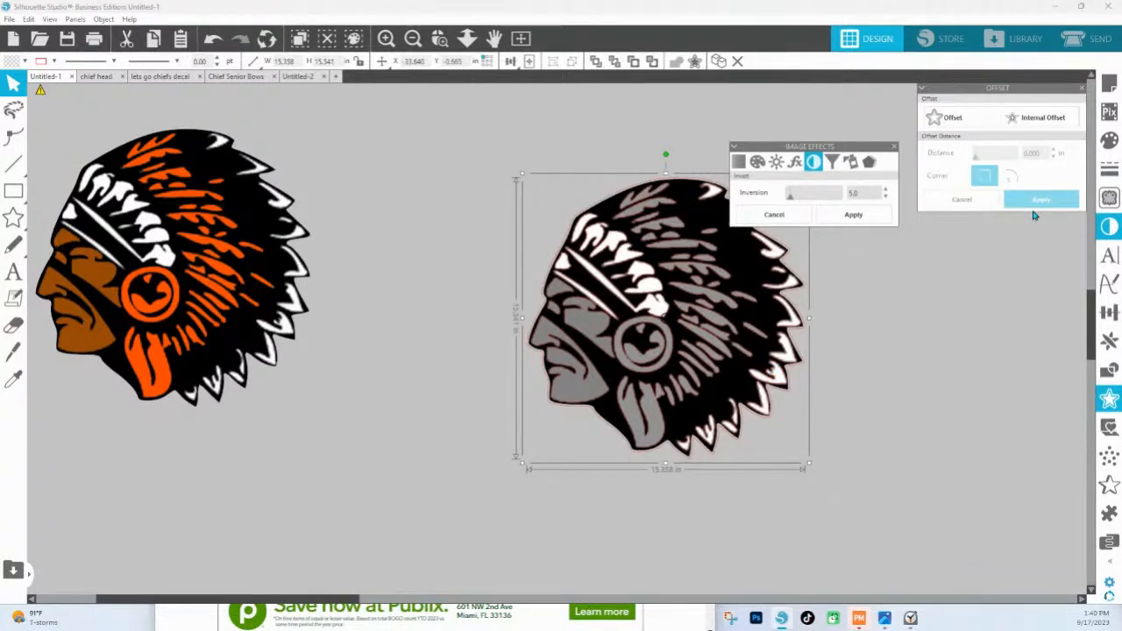
Step: Move the grey head image off its traced outlines and fill all the outlines with teal
left_click(935, 376)
left_click_drag(734, 279, 446, 380)
left_click_drag(537, 151, 834, 491)
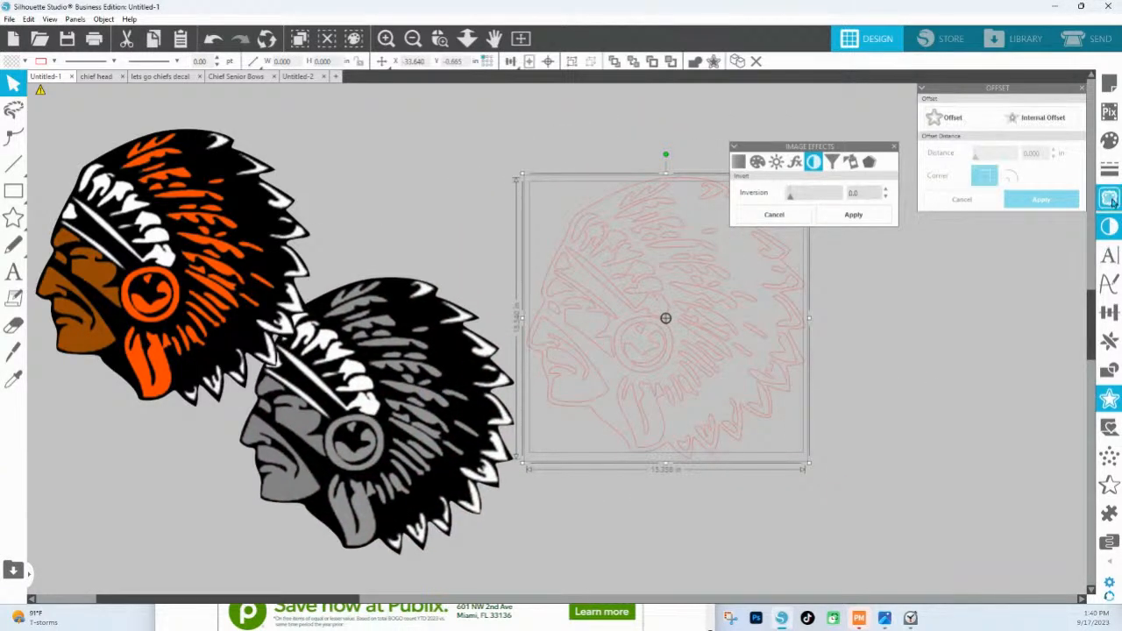
left_click(1108, 139)
left_click(987, 184)
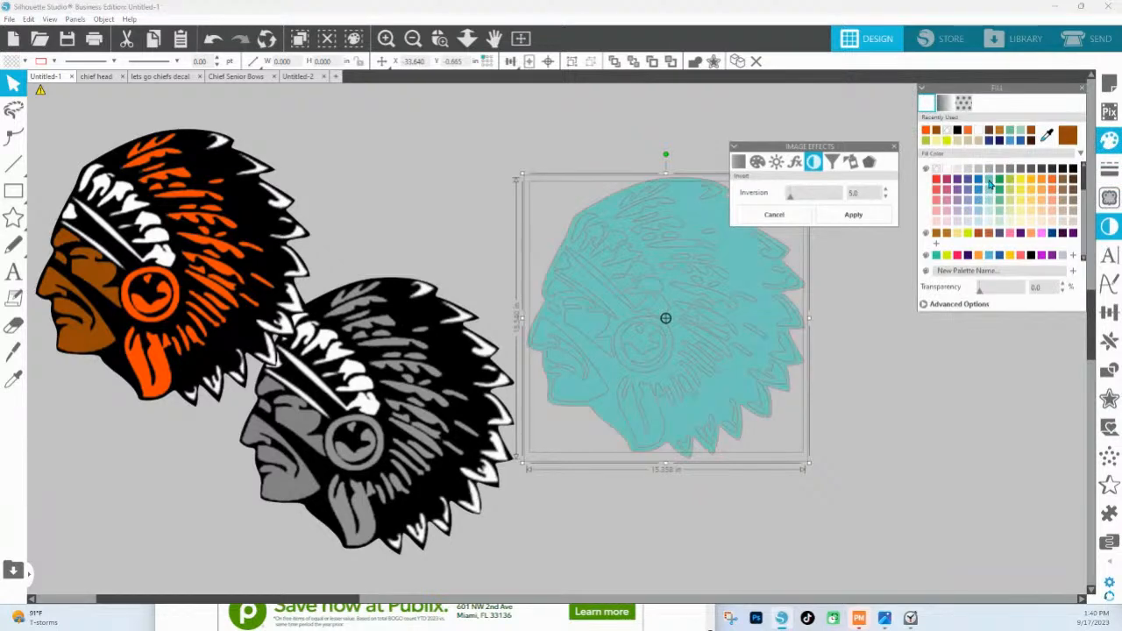
Step: Release the compound path of the teal traced head and deselect the pieces
left_click(682, 343)
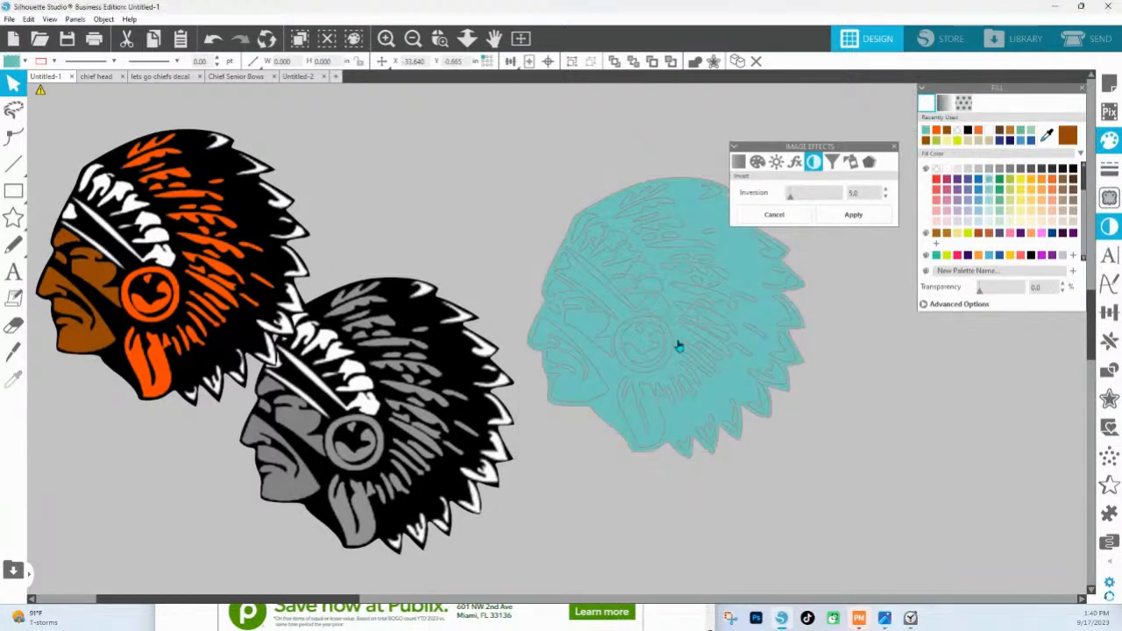
left_click(641, 206)
right_click(642, 202)
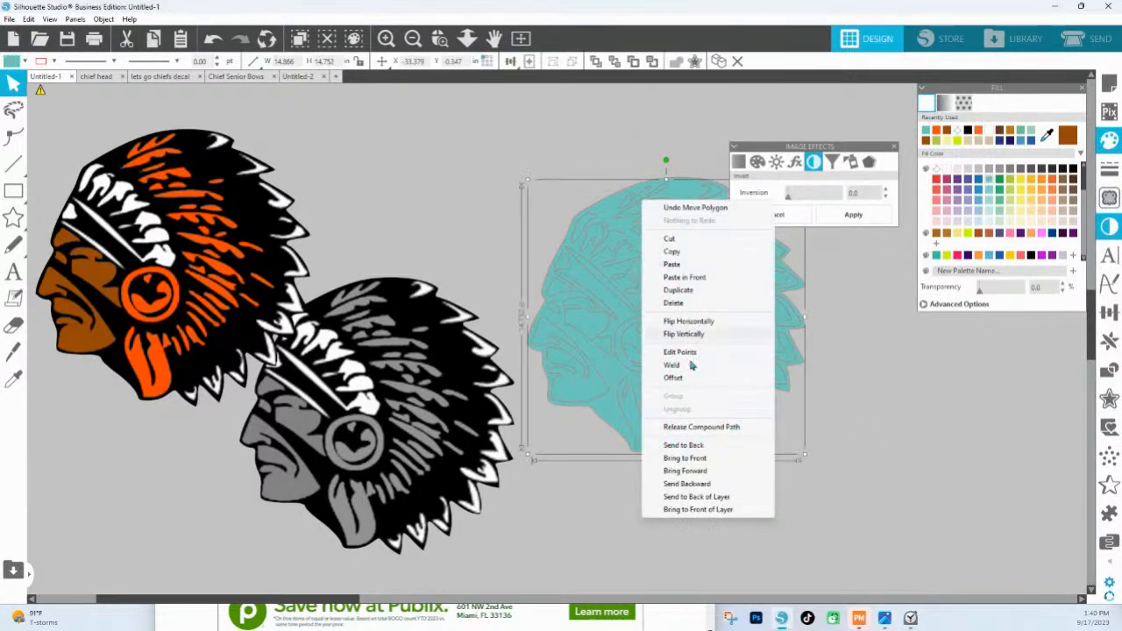
left_click(701, 426)
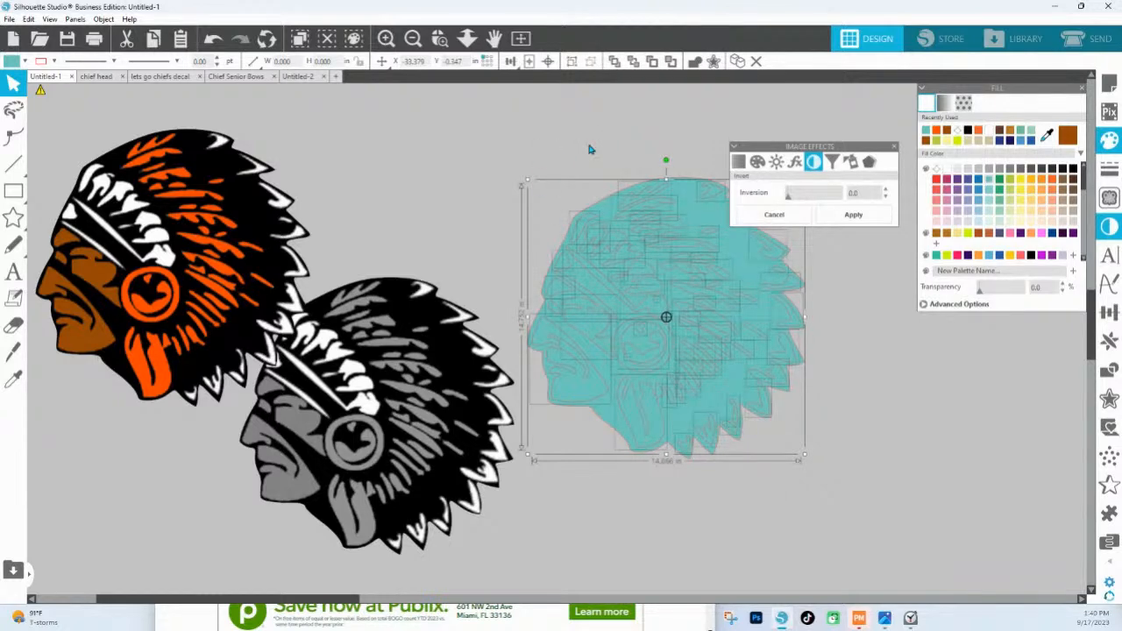
left_click(590, 149)
Step: Examine the edit points on the traced nose and headband outlines, selecting a point on each
left_click(439, 38)
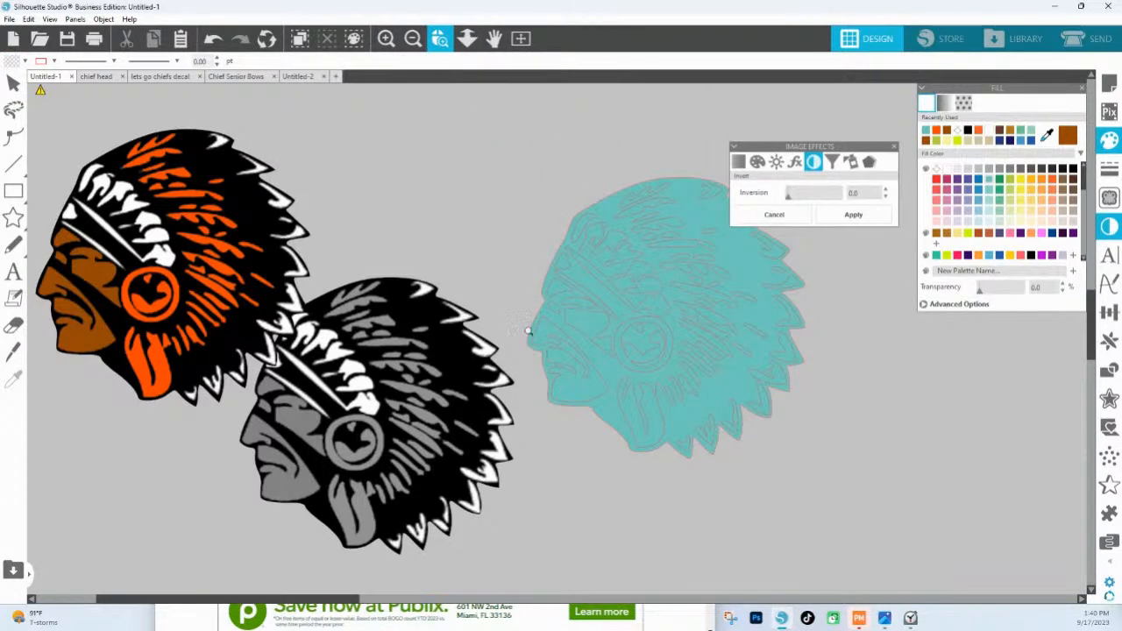
left_click_drag(513, 316, 699, 443)
left_click_drag(231, 335, 300, 535)
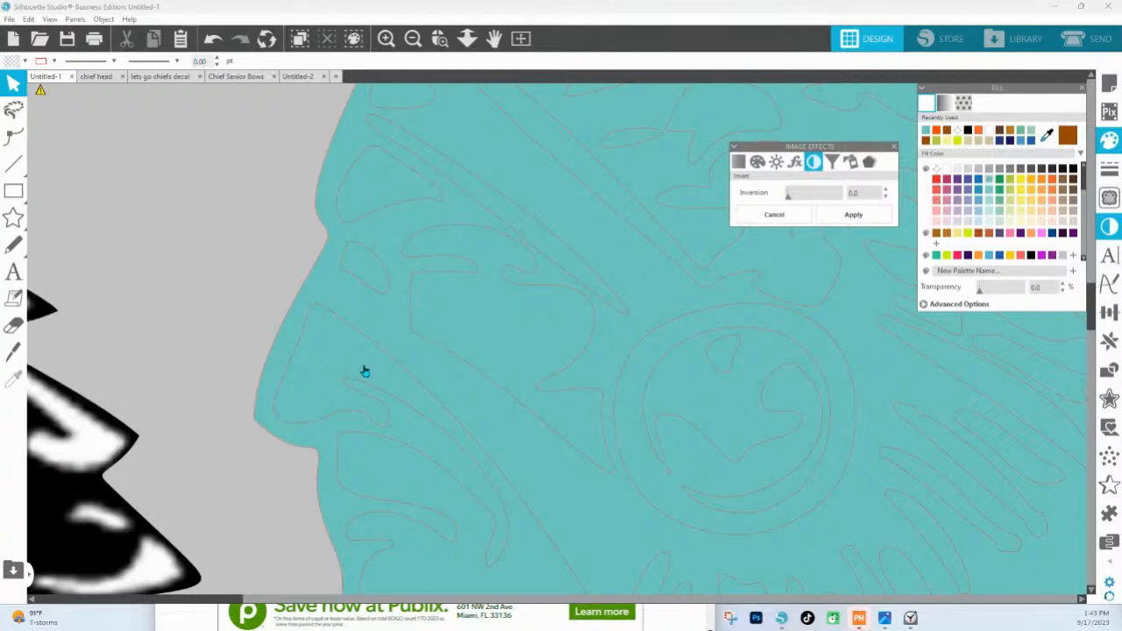
left_click(299, 347)
double_click(299, 347)
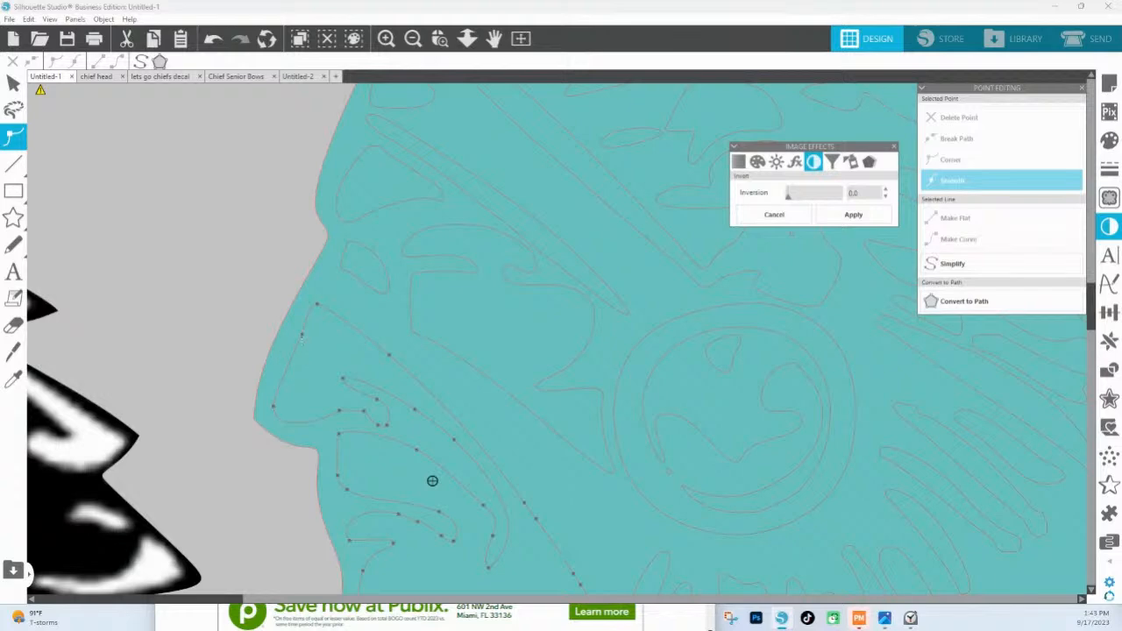
left_click(301, 340)
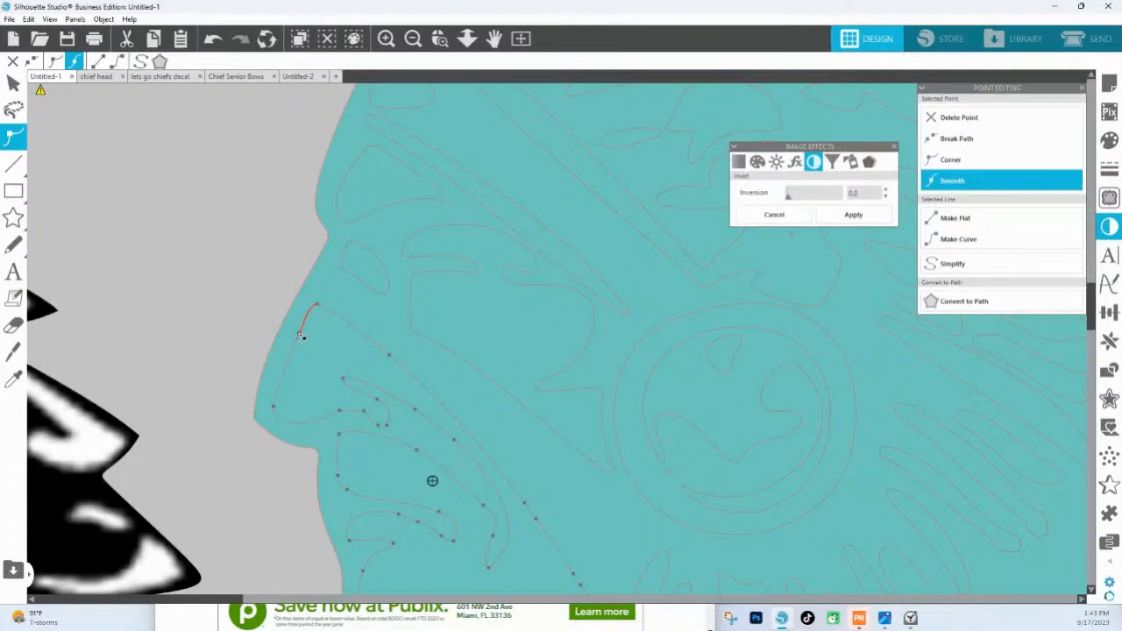
left_click(496, 215)
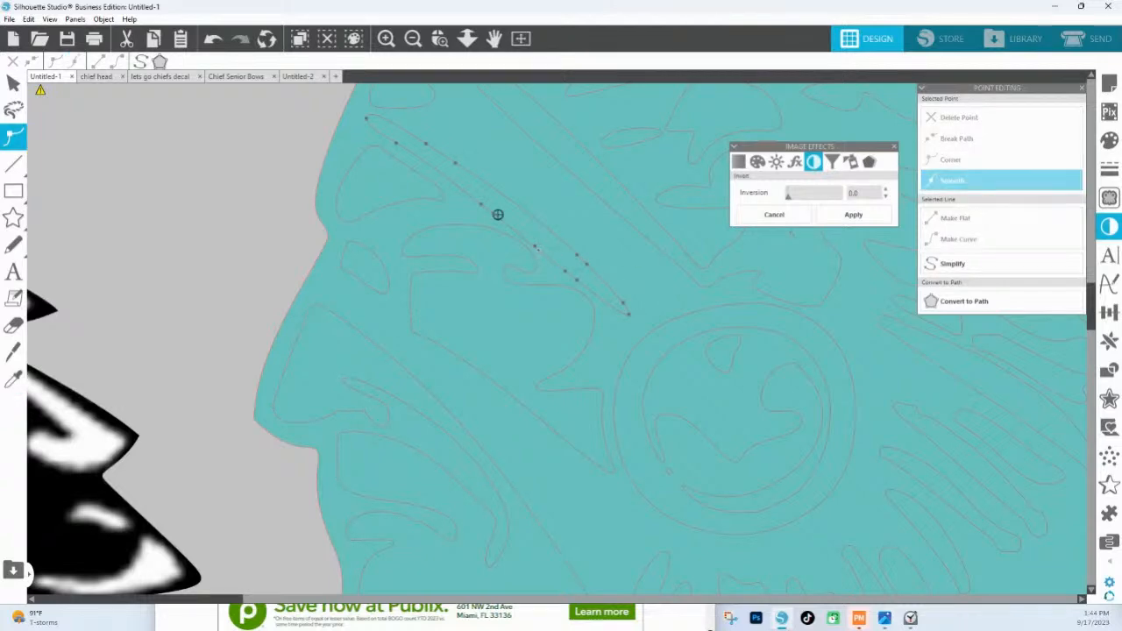
left_click(536, 251)
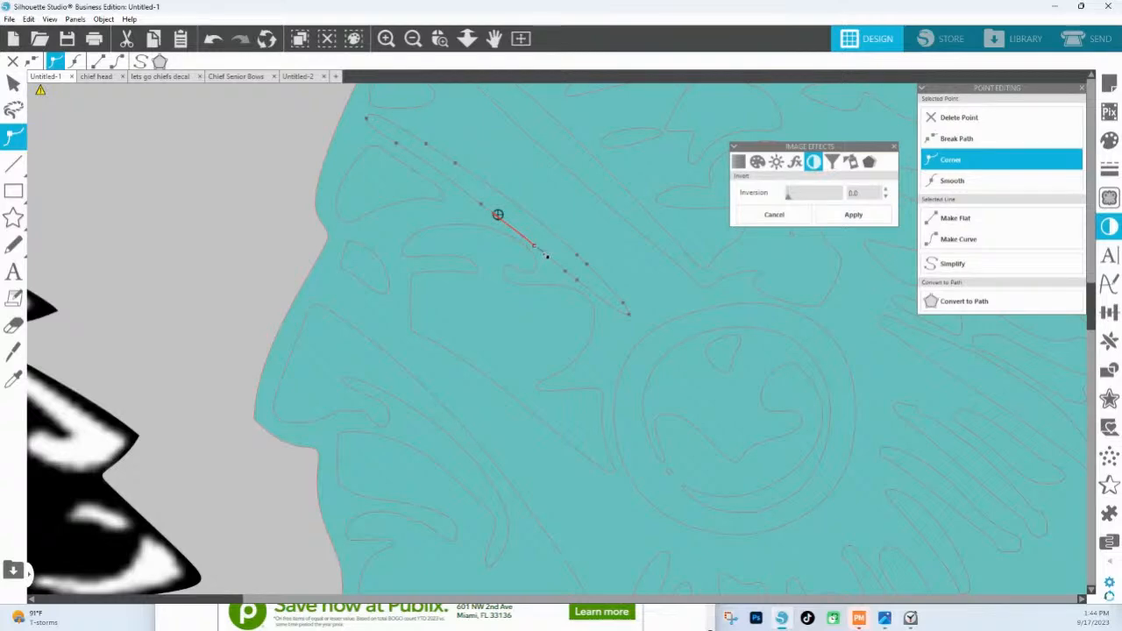
Step: Select the traced earring ring and fill it with yellow-green
left_click(467, 38)
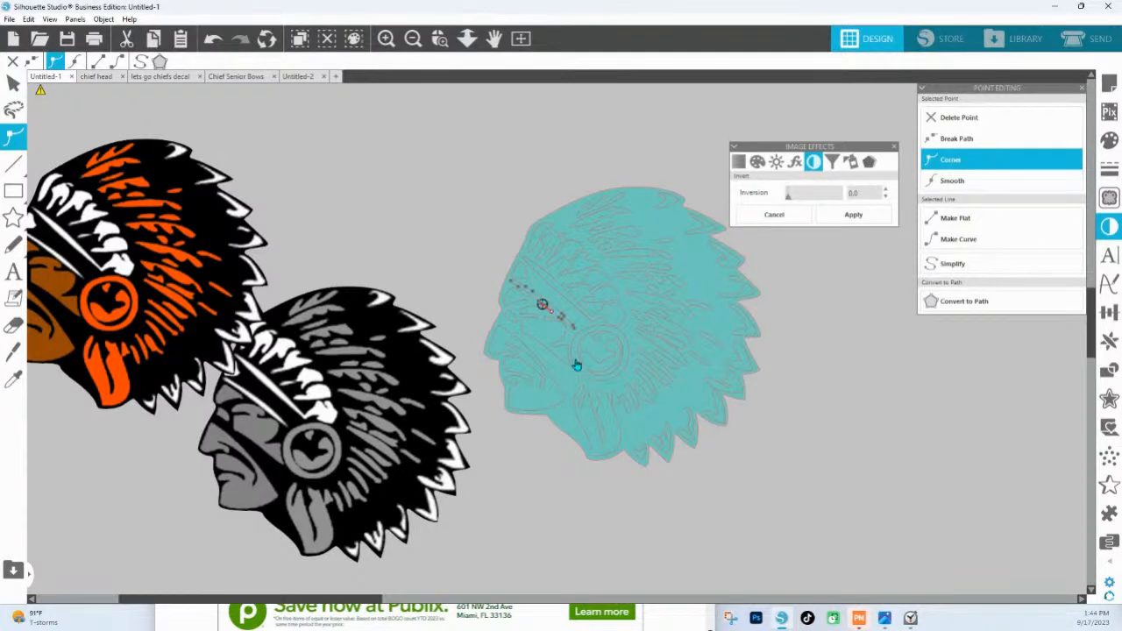
left_click(598, 353)
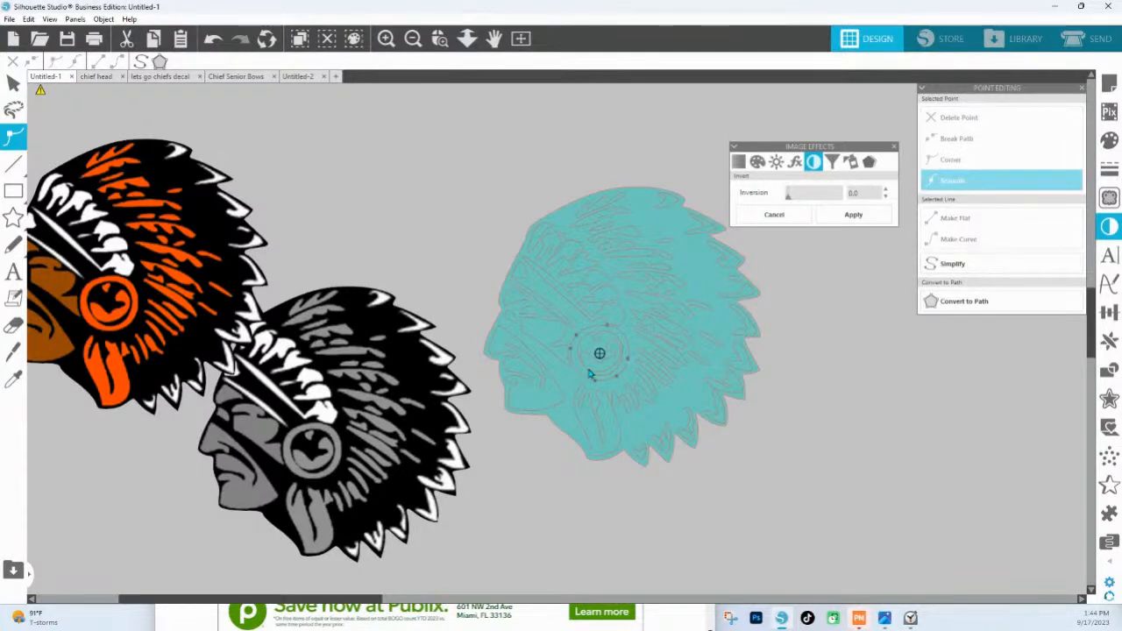
left_click(13, 81)
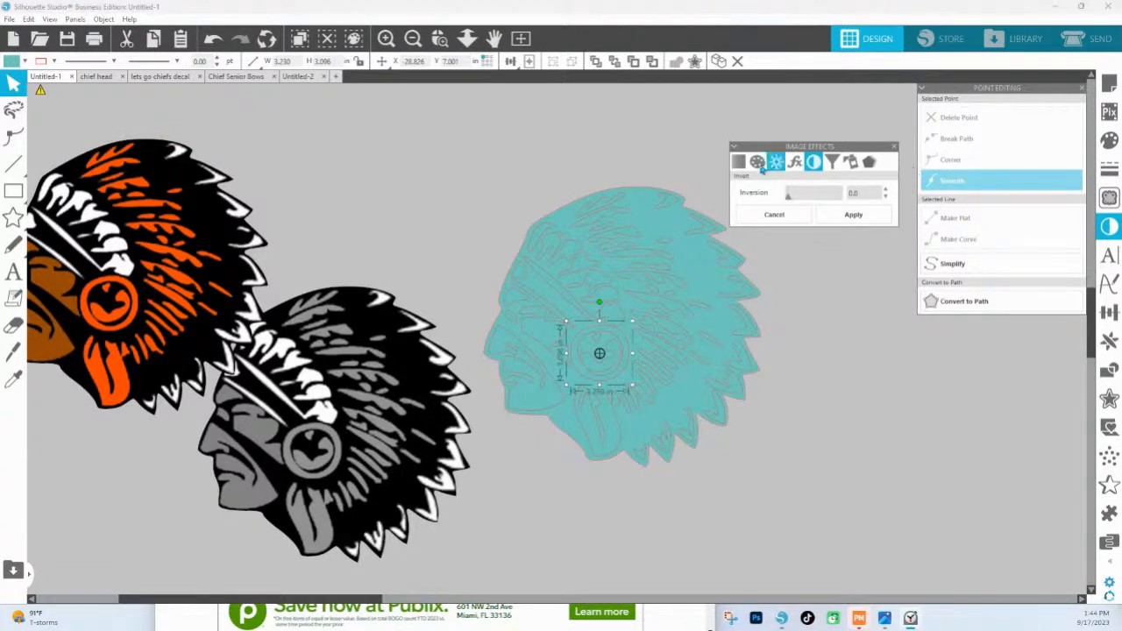
left_click(1106, 142)
left_click(1017, 201)
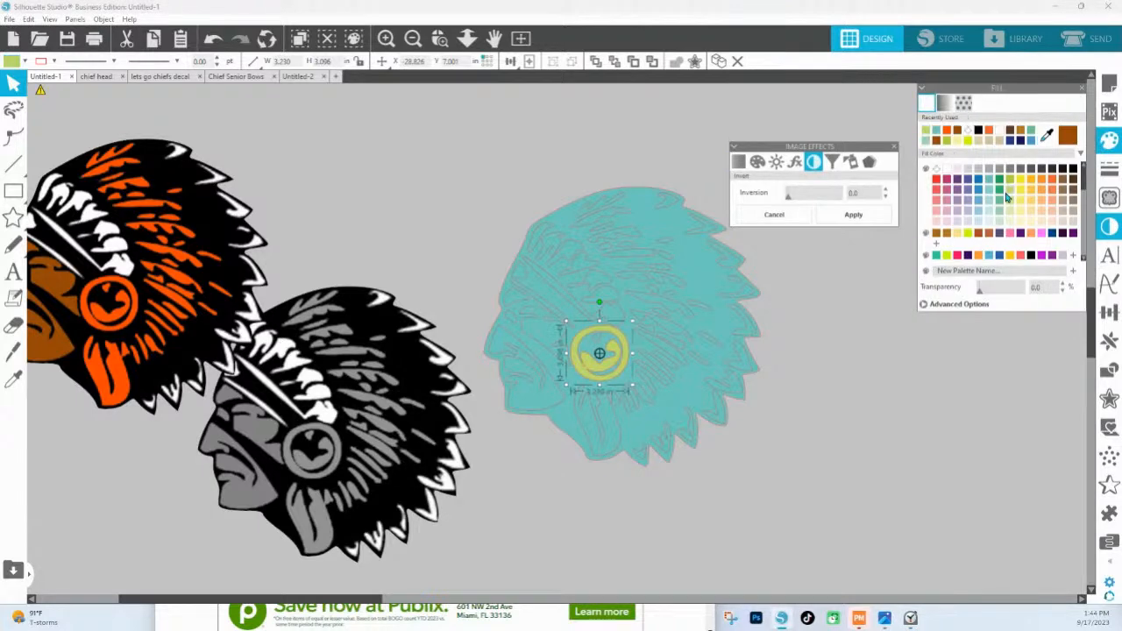
Step: Try moving the earring shape slightly and undo the move
left_click(441, 39)
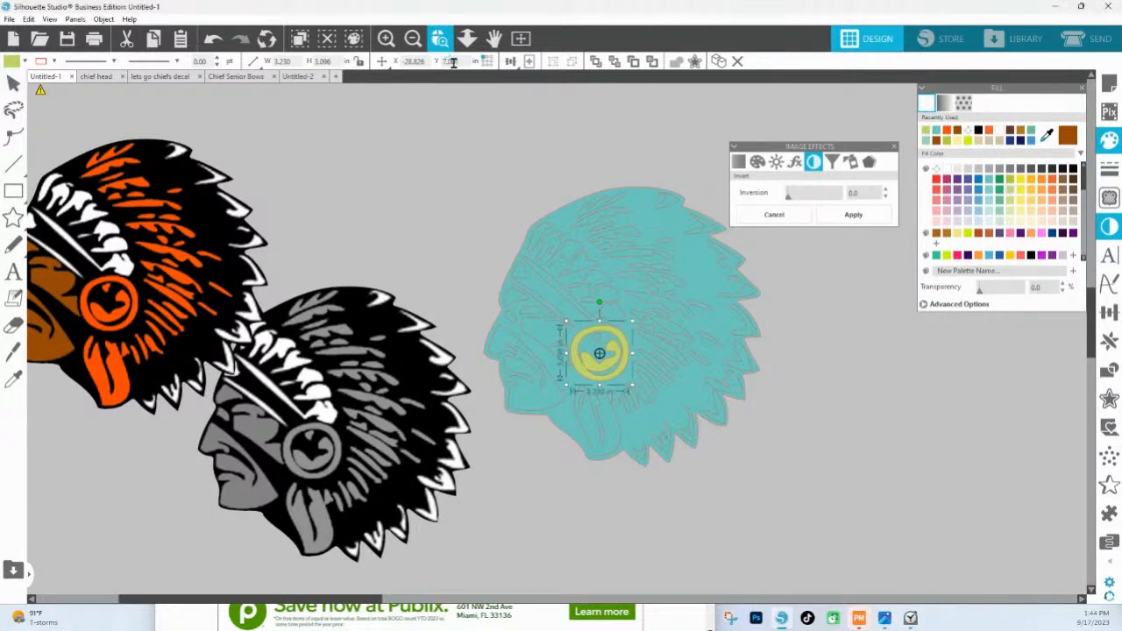
left_click_drag(561, 337, 703, 402)
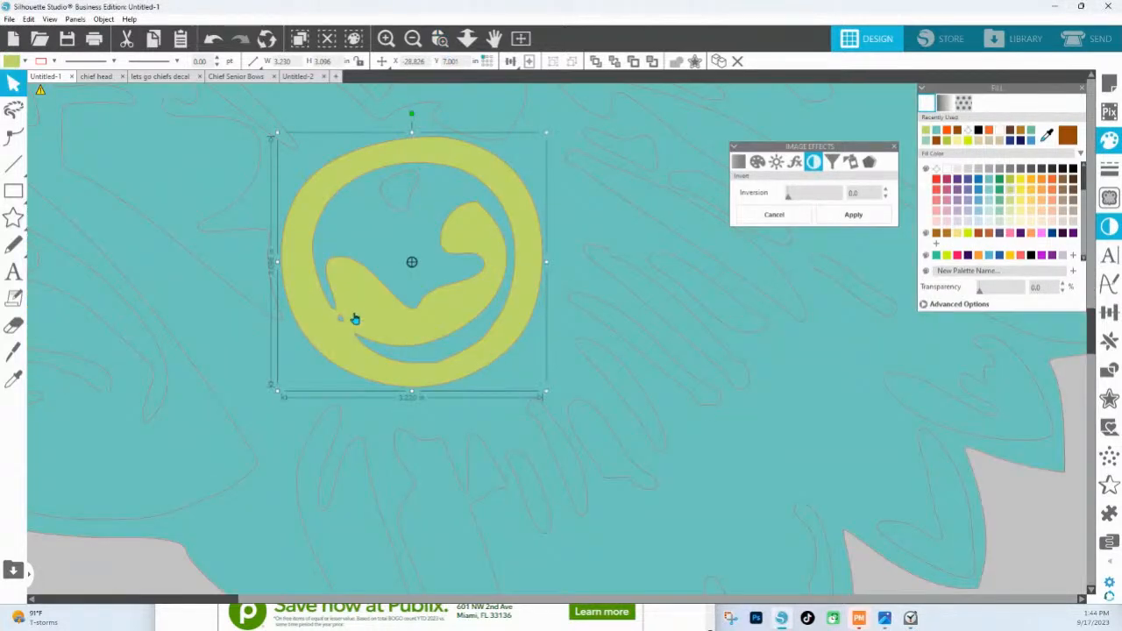
left_click_drag(463, 288, 444, 301)
key("z")
key("ctrl+z")
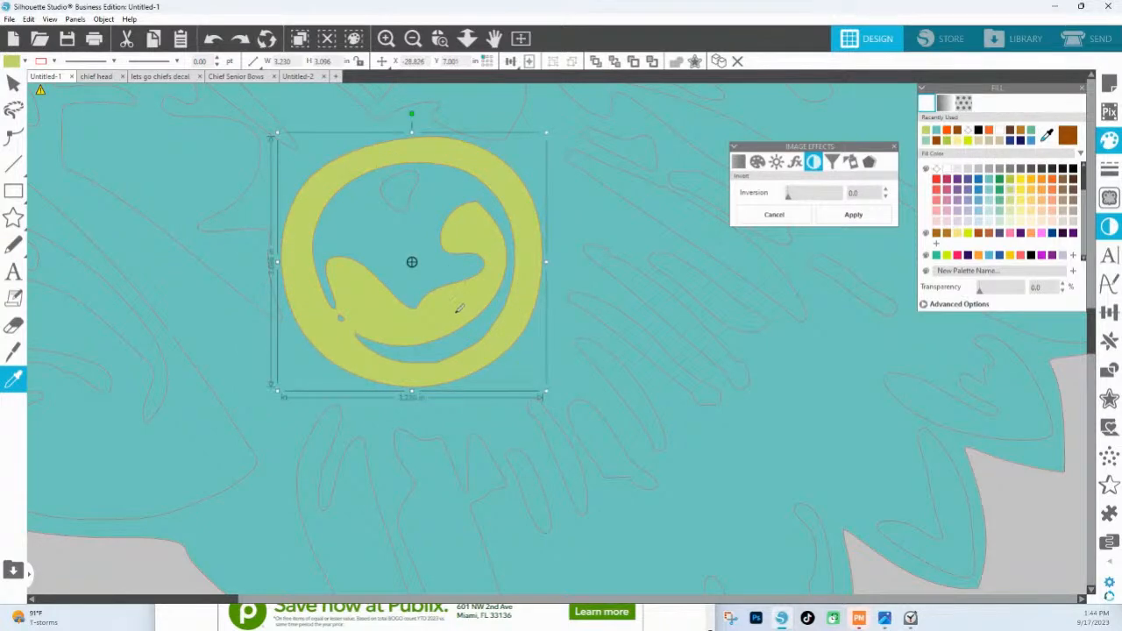
key("v")
Step: Combine the earring's teal inner circle, small dot and yellow-green ring into one compound path
left_click(414, 256)
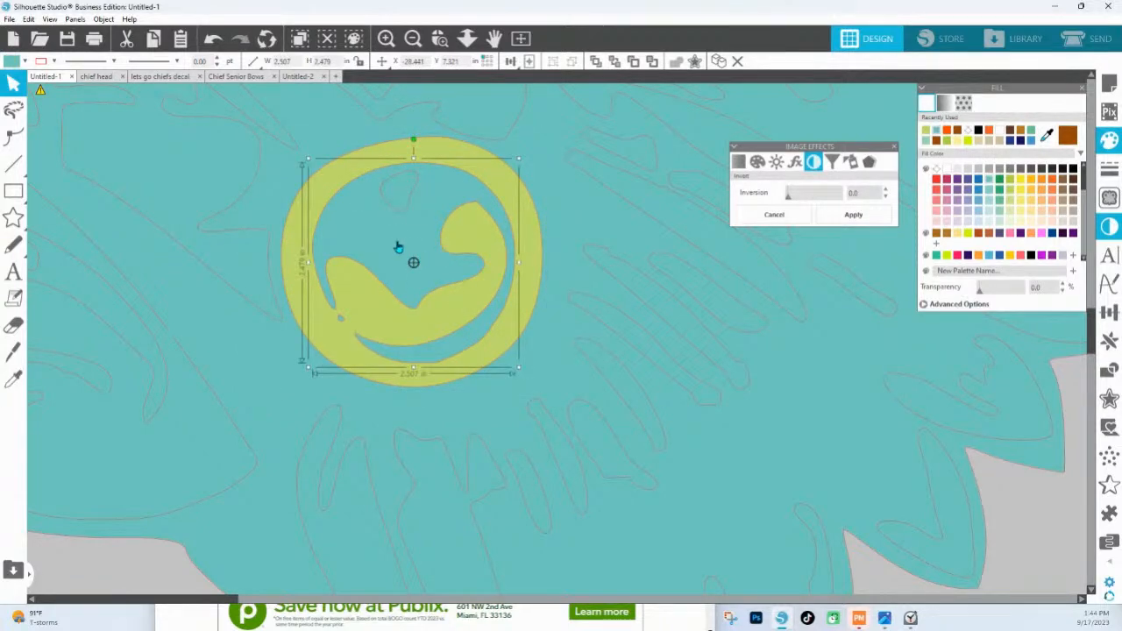
left_click(341, 322)
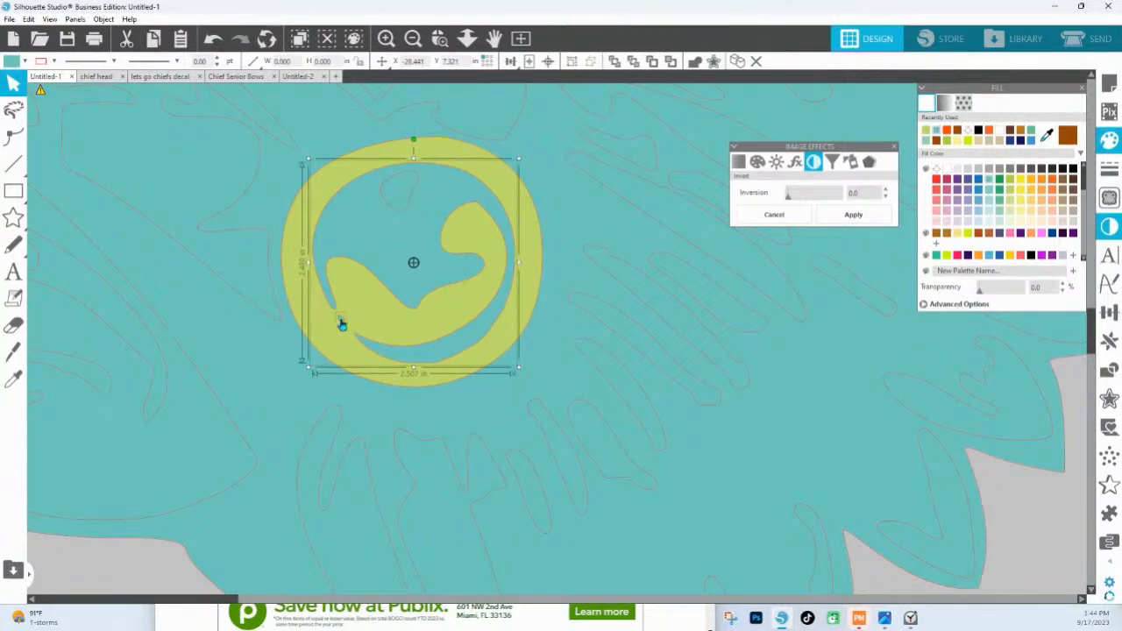
left_click(383, 318, "shift")
right_click(382, 318)
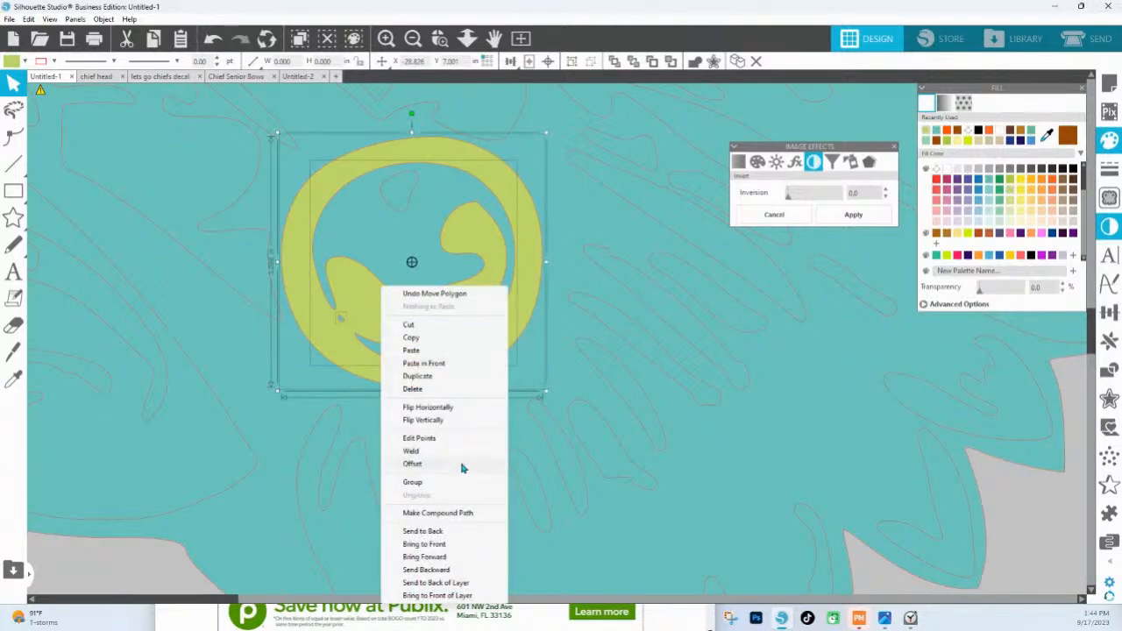
left_click(441, 518)
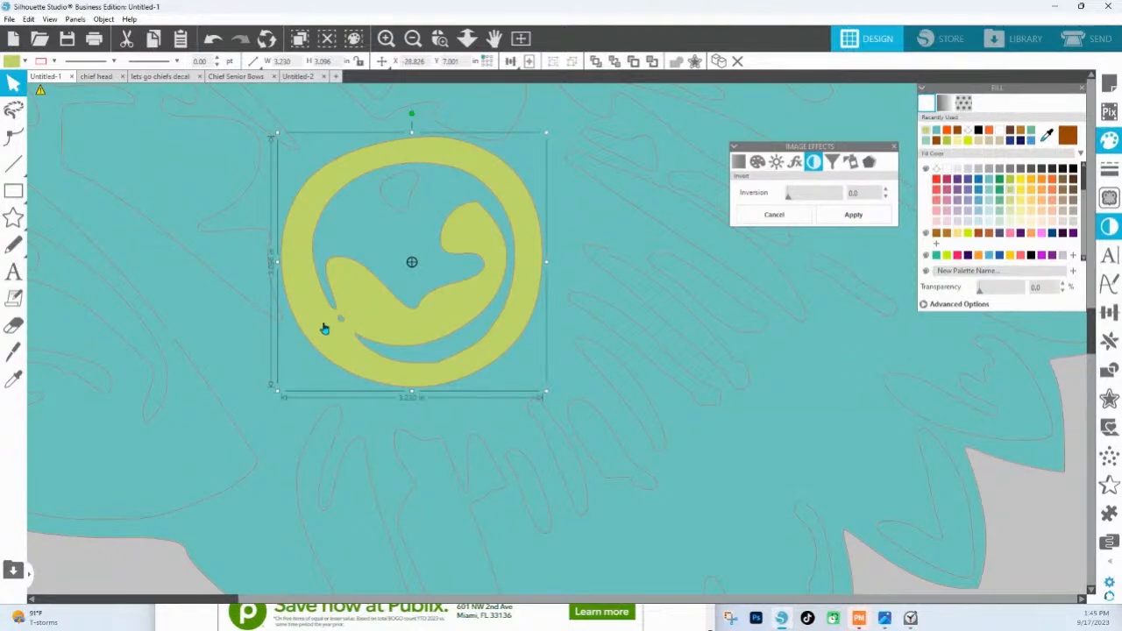
Step: Fill the front copy of the earring ring shape with dark green
double_click(360, 315)
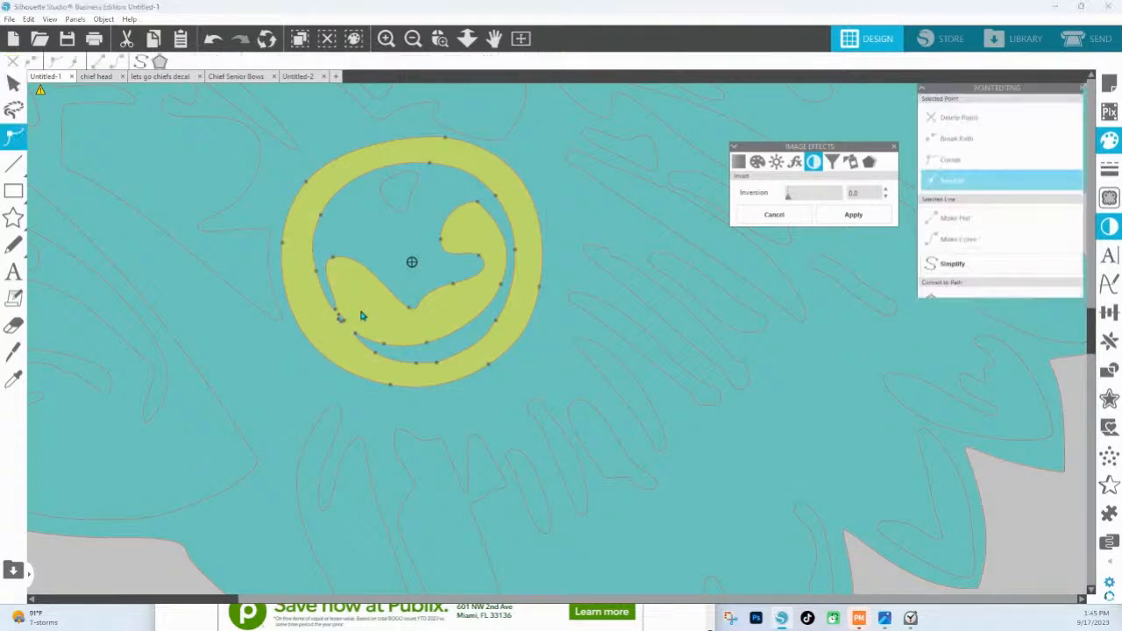
double_click(443, 316)
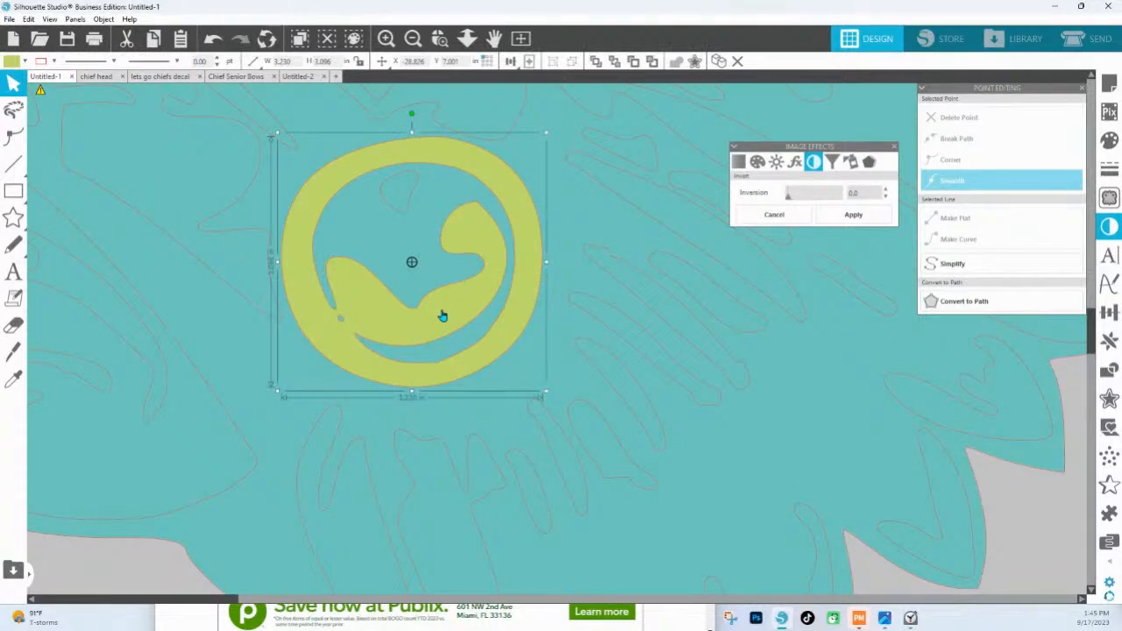
left_click(1109, 140)
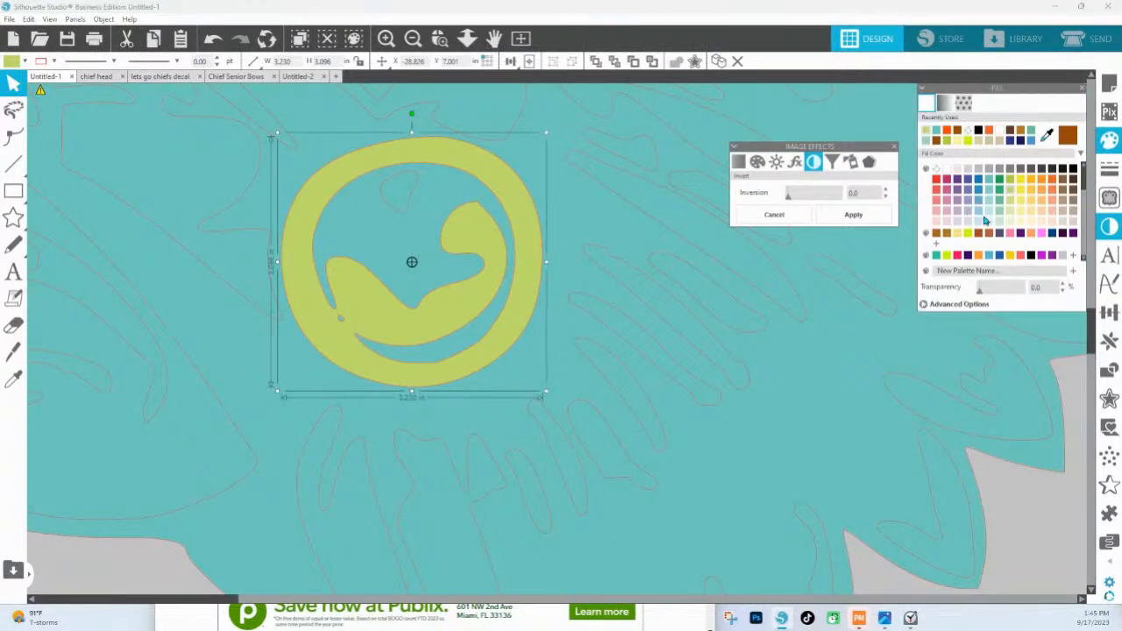
left_click(999, 180)
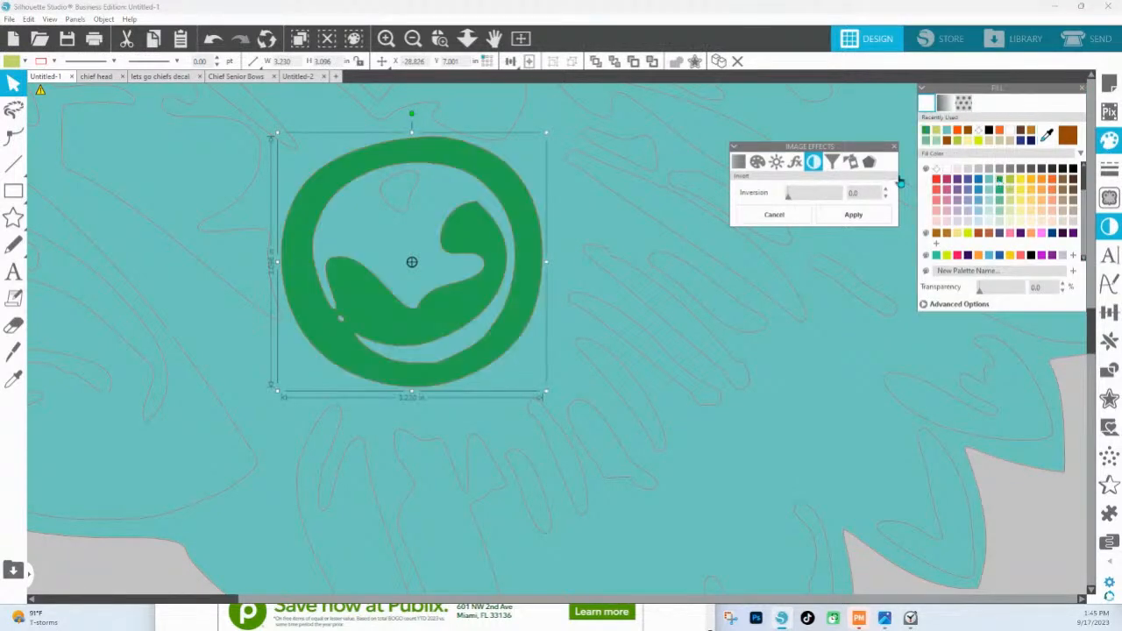
Step: Delete the edit points of the inner crescent from the dark green earring copy
double_click(405, 322)
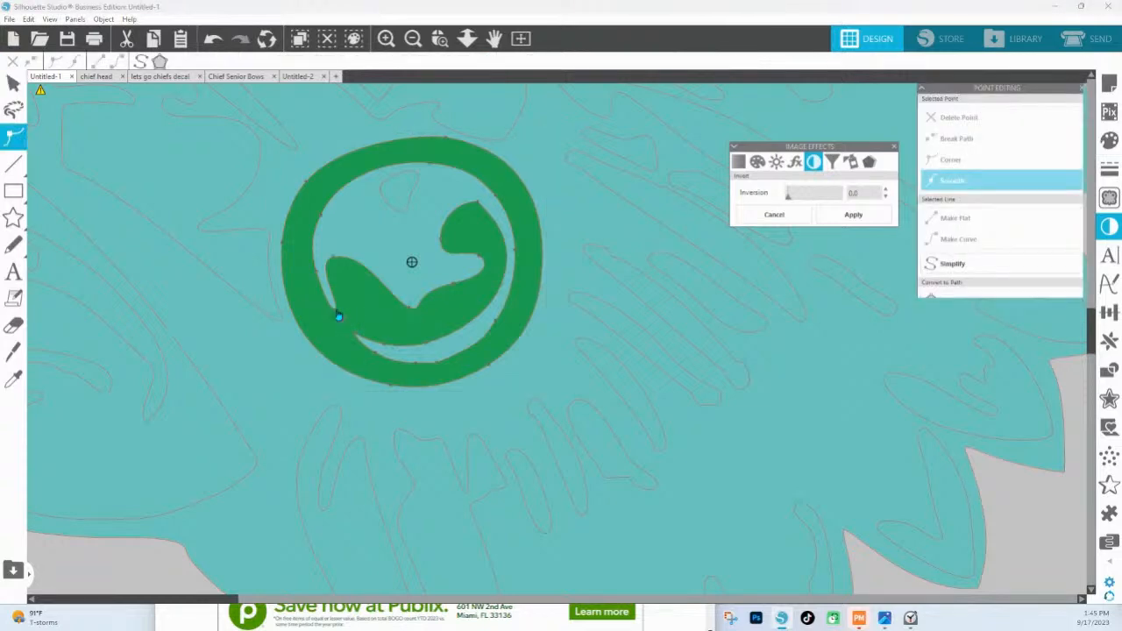
left_click(339, 312)
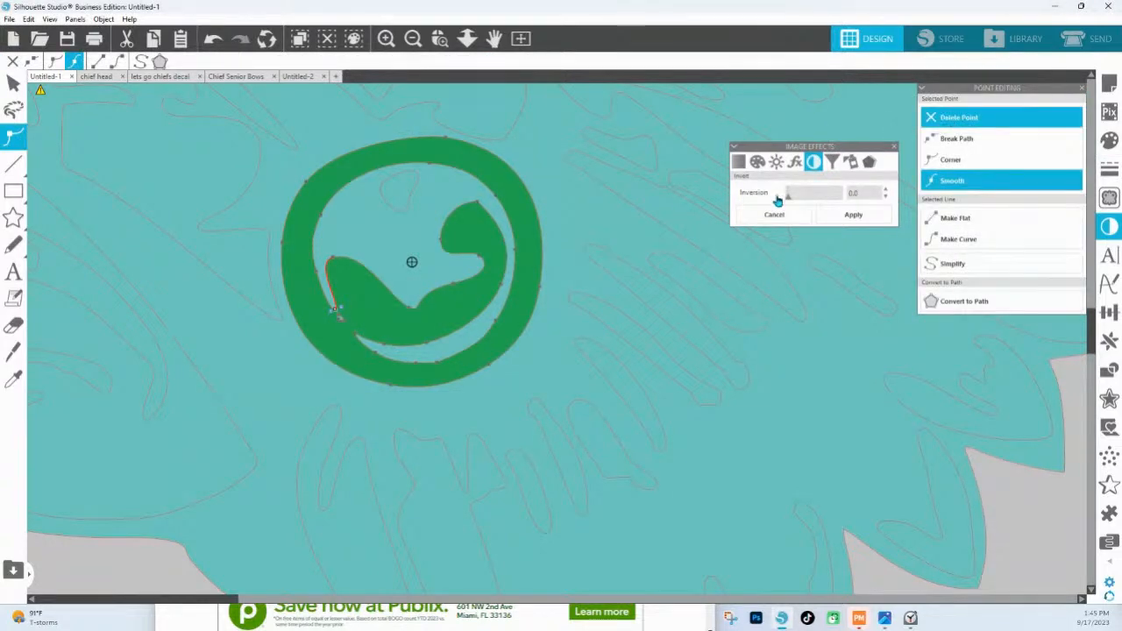
left_click(331, 260)
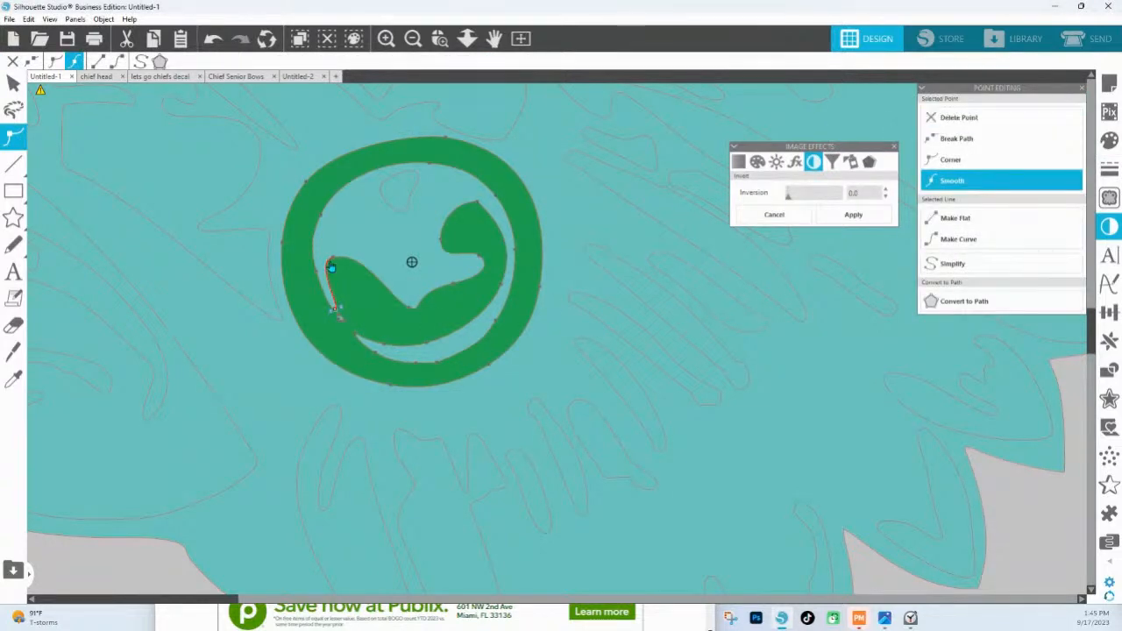
left_click(969, 124)
left_click(969, 124)
left_click(970, 123)
left_click(969, 123)
Step: Clean up the green ring's lower-left inner edge by deleting the leftover edit points and adjusting the curve where the crescent joined
left_click(346, 331)
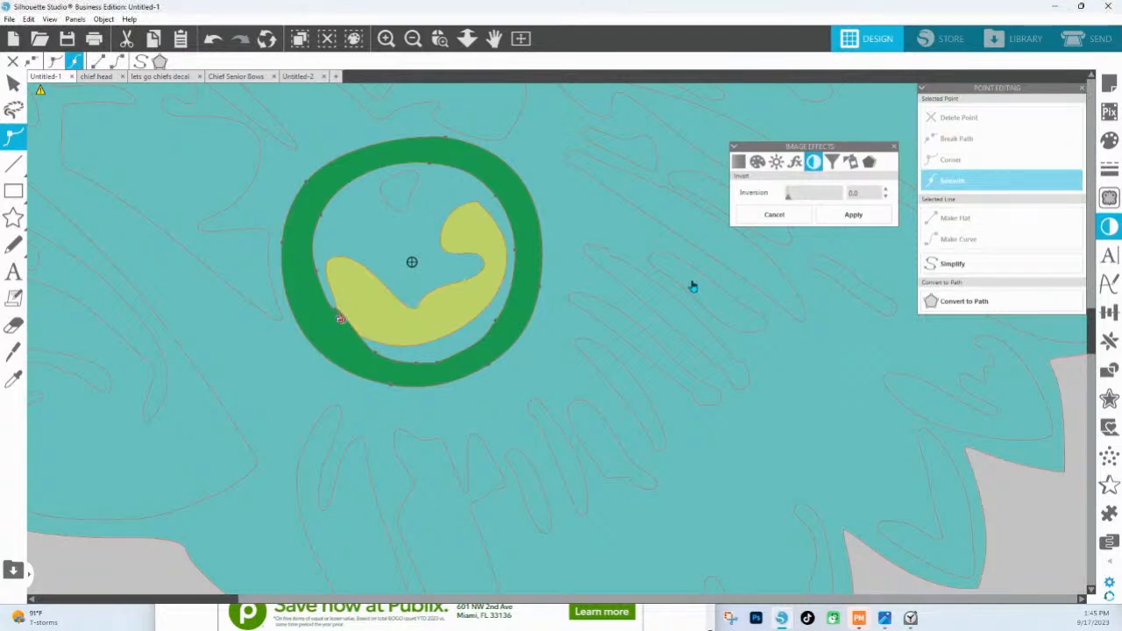
left_click(336, 321)
left_click(967, 120)
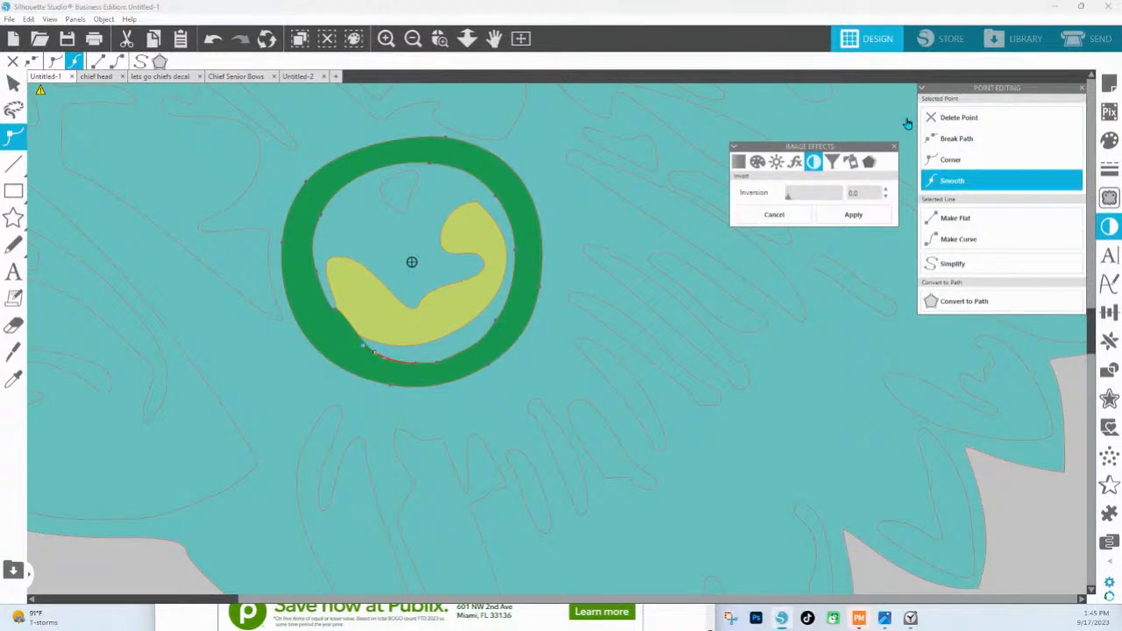
left_click(346, 315)
mouse_move(342, 312)
left_mouse_down()
mouse_move(348, 332)
mouse_move(334, 316)
left_mouse_up()
Step: Delete the ring's edit points from the yellow-green earring shape so that only the crescent is kept
left_click(379, 318)
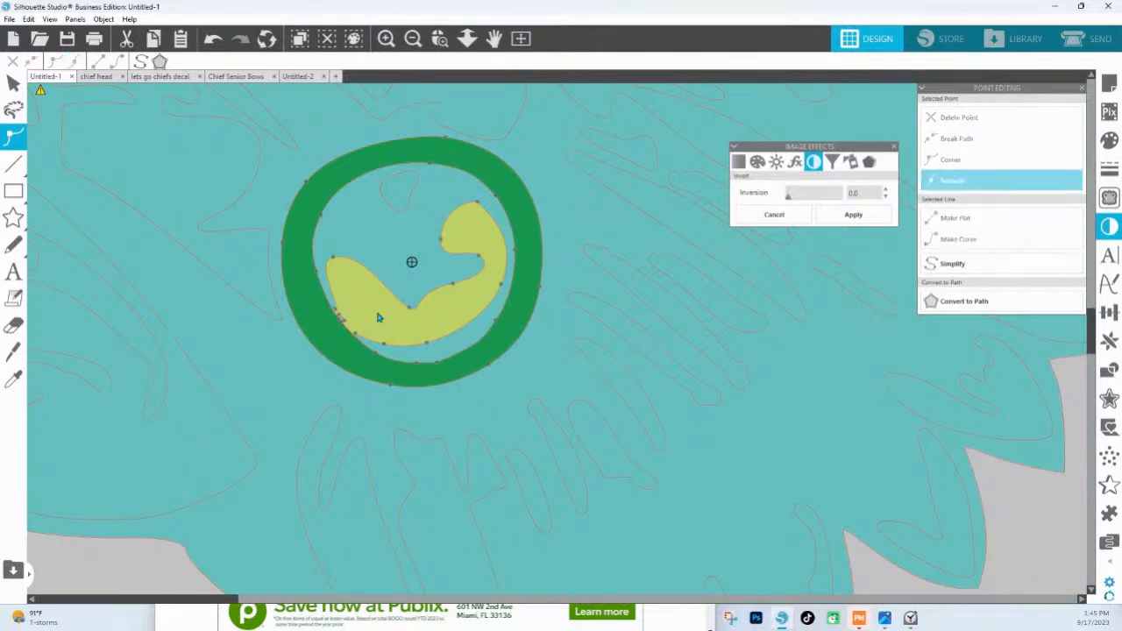
left_click(341, 319)
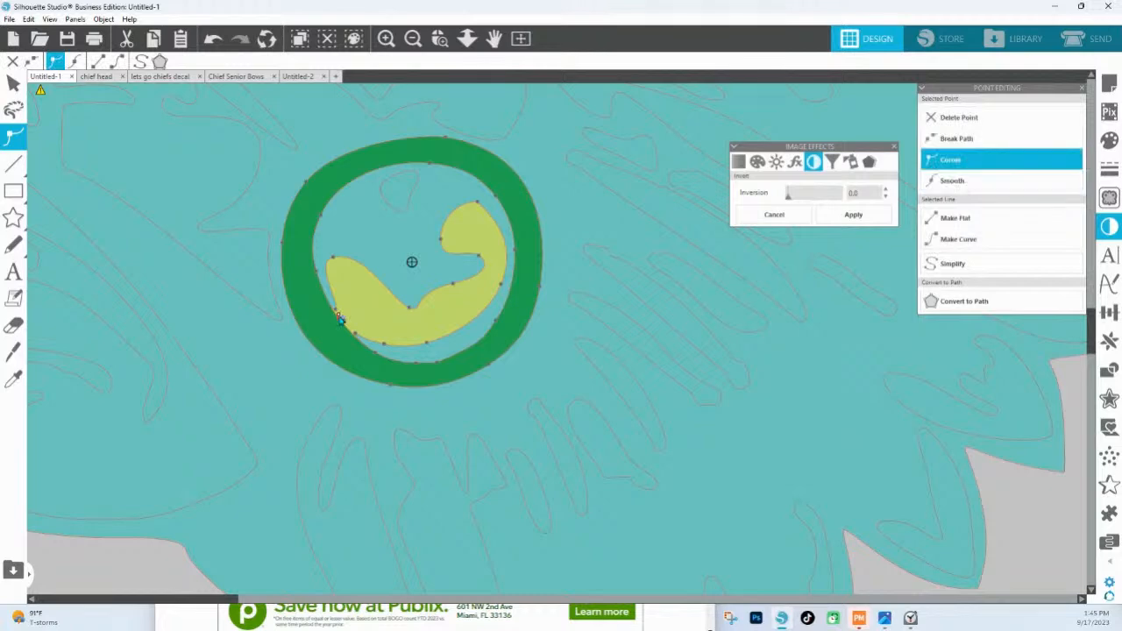
left_click(958, 121)
left_click(317, 281)
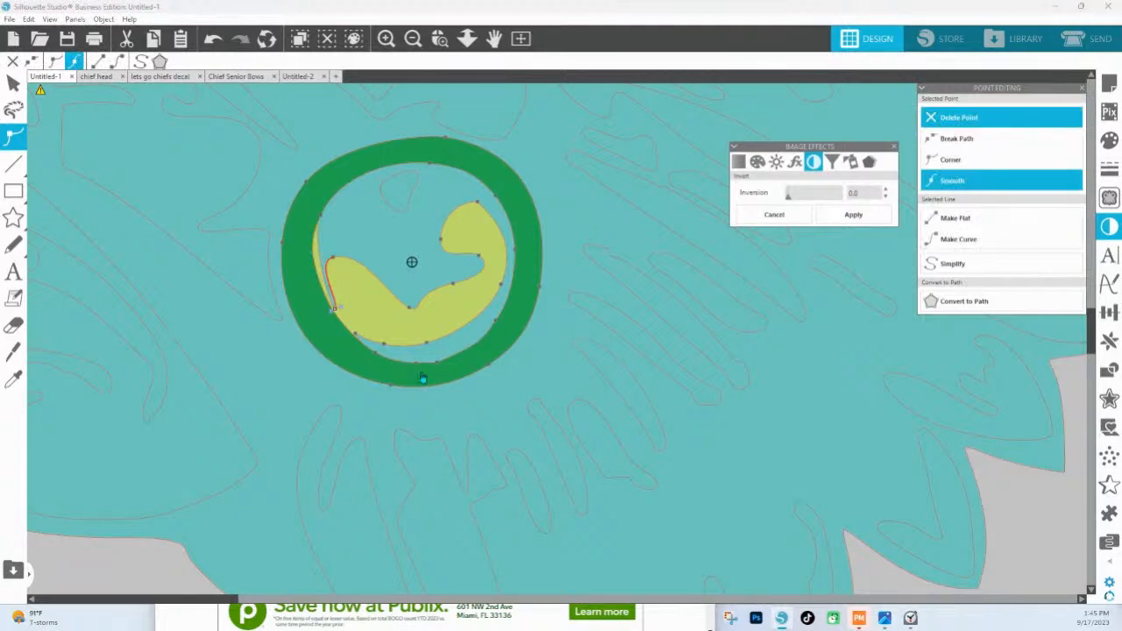
left_click(374, 356)
left_click(968, 120)
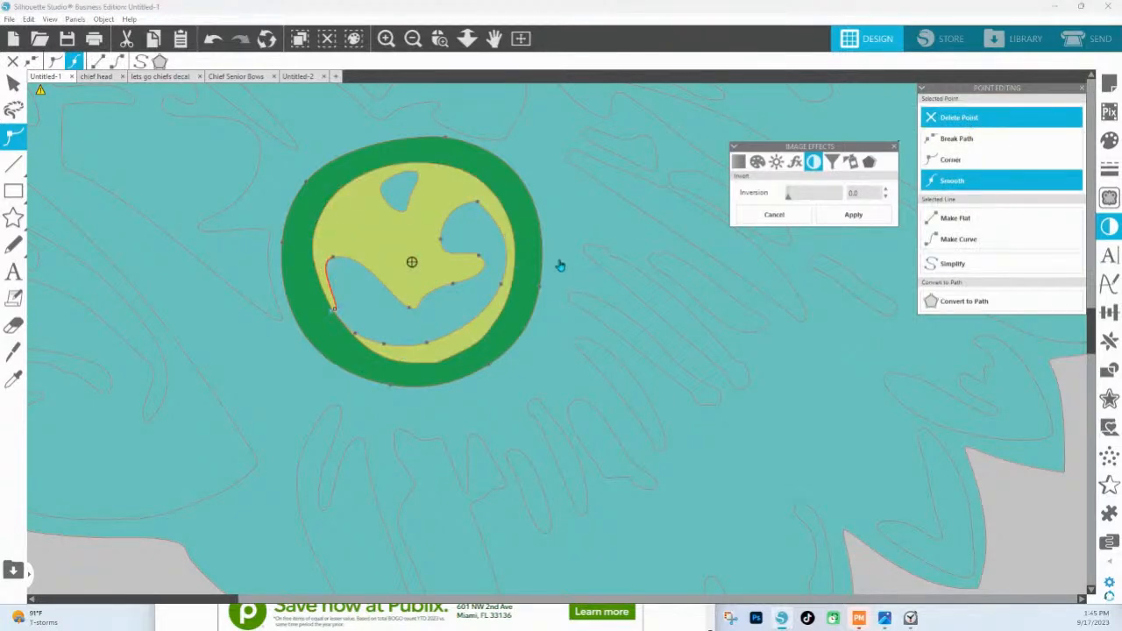
left_click(281, 243)
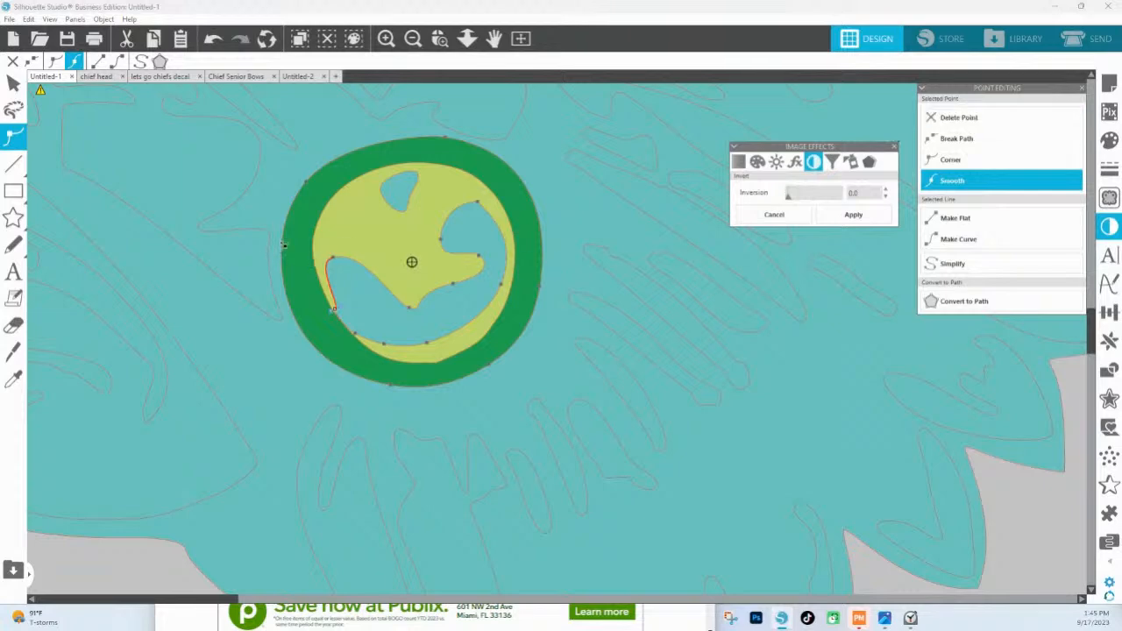
left_click(961, 121)
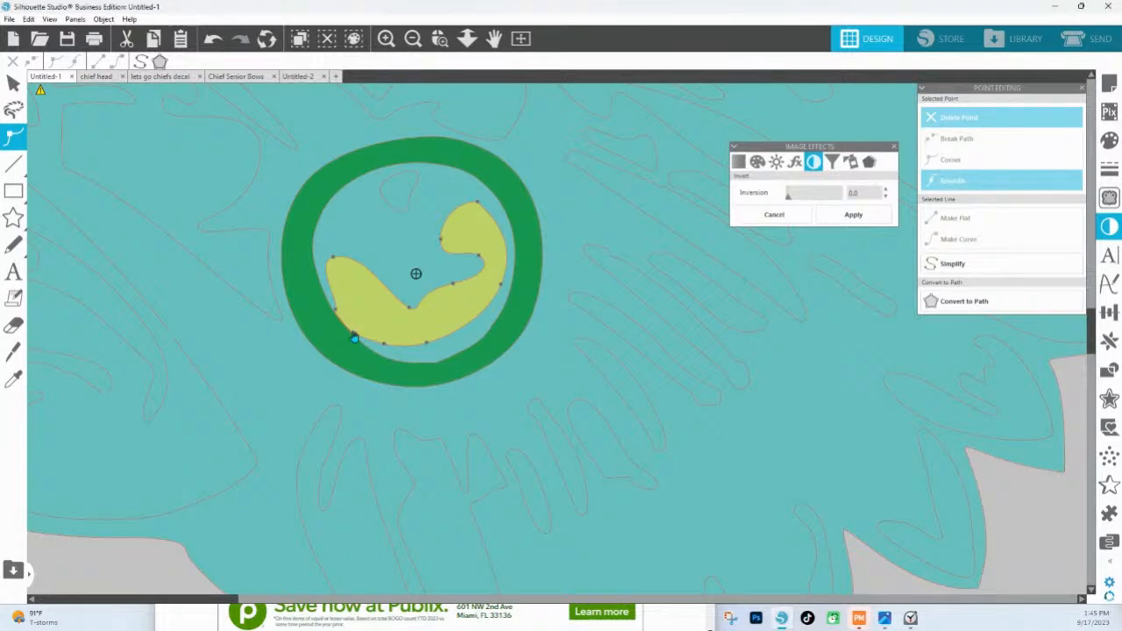
Step: Adjust the two edit points on the yellow-green crescent's lower-left edge to smooth its outline
left_click(356, 337)
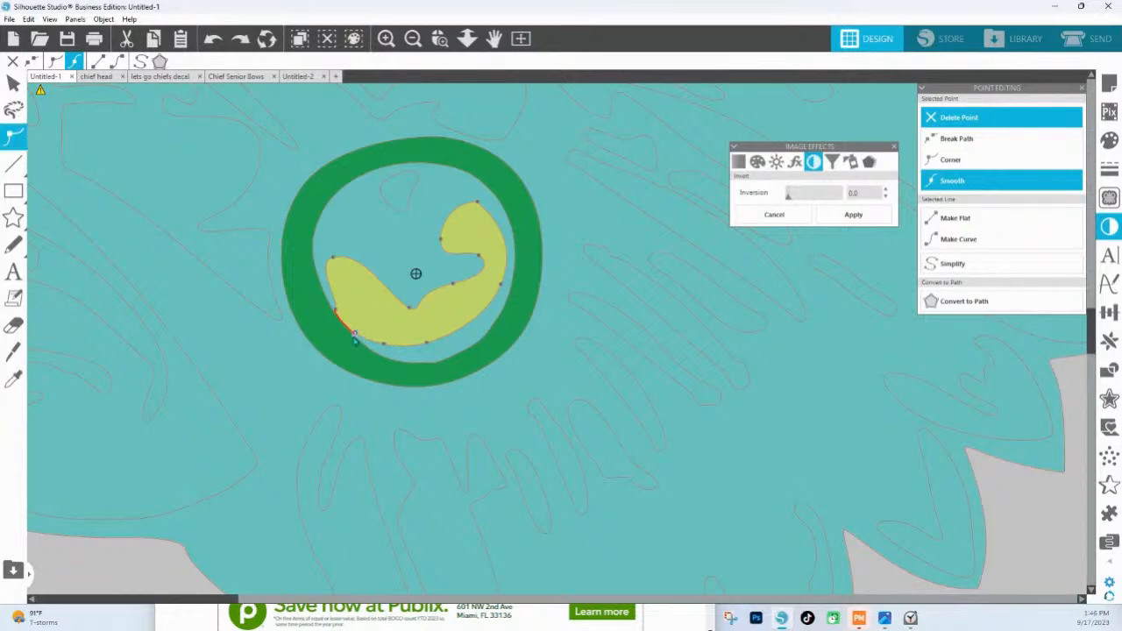
left_click(335, 310)
left_click(721, 326)
left_click(473, 301)
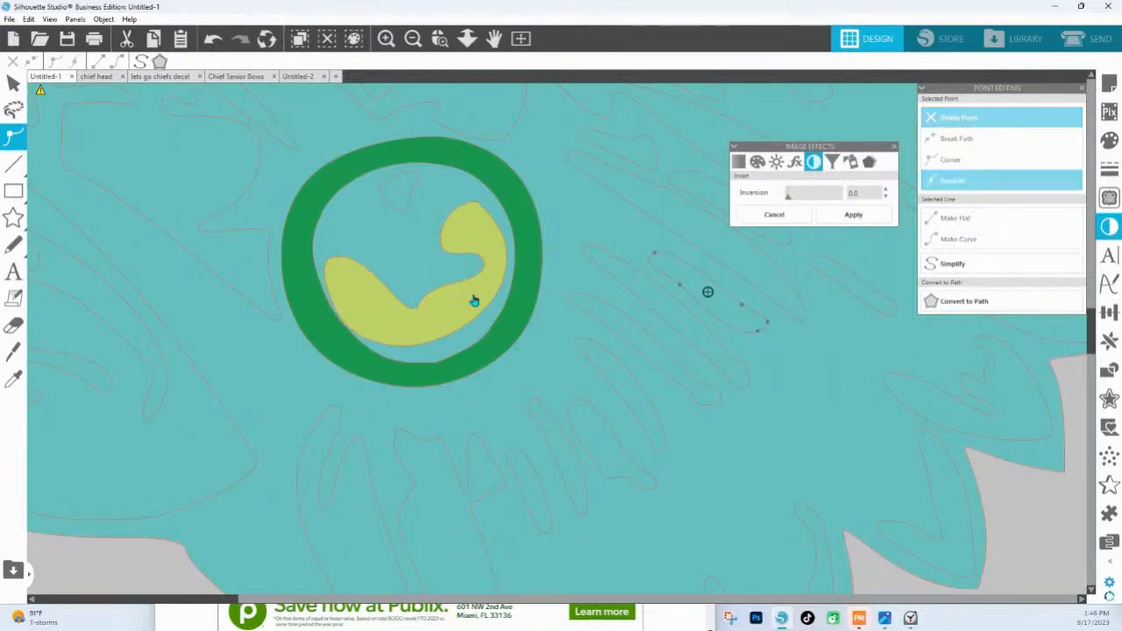
Step: Fill the small drop shape inside the earring with light orange
left_click(417, 191)
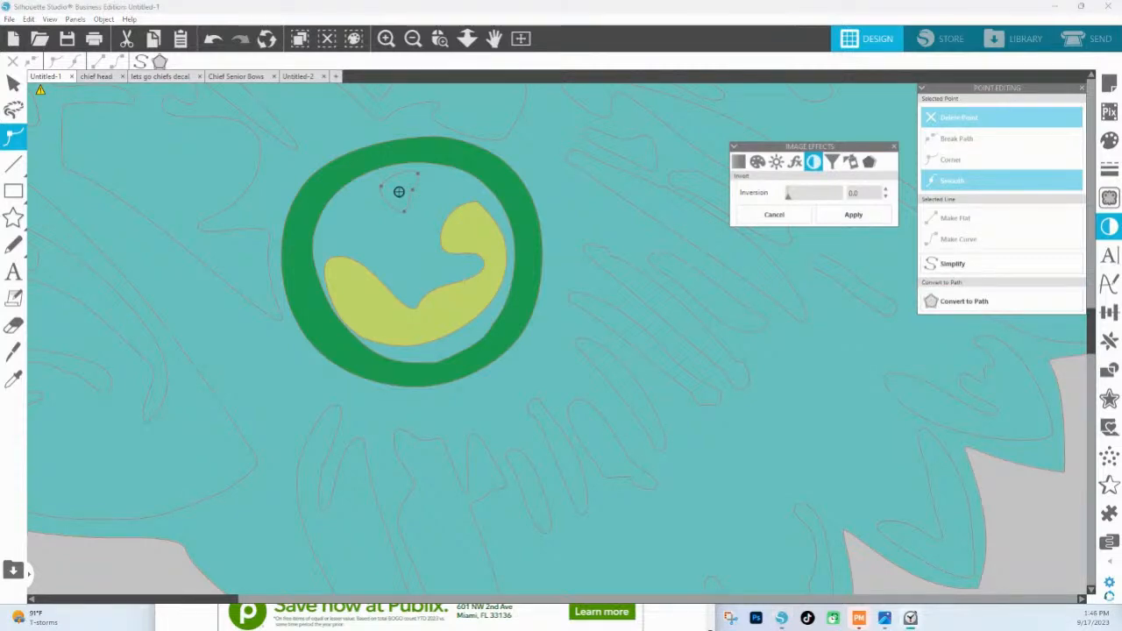
left_click(1109, 140)
left_click(1062, 211)
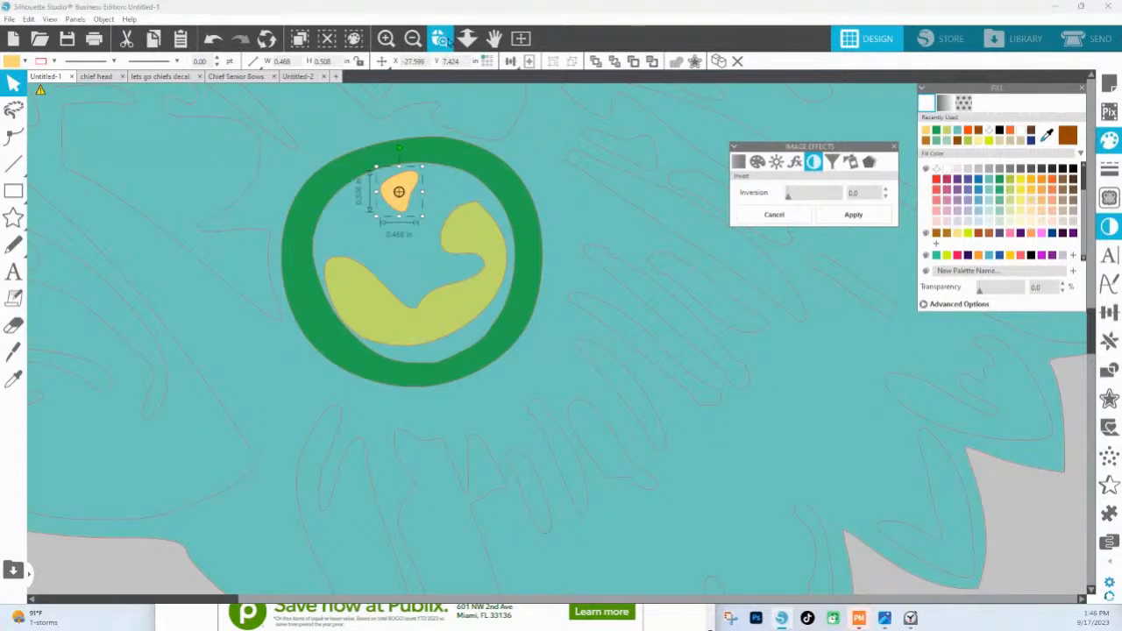
Step: Fill the headband strip piece above the earring with orange and its overlying copy with muted green
left_click(467, 37)
left_click_drag(457, 292, 459, 243)
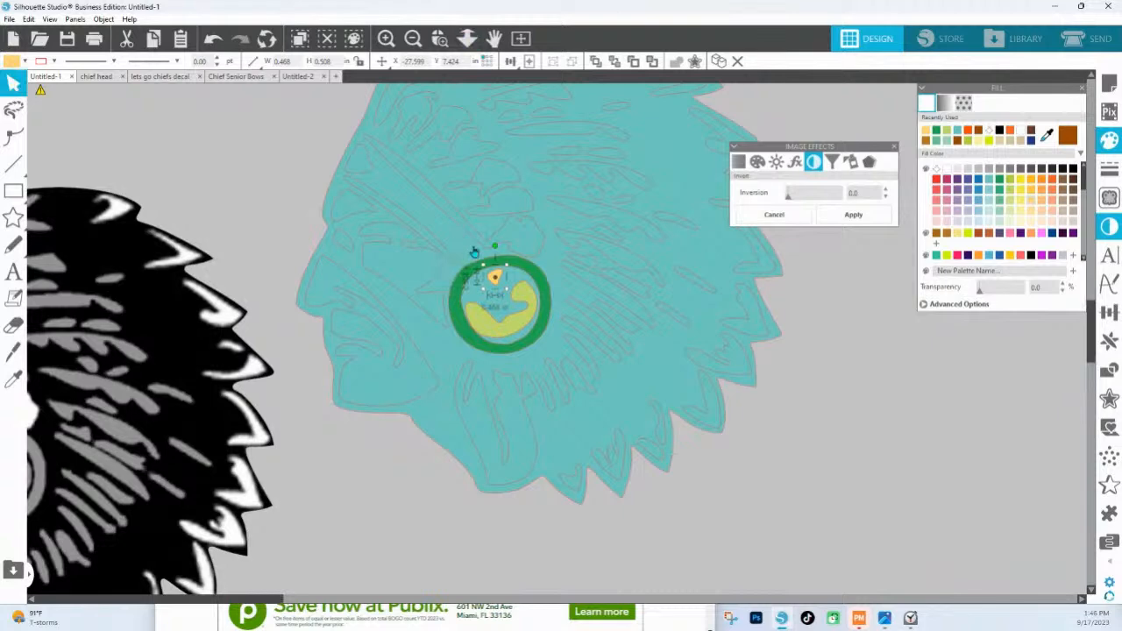
left_click(496, 245)
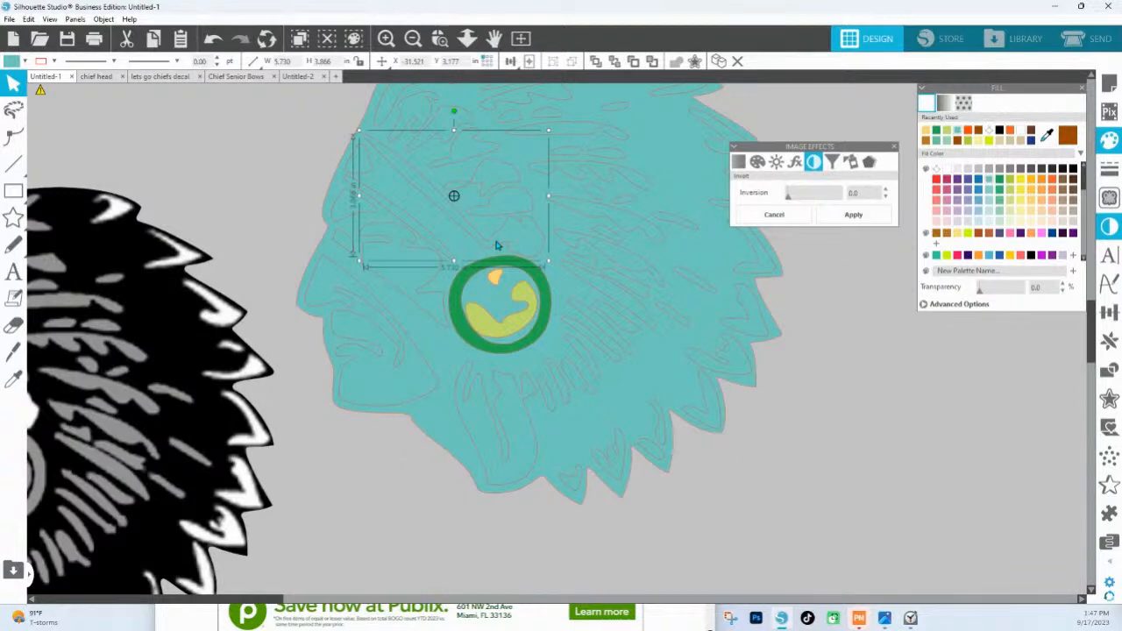
left_click(1030, 181)
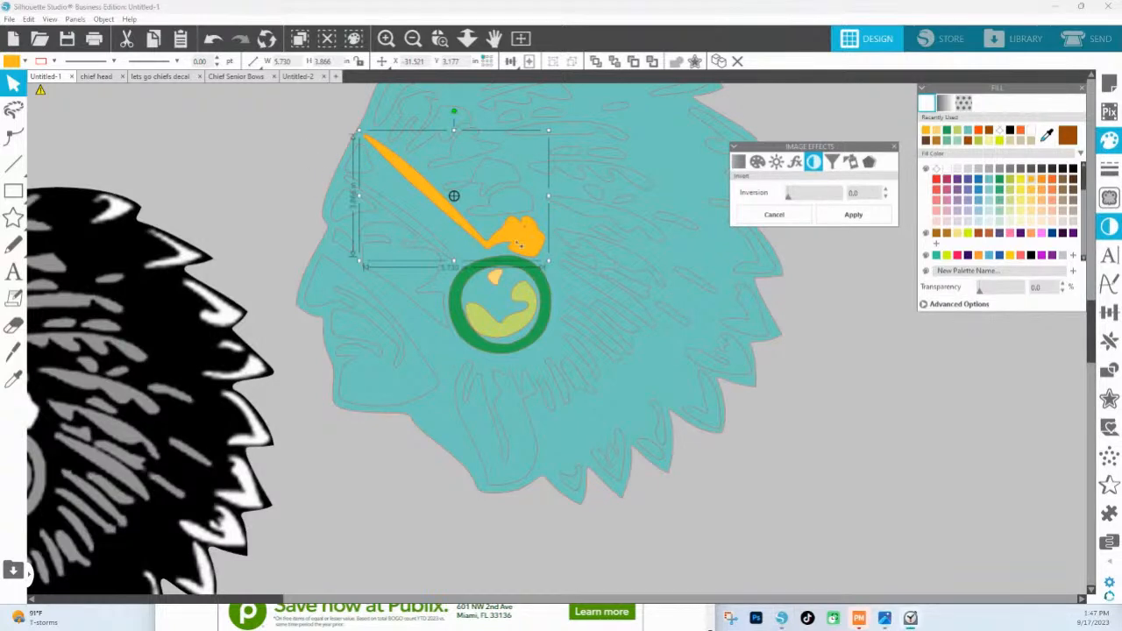
left_click(1002, 204)
Step: Delete the knot's edit points from the muted green headband copy, leaving the long strip, and undo the last excess deletion
left_click_drag(331, 90, 707, 335)
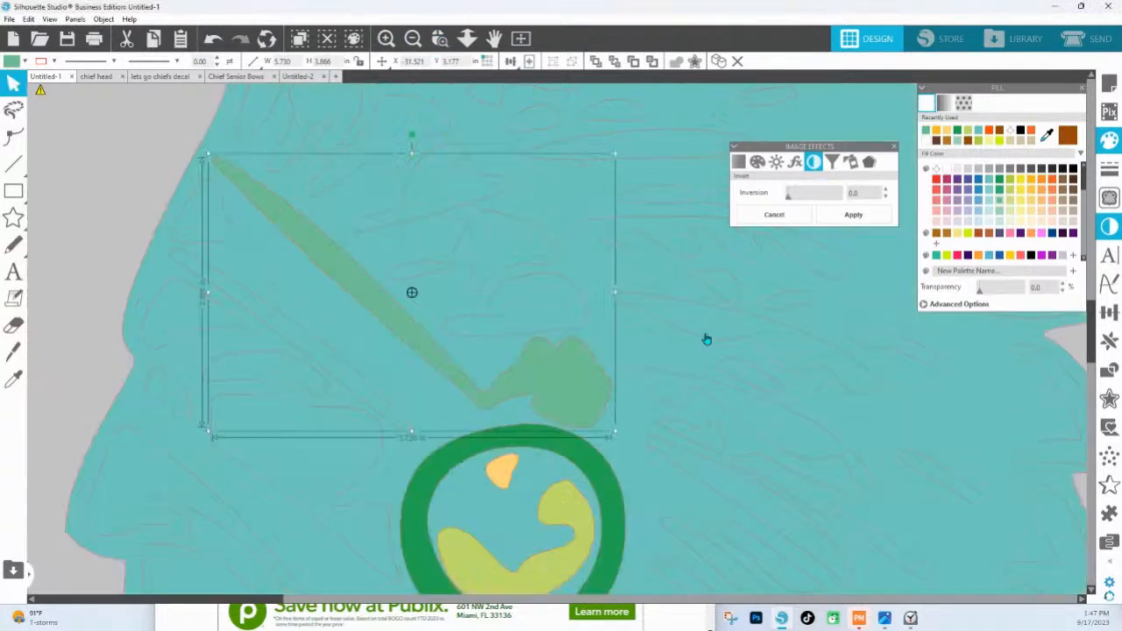
double_click(559, 395)
left_click(488, 391)
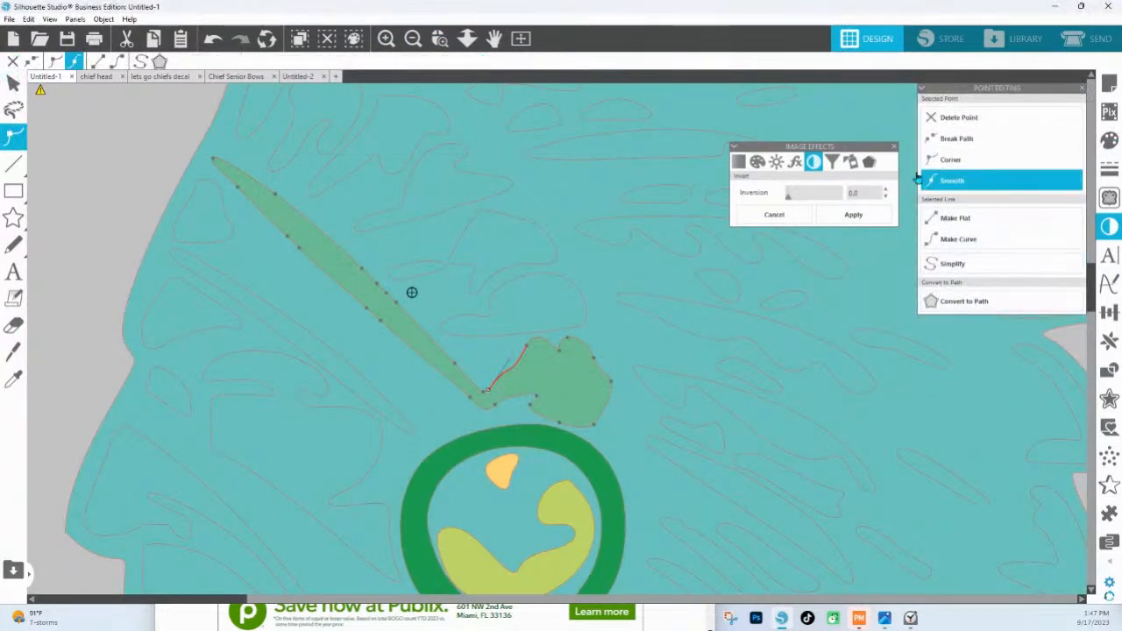
left_click(955, 127)
left_click(955, 126)
left_click(956, 126)
left_click(956, 126)
left_click(955, 126)
left_click(956, 126)
left_click(955, 126)
left_click(956, 127)
left_click(955, 126)
left_click(956, 126)
key("ctrl+z")
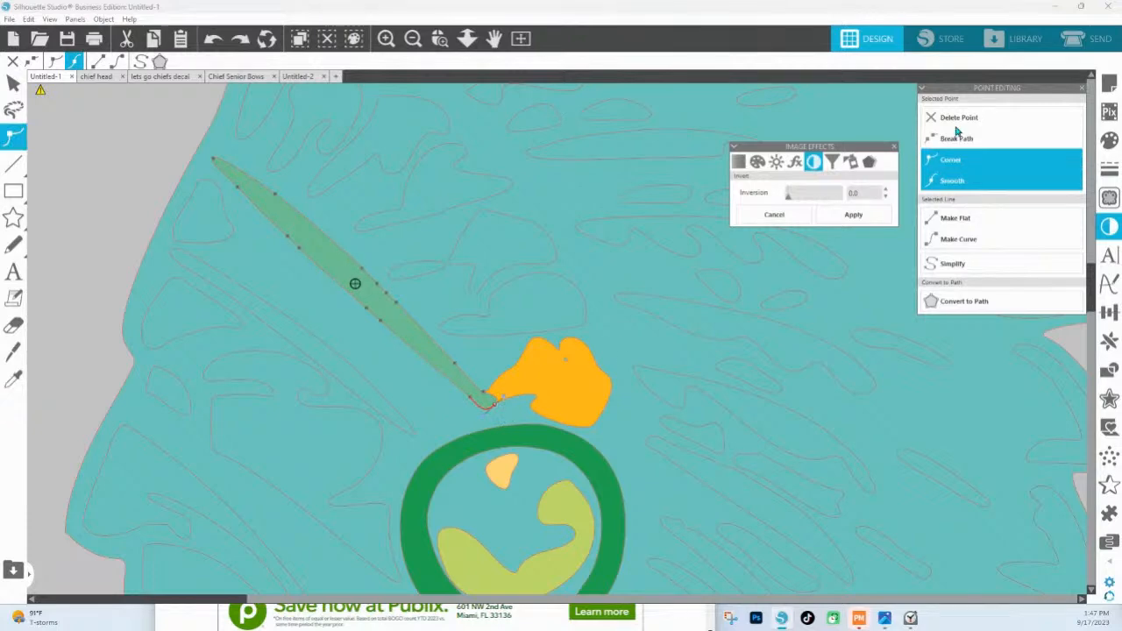
Step: Reshape the green strip's lower end into a clean tip by changing its point type, curving the end segment and moving points
left_click(952, 161)
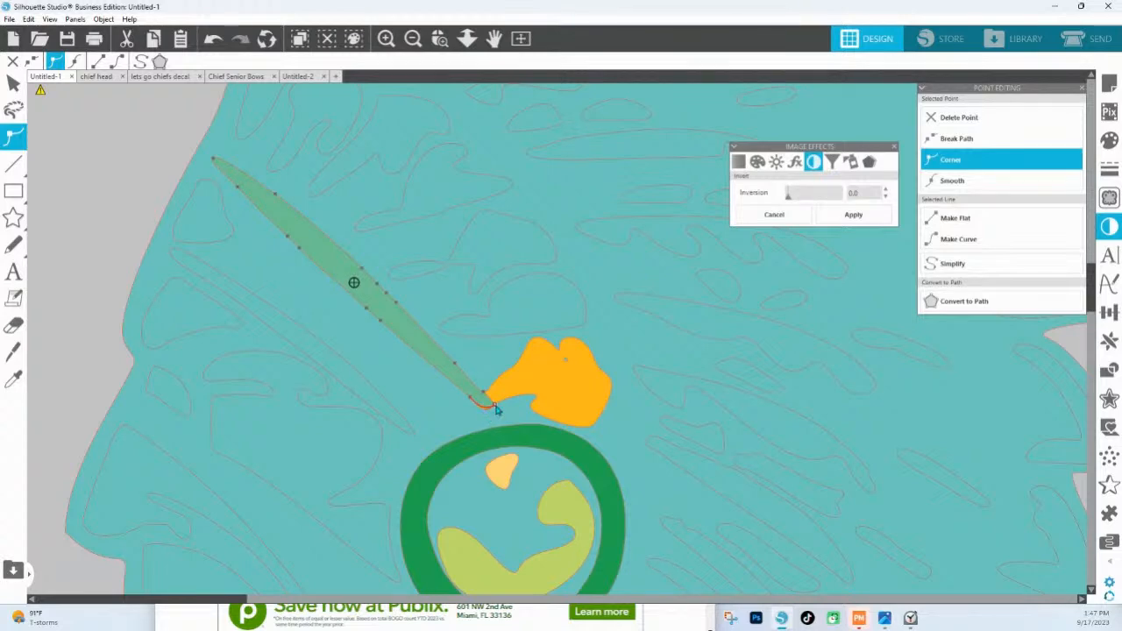
left_click(988, 245)
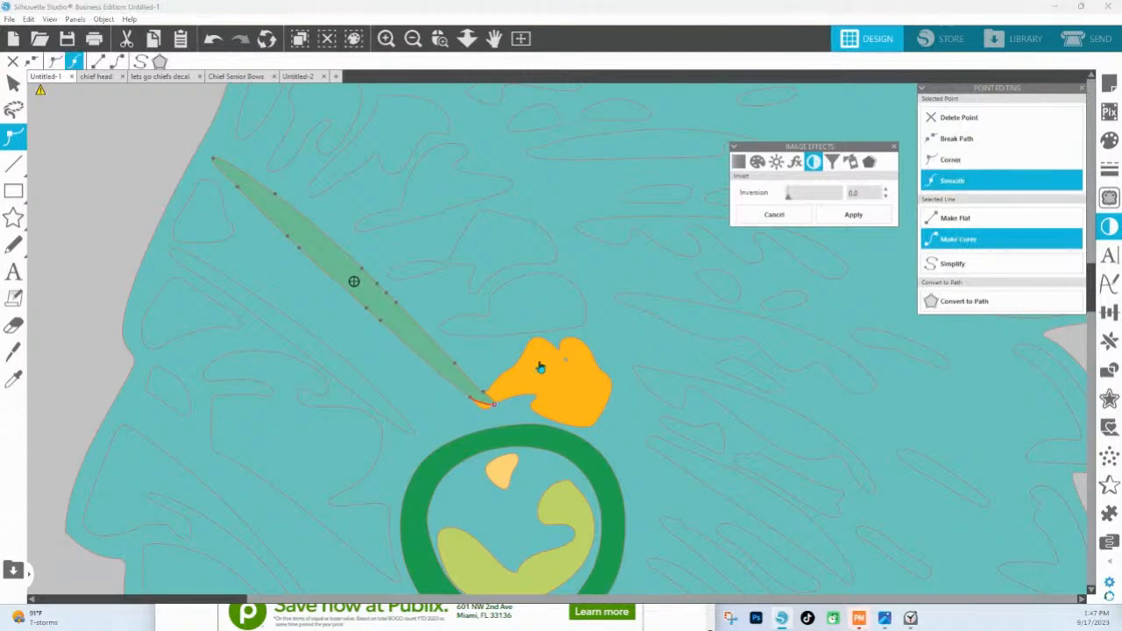
left_click_drag(495, 410, 468, 399)
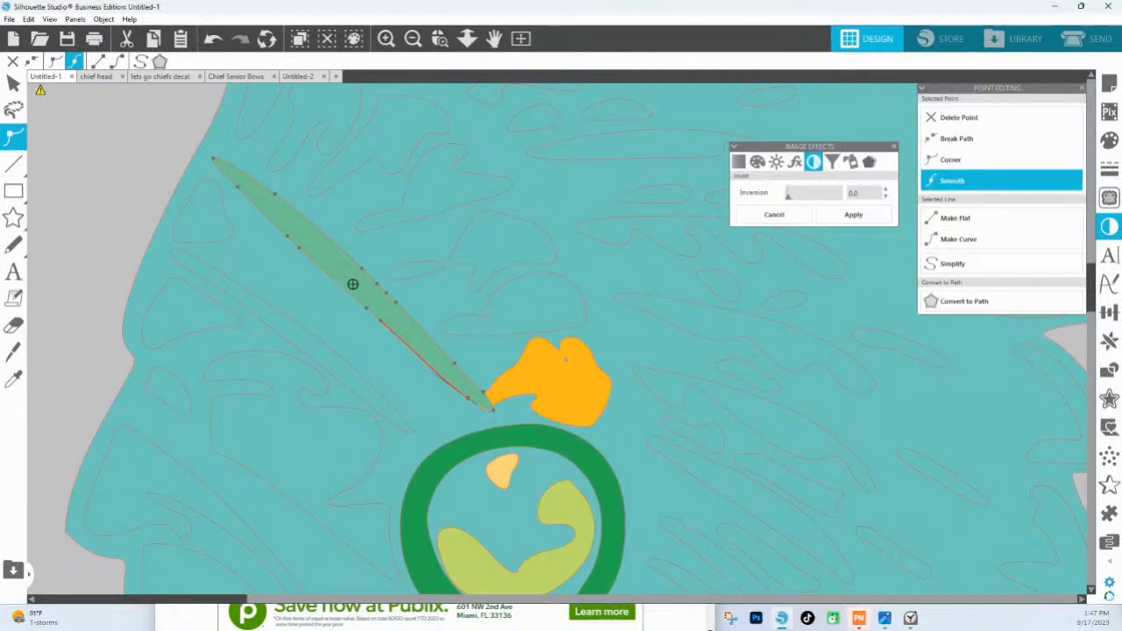
left_click(494, 411)
Step: Delete the long strip's edit points from the orange headband shape, keep only the knot, and finish point editing
left_click(527, 380)
left_click(484, 394)
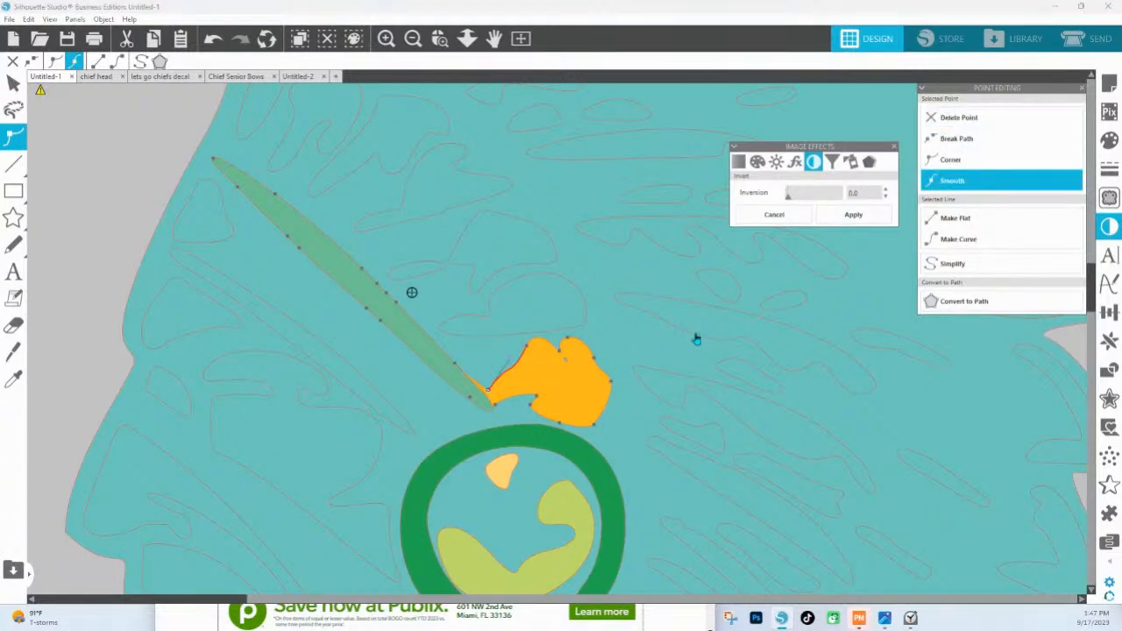
left_click(483, 393)
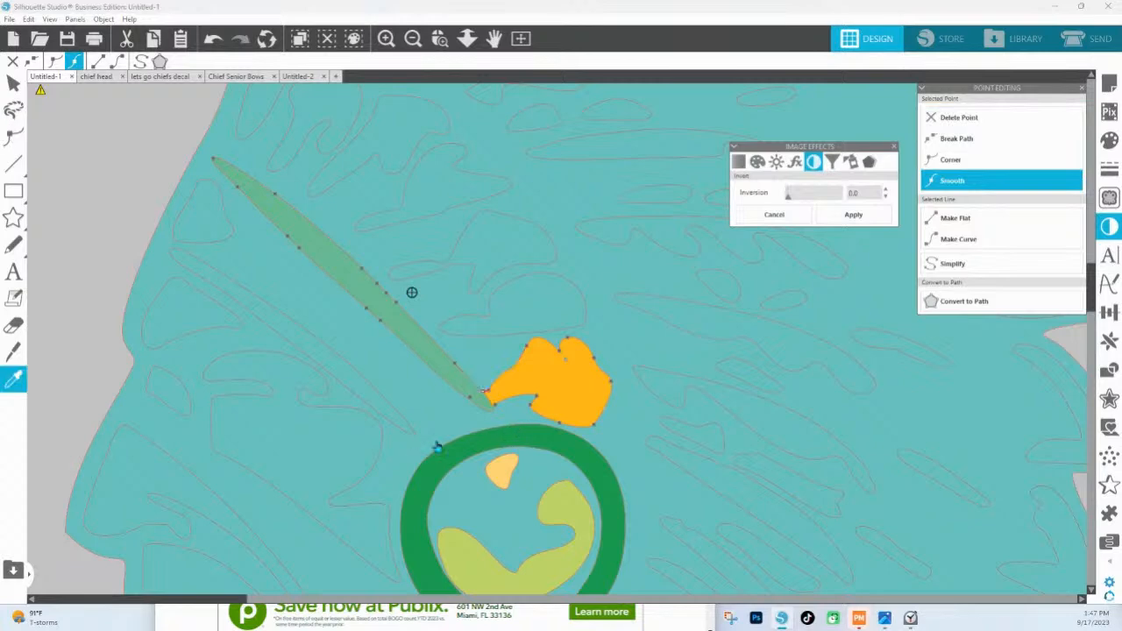
left_click(468, 398)
left_click(958, 121)
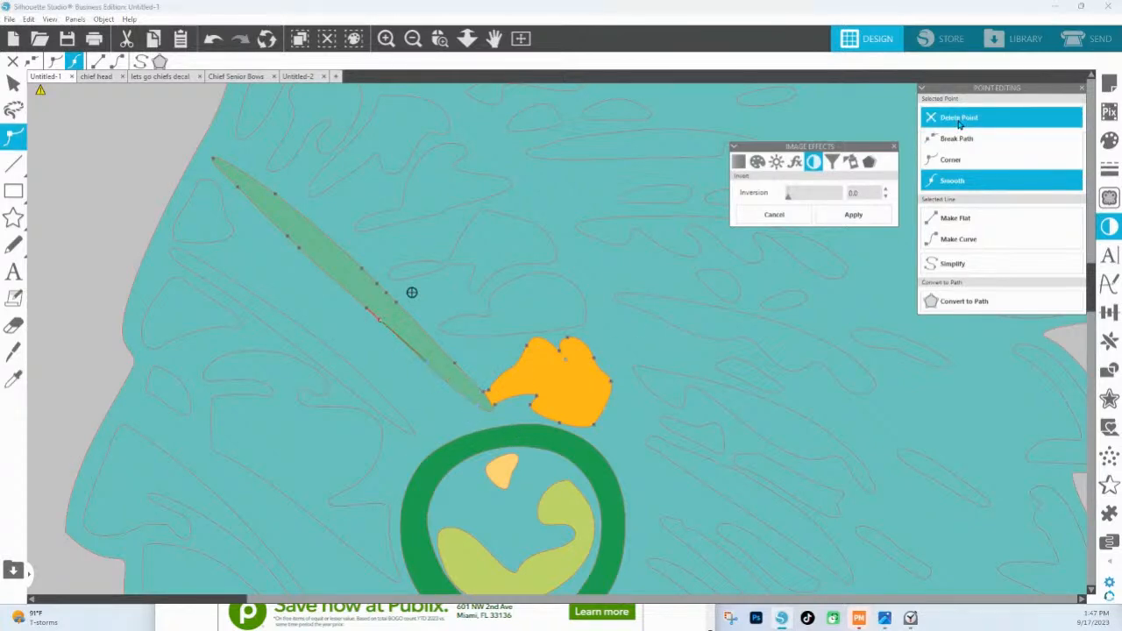
left_click(959, 124)
left_click(959, 123)
left_click(959, 124)
left_click(959, 123)
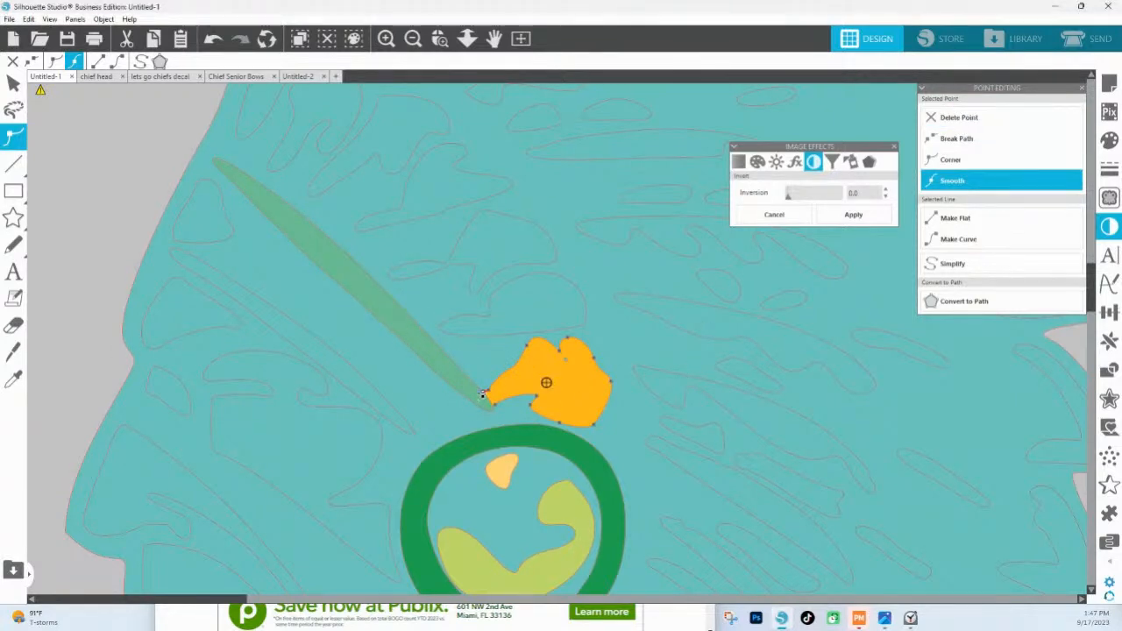
left_click(494, 406)
left_click(94, 185)
Step: Select the orange knot together with the muted green strip, show the Modify options, and reselect only the knot
left_click(593, 396)
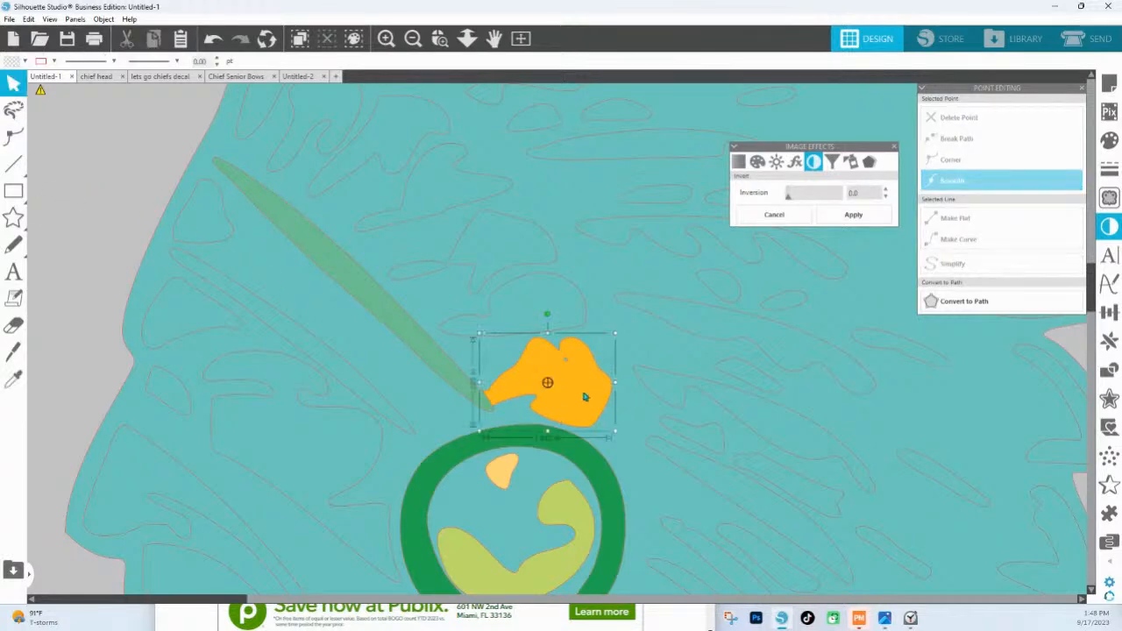
left_click(476, 402, "shift")
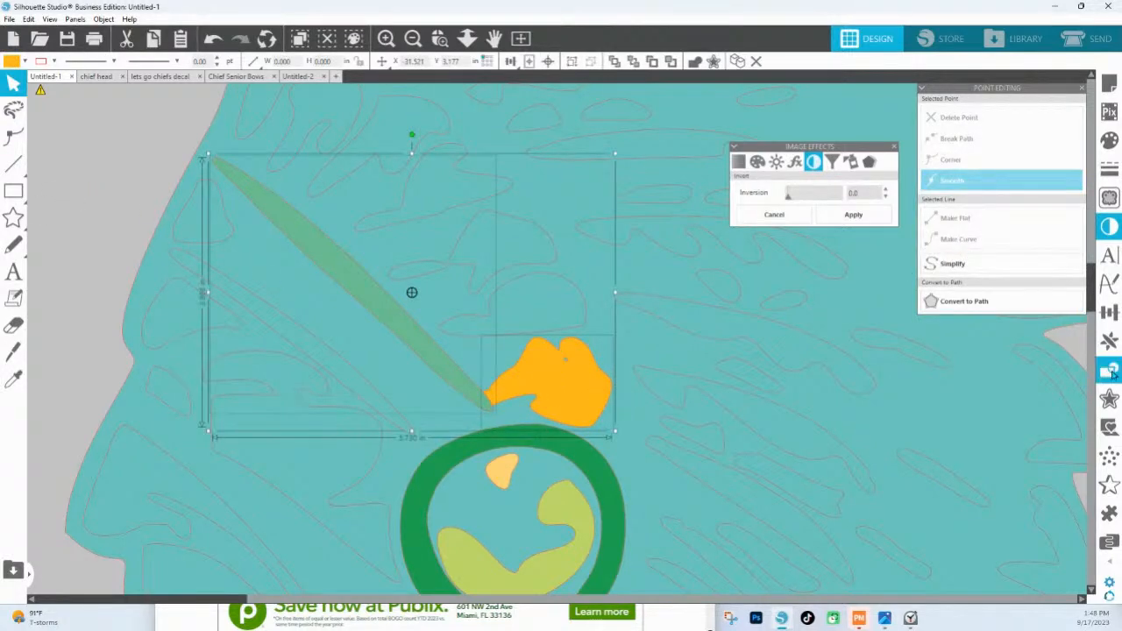
left_click(1109, 369)
left_click(117, 143)
left_click(582, 379)
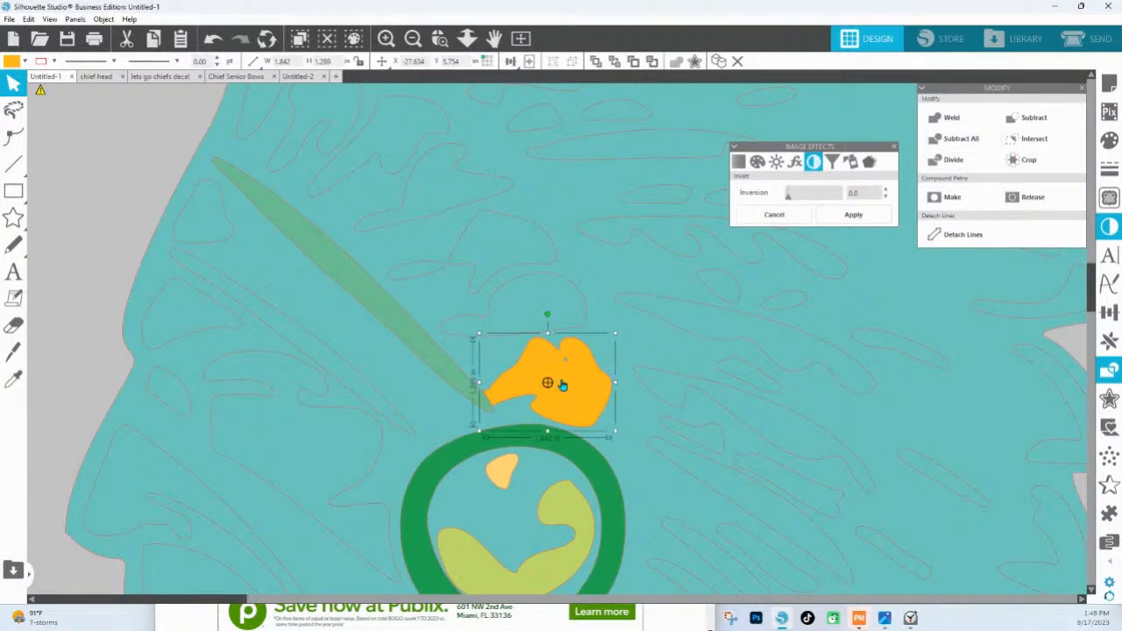
Step: Edit the points of the teal head outline and pull the blunt feather tip right of the earring into a sharp point
scroll(363, 295, "up", 5)
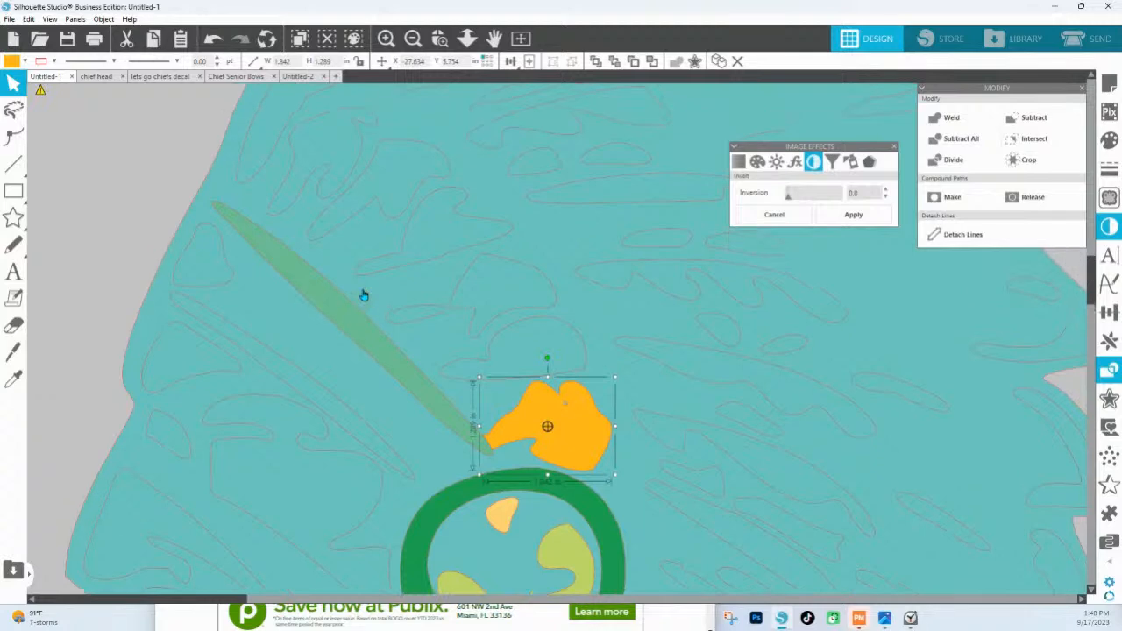
left_click_drag(651, 301, 404, 427)
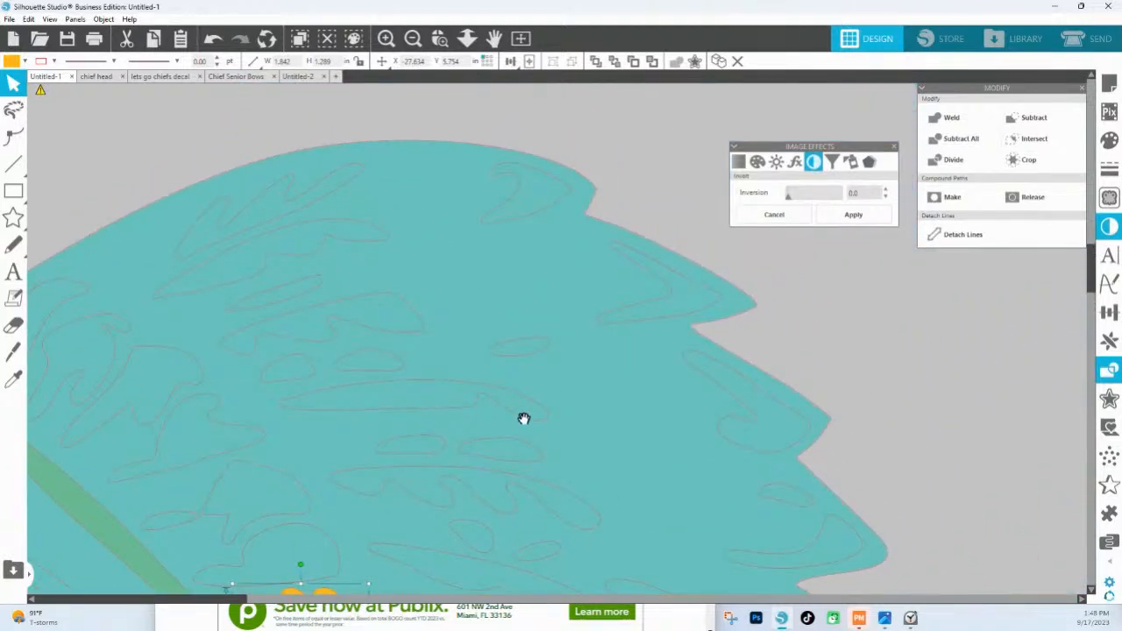
left_click_drag(621, 473, 459, 192)
left_click_drag(548, 396, 385, 373)
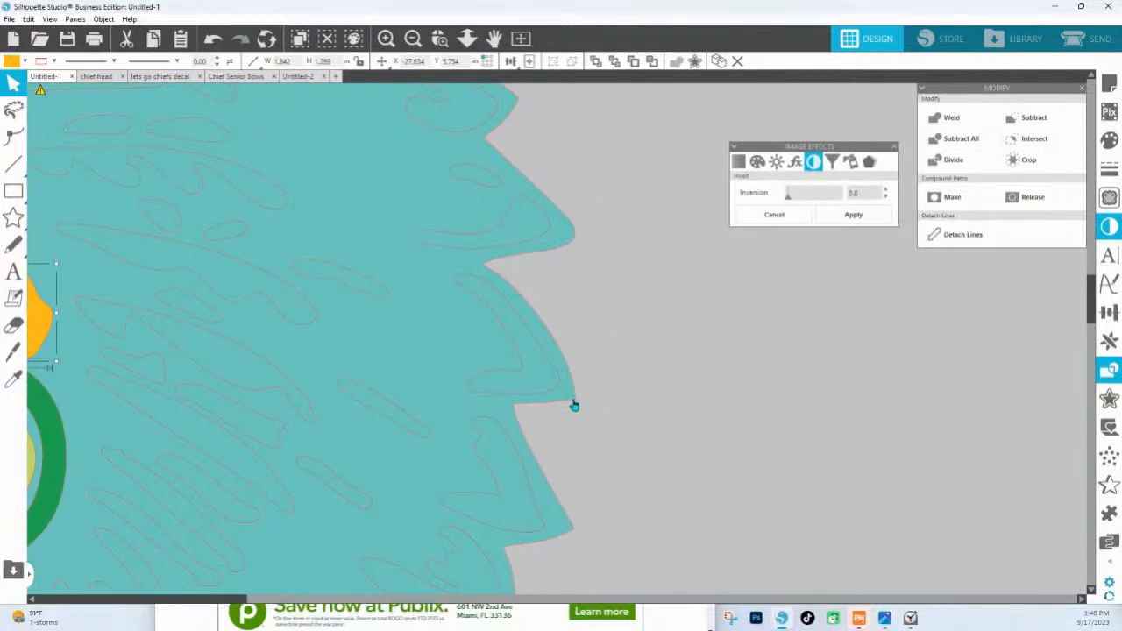
double_click(563, 247)
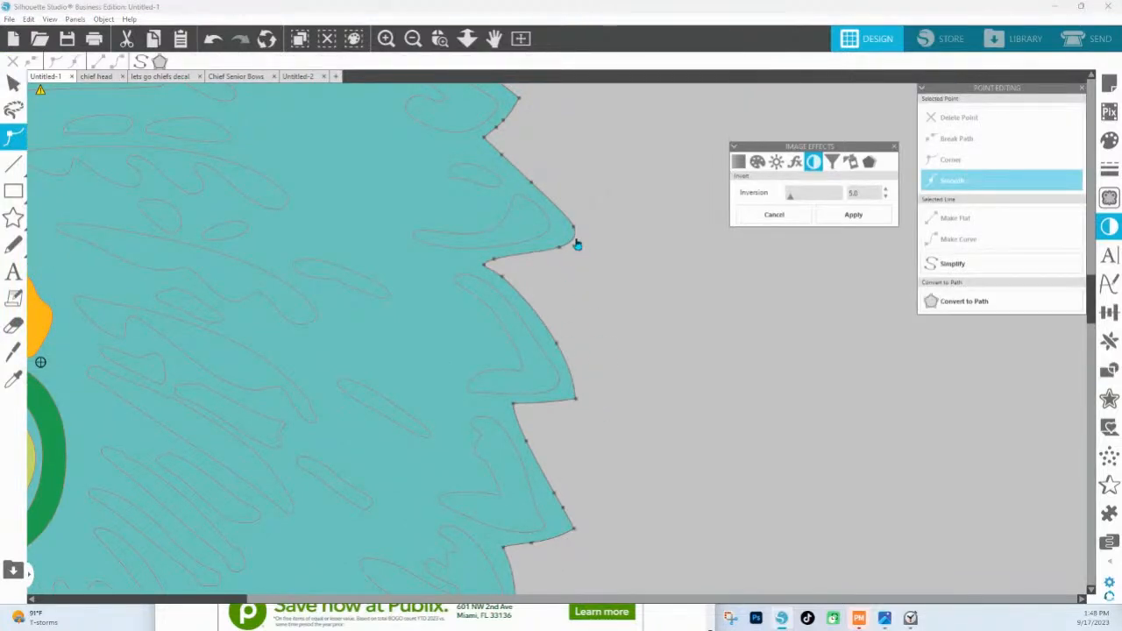
left_click_drag(578, 231, 580, 247)
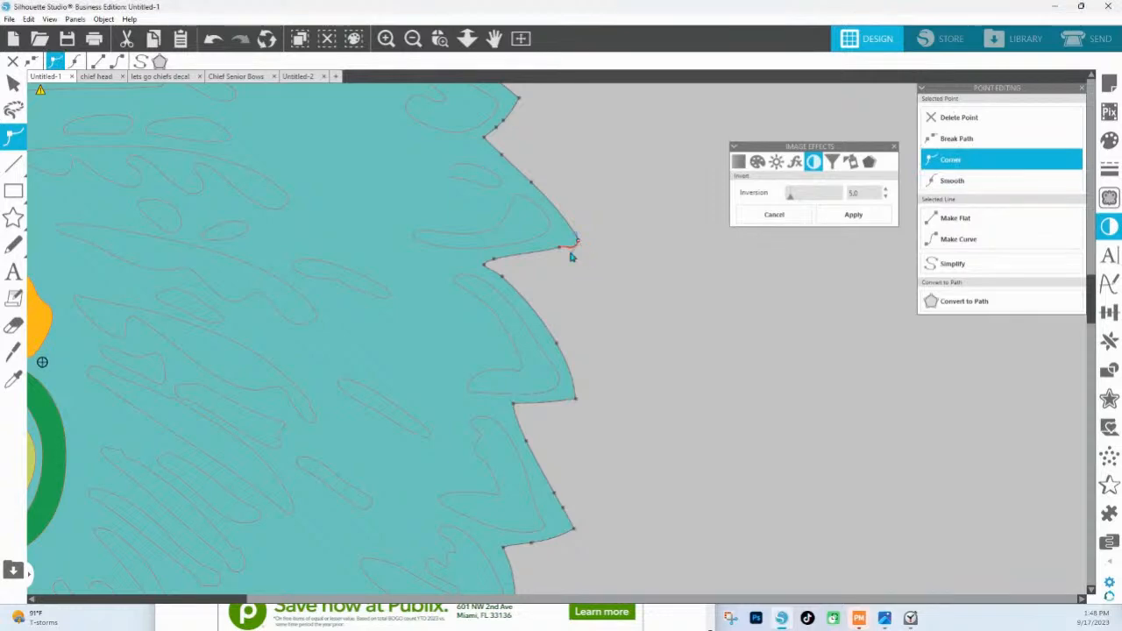
left_click_drag(561, 250, 587, 253)
left_click(585, 249)
Step: Refine the feather's underside and outer edge into smooth curves meeting at a corner tip, and finish point editing
left_click(546, 249)
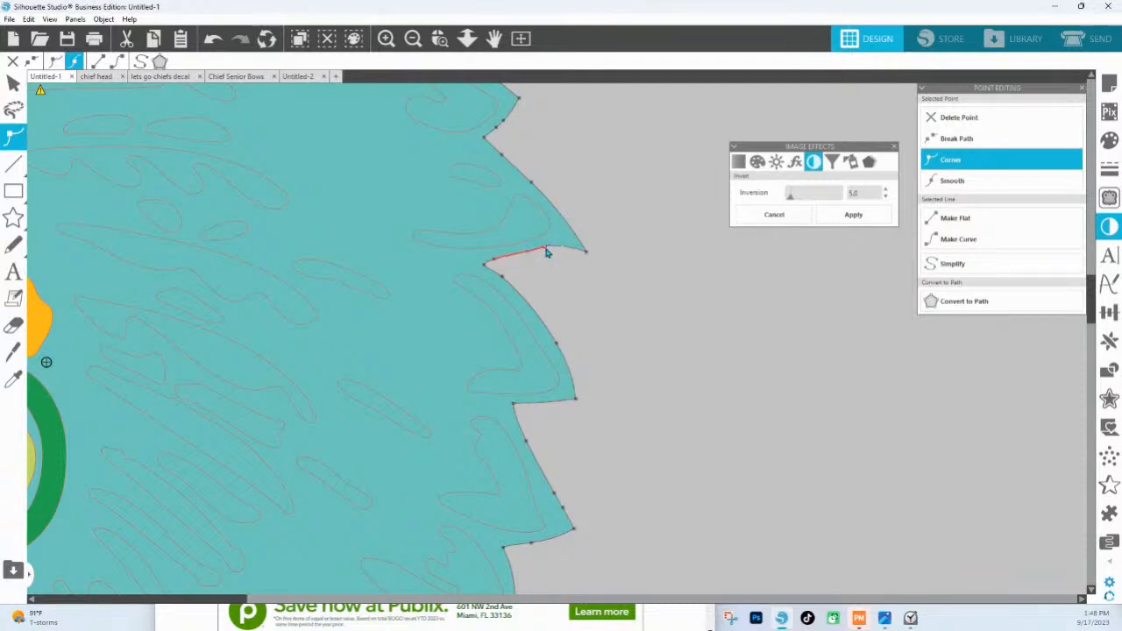
left_click(586, 253)
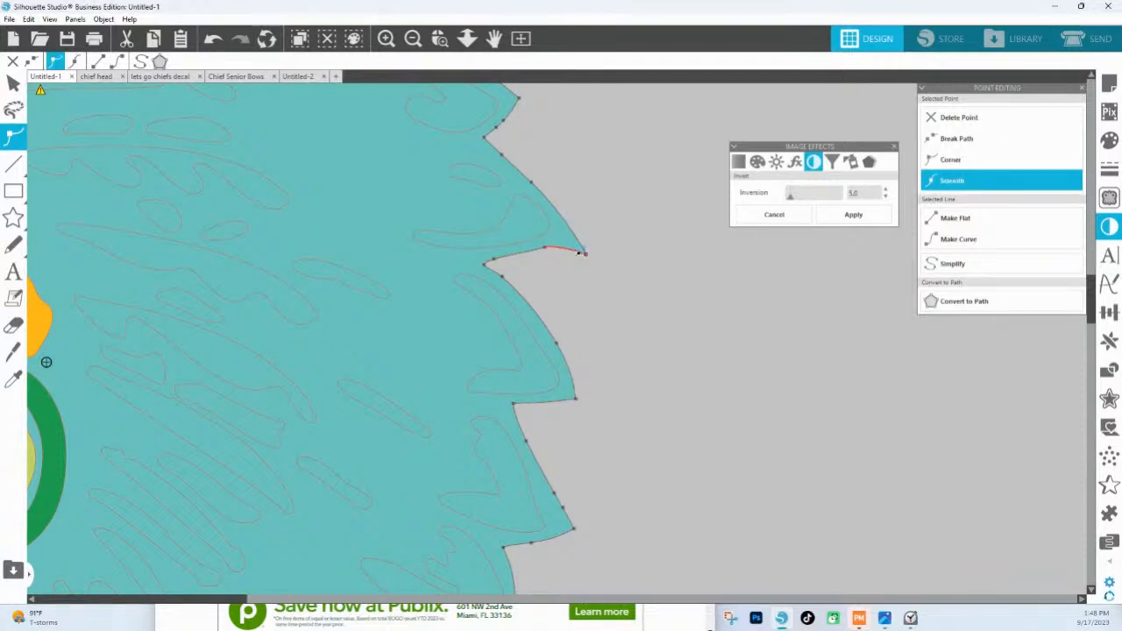
left_click(582, 252)
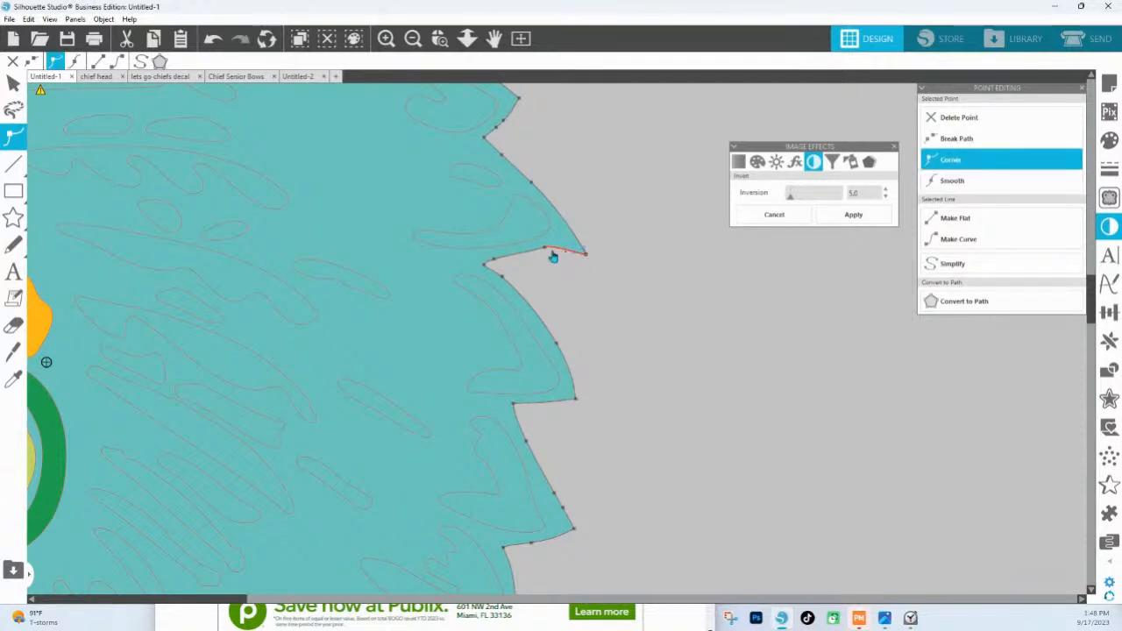
left_click(542, 251)
mouse_move(542, 251)
left_mouse_down()
mouse_move(496, 262)
mouse_move(527, 257)
left_mouse_up()
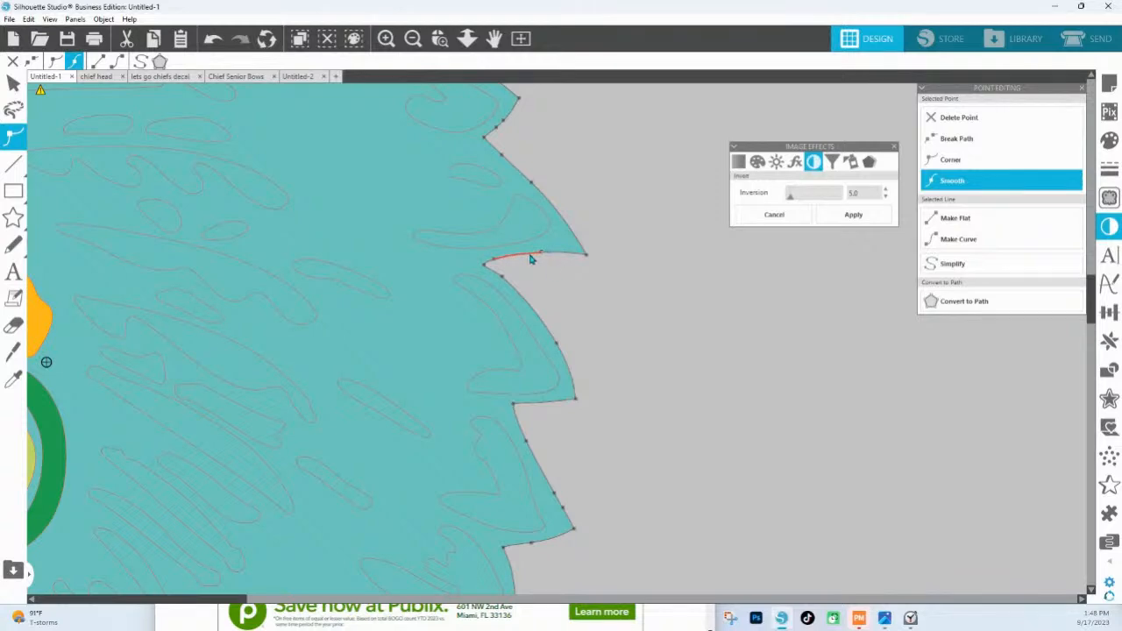
left_click(586, 256)
left_click_drag(588, 252, 583, 235)
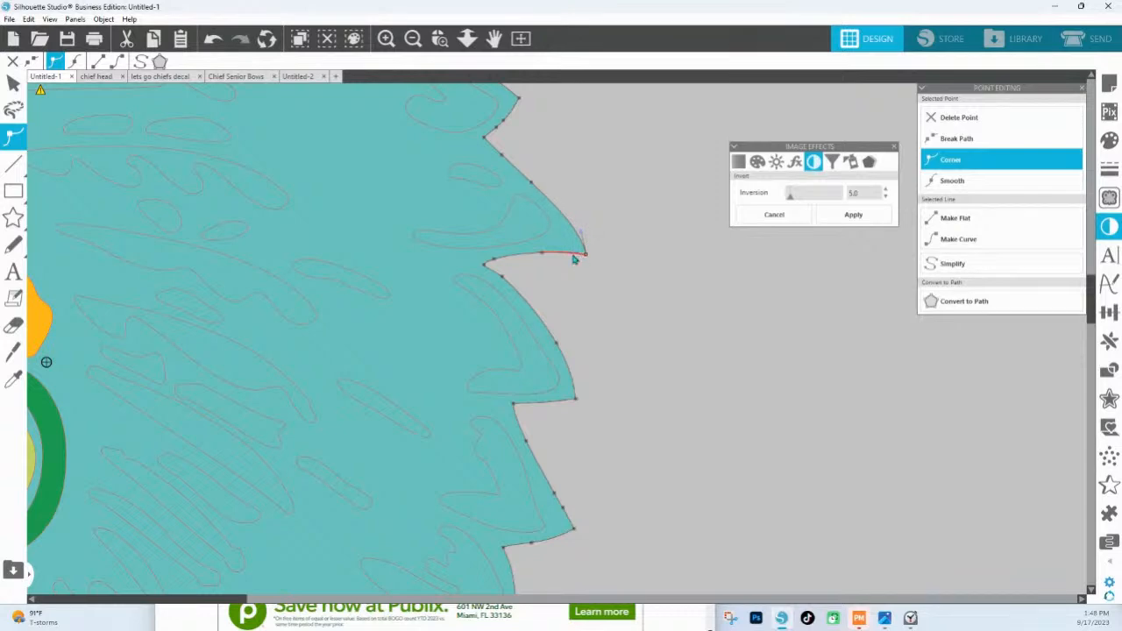
left_click(611, 268)
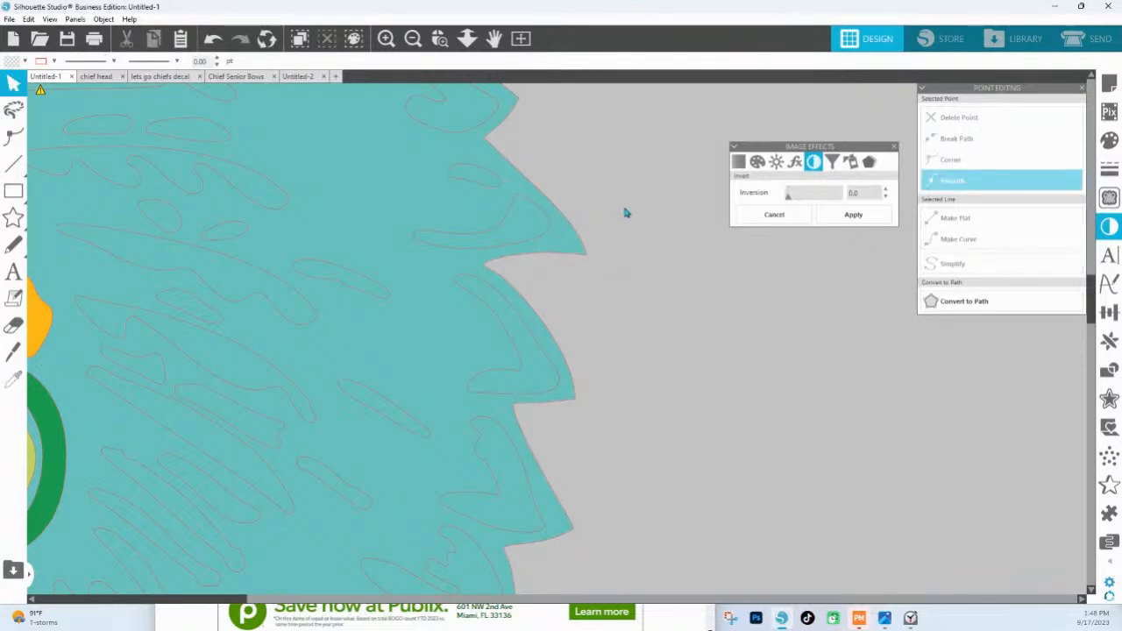
Step: Reopen the teal outline for point editing and select the tip point of the feather two above the sharpened one
scroll(622, 223, "up", 3)
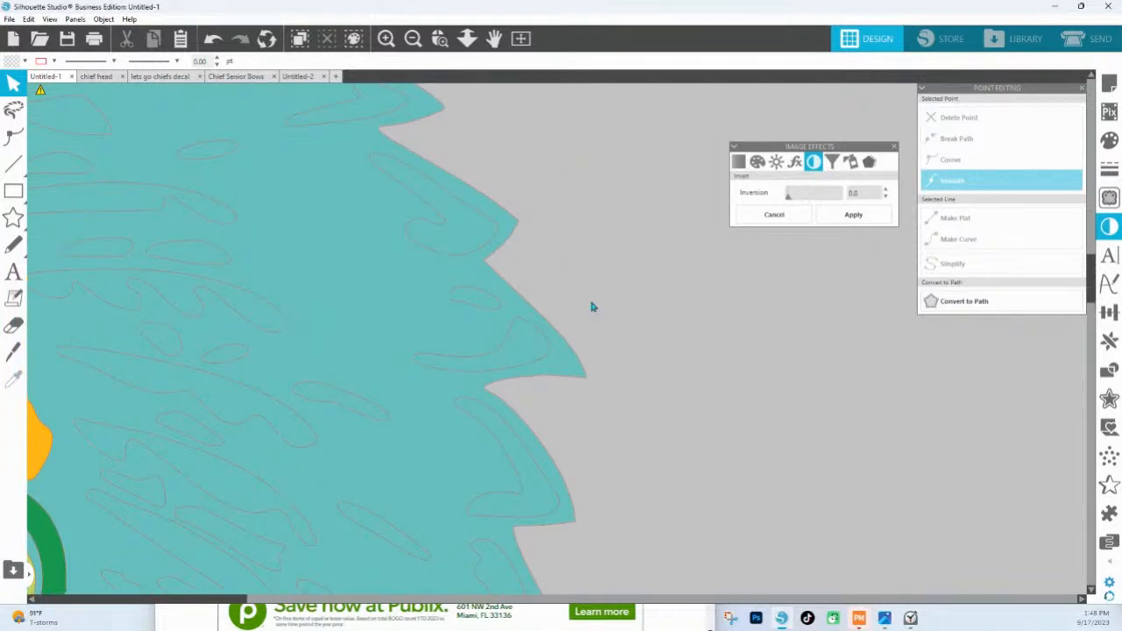
scroll(587, 303, "up", 2)
double_click(424, 180)
left_click(444, 184)
left_click(446, 180)
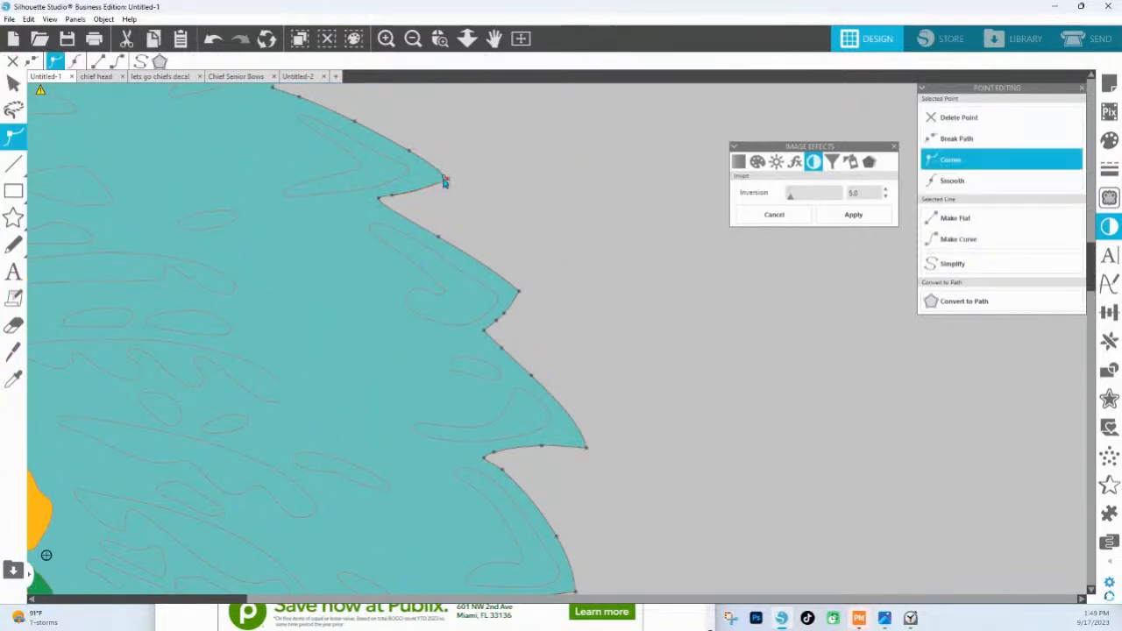
Step: Examine the traced head's outer edge points along the headdress and neck, and leave point editing
key("space")
left_click_drag(476, 149, 581, 335)
left_click_drag(389, 254, 391, 256)
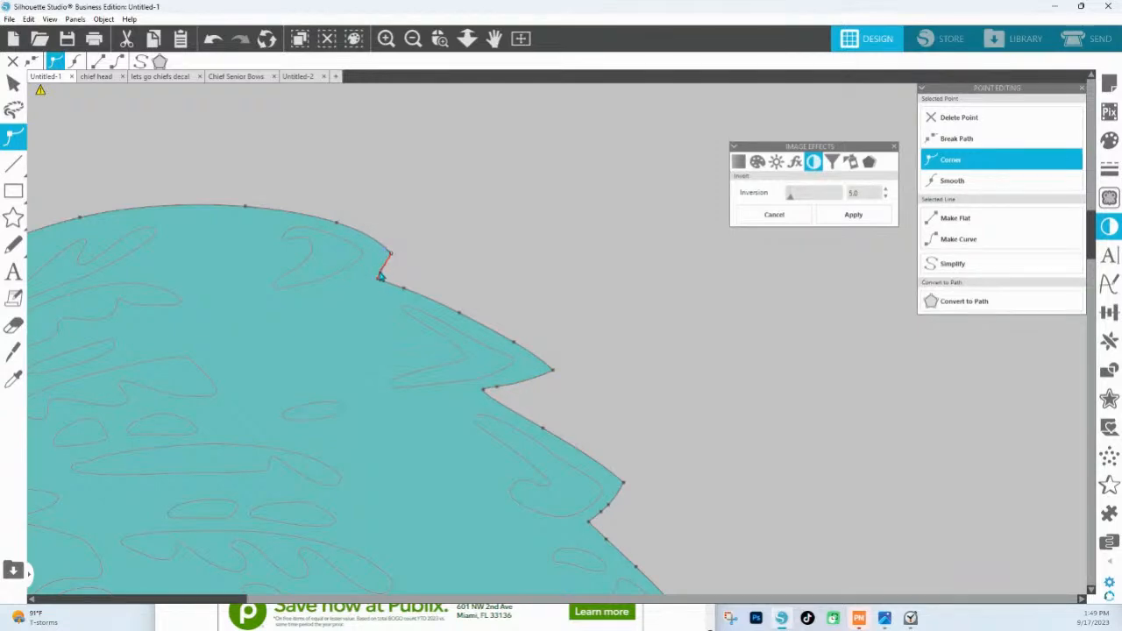
mouse_move(641, 426)
left_mouse_down()
mouse_move(453, 135)
mouse_move(489, 39)
left_mouse_up()
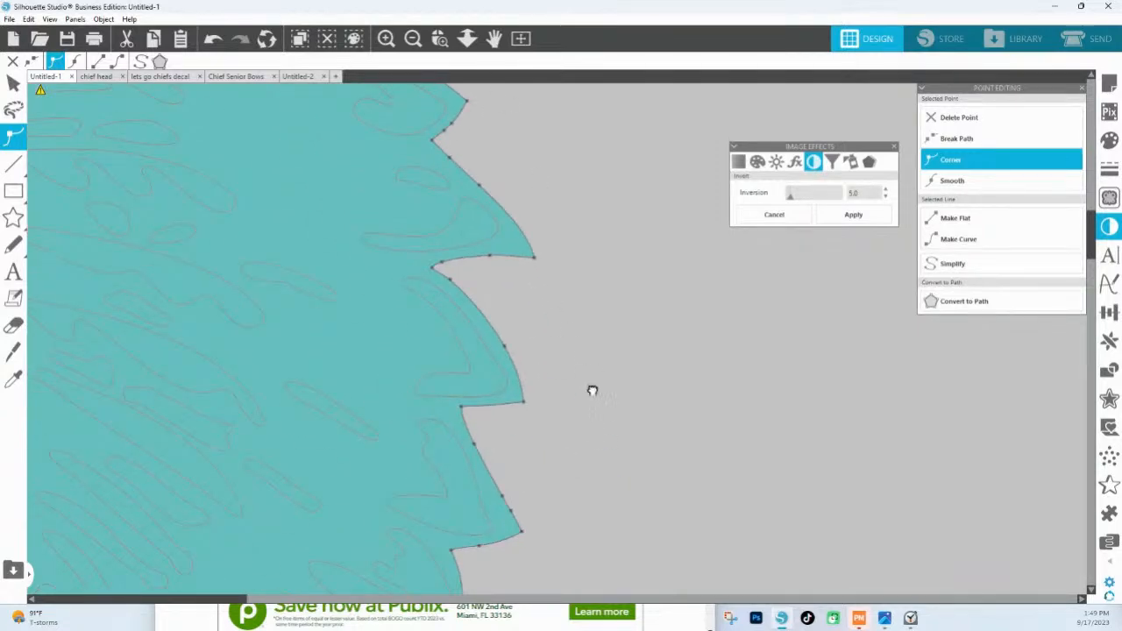
left_click_drag(598, 438, 582, 198)
left_click_drag(551, 441, 619, 275)
left_click_drag(478, 433, 721, 368)
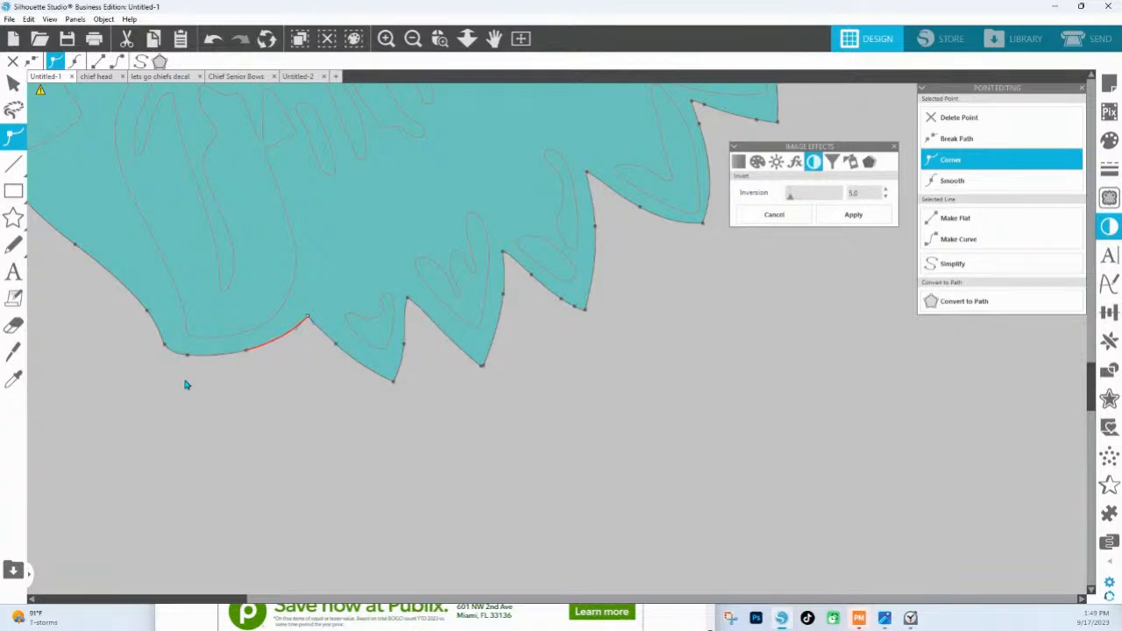
left_click(467, 38)
left_click_drag(448, 322, 412, 382)
scroll(504, 347, "up", 2)
scroll(504, 350, "up", 2)
left_click(967, 380)
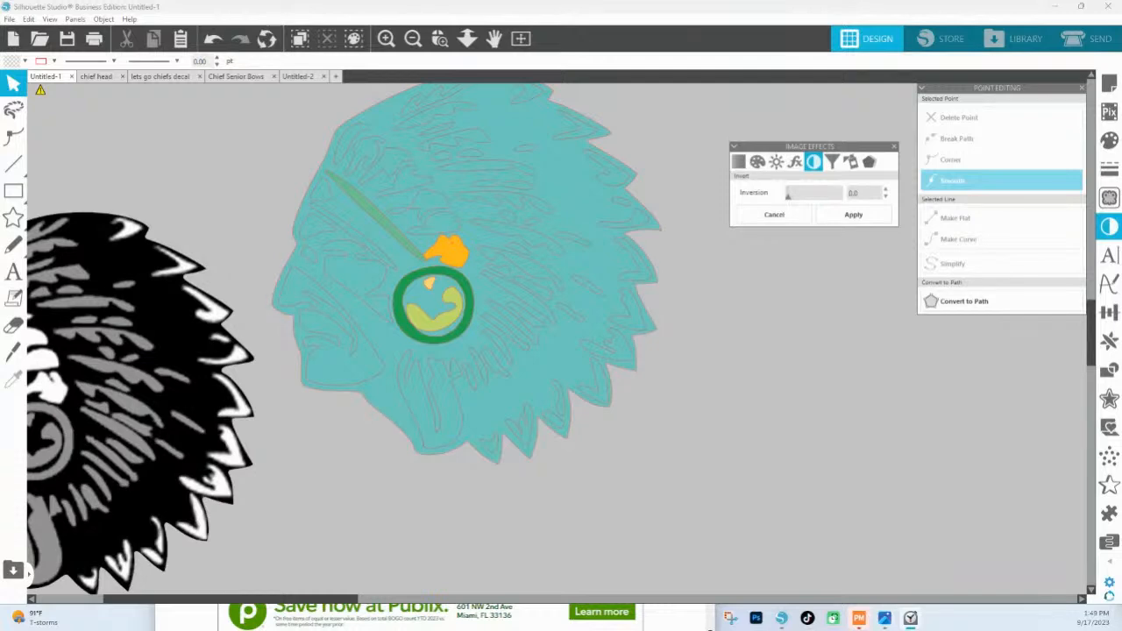
left_click(783, 441)
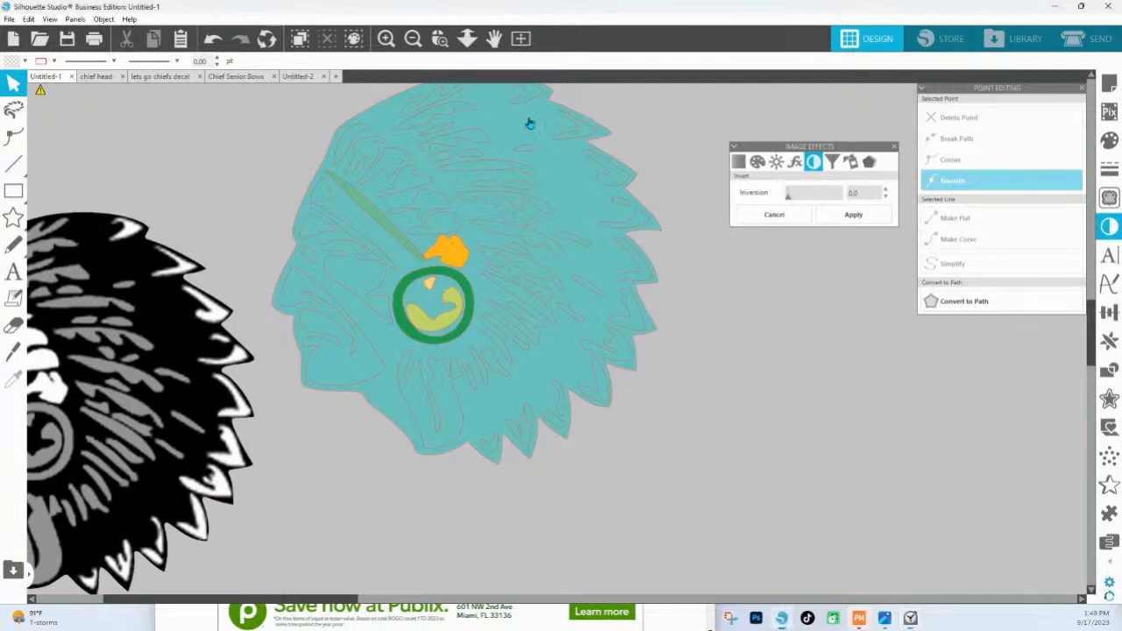
Step: Take a screen snip of the orange, brown and black reference head and place it beside the traced head
left_click(463, 48)
scroll(524, 236, "down", 3)
left_click(13, 83)
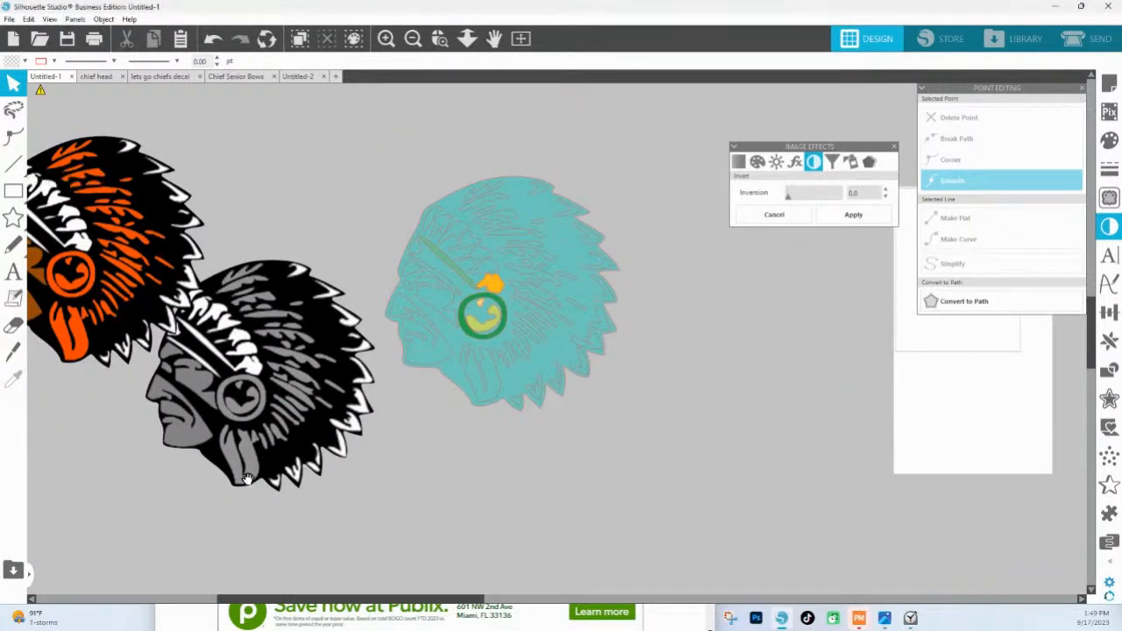
left_click(730, 619)
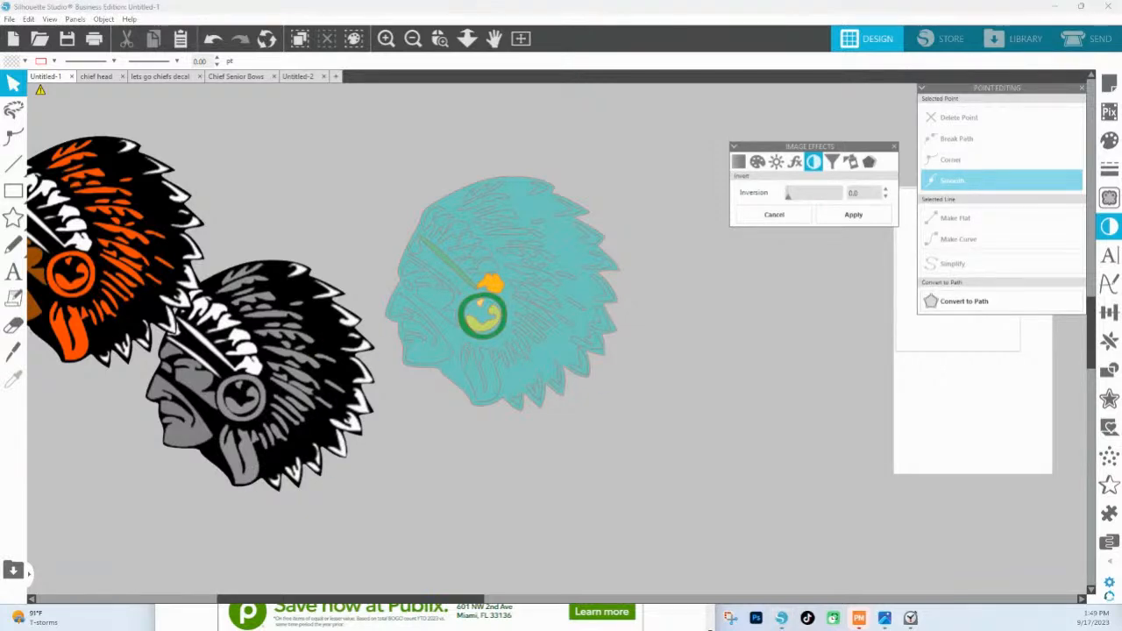
left_click_drag(796, 451, 1071, 278)
left_click_drag(796, 317, 727, 480)
key("space")
mouse_move(461, 494)
left_mouse_down()
mouse_move(383, 481)
mouse_move(459, 497)
mouse_move(451, 493)
left_mouse_up()
Step: Fill all the face shapes of the traced head with the brown sampled from the reference head's face
left_click(369, 365)
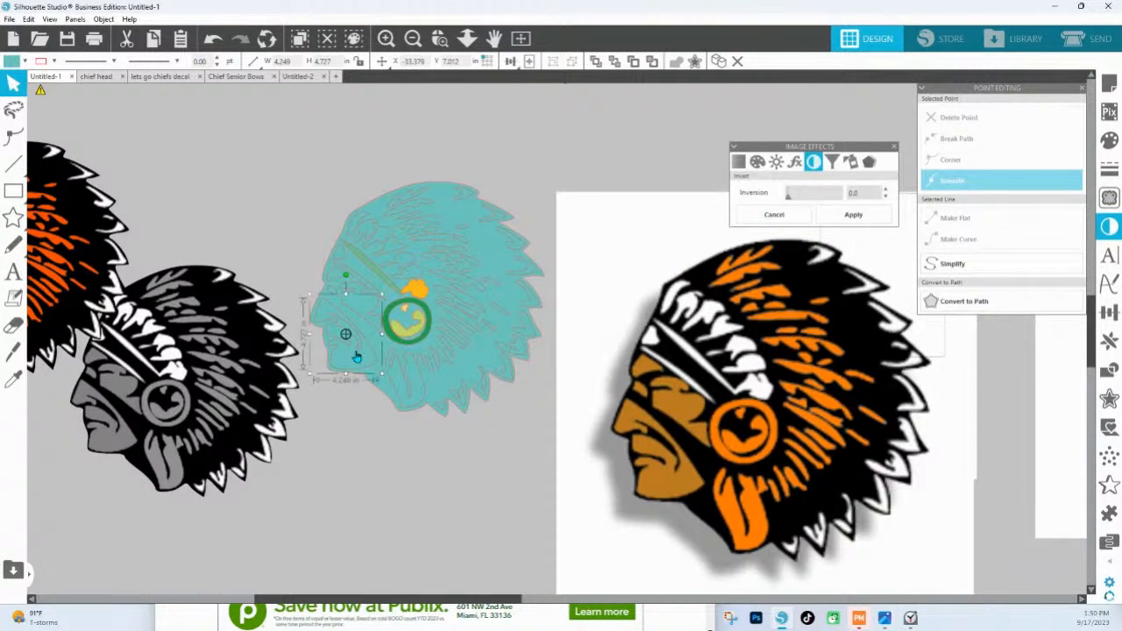
left_click(332, 298, "shift")
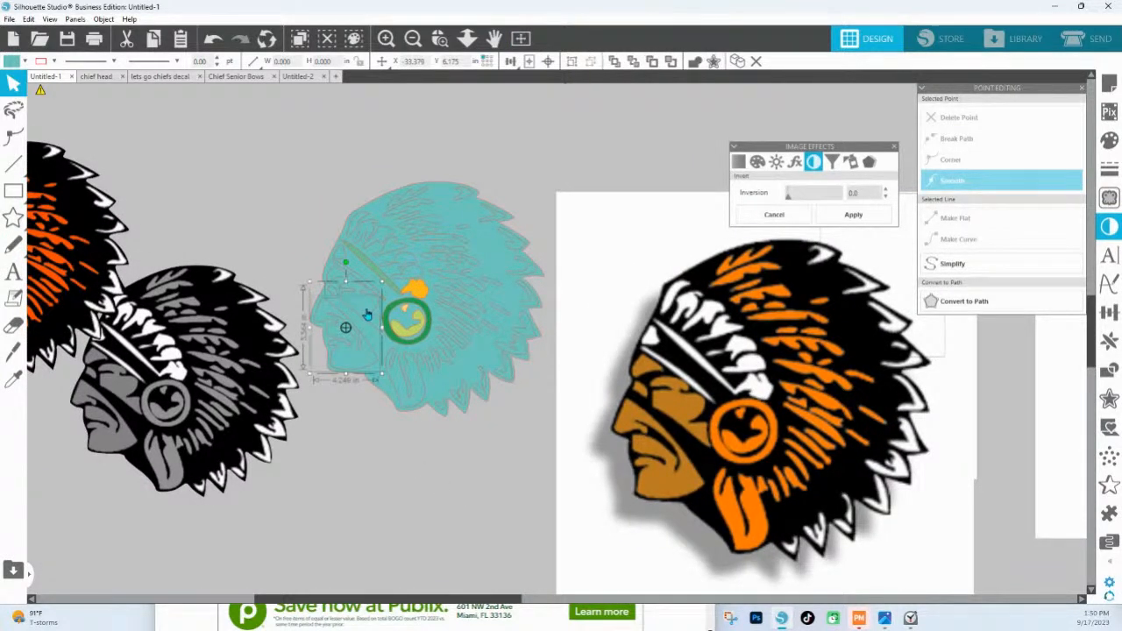
left_click(359, 319, "shift")
left_click(334, 285, "shift")
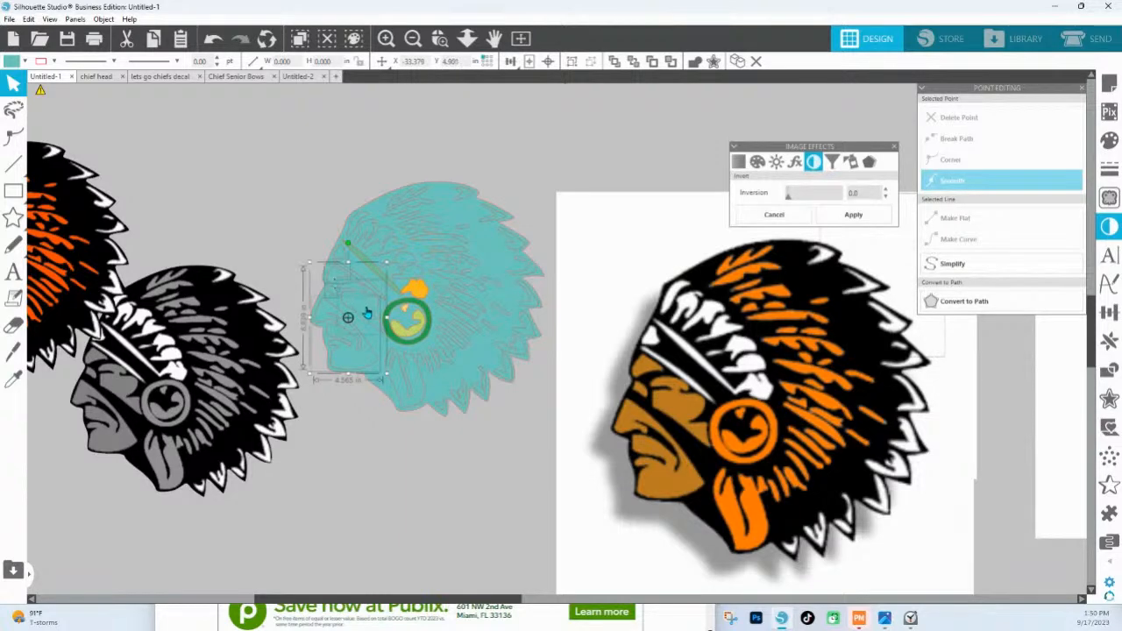
left_click(1109, 141)
left_click(1047, 136)
left_click(672, 405)
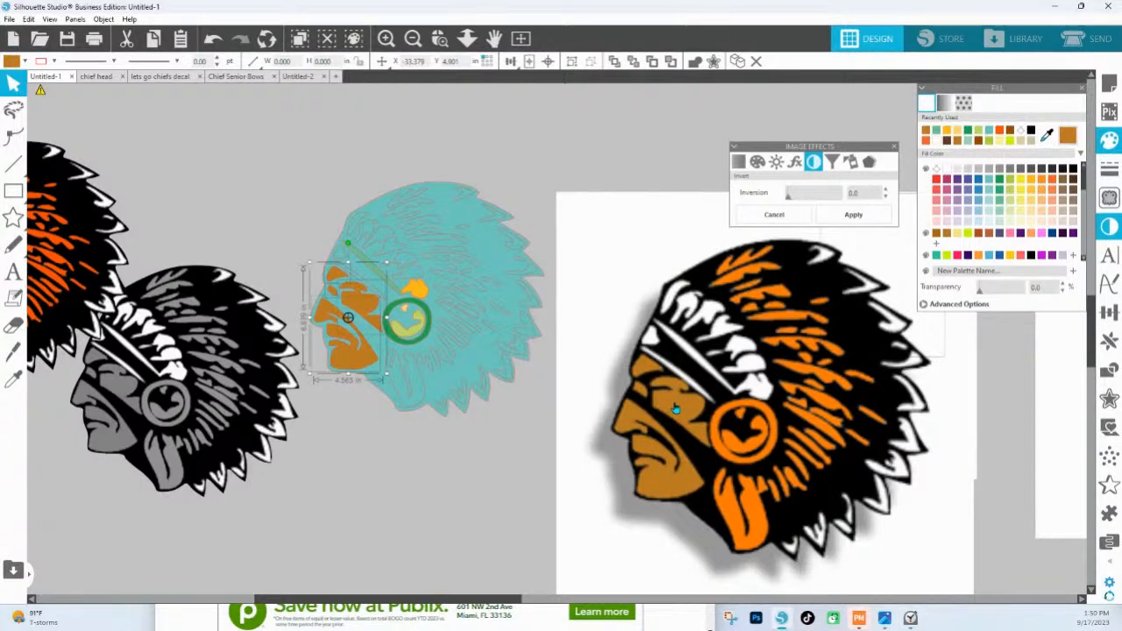
key("v")
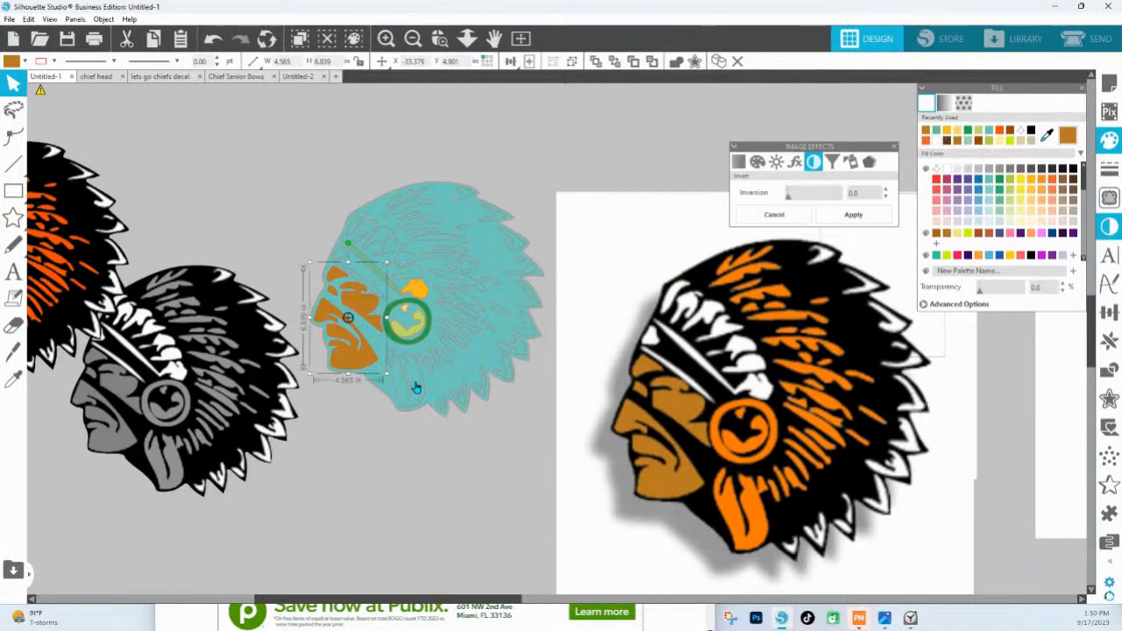
Step: Fill the round earpiece ring and its inner shapes with the orange sampled from the reference image
left_click(419, 344)
left_click(417, 334, "shift")
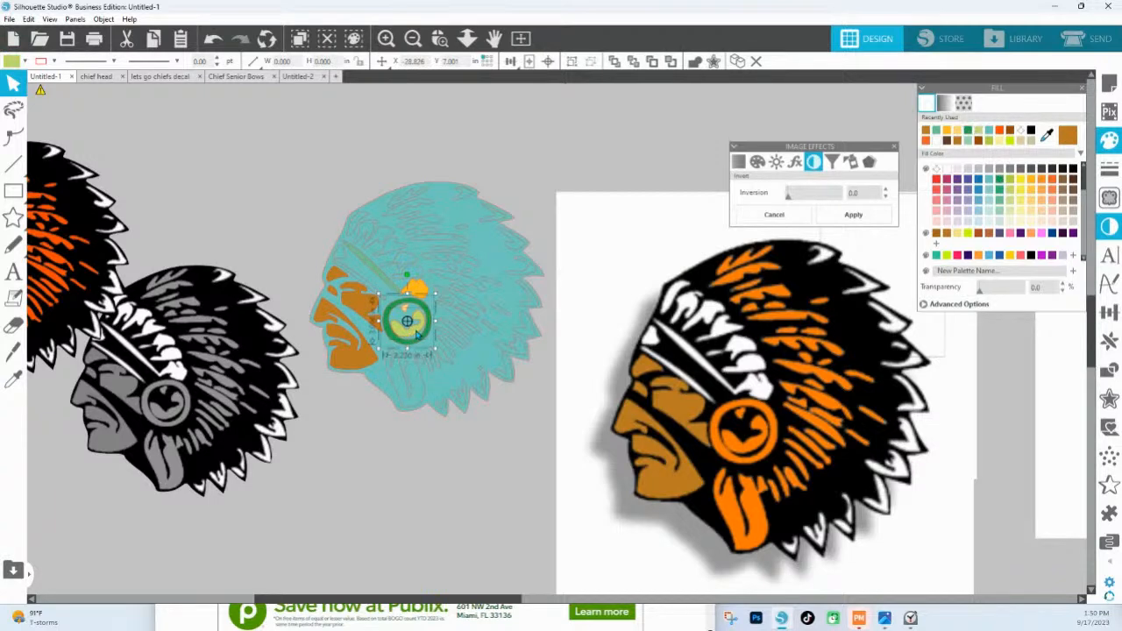
key("i")
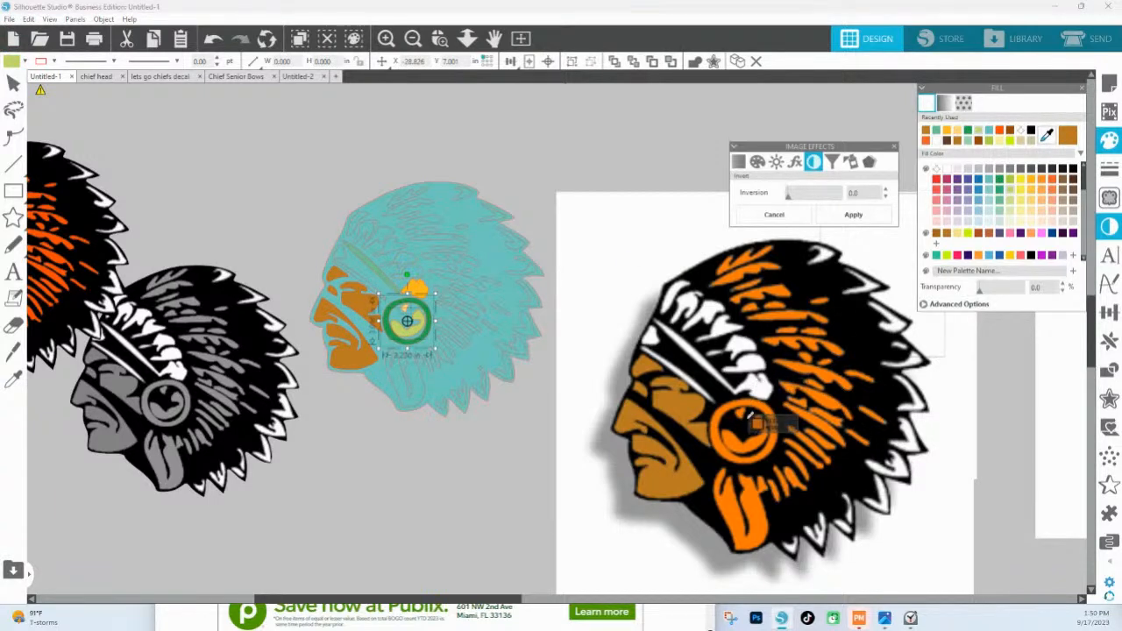
left_click(741, 442)
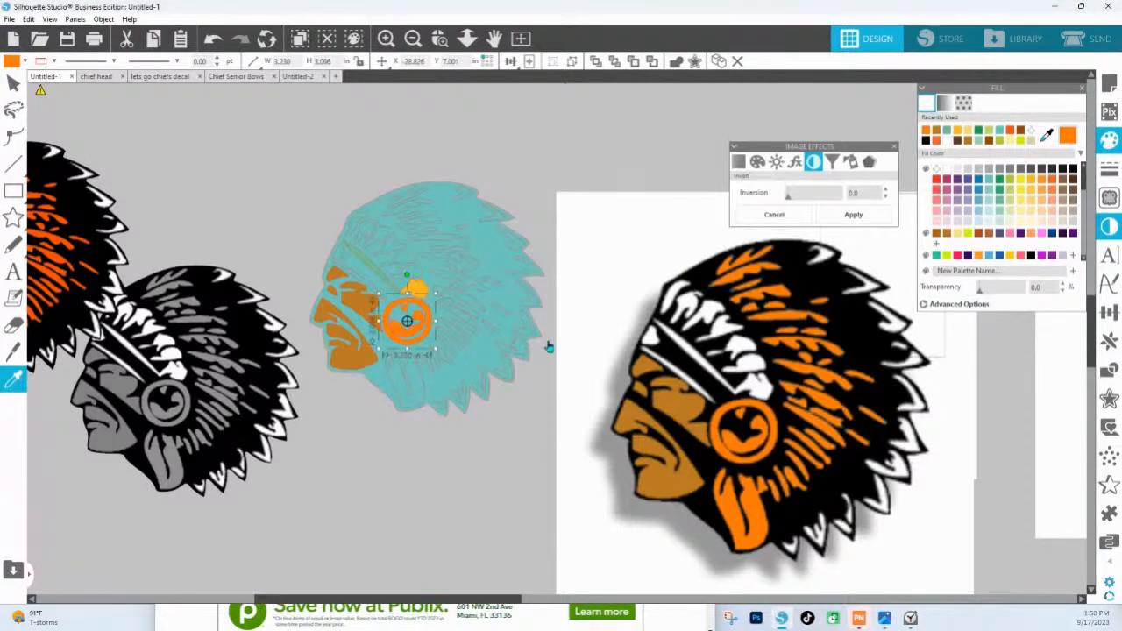
Step: Fill the headband stripes above the face with white
left_click(341, 264)
left_click(369, 269, "shift")
left_click(361, 283, "shift")
left_click(947, 174)
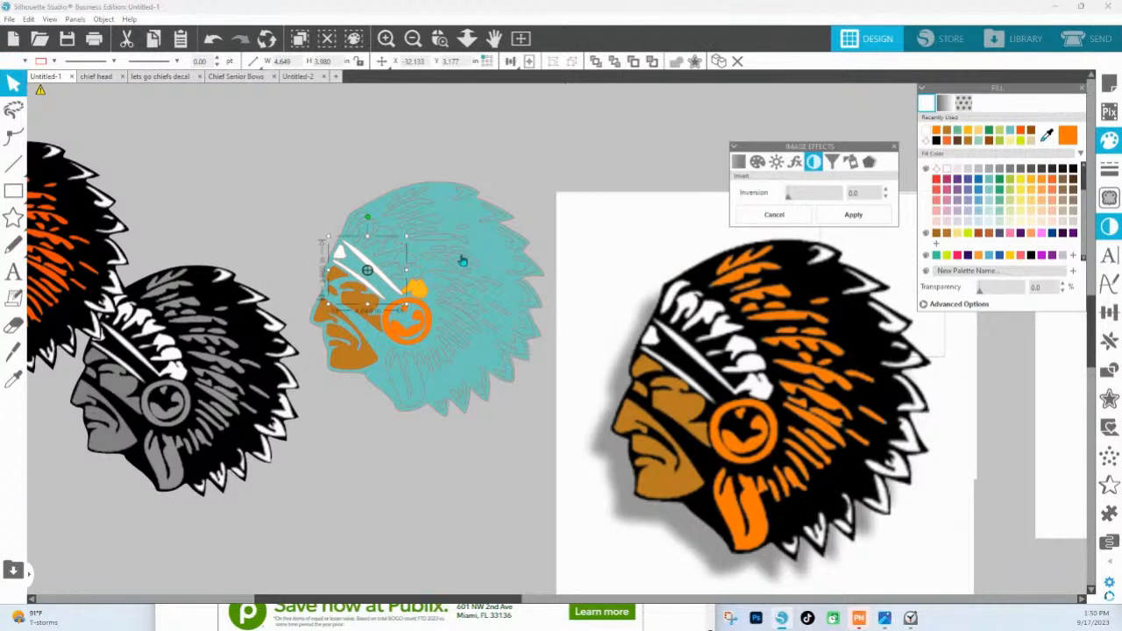
Step: Fill the feather tips along the headdress's outer edge with white
left_click(475, 158)
left_click(464, 202)
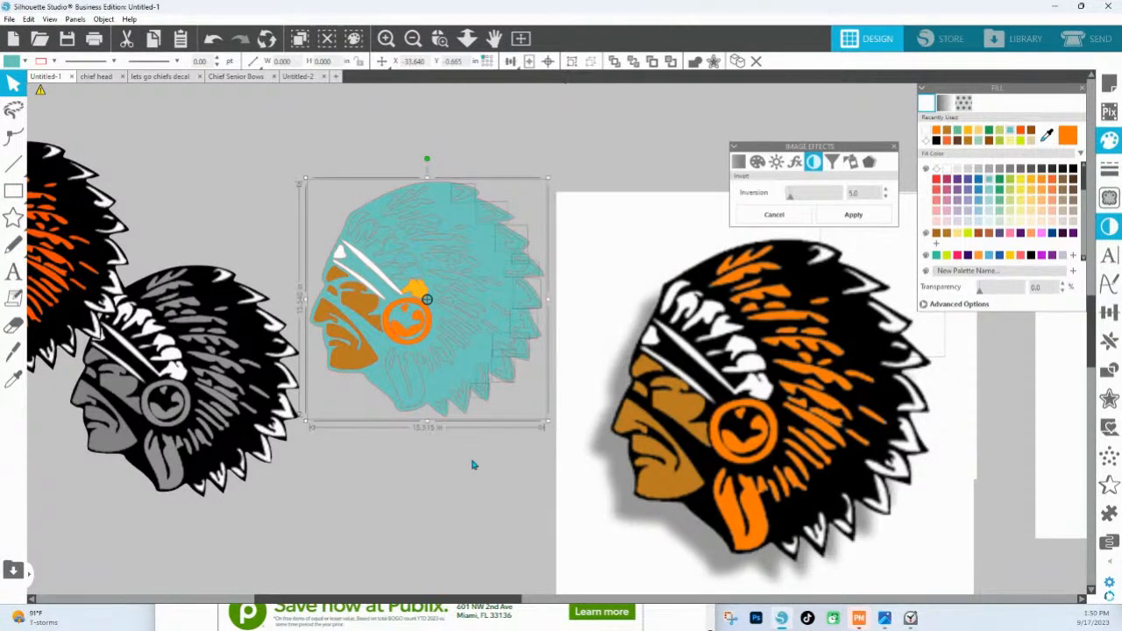
left_click(436, 382)
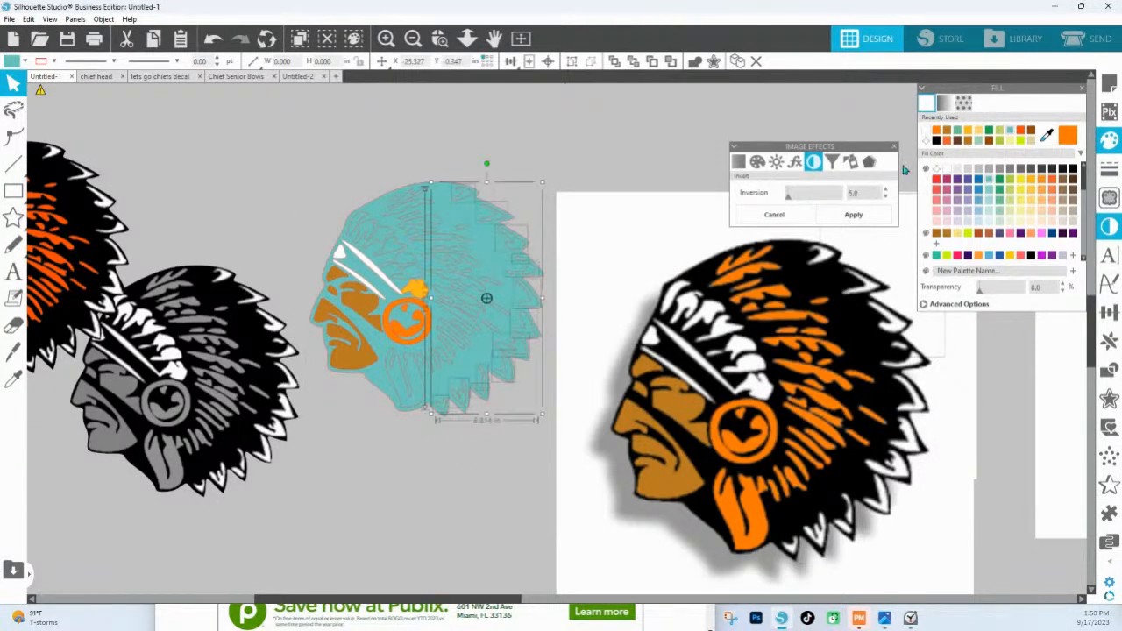
left_click(949, 173)
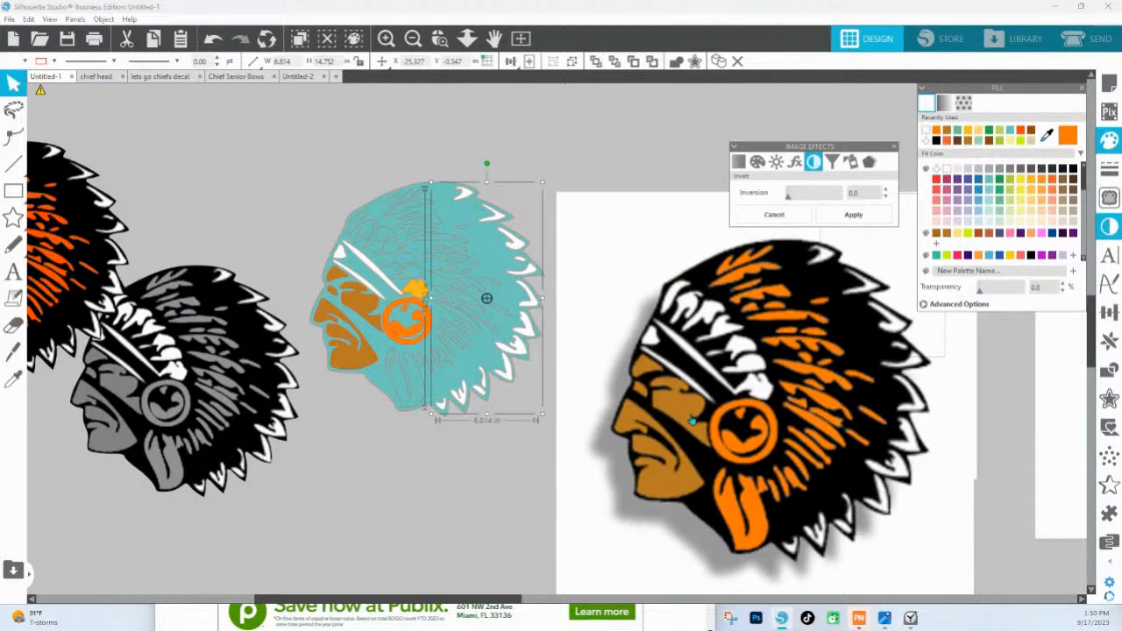
Step: Select the feather shapes just above the headband and fill them with white
left_click(410, 188)
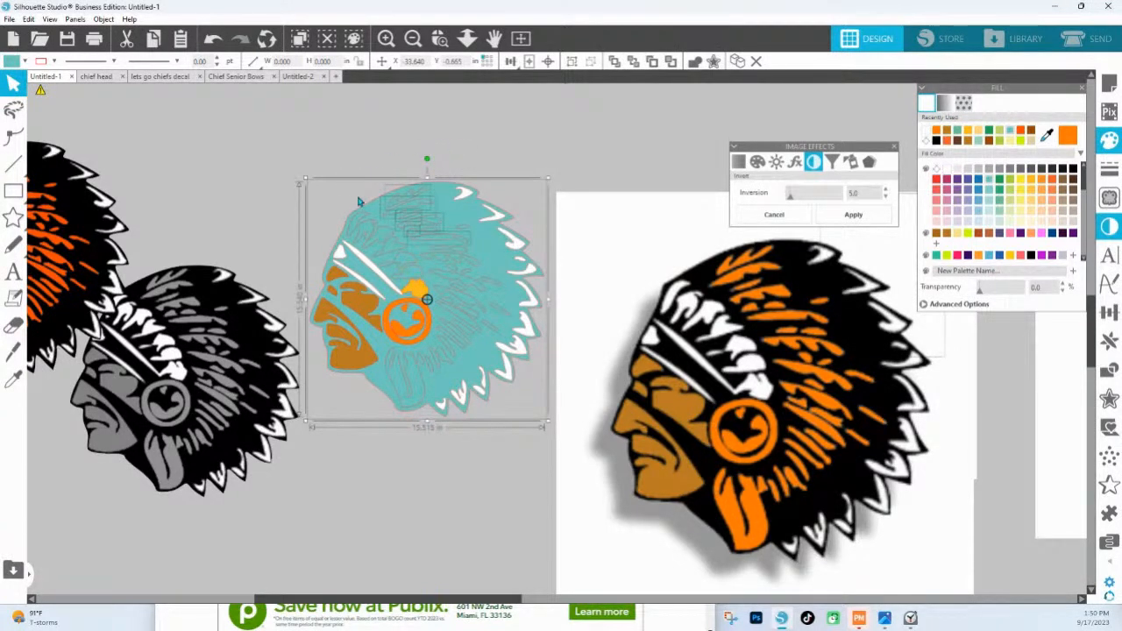
left_click(329, 188)
left_click(359, 226)
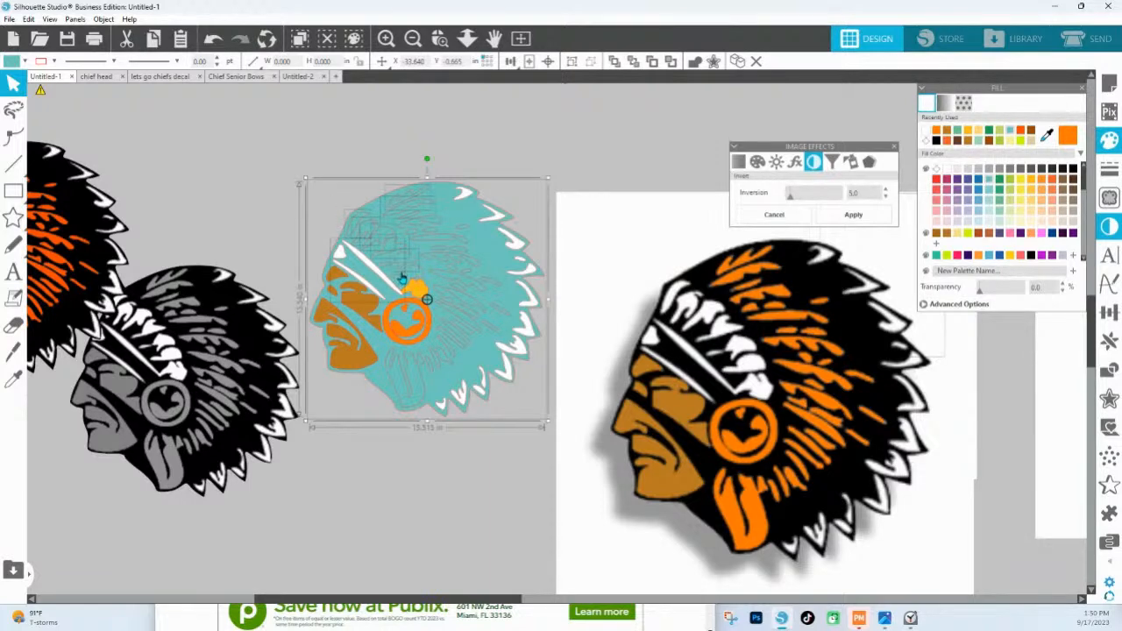
left_click(372, 212)
left_click(355, 254)
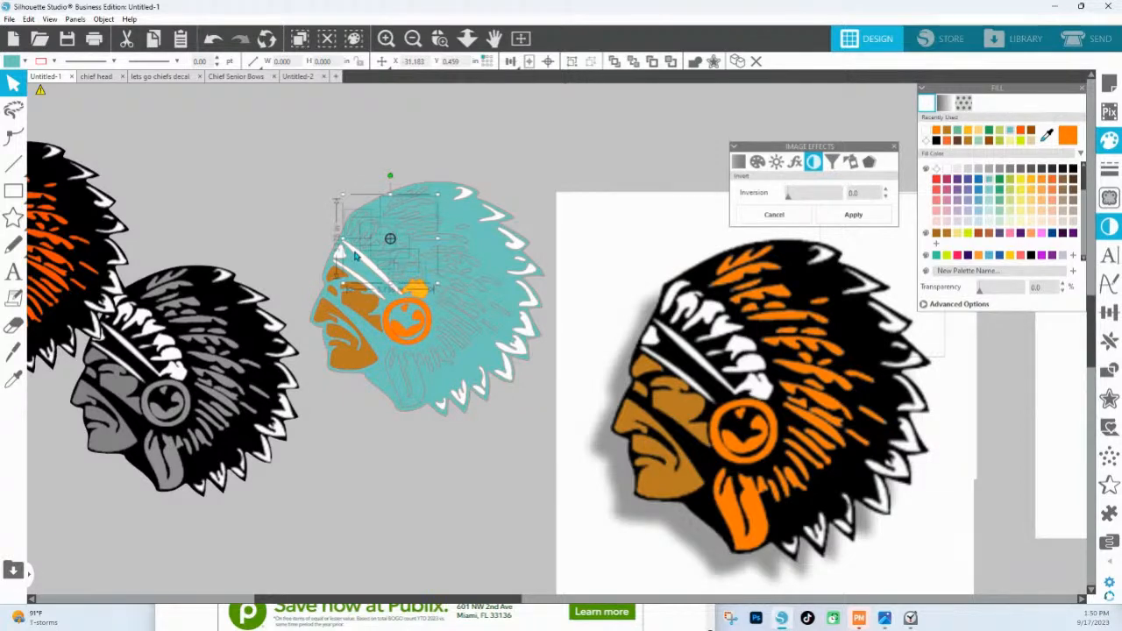
left_click(946, 170)
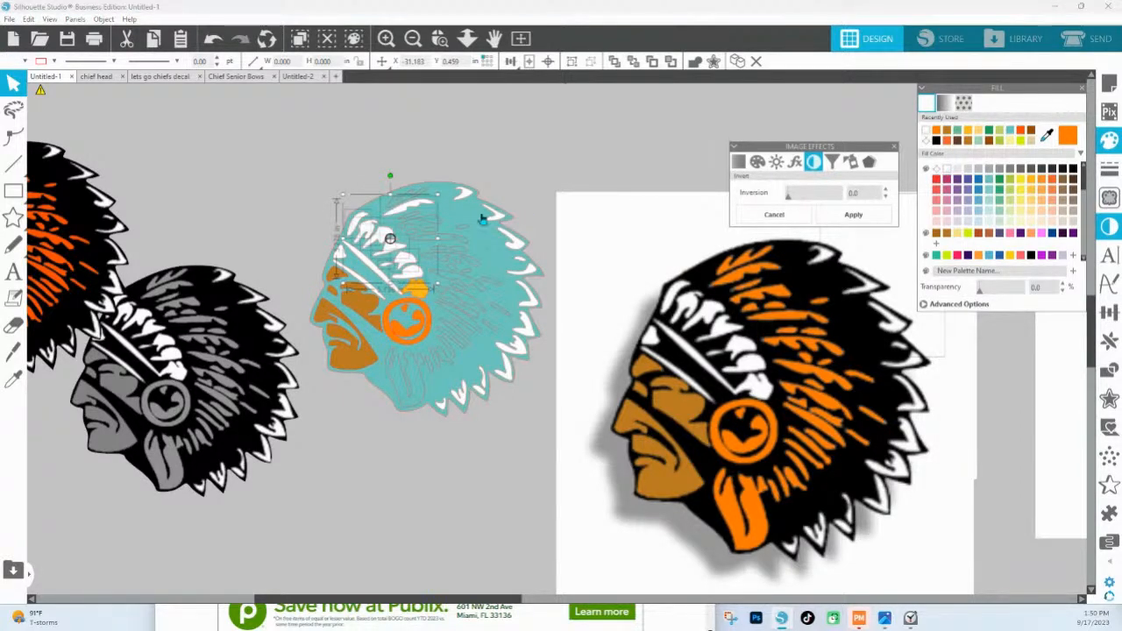
Step: Fill the head's base shape with light lavender and the front feathers above the headband with white
left_click(411, 207)
left_click(969, 216)
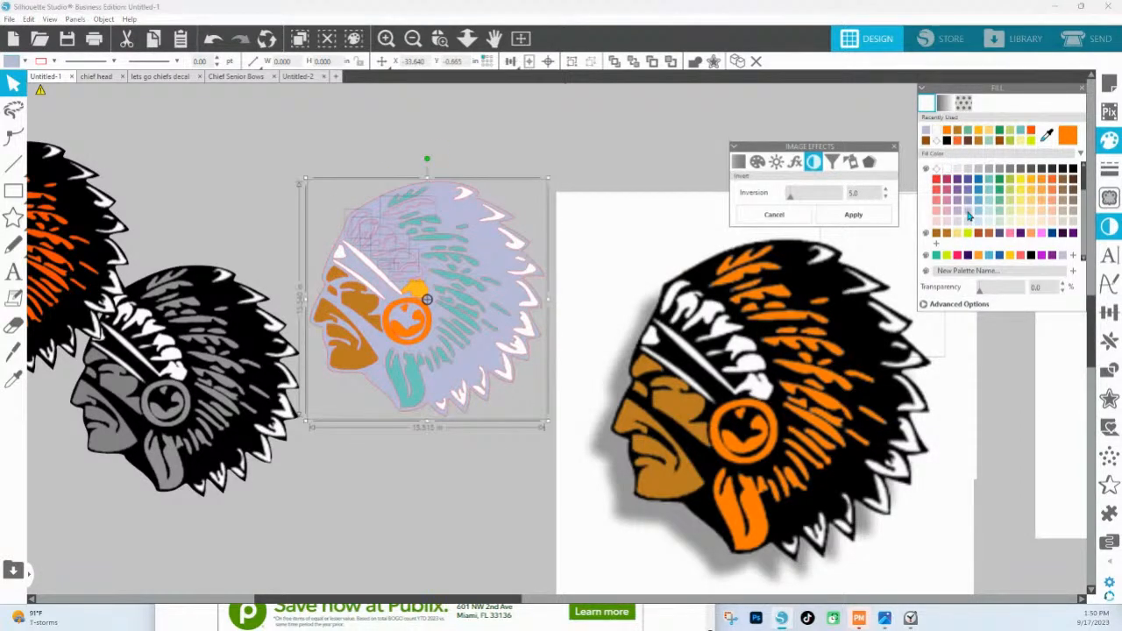
left_click(455, 228, "shift")
left_click(413, 213, "shift")
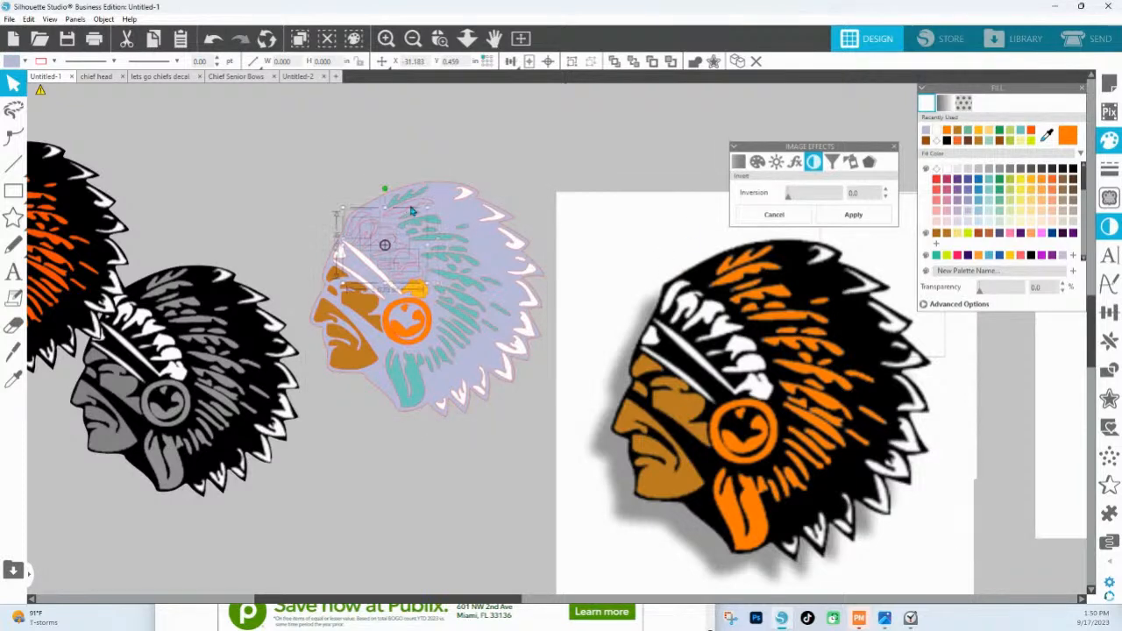
left_click(947, 172)
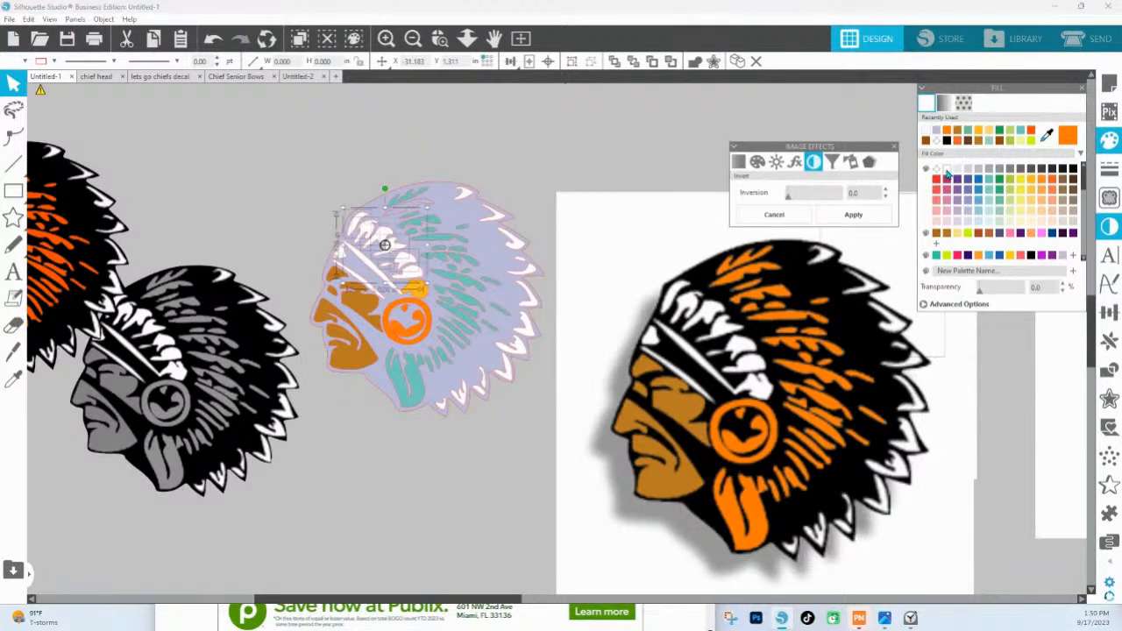
Step: Fill the remaining teal feather shapes and the hanging piece below the earpiece with orange, leaving out the white feathers
left_click(415, 196)
left_click(426, 221, "shift")
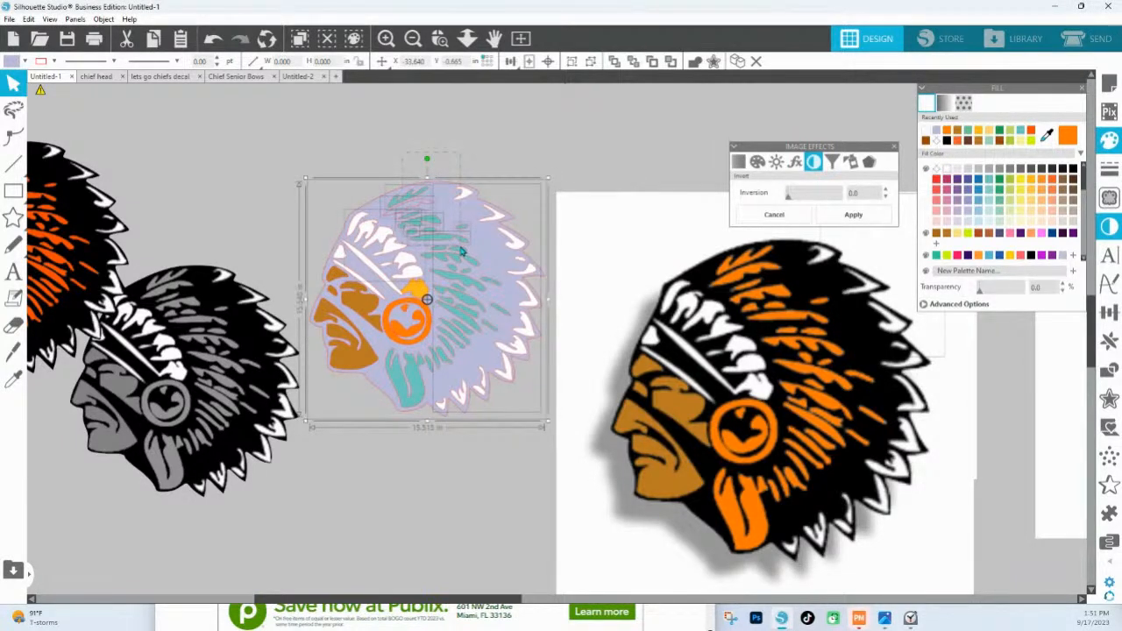
left_click(557, 197, "shift")
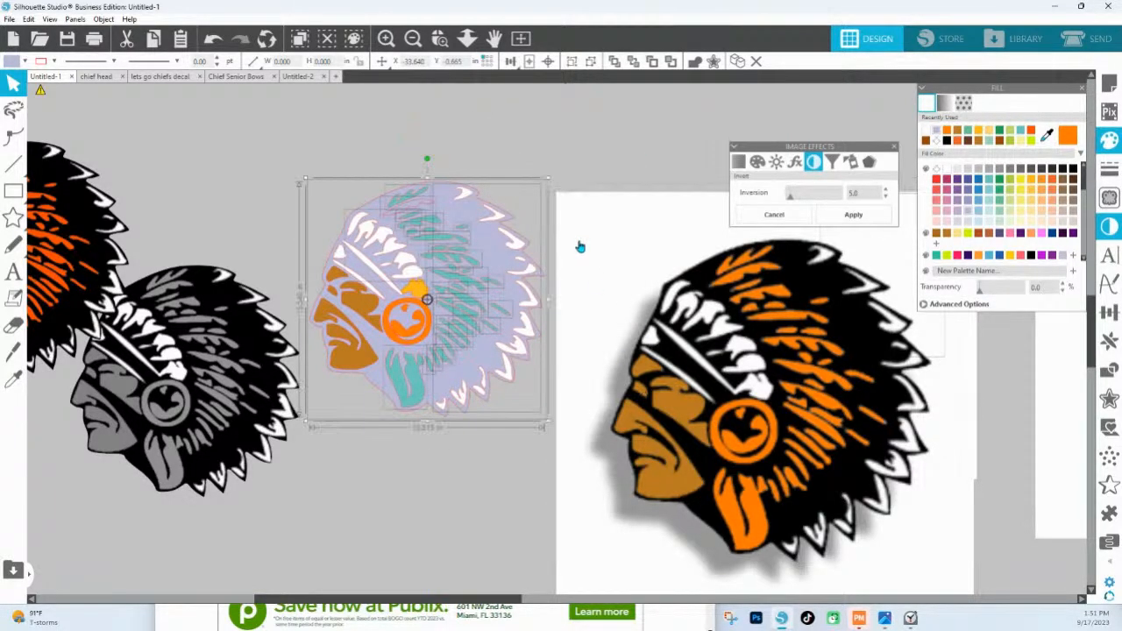
left_click(495, 254)
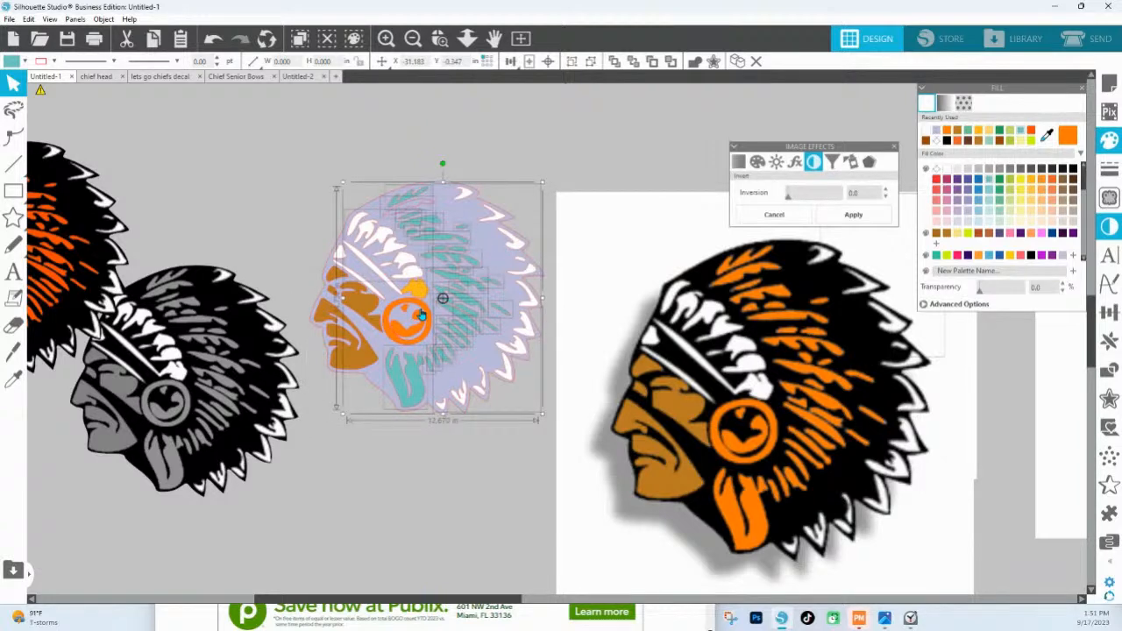
left_click(958, 181)
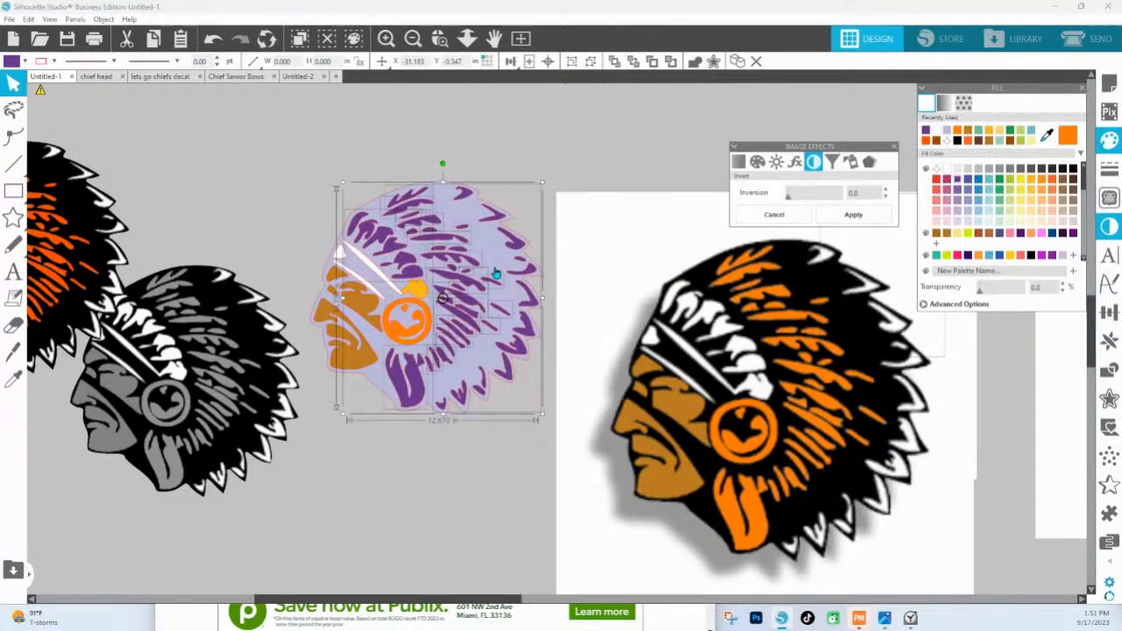
key("ctrl+z")
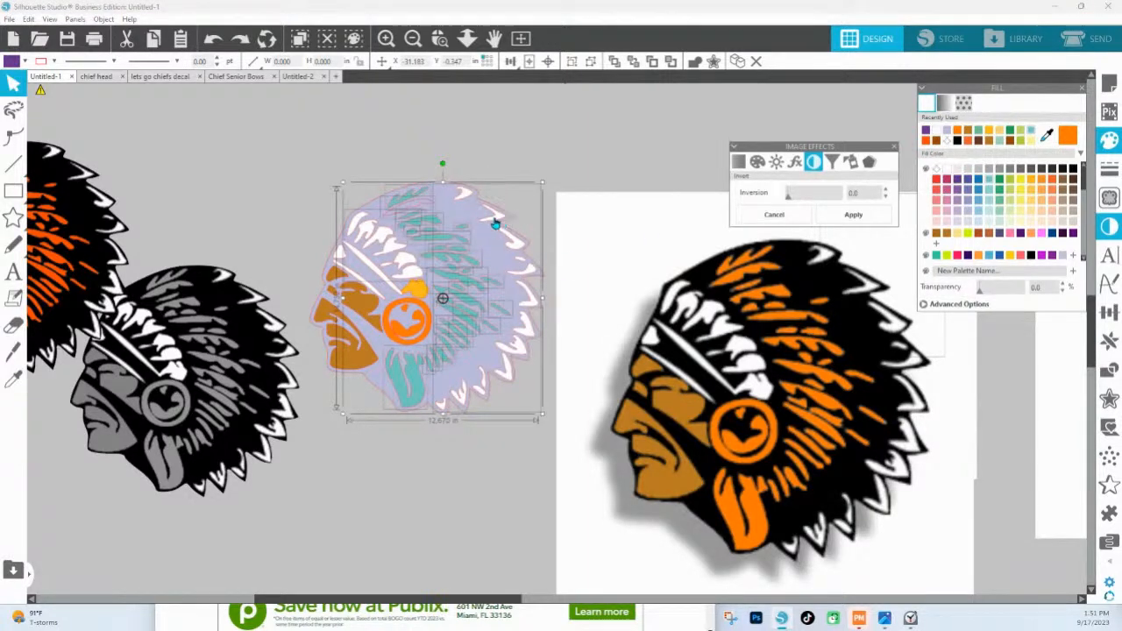
left_click(379, 241, "shift")
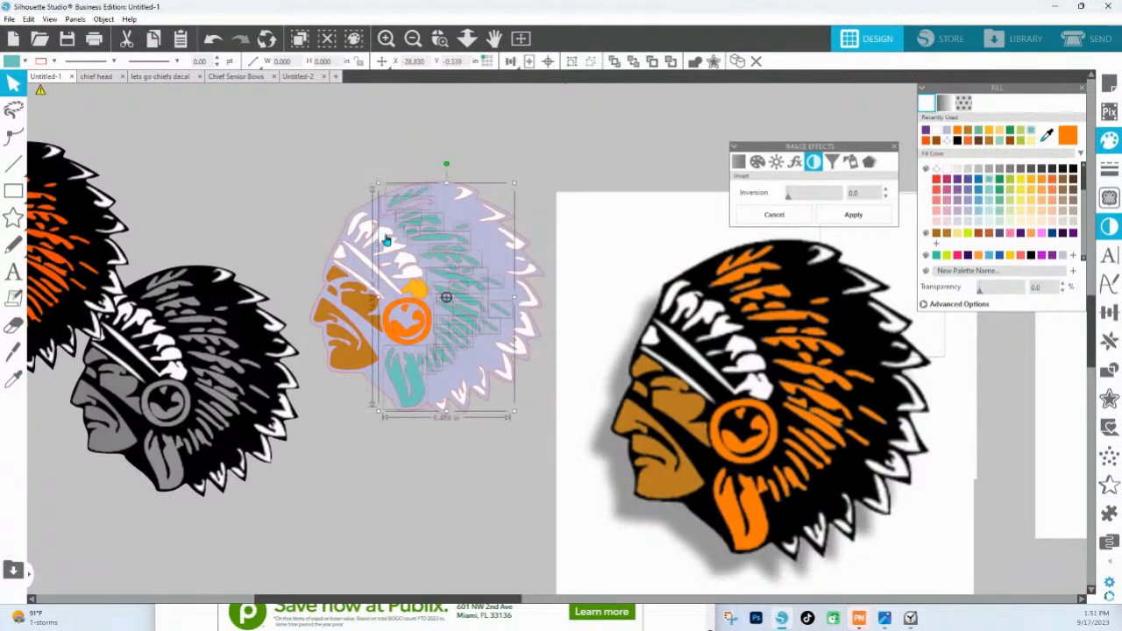
left_click(955, 199)
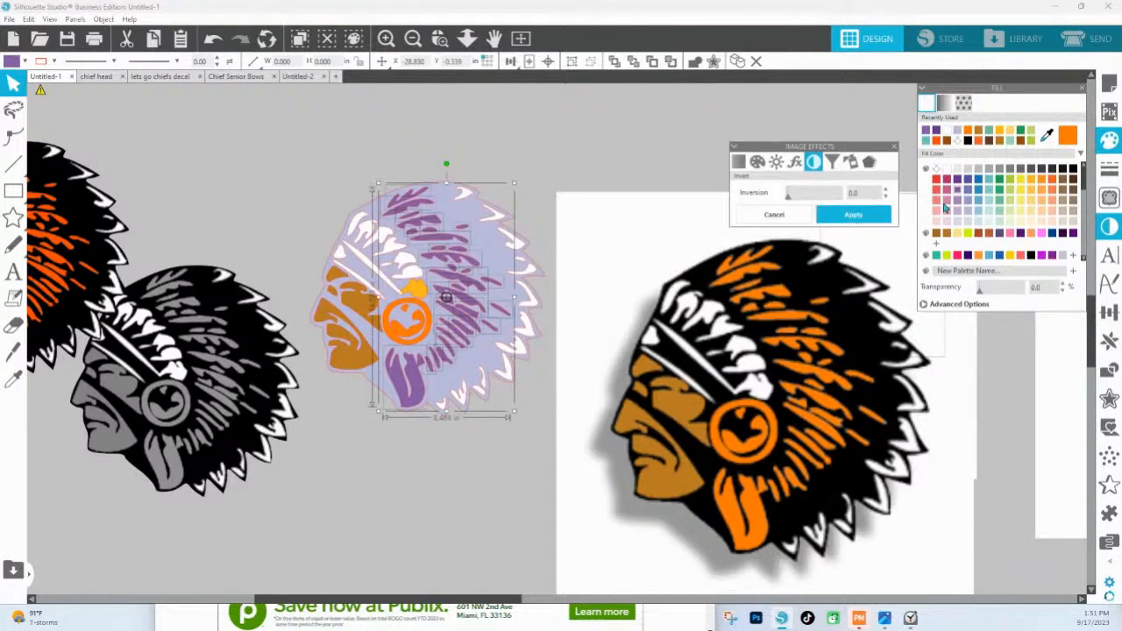
left_click(1065, 133)
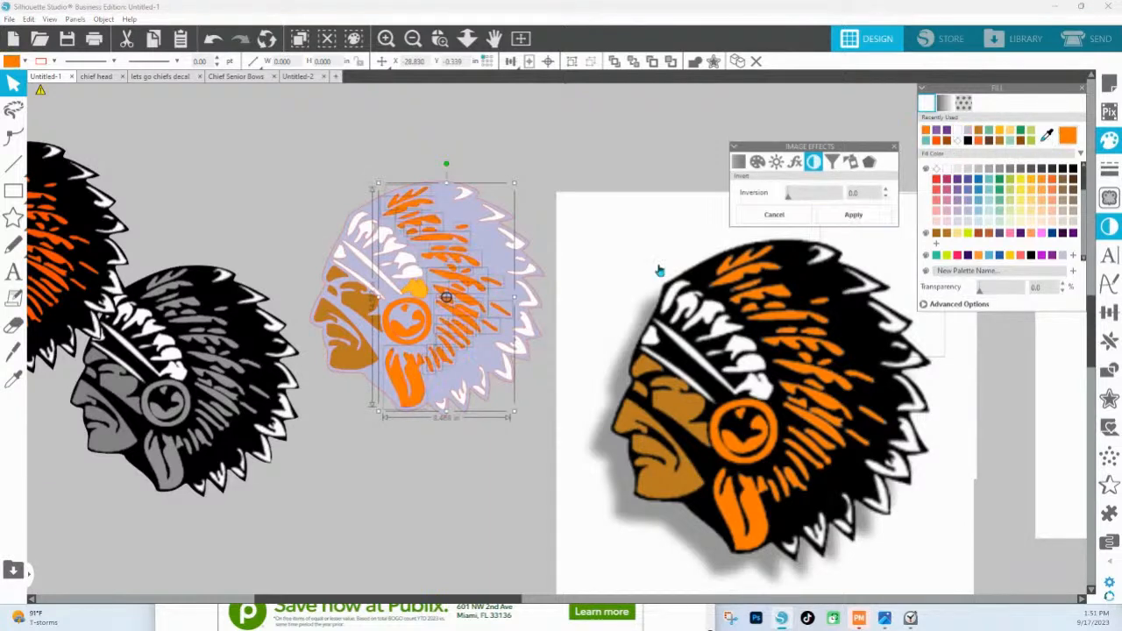
left_click(410, 400)
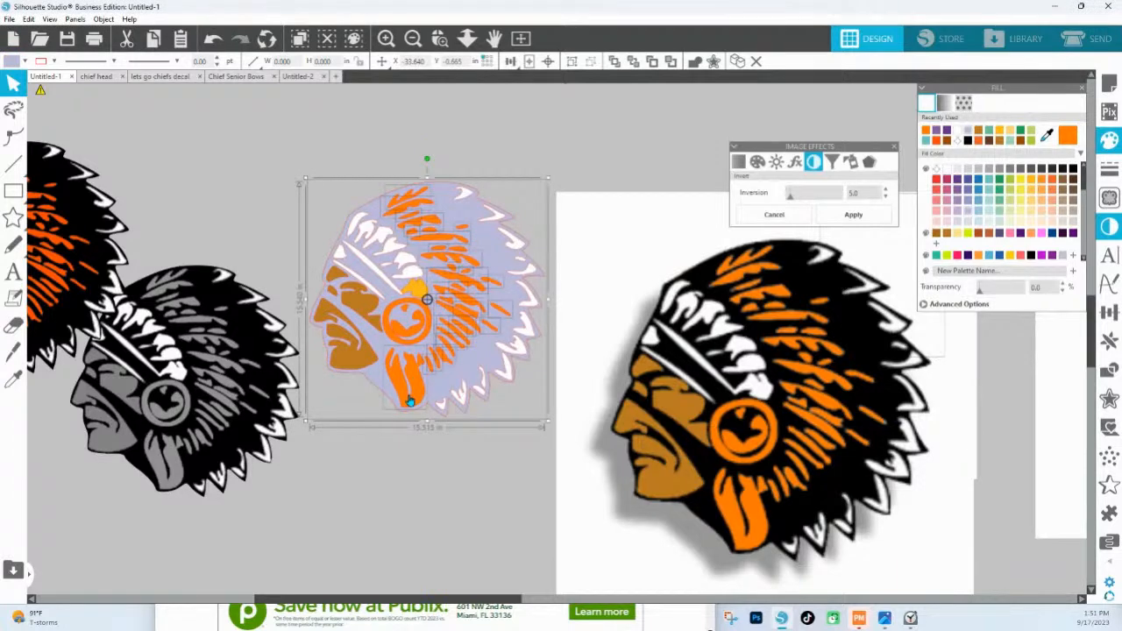
Step: Fill the hanging piece below the earpiece with light yellow-green
left_click(423, 401)
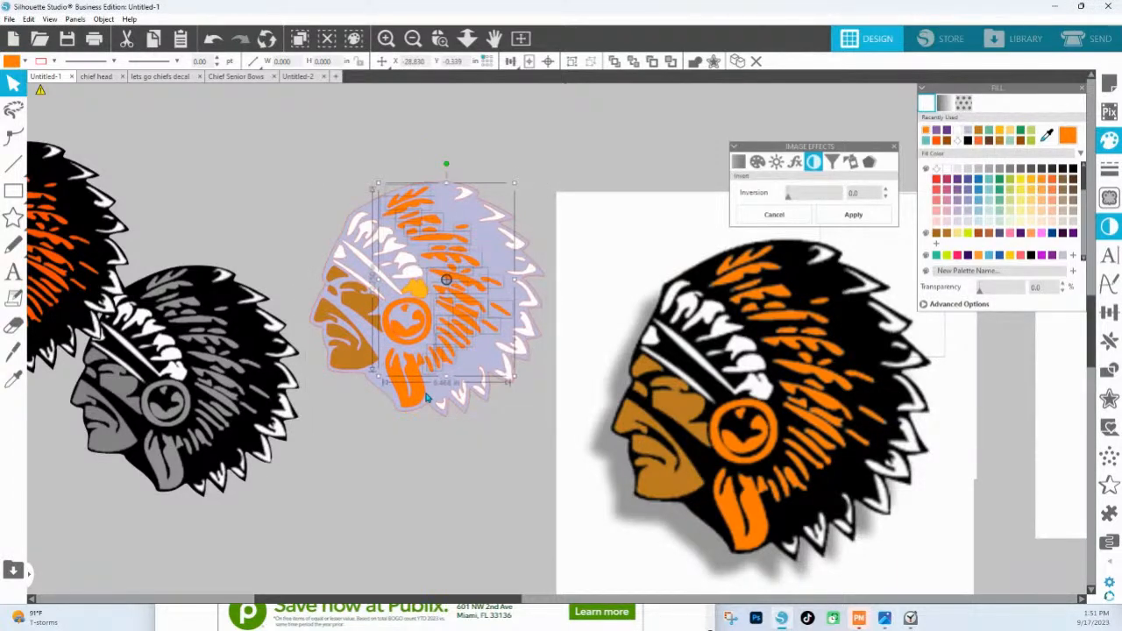
left_click(797, 332)
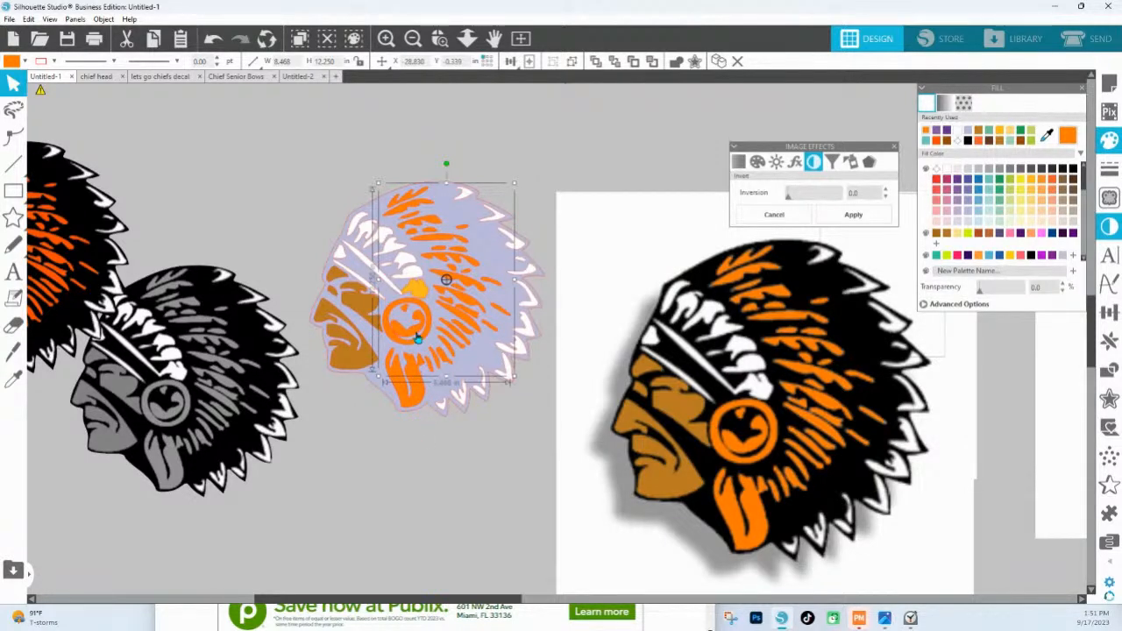
left_click(405, 385)
left_click(1006, 212)
Step: Cut the small triangular tip off the upper end of the hanging piece with the Knife tool
left_click(440, 38)
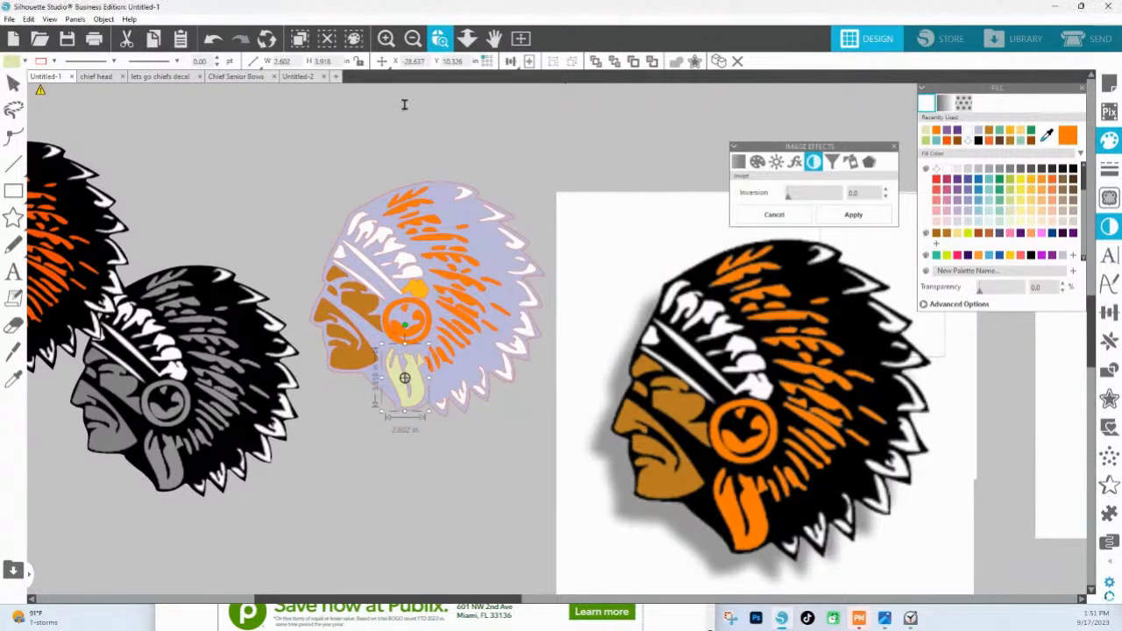
left_click_drag(352, 318, 504, 399)
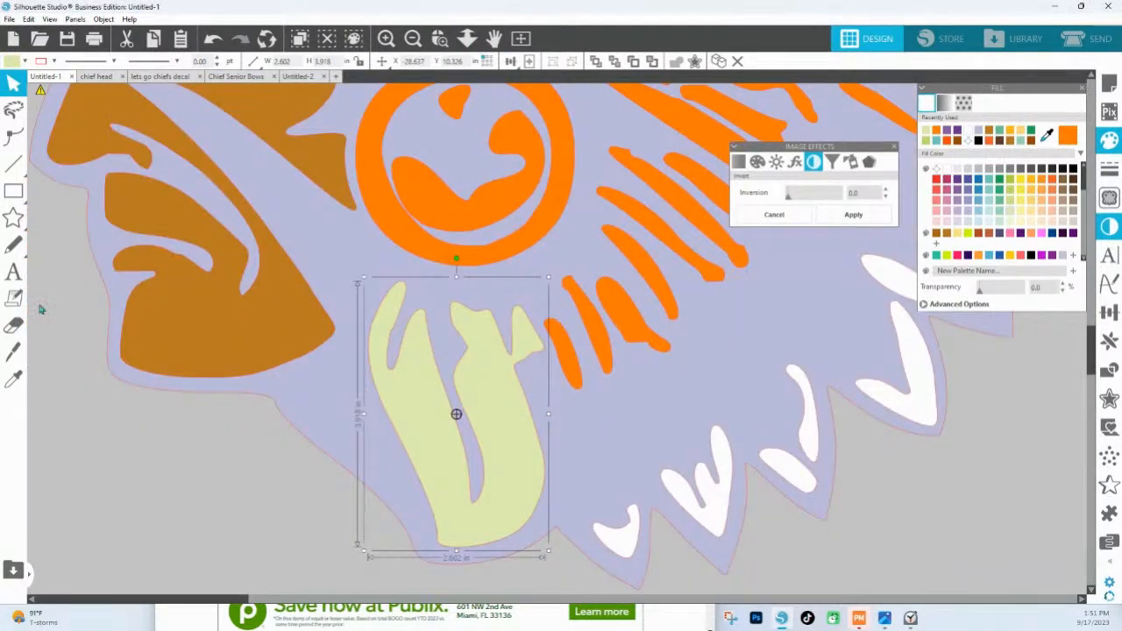
left_click(13, 351)
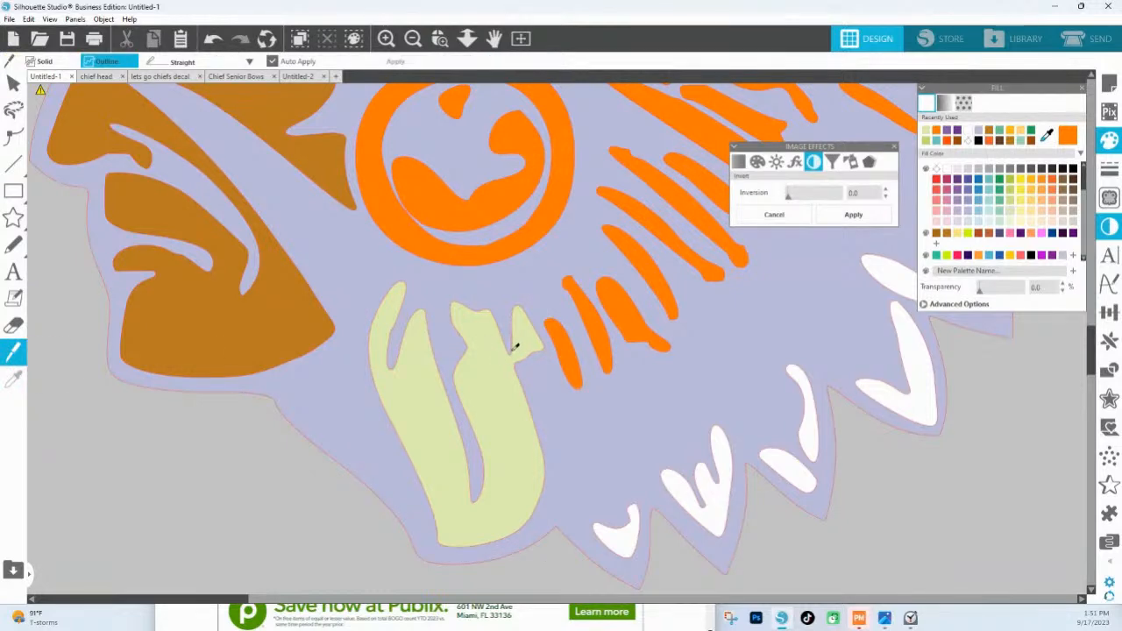
left_click_drag(515, 346, 518, 369)
Step: Delete the extra nodes on the hanging piece's edge at the cut and align the remaining curve handle with the edge
double_click(534, 381)
left_click(516, 369)
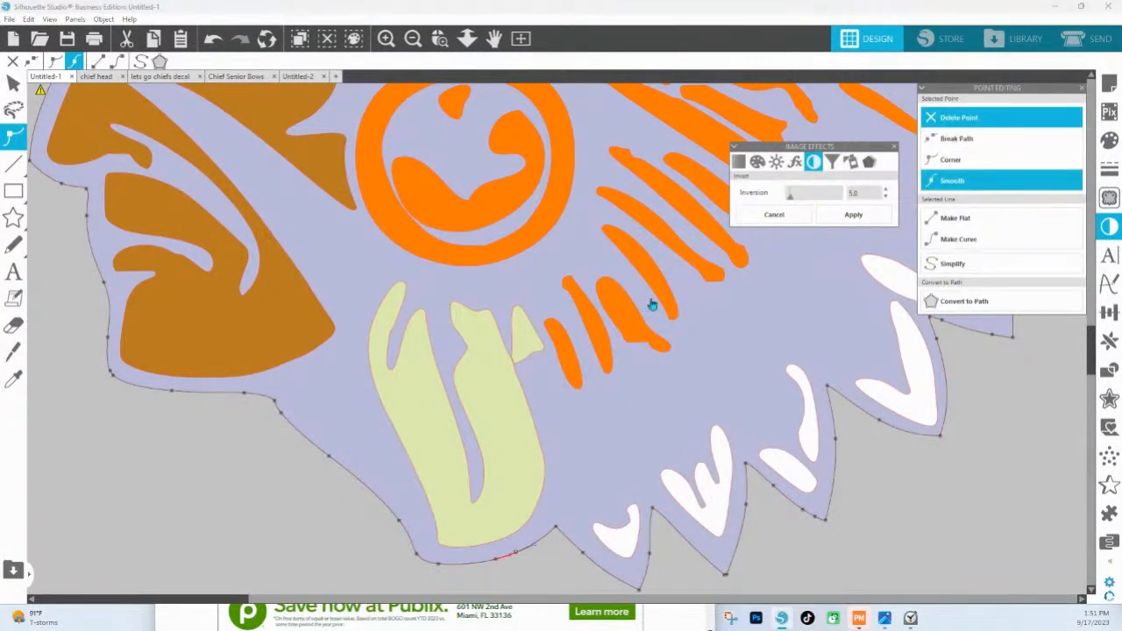
left_click(523, 356)
left_click(523, 356)
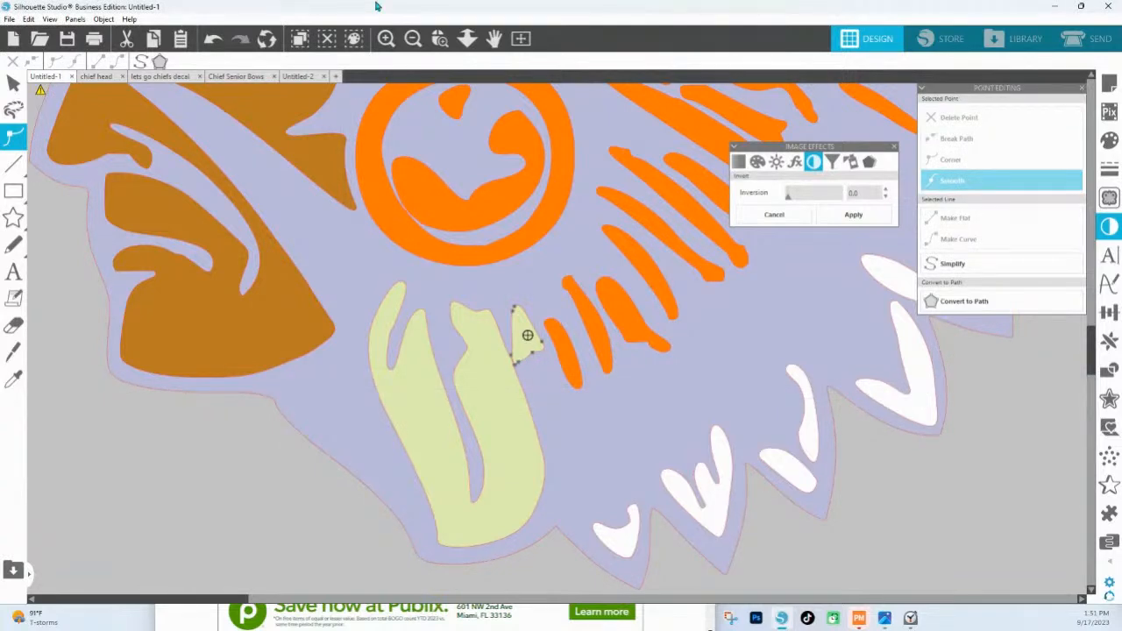
left_click(439, 37)
left_click_drag(491, 329, 584, 406)
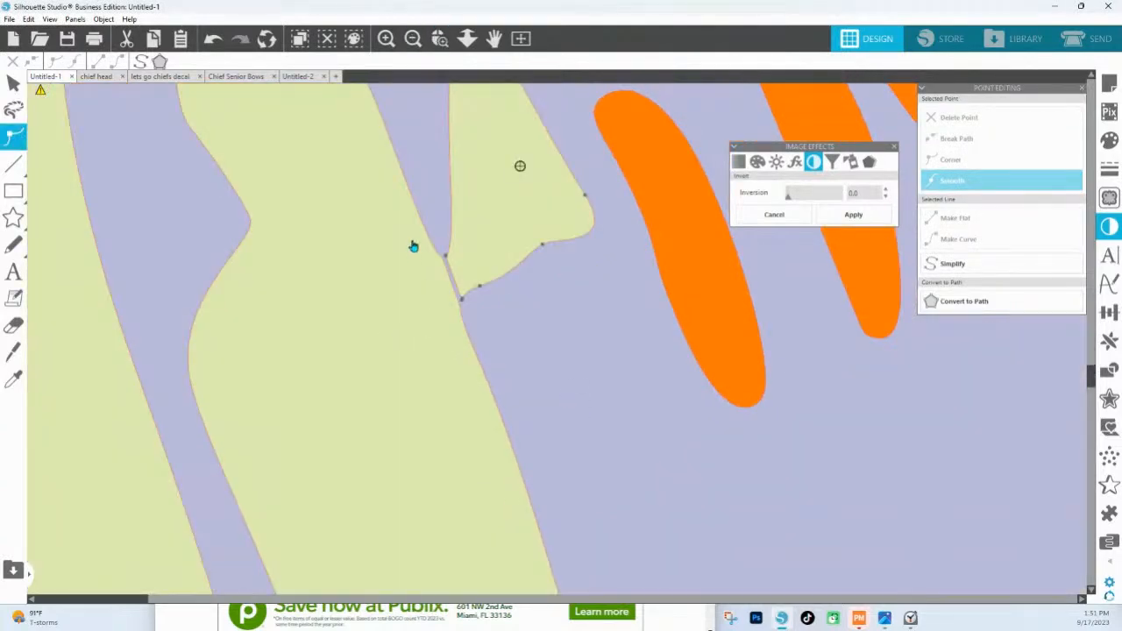
double_click(439, 274)
left_click(442, 262)
left_click(942, 123)
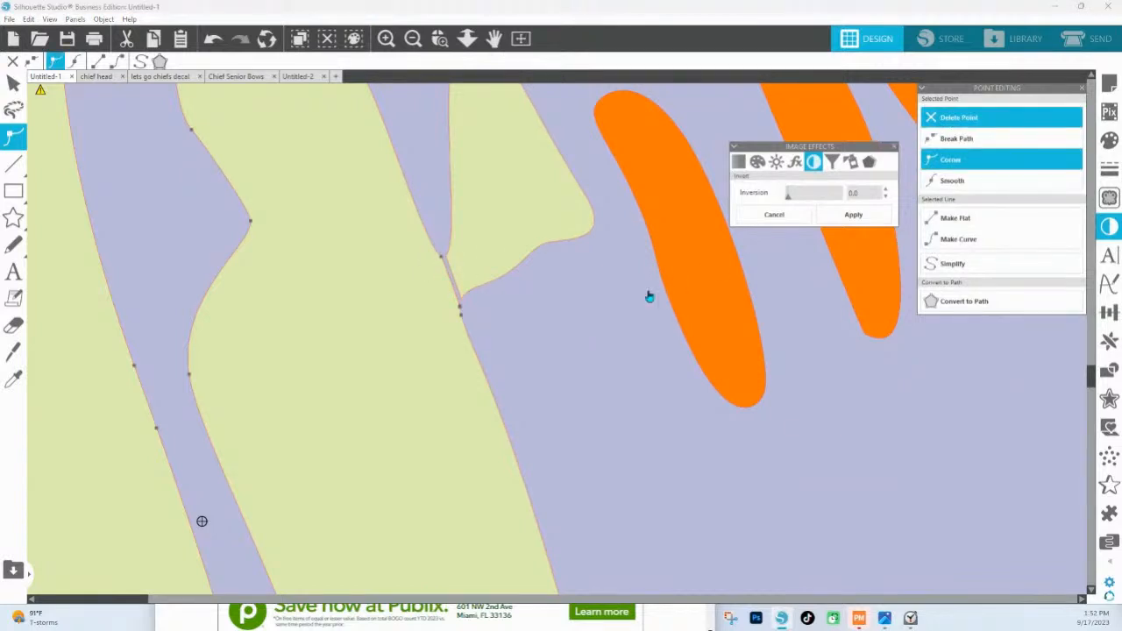
left_click(958, 121)
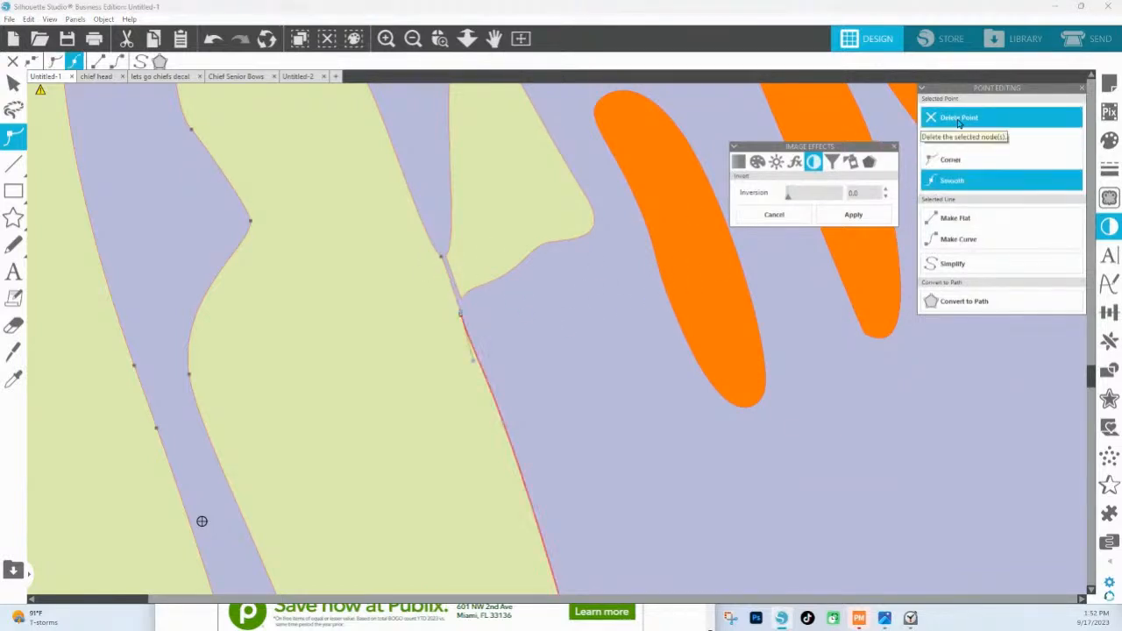
left_click(440, 258)
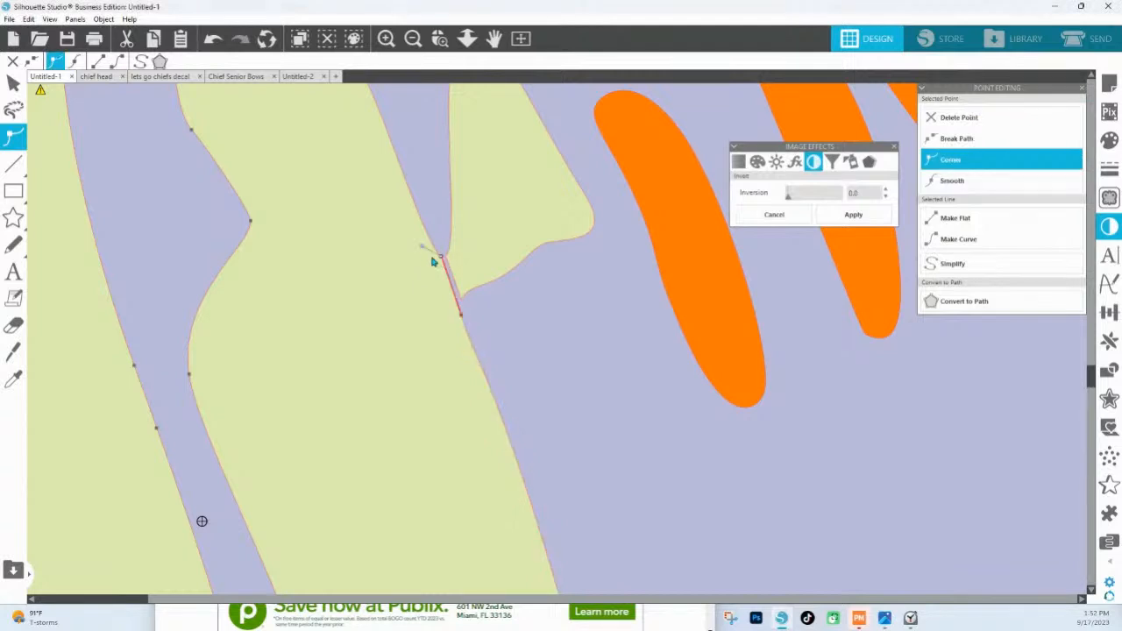
left_click_drag(426, 232, 429, 229)
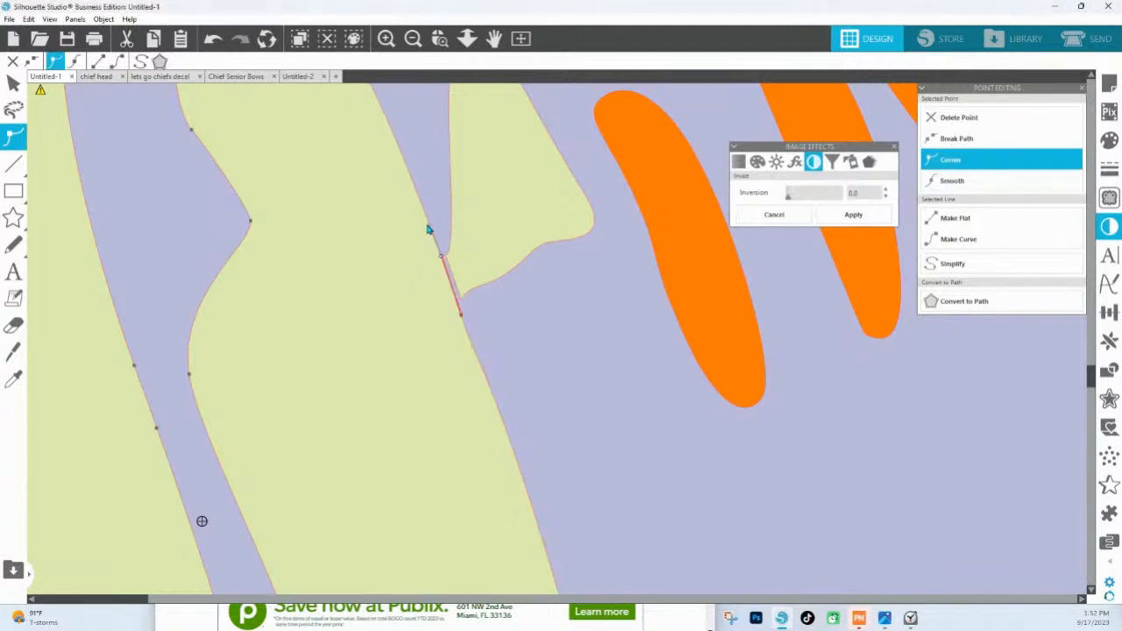
Step: Delete the surplus node on the small triangle at the cut and turn its adjoining edge into a curve
left_click(451, 267)
left_click(445, 261)
left_click(460, 303)
left_click(952, 123)
left_click(462, 300)
left_click(945, 242)
left_click(568, 334)
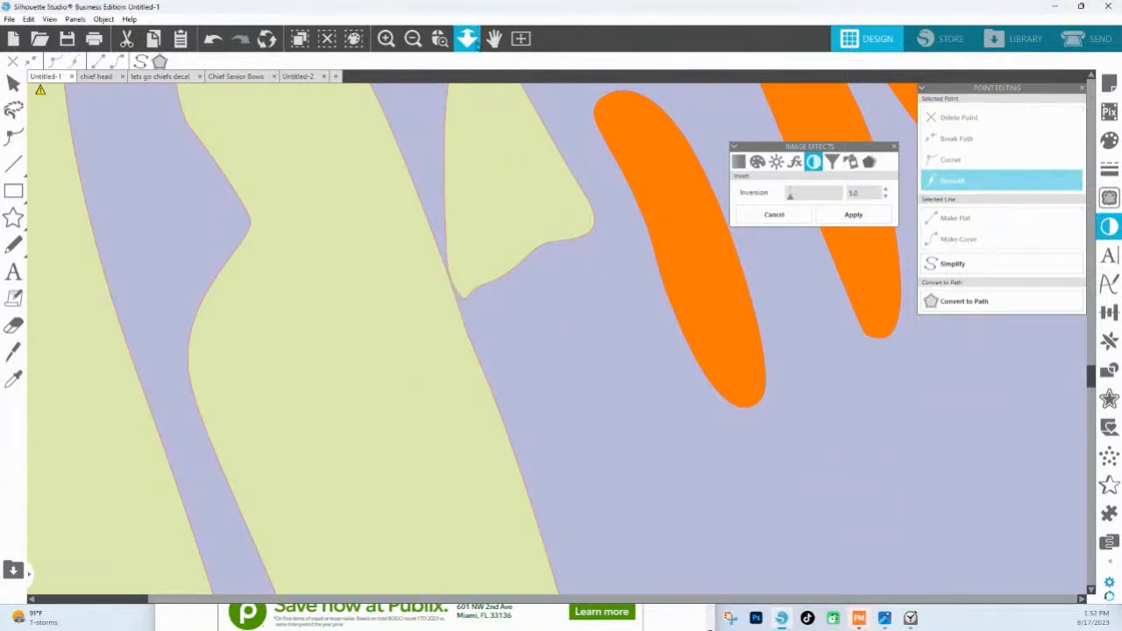
left_click_drag(483, 311, 459, 10)
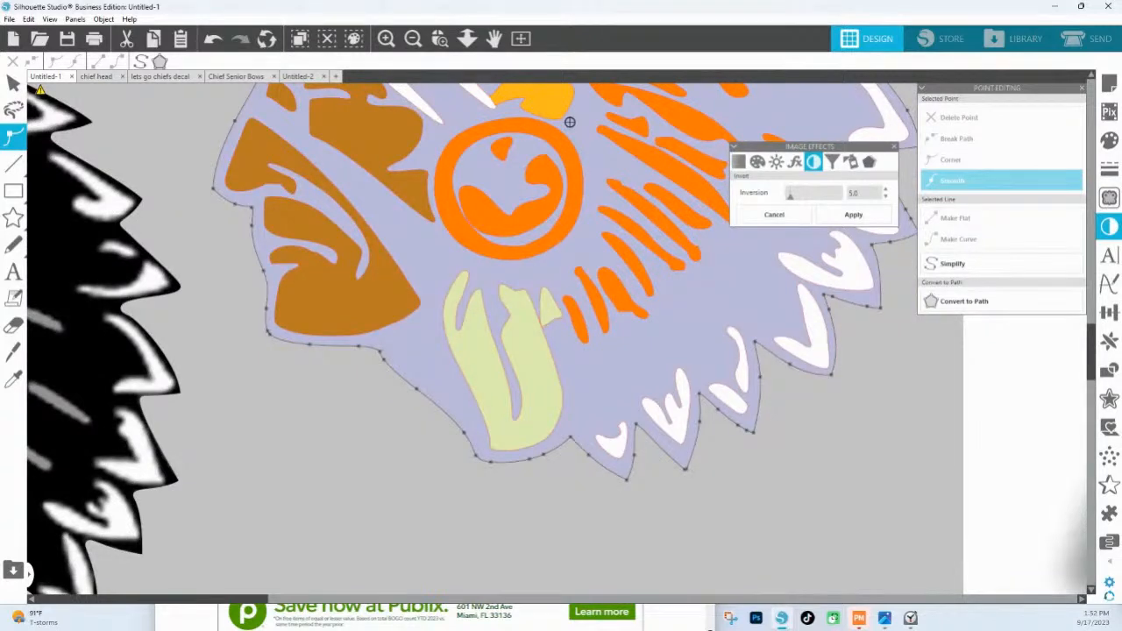
Step: Fill the small triangle and the hanging piece with the orange sampled from the neighboring feathers
left_click(550, 309)
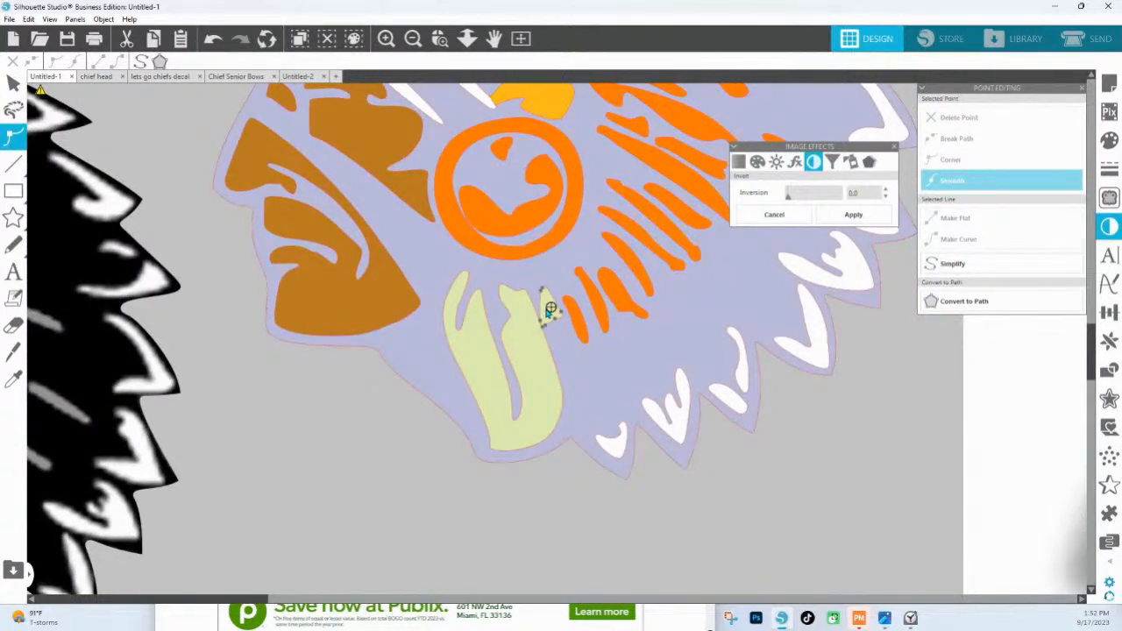
key("i")
left_click(591, 297)
left_click(527, 363)
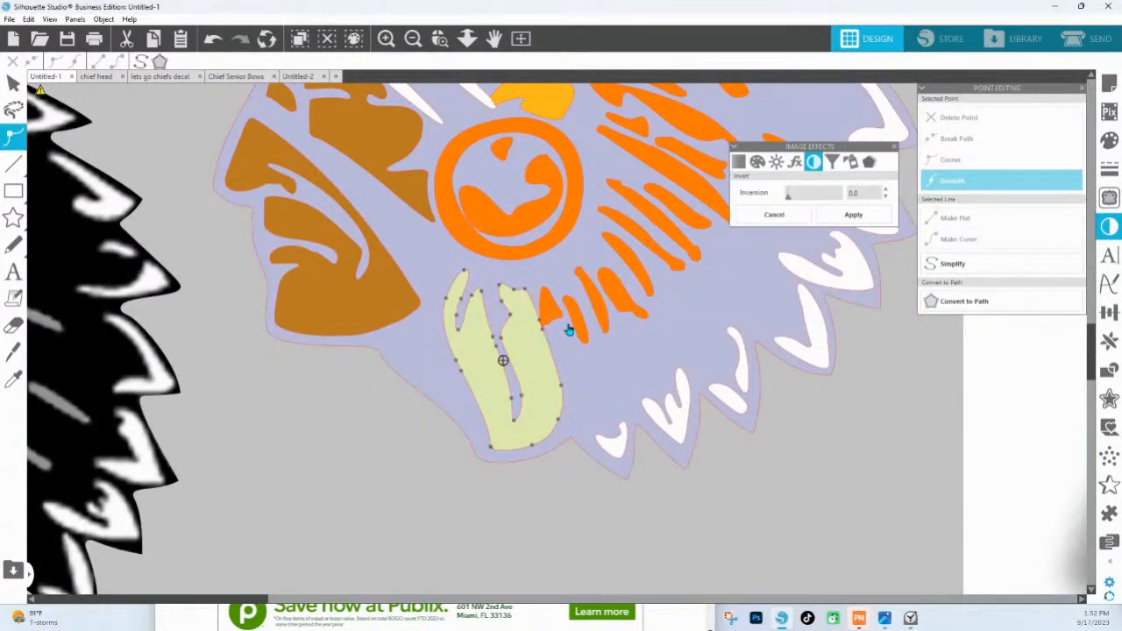
key("i")
left_click(577, 323)
Step: Fill the head's base shape with black and the remaining yellow feather above the earpiece with white
left_click(603, 358)
left_click(1109, 142)
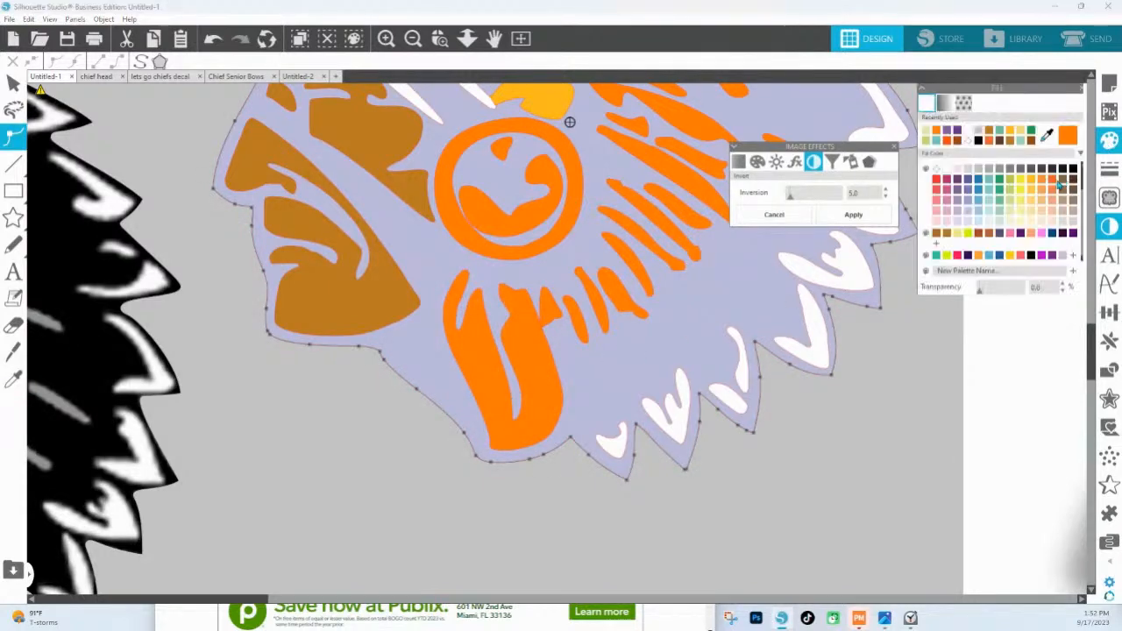
left_click(1074, 172)
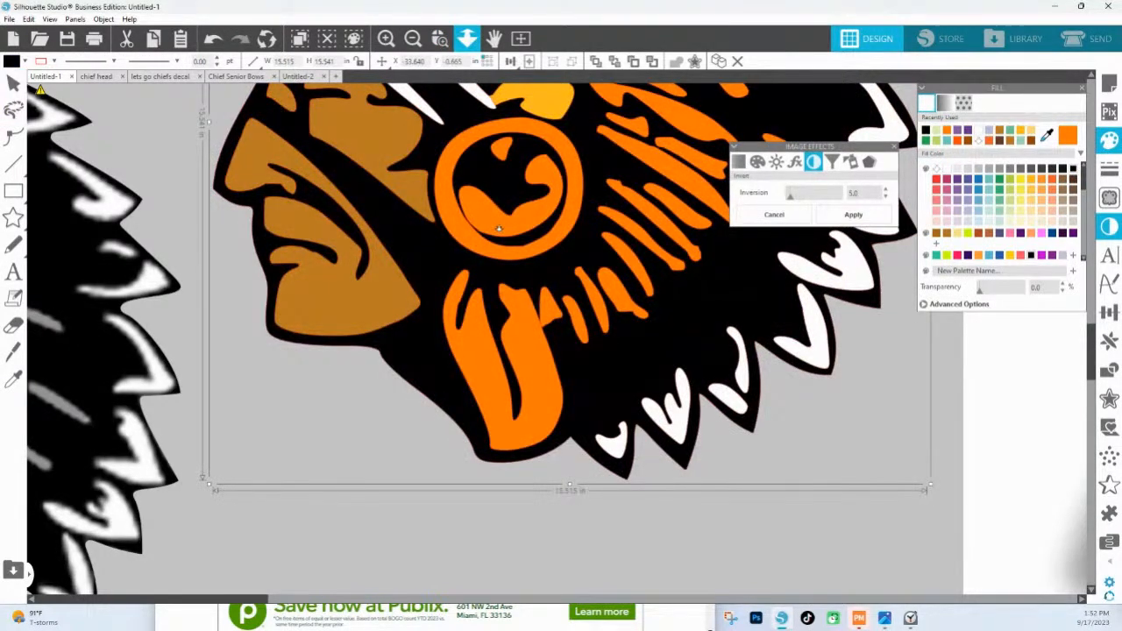
left_click(467, 38)
left_click(545, 224)
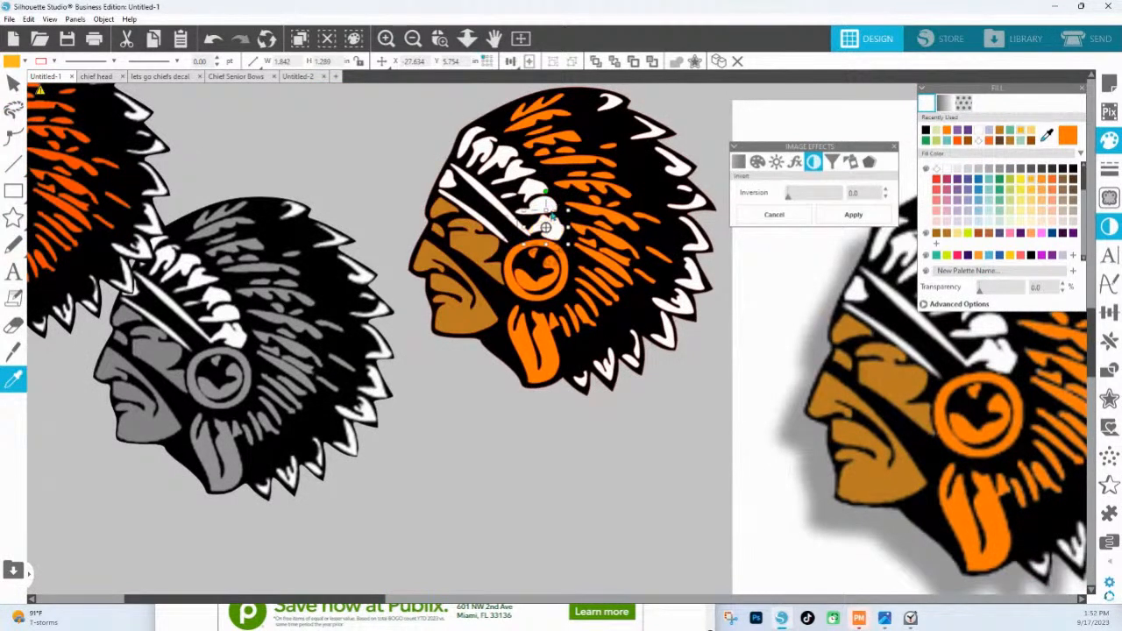
Step: Select the recolored head together with the gray head and set their line color to transparent
left_click_drag(376, 103, 713, 388)
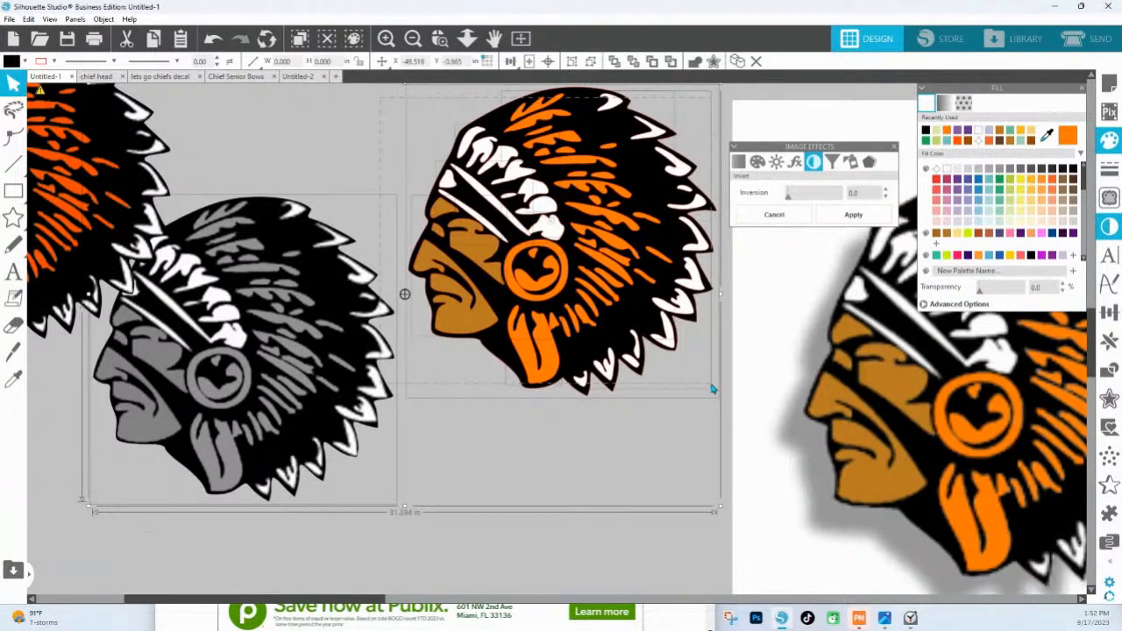
left_click(54, 60)
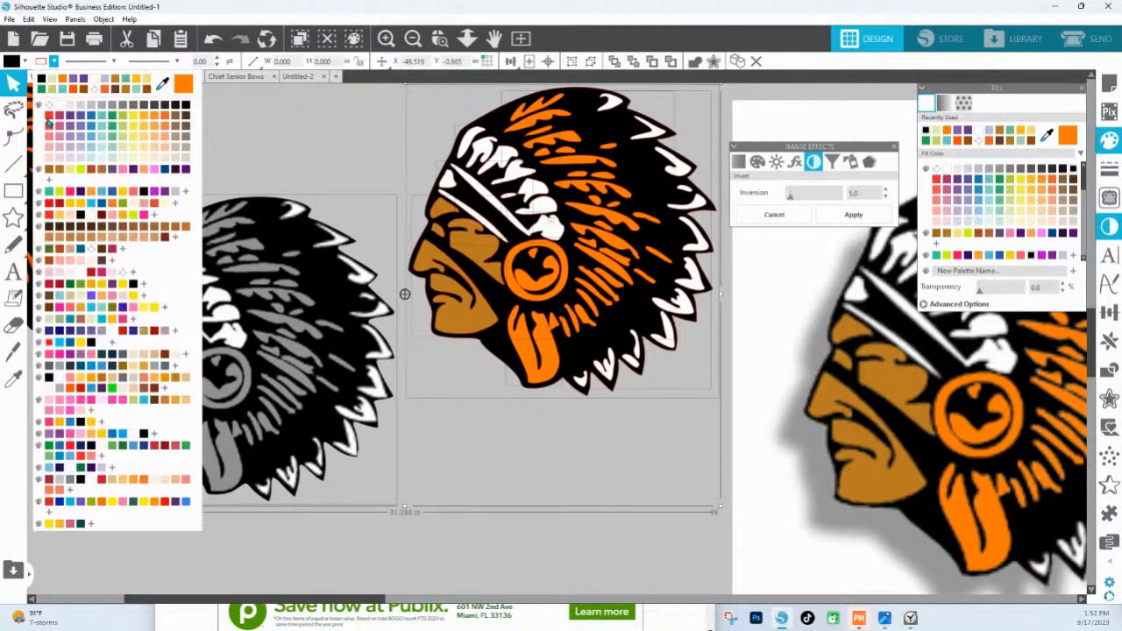
left_click(51, 105)
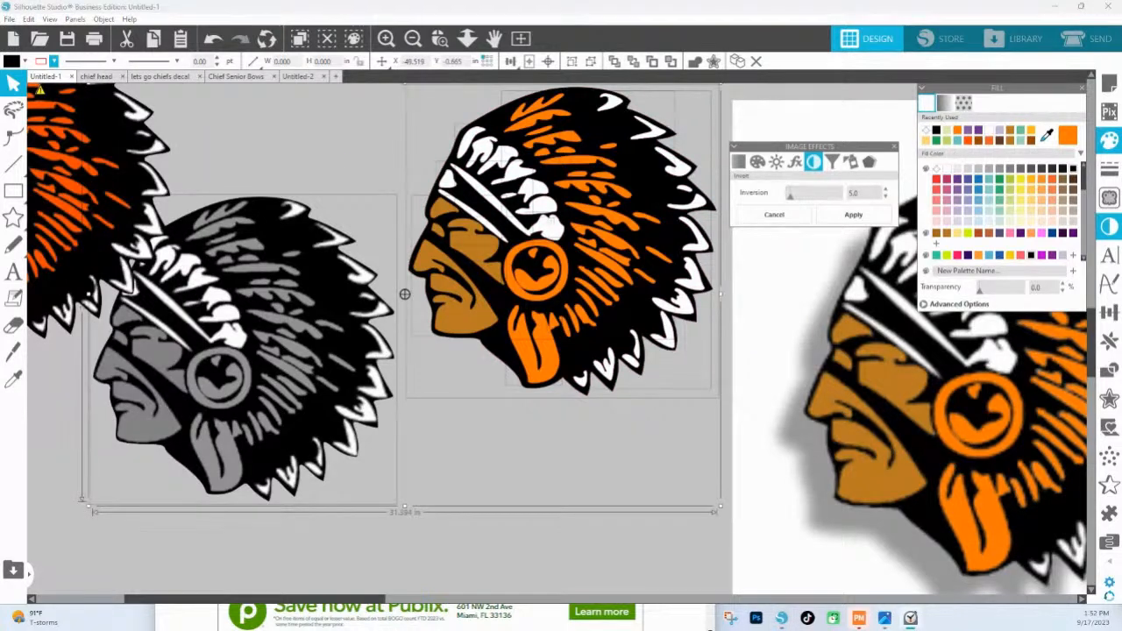
left_click(544, 436)
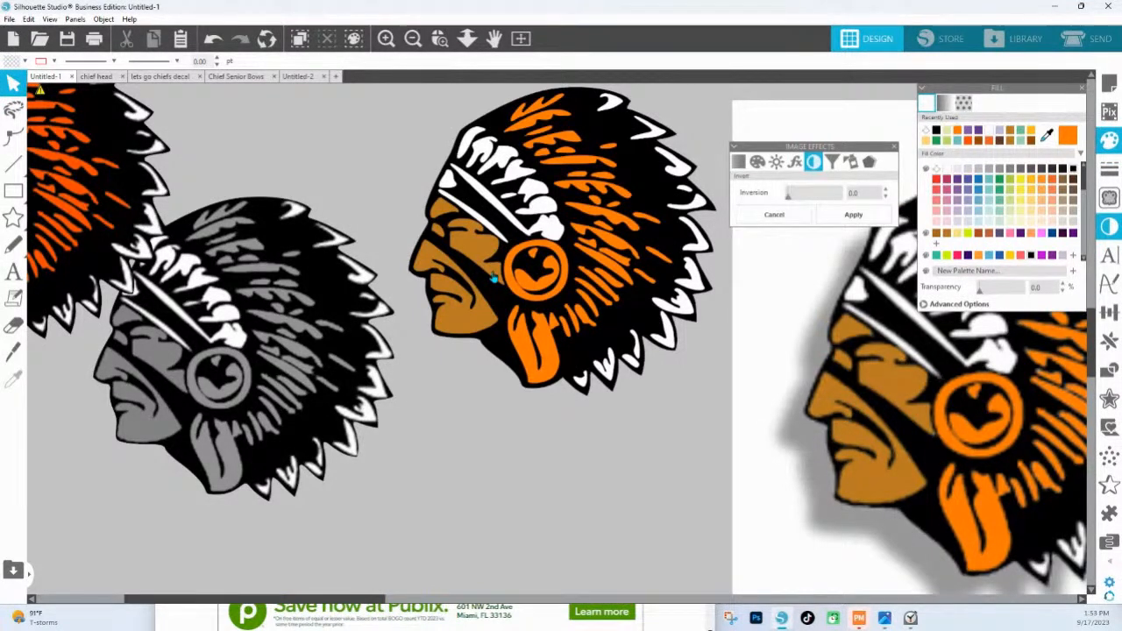
Step: Open the black base shape for point editing and reshape its outline at the tip of the nose
double_click(420, 281)
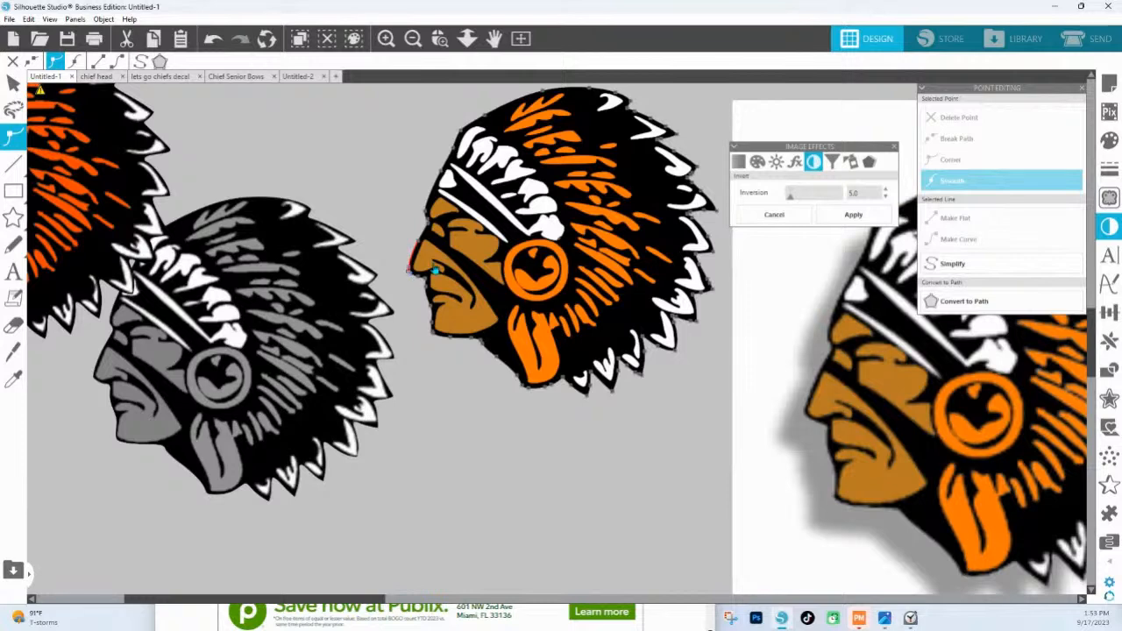
left_click(382, 280)
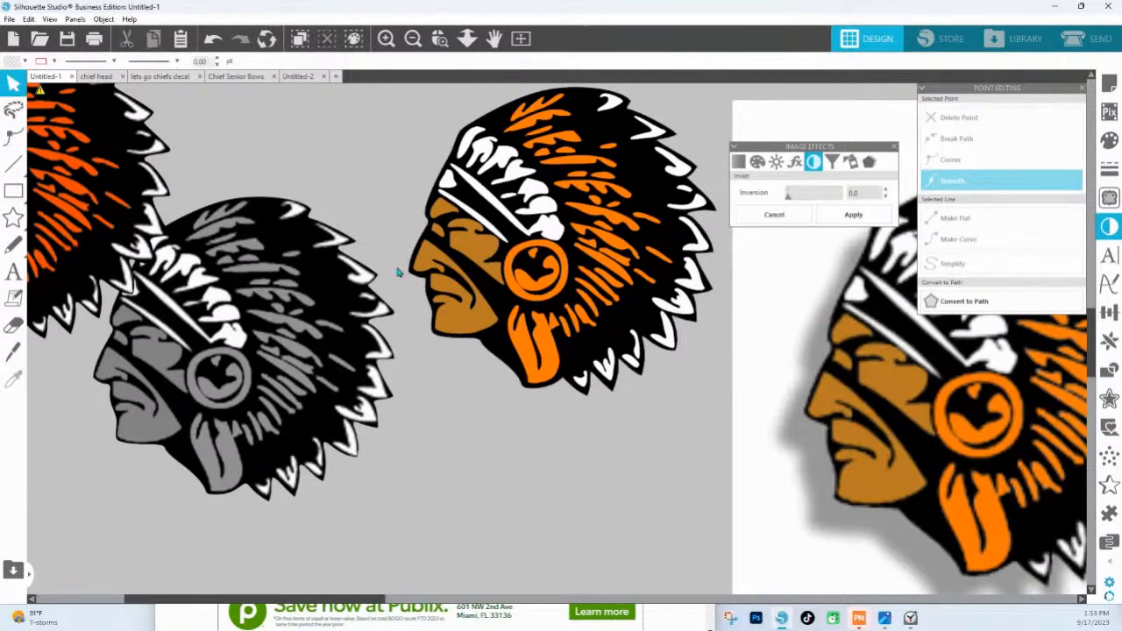
left_click(441, 40)
left_click_drag(399, 273, 492, 296)
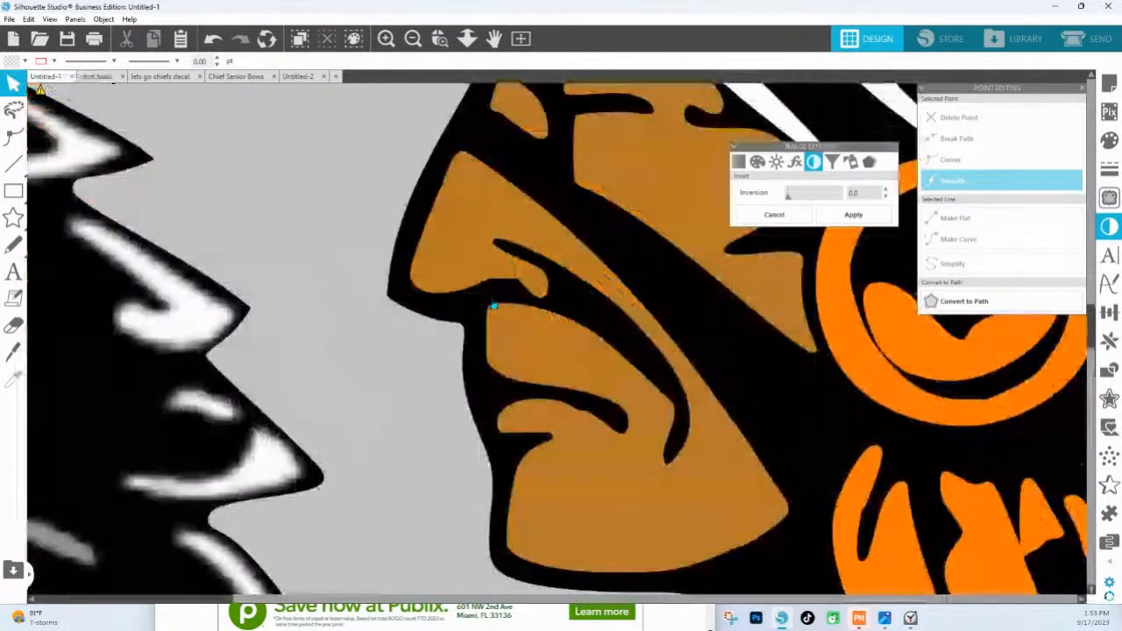
double_click(390, 298)
left_click(386, 298)
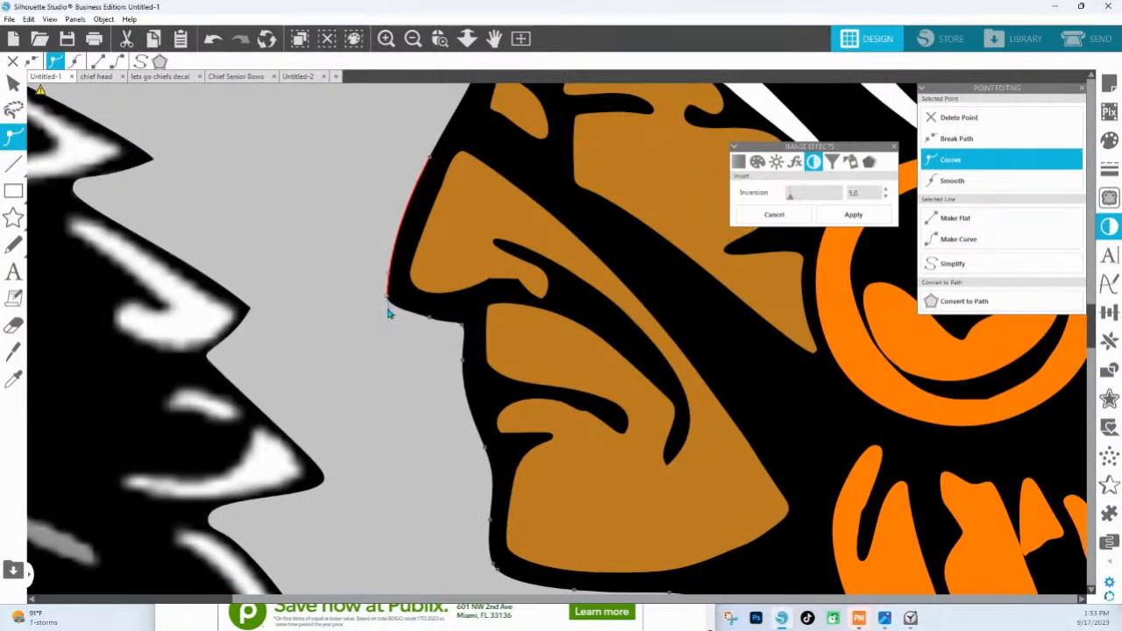
left_click_drag(390, 298, 390, 305)
Step: Adjust the base outline's nodes and curve handles under the nose, up to the corner above the lip
left_click(432, 319)
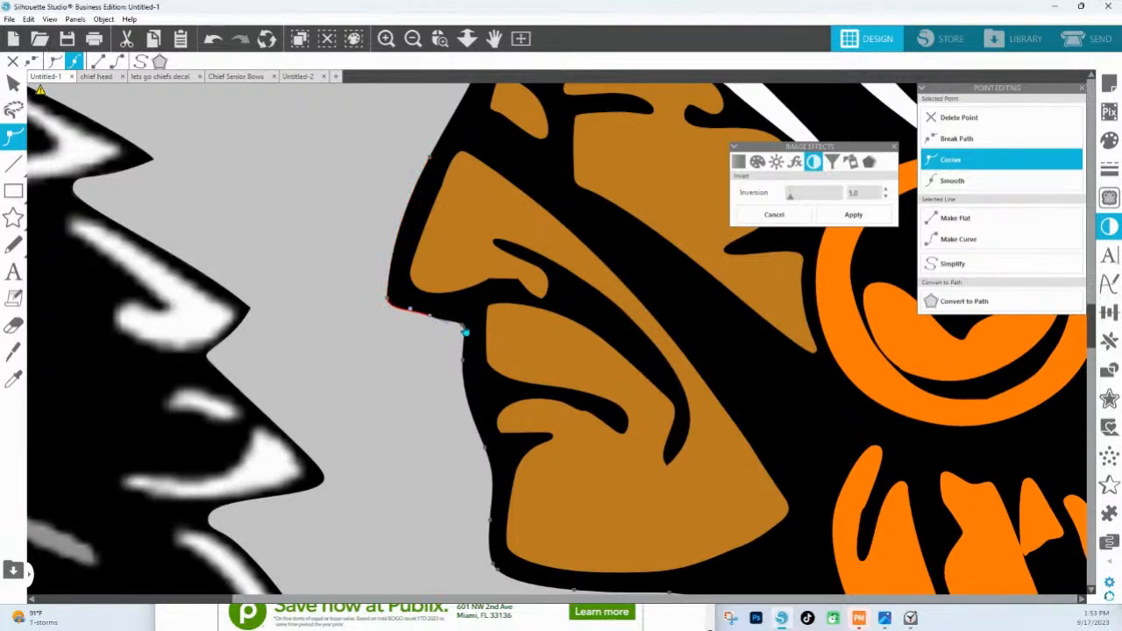
left_click(465, 326)
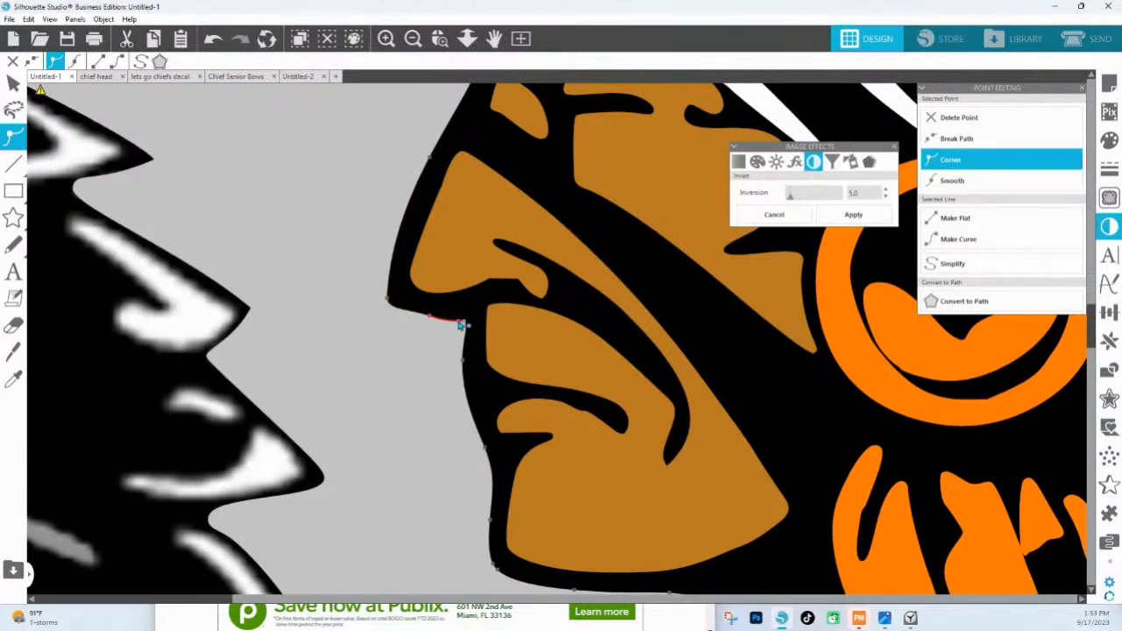
left_click(430, 320)
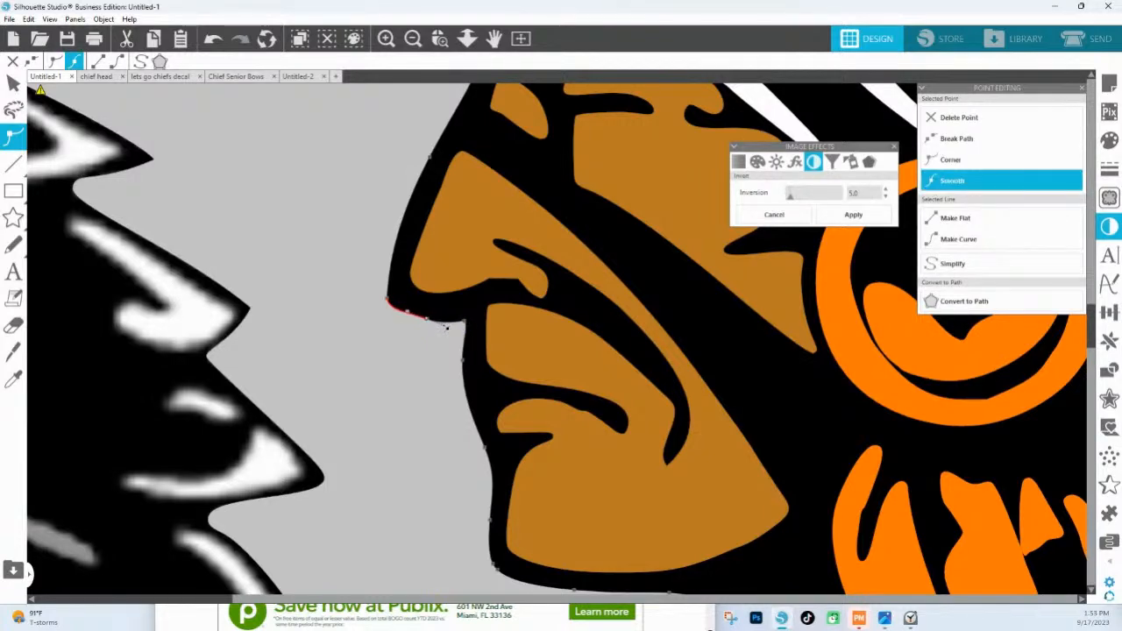
left_click(465, 324)
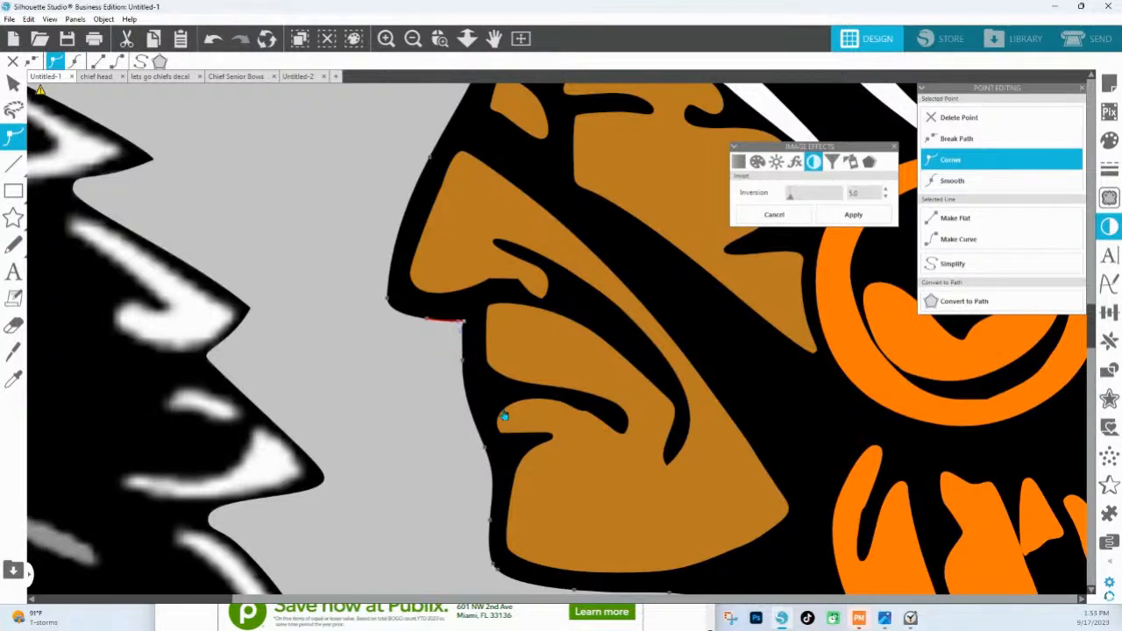
Step: Separate the joined white feathers above the headband into individual shapes, working on the recolored head
left_click(468, 40)
left_click_drag(487, 352, 454, 117)
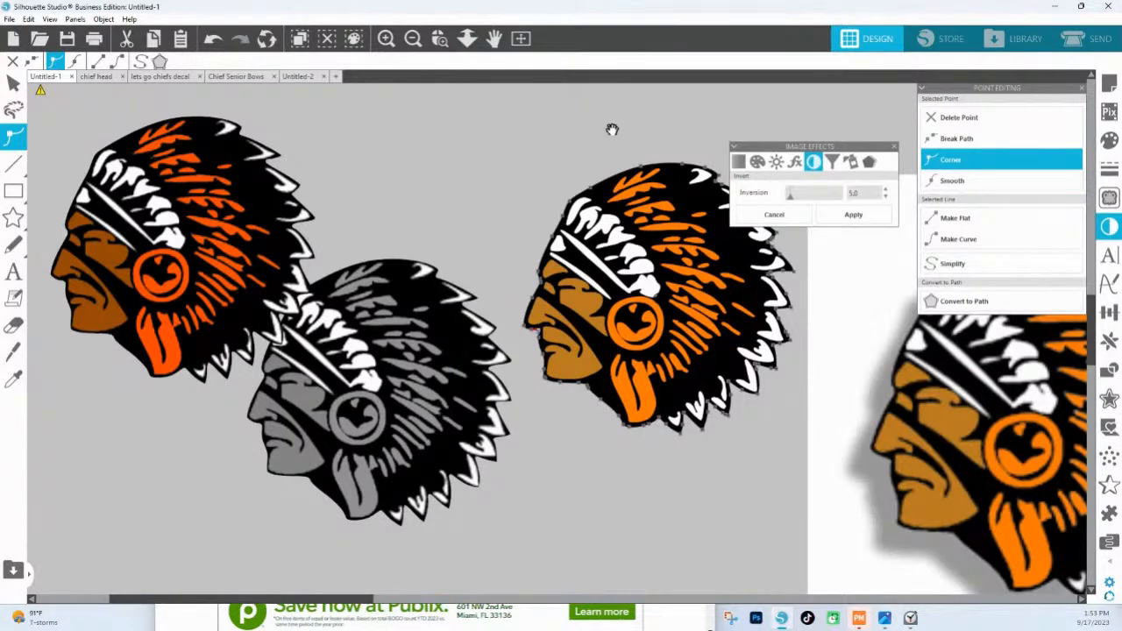
left_click_drag(611, 128, 526, 125)
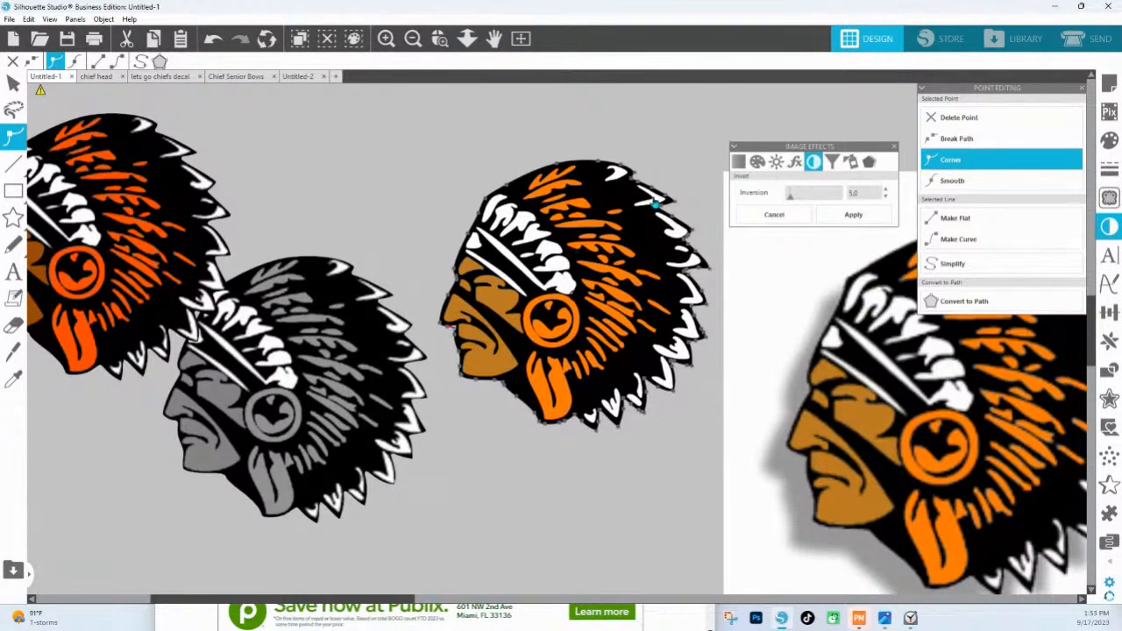
left_click_drag(708, 299, 491, 313)
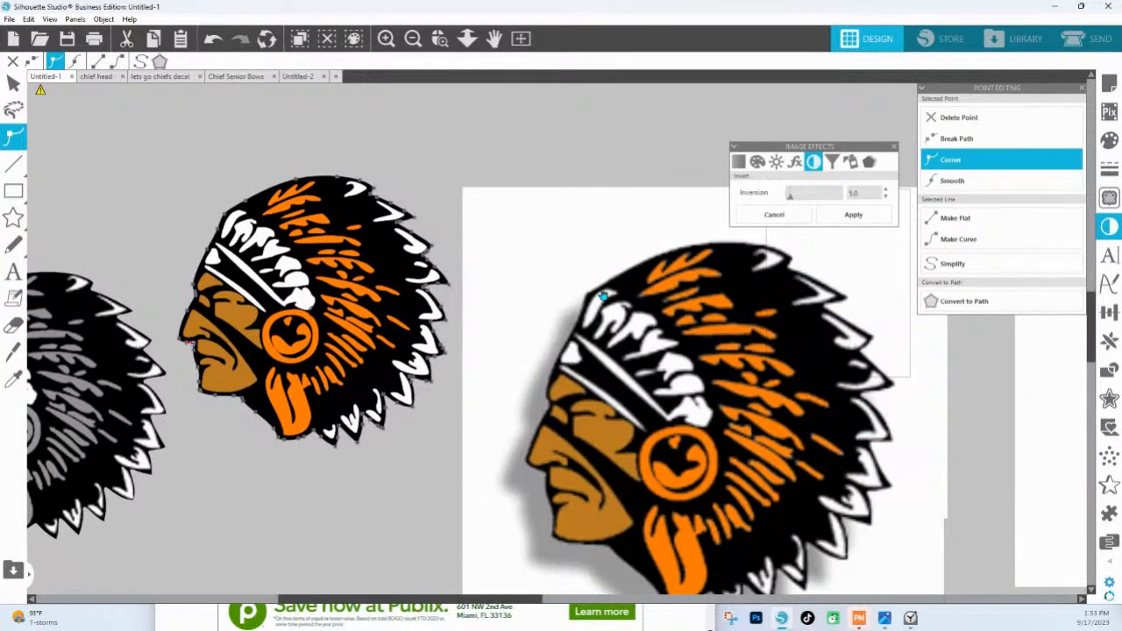
left_click(439, 38)
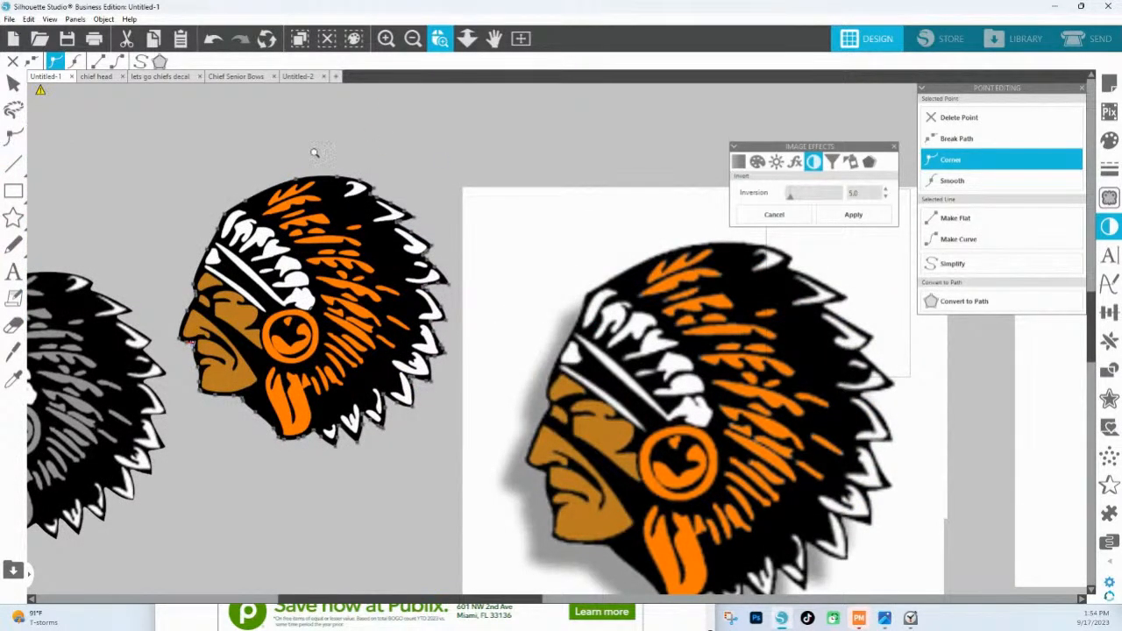
left_click(331, 261)
left_click(414, 307)
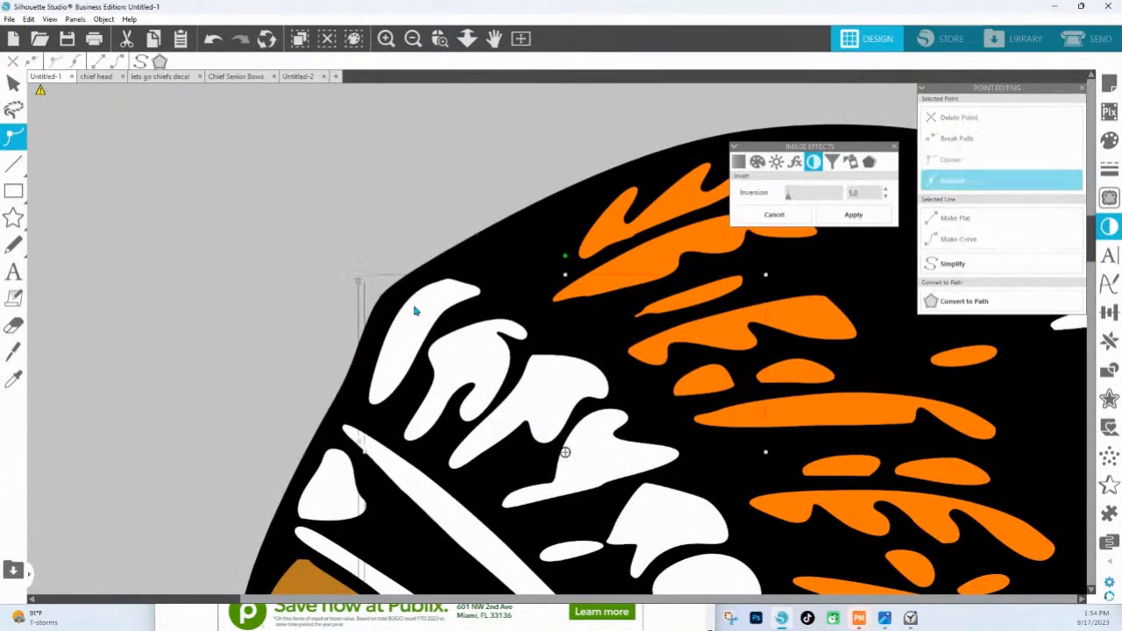
right_click(413, 307)
left_click(393, 261)
left_click(450, 299)
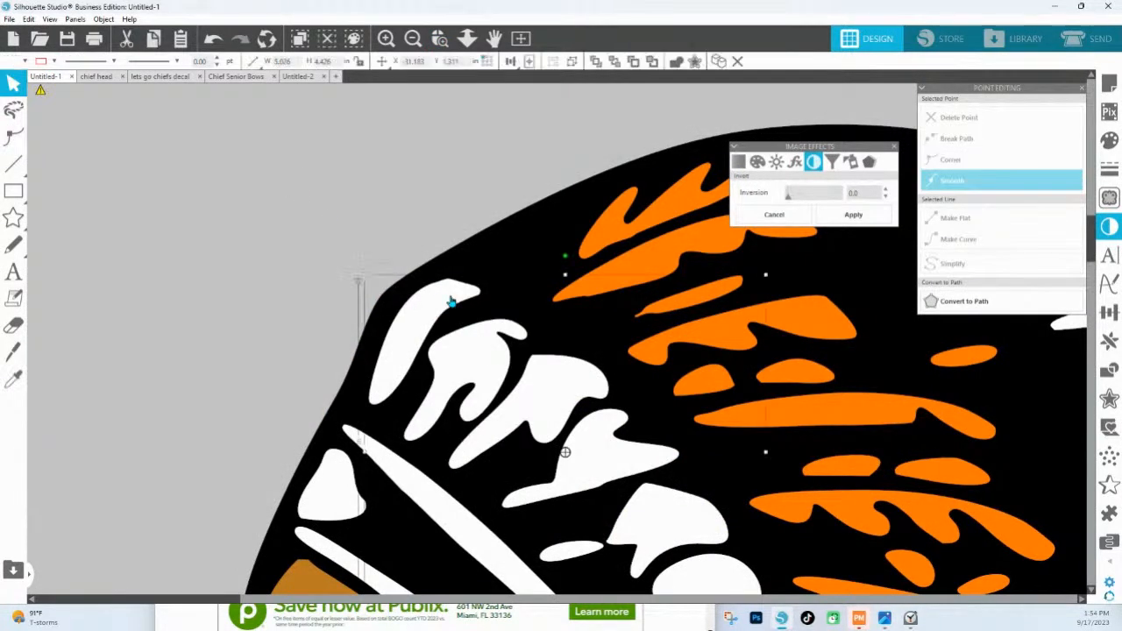
right_click(450, 299)
left_click(495, 472)
left_click(345, 216)
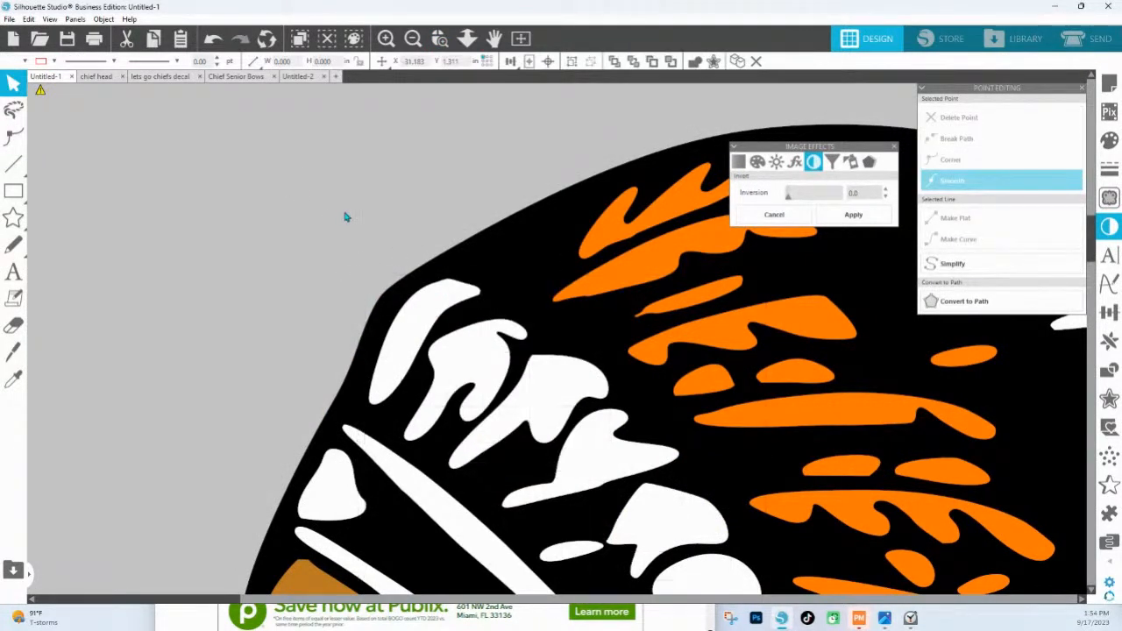
Step: Enlarge the frontmost white headdress feather slightly and reshape its lower end, inner edge and upper tip through its nodes
left_click(419, 302)
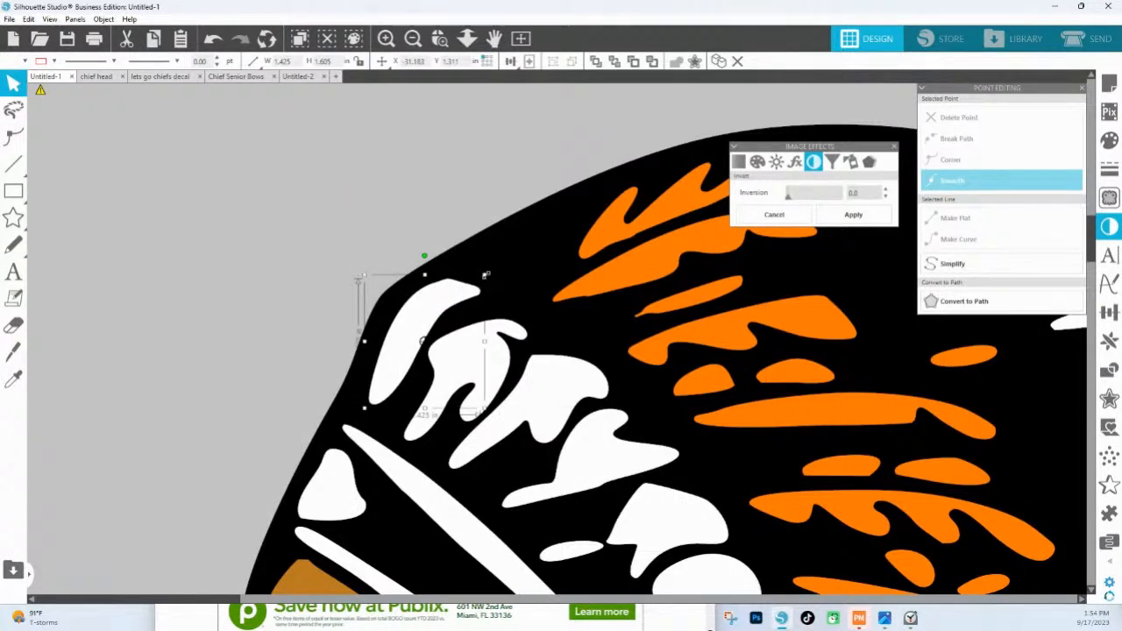
left_click_drag(484, 275, 429, 274)
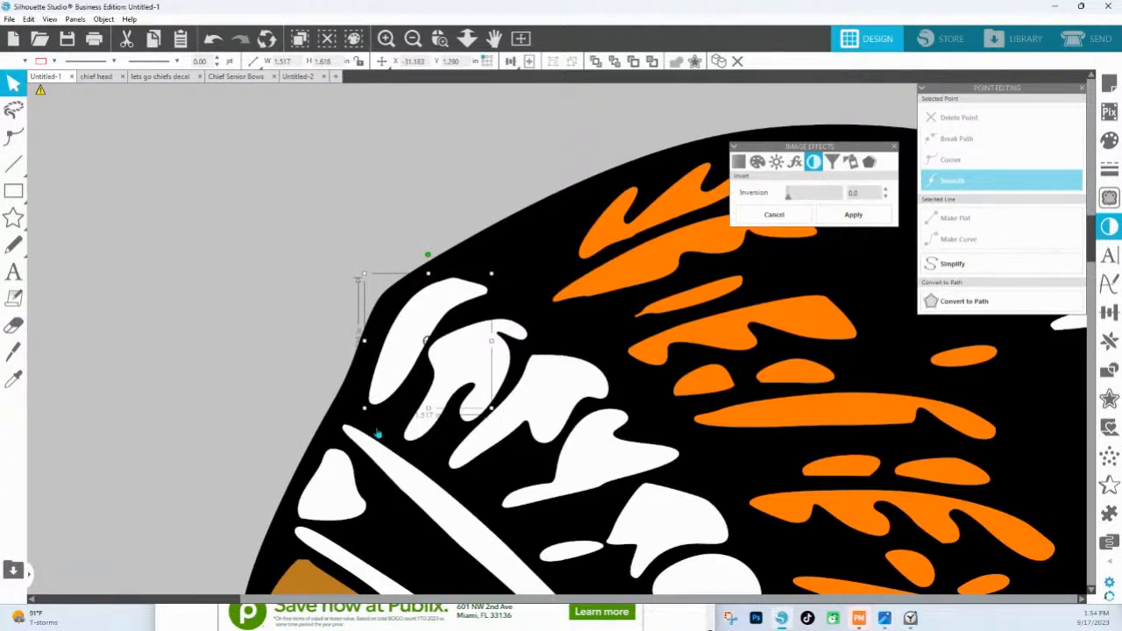
double_click(365, 408)
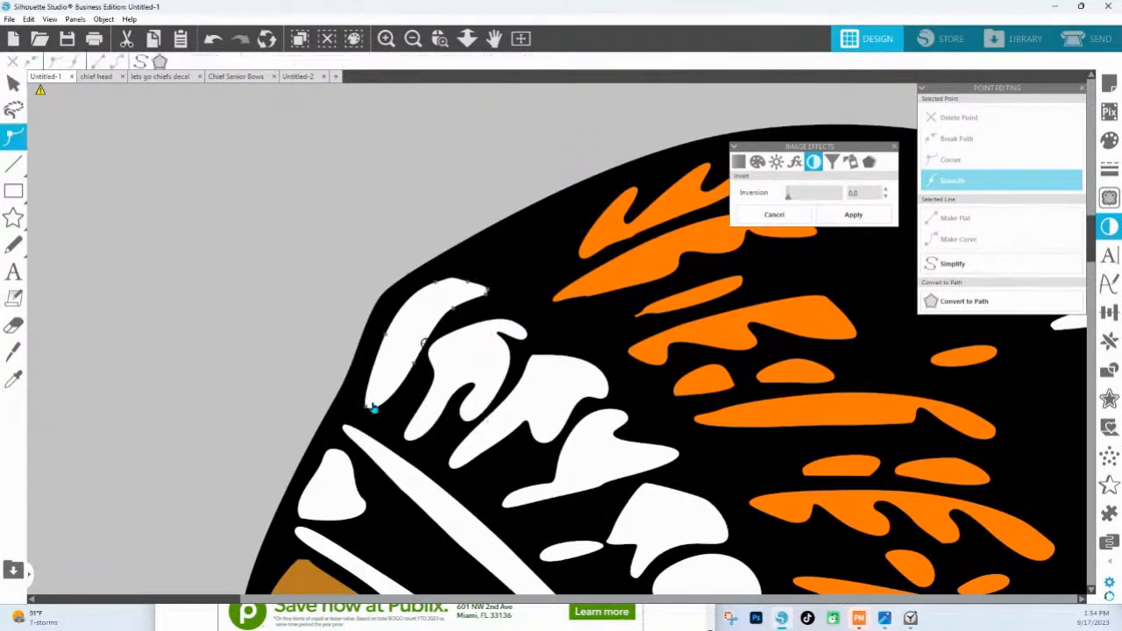
left_click(416, 375)
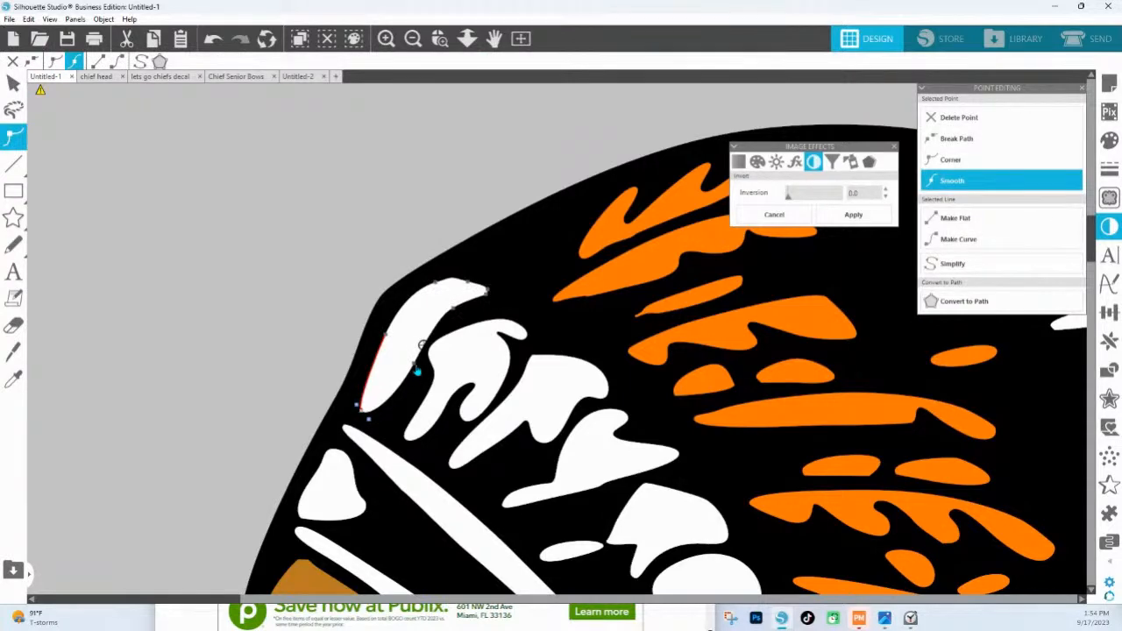
left_click_drag(414, 367, 410, 361)
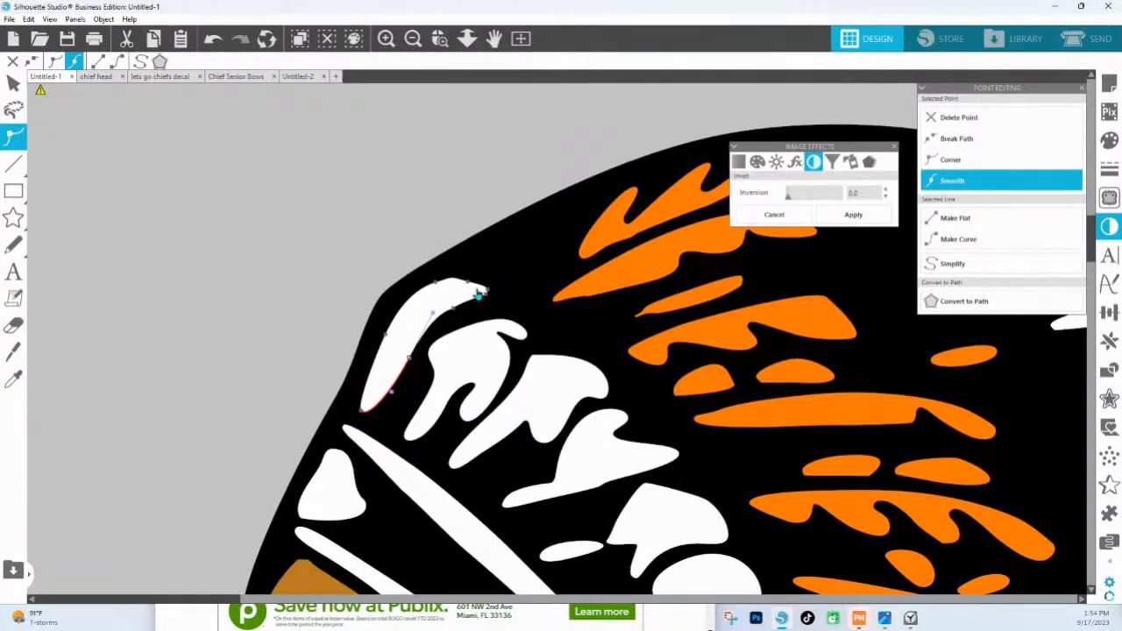
left_click_drag(441, 261, 497, 296)
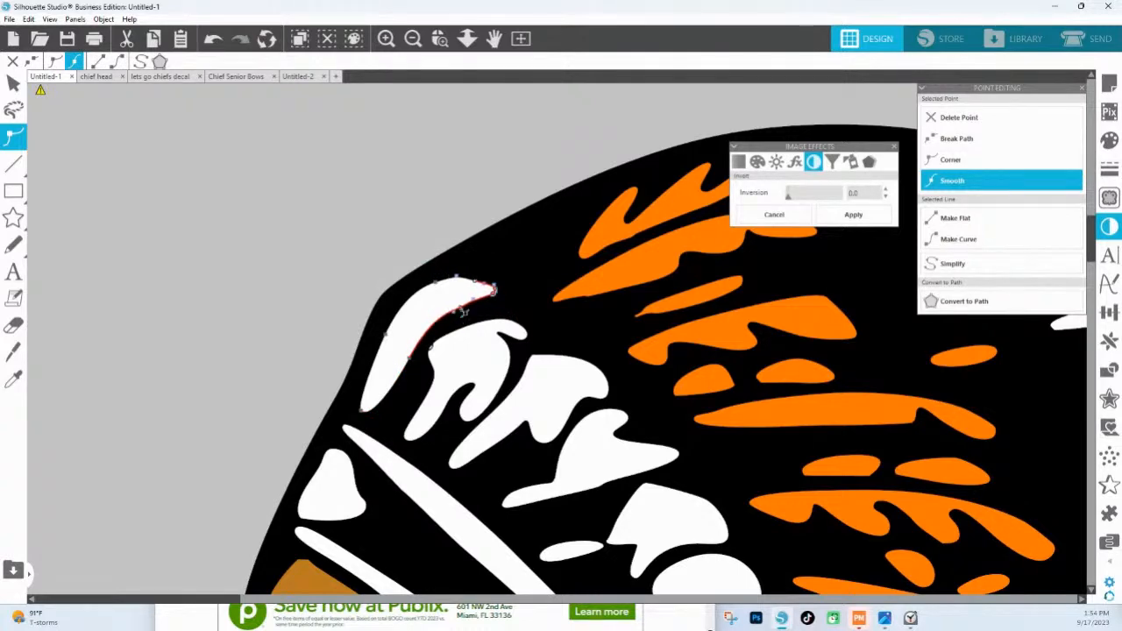
left_click(435, 221)
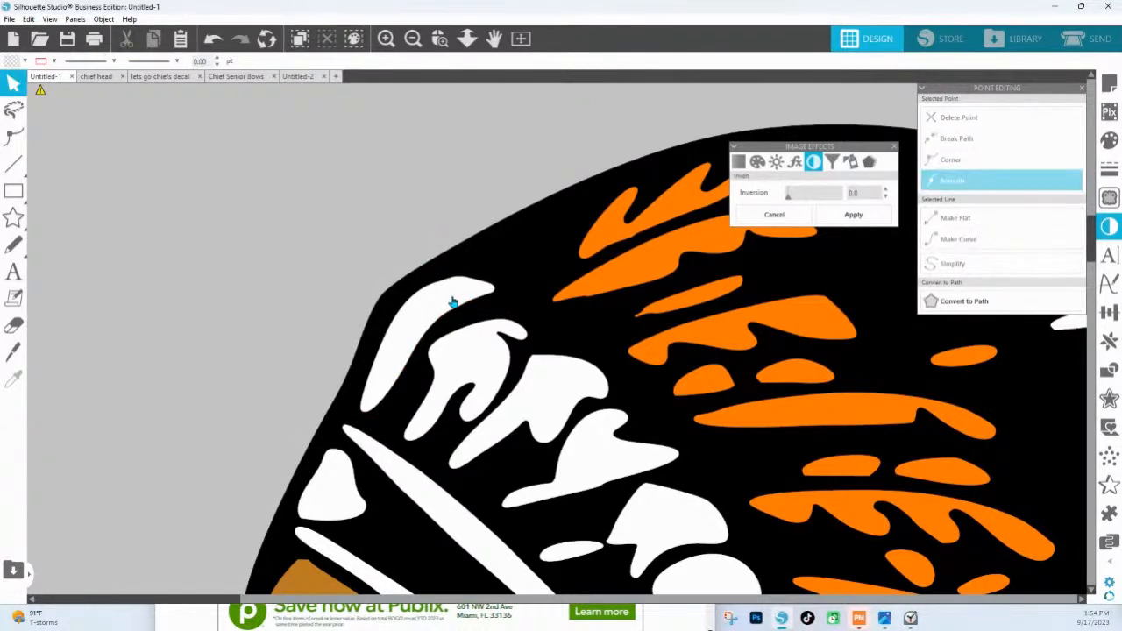
left_click(453, 300)
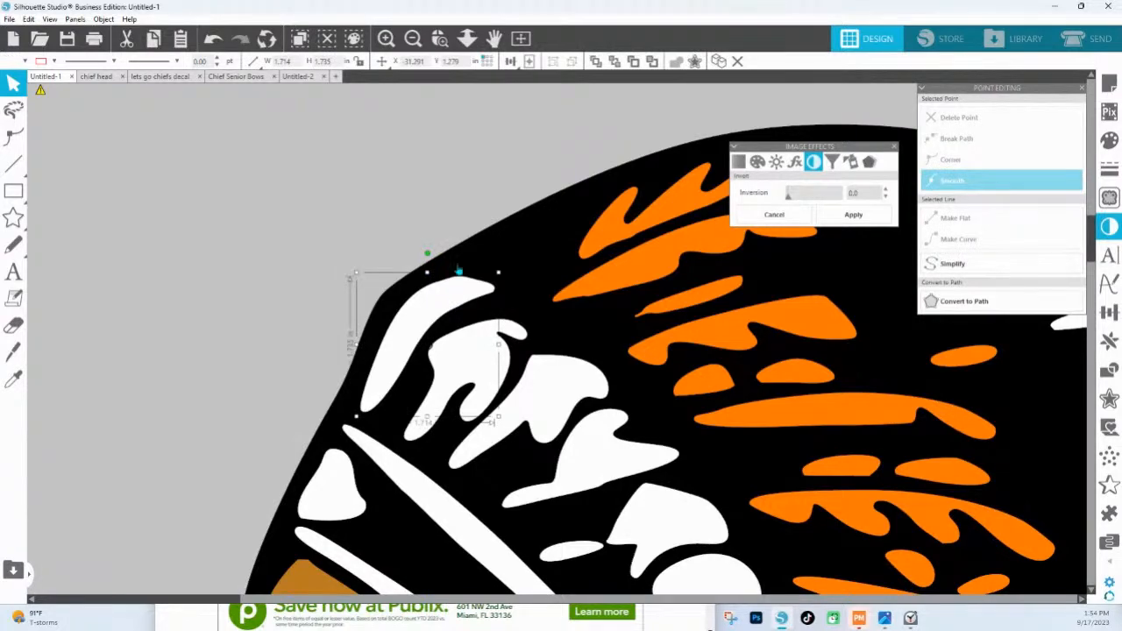
Step: Move the gray head away from the recolored head so it overlaps the orange-red head
left_click(469, 39)
left_click_drag(517, 279, 466, 5)
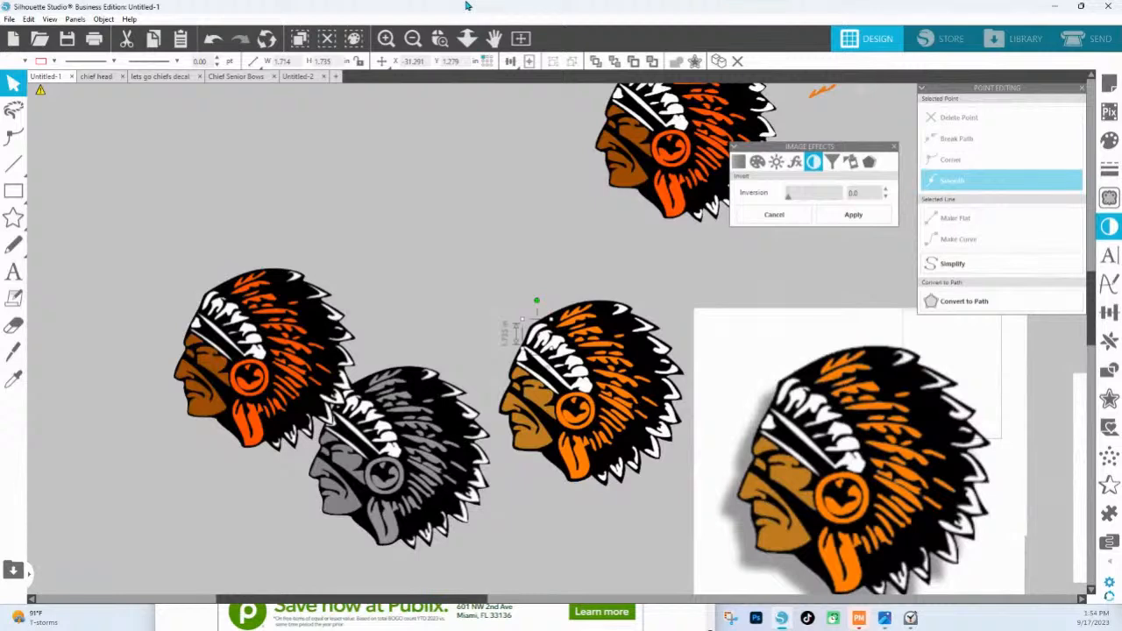
left_click(575, 313)
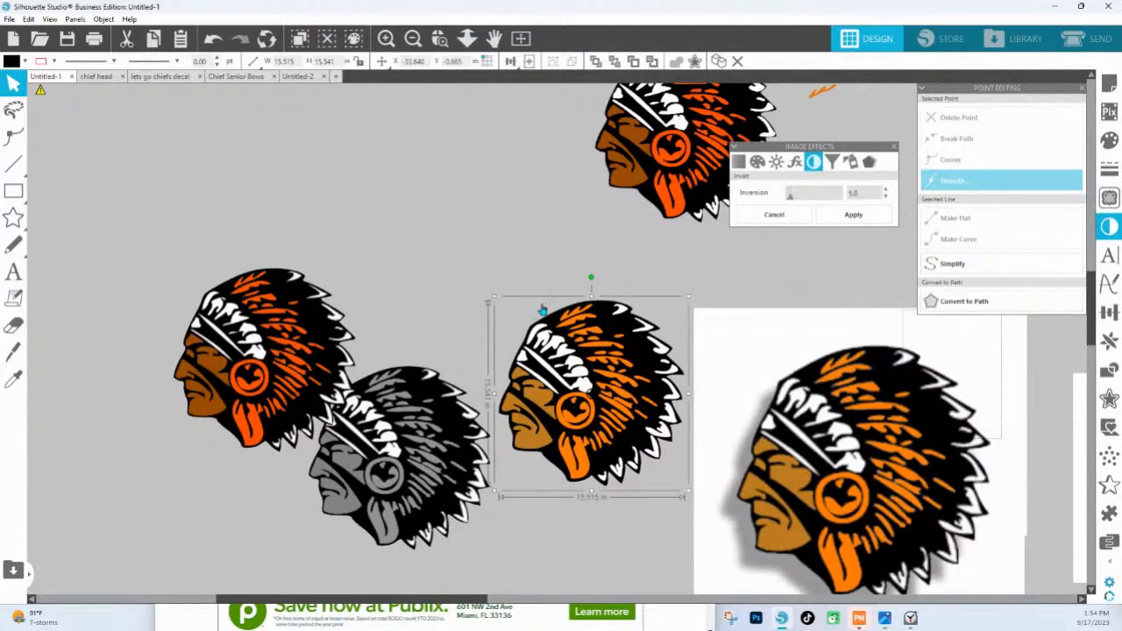
left_click_drag(483, 220, 666, 493)
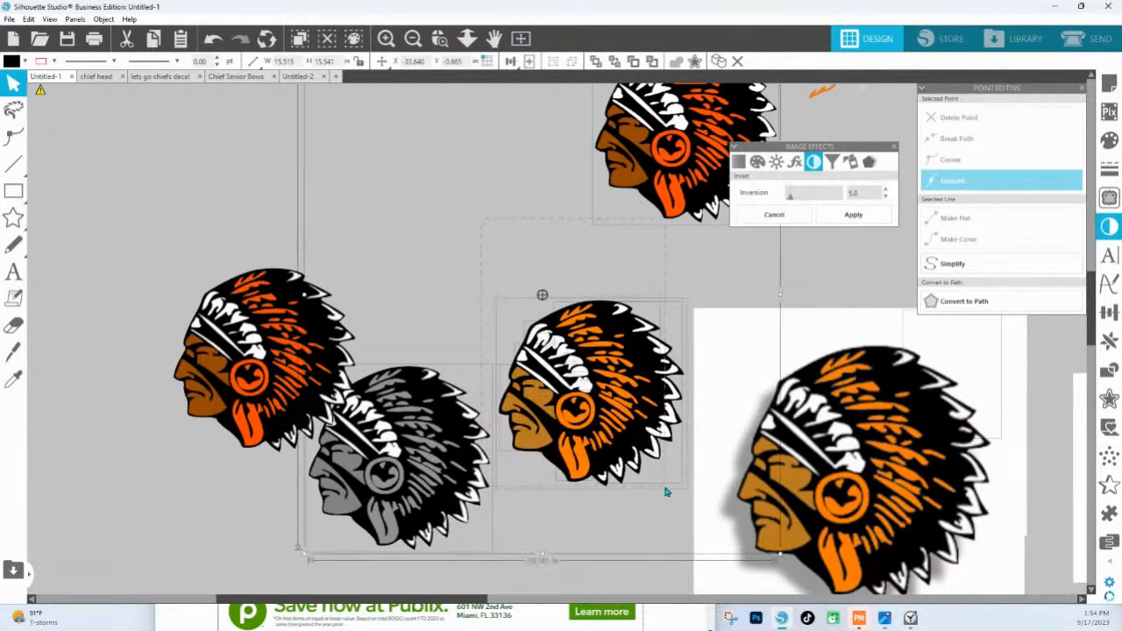
left_click(400, 310)
left_click_drag(395, 452, 169, 386)
left_click(575, 281)
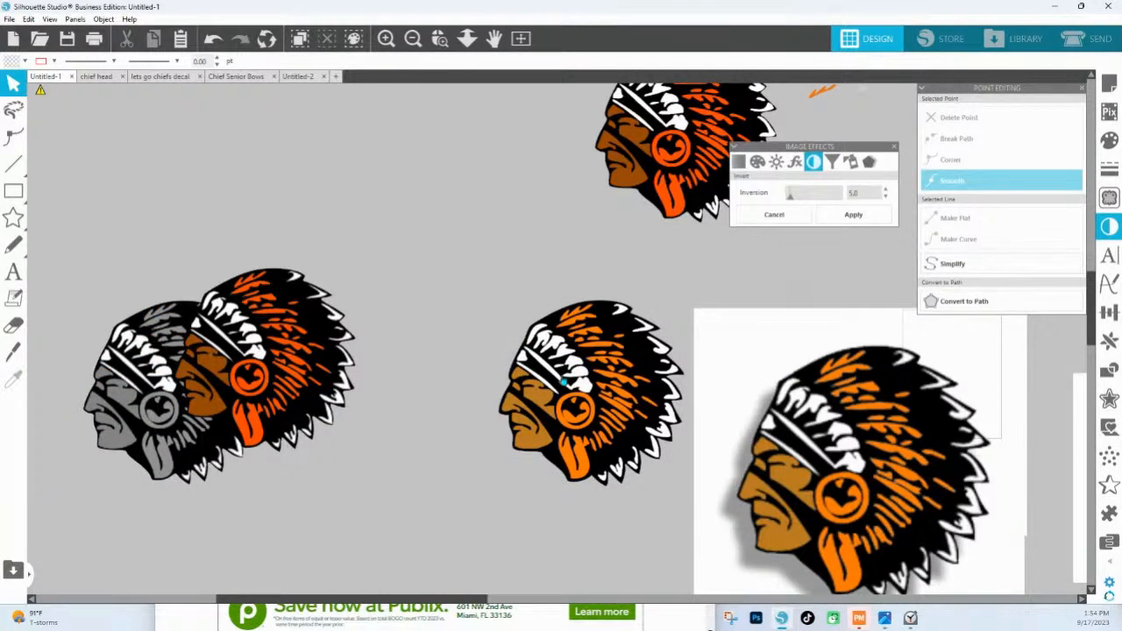
Step: Create a 0.125 in offset around the recolored head's inner color shapes, leaving out the black base
left_click_drag(448, 251, 658, 518)
left_click(641, 356)
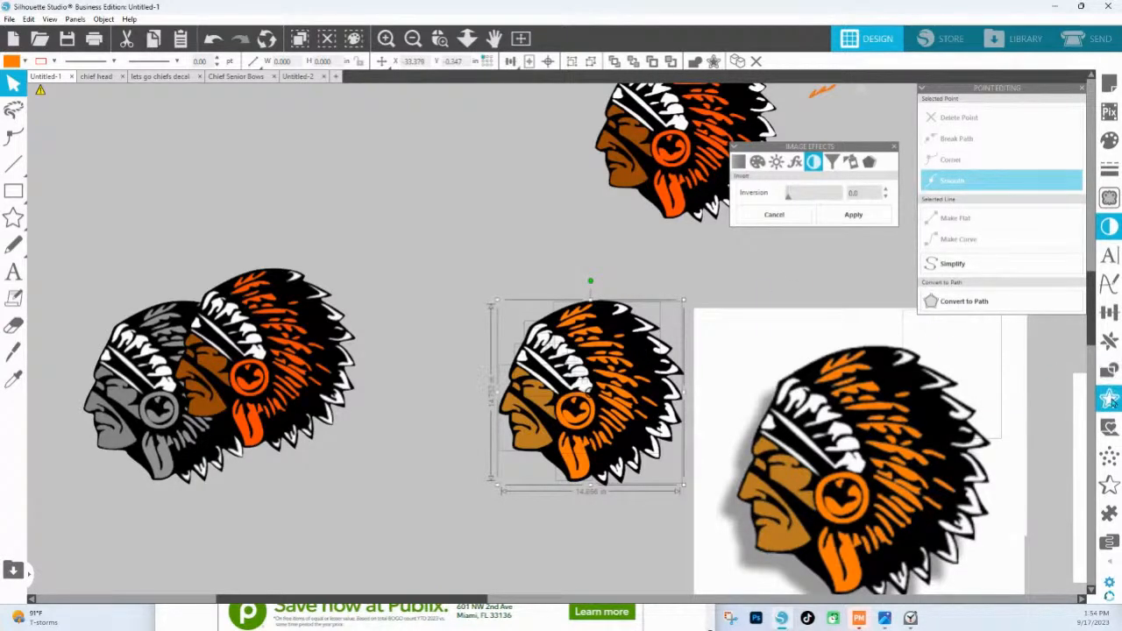
left_click(1108, 397)
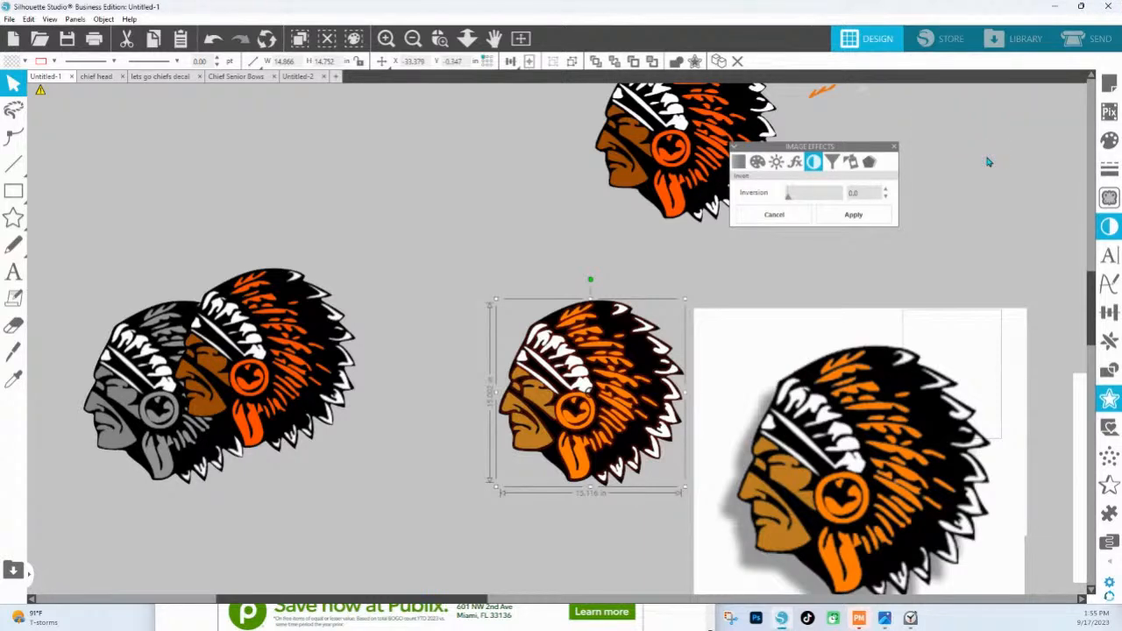
left_click(988, 162)
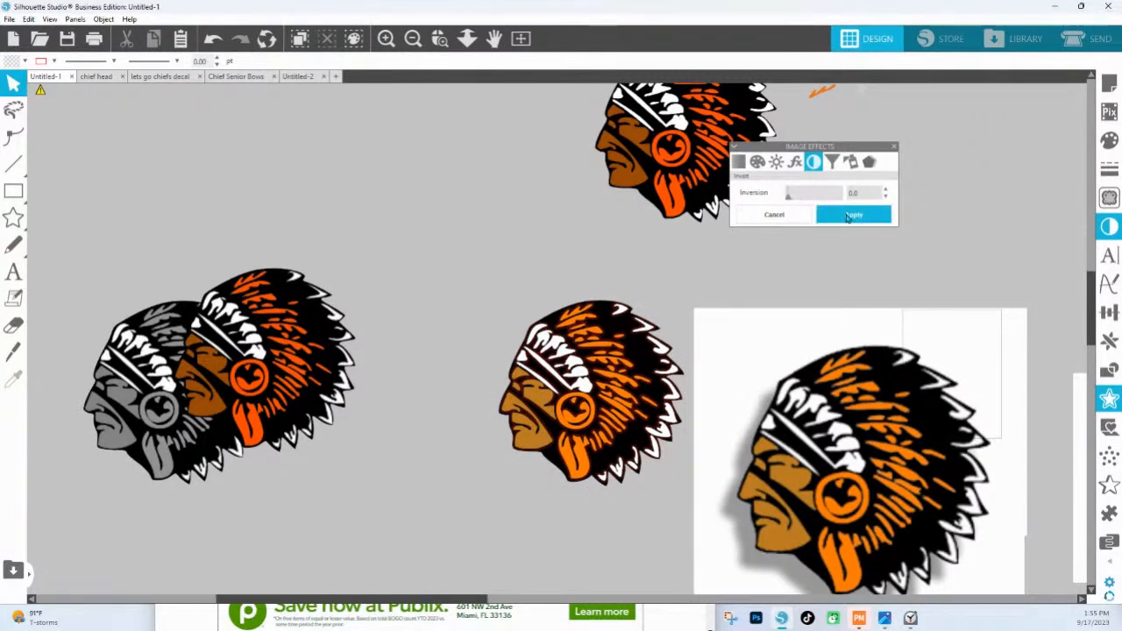
Step: Select the offset outline around the face and try to fill it with black sampled from the headdress
left_click(438, 41)
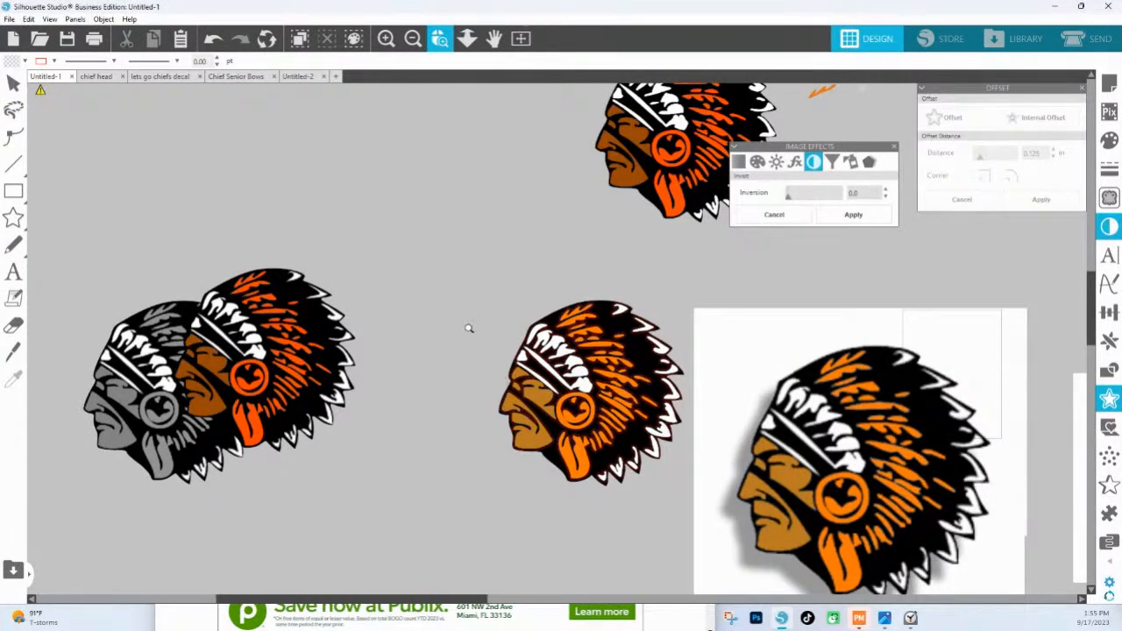
left_click_drag(738, 513, 739, 513)
left_click(289, 349)
left_click(288, 351)
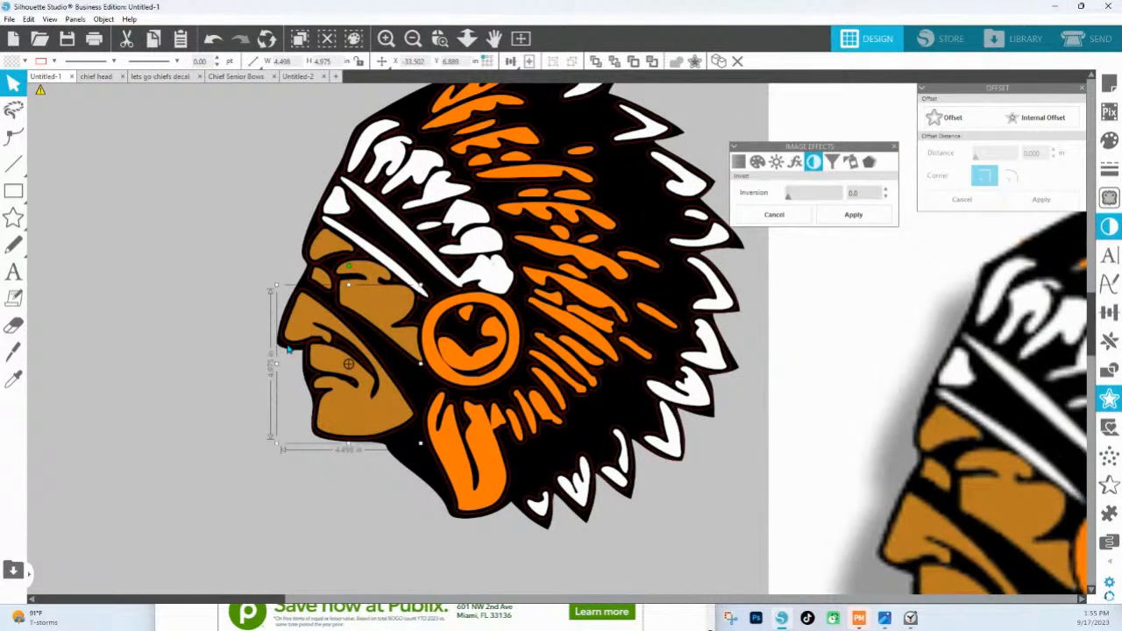
key("i")
left_click(412, 247)
Step: Undo the fill attempt, the offset of the color shapes and the gray head's move
key("ctrl+z")
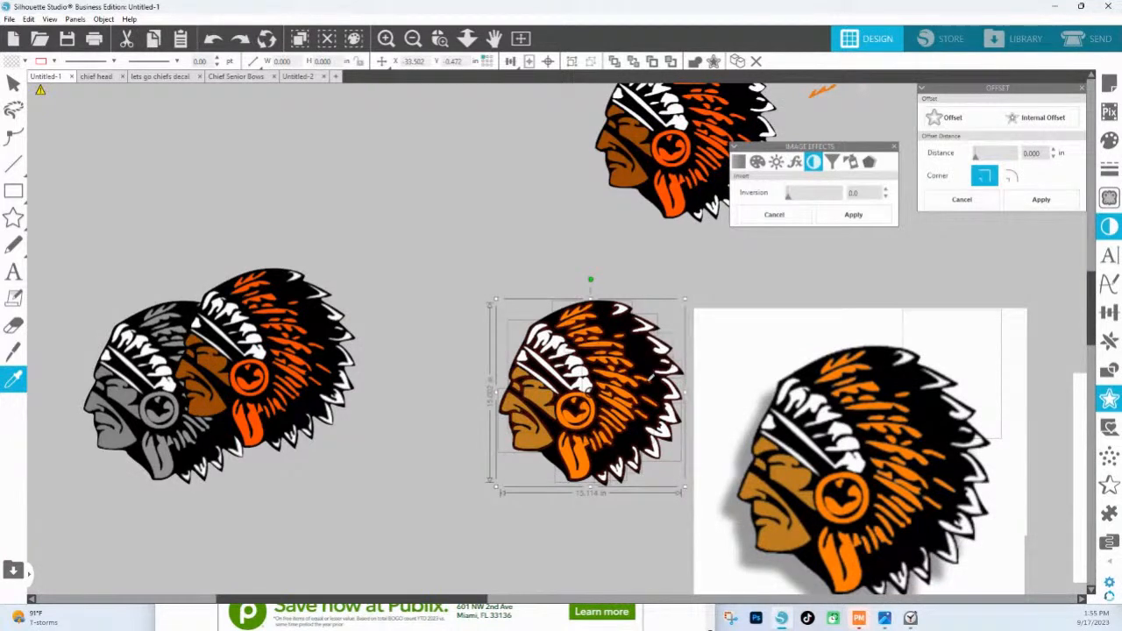
left_click(648, 383)
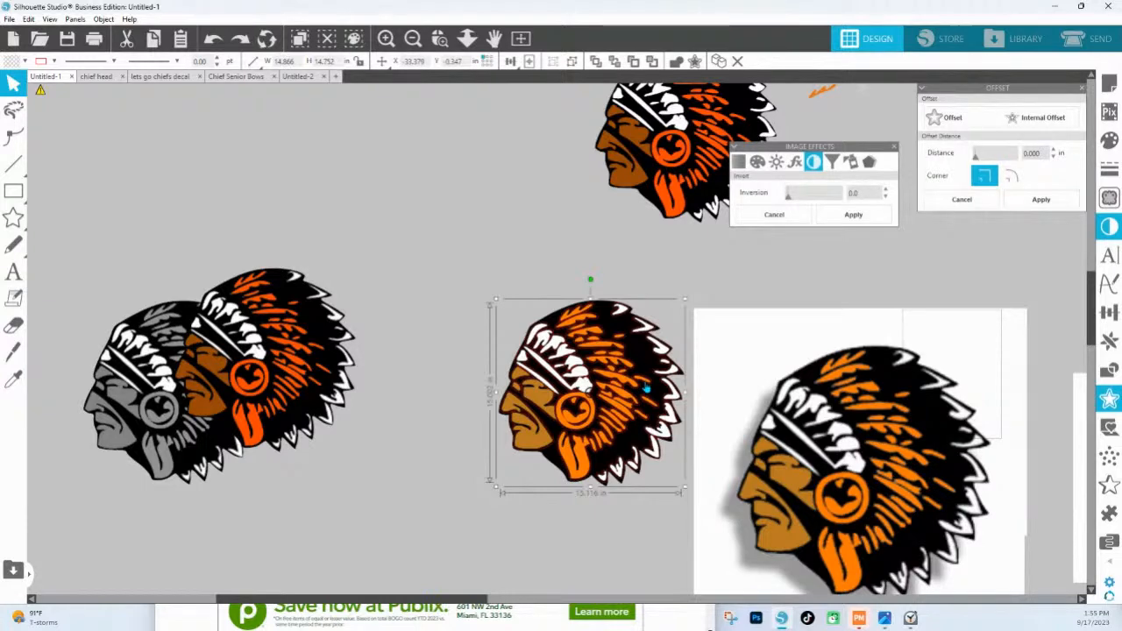
key("ctrl+z")
key("ctrl+z")
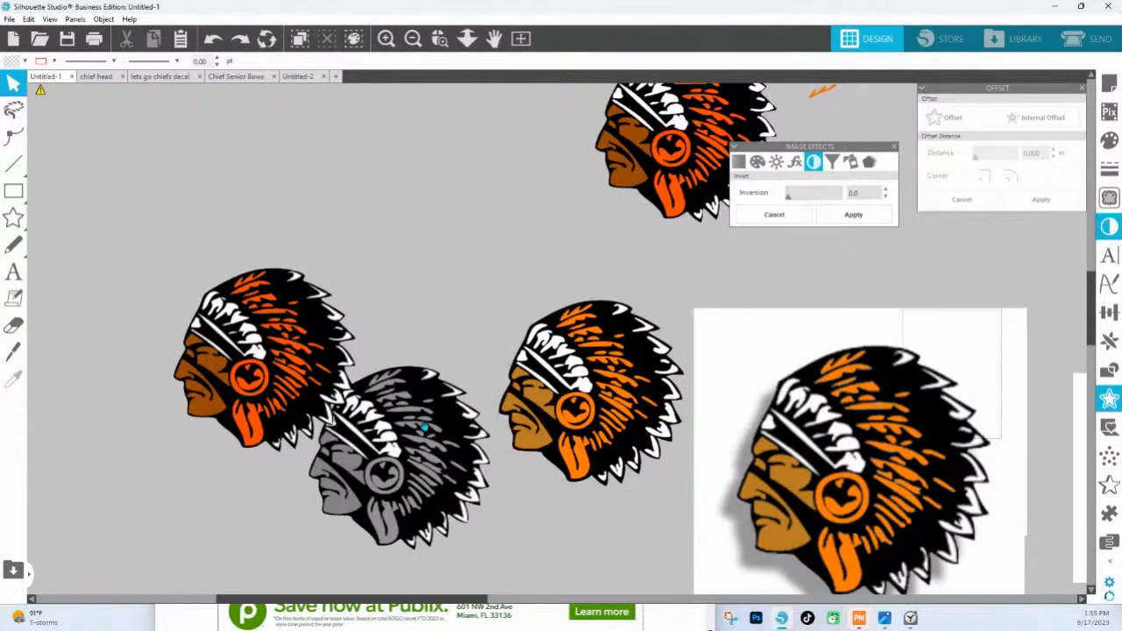
Step: Move the gray head clear of the recolored head and select the recolored head's inner color shapes without its black base
left_click_drag(391, 452, 325, 454)
left_click(446, 285)
left_click_drag(496, 290, 706, 515)
left_click_drag(306, 104, 757, 546)
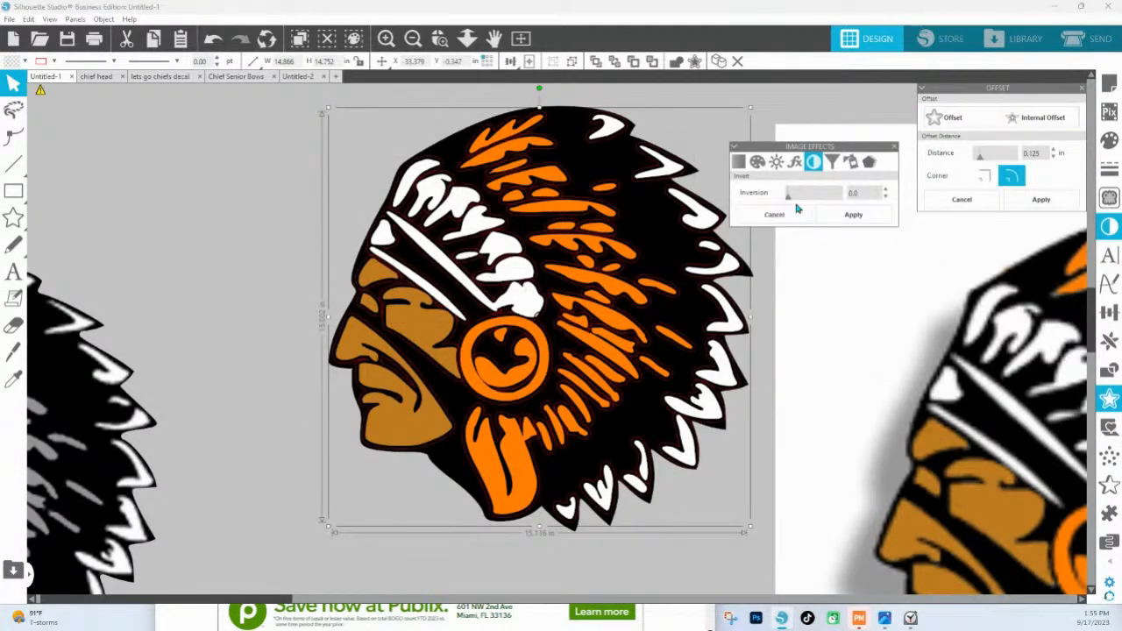
Step: Offset the selected color shapes by 0.250 in with sharp corners
left_click(984, 174)
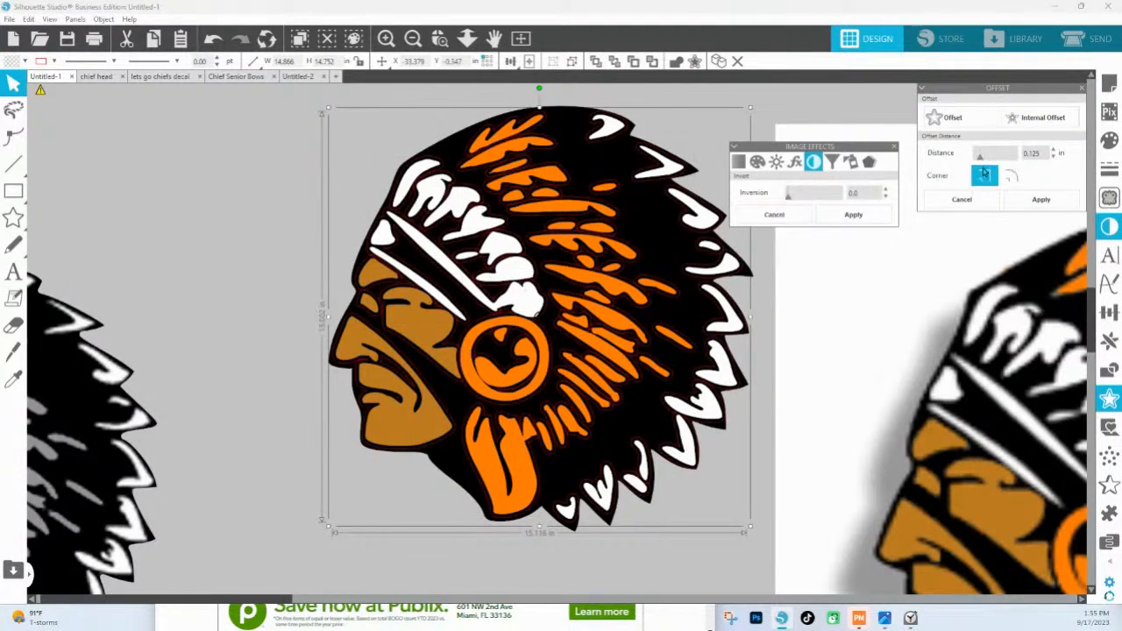
left_click(1039, 152)
key("BackSpace")
key("Return")
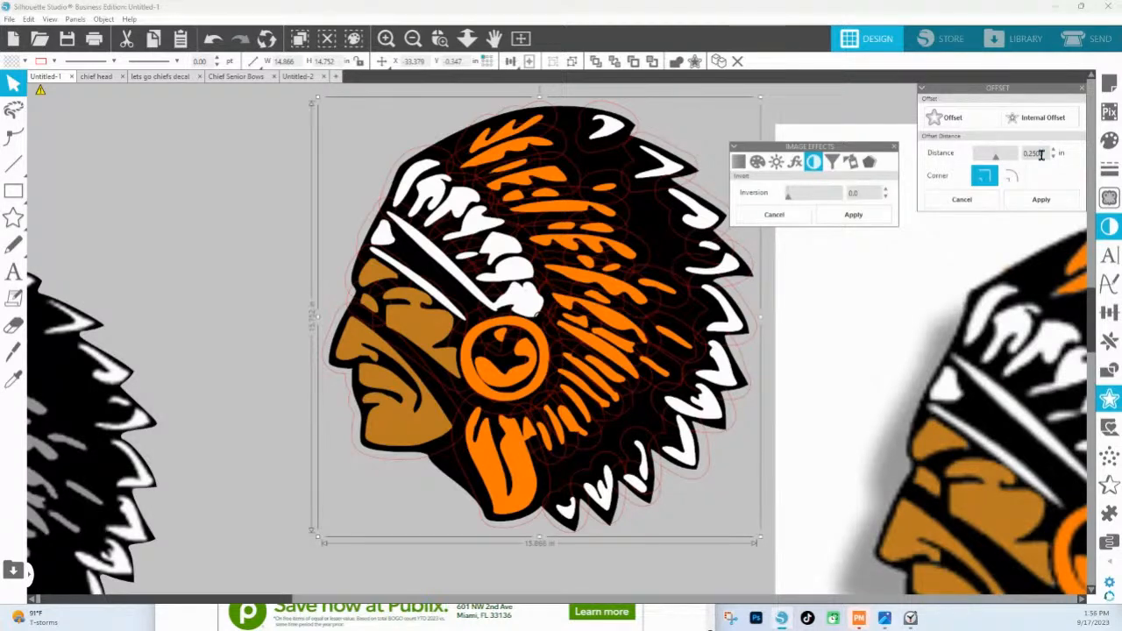
key("Return")
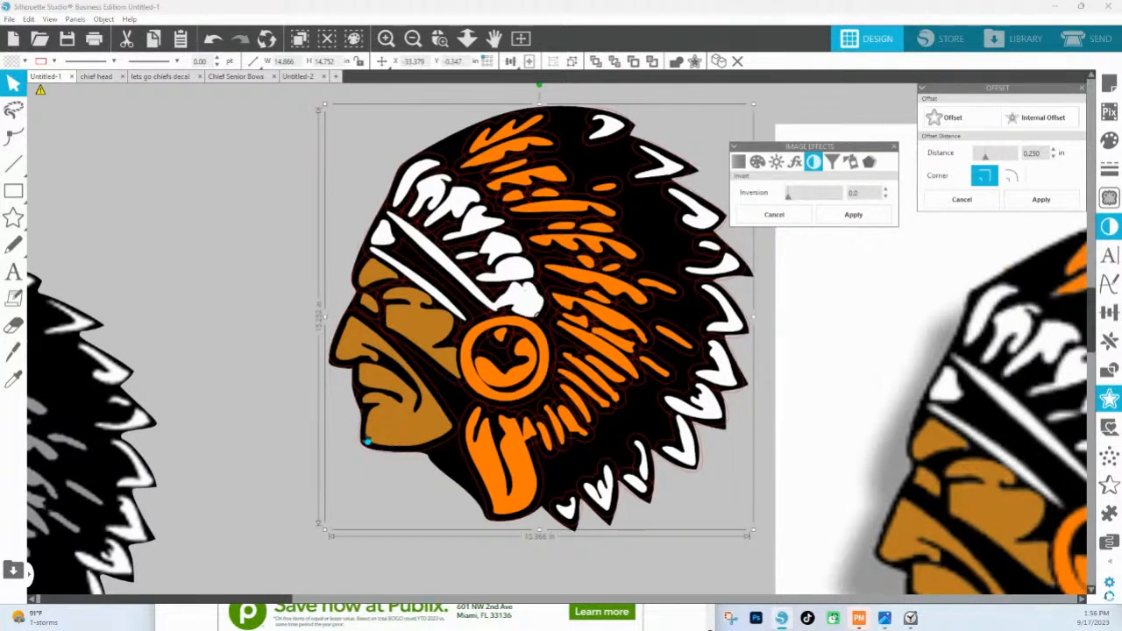
left_click(1042, 200)
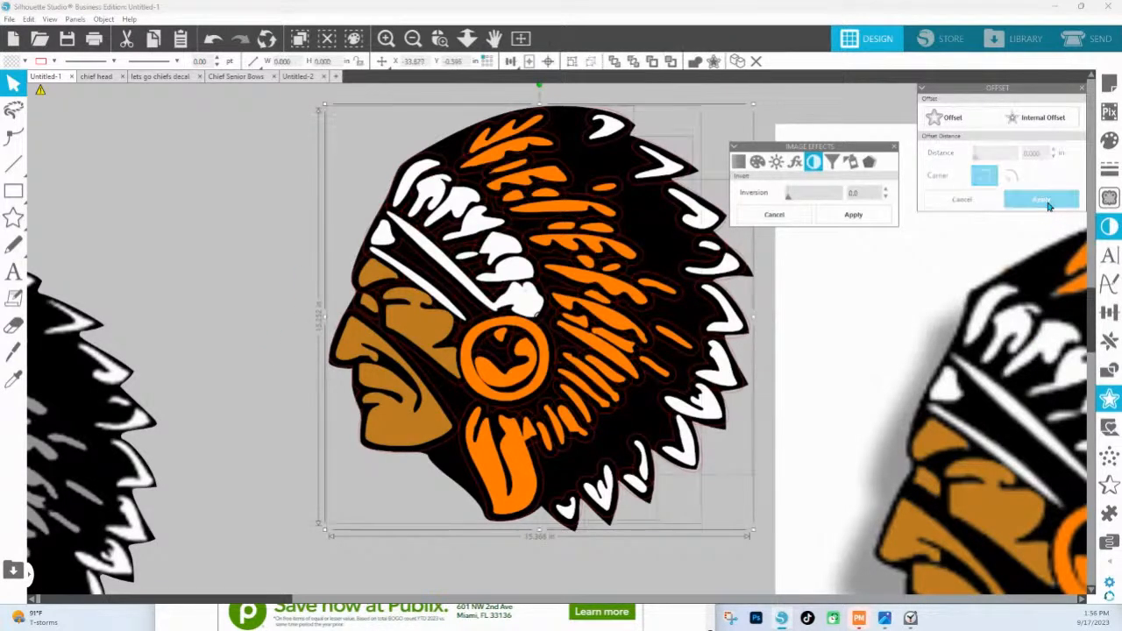
left_click(306, 445)
Step: Edit the black base's points and move those along the nose, lips and chin inward, behind the tan face shapes
left_click(433, 464)
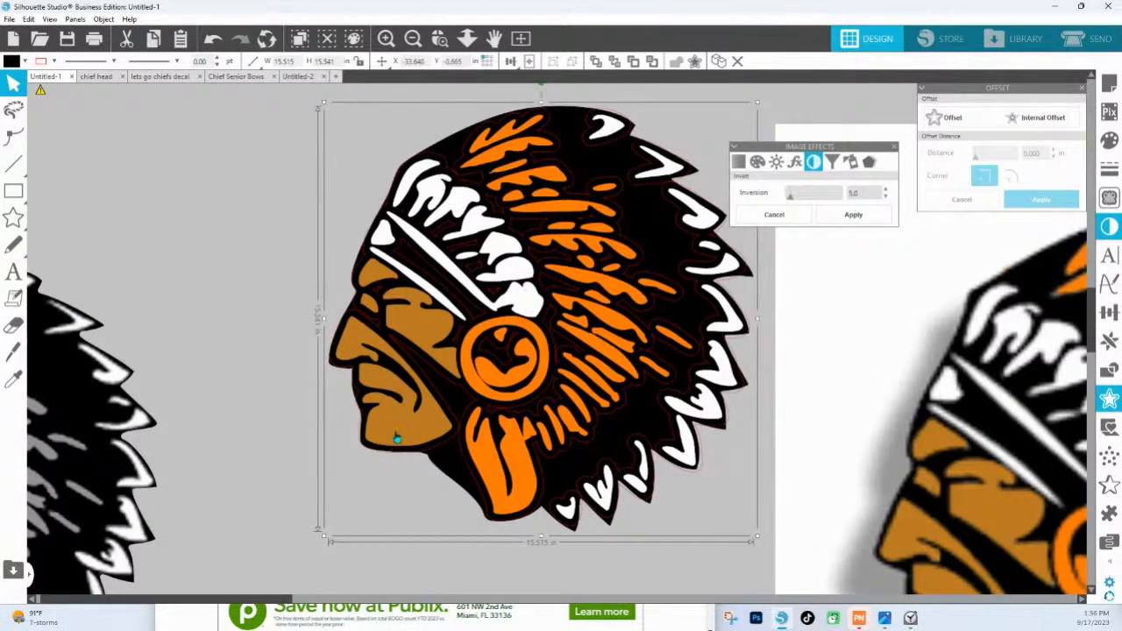
double_click(446, 471)
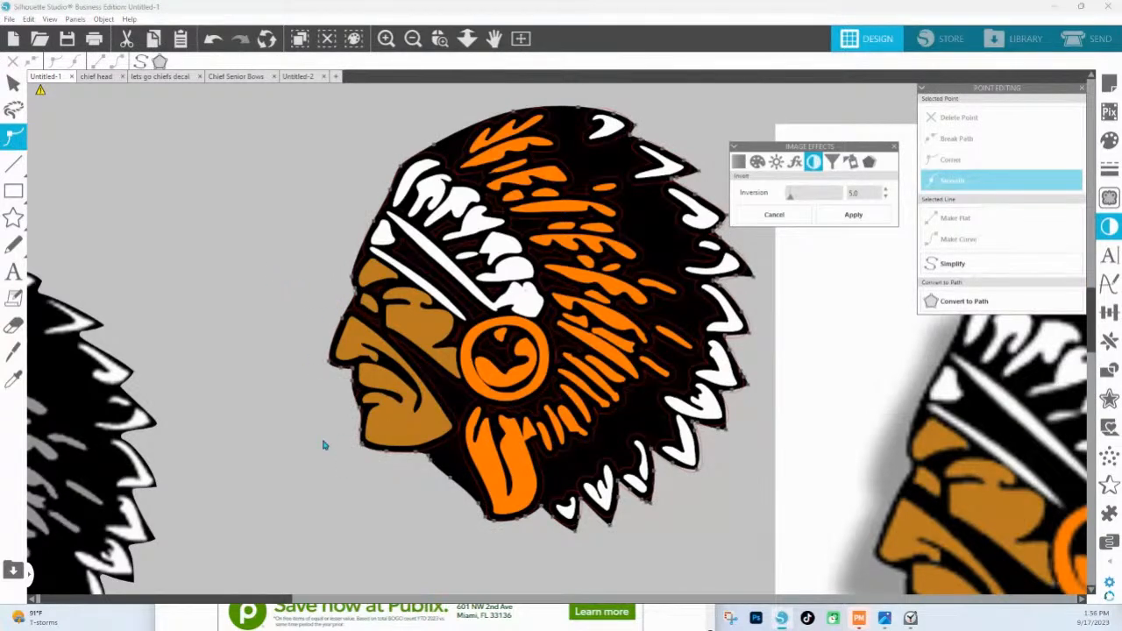
left_click_drag(298, 344, 371, 453)
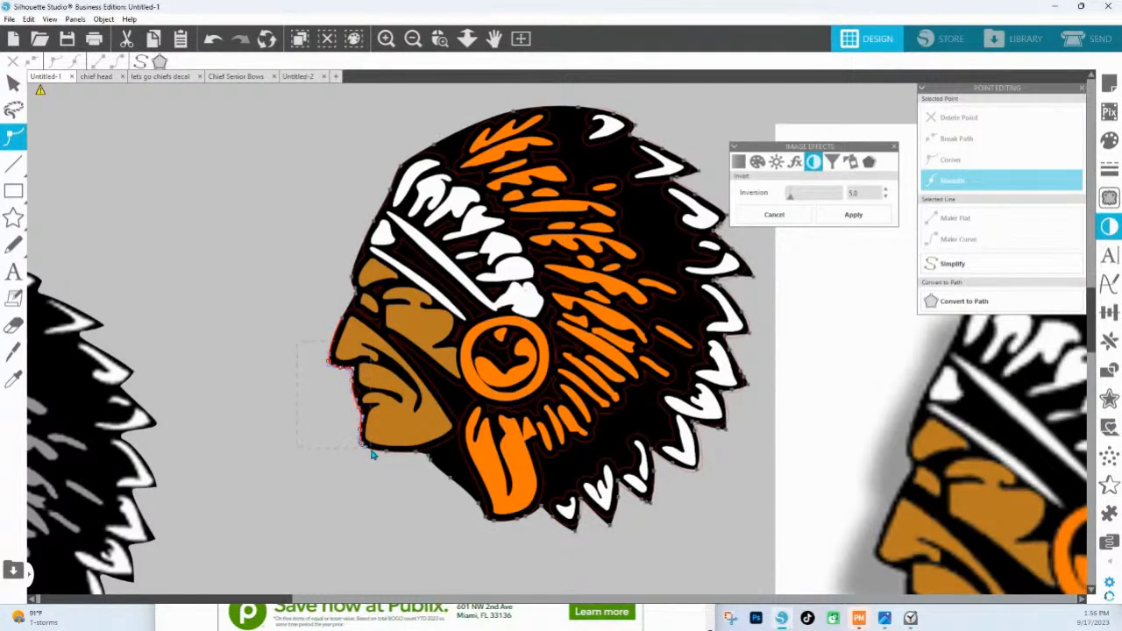
left_click_drag(354, 368, 388, 364)
left_click(348, 473)
Step: Fill the offset outline around the face with black
left_click(367, 455)
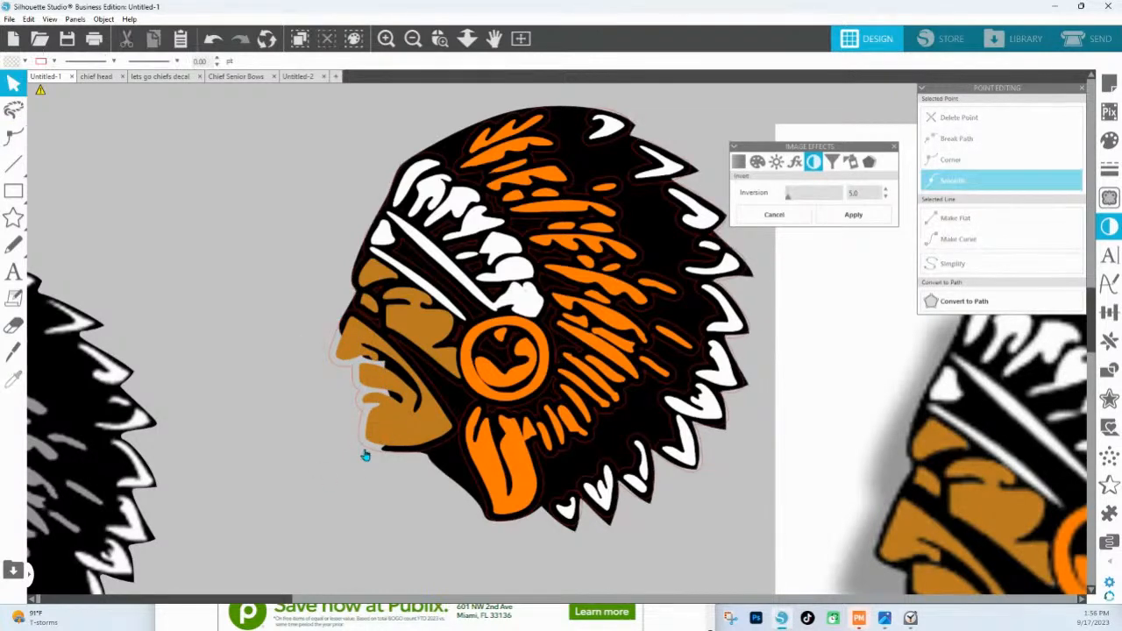
left_click(1109, 140)
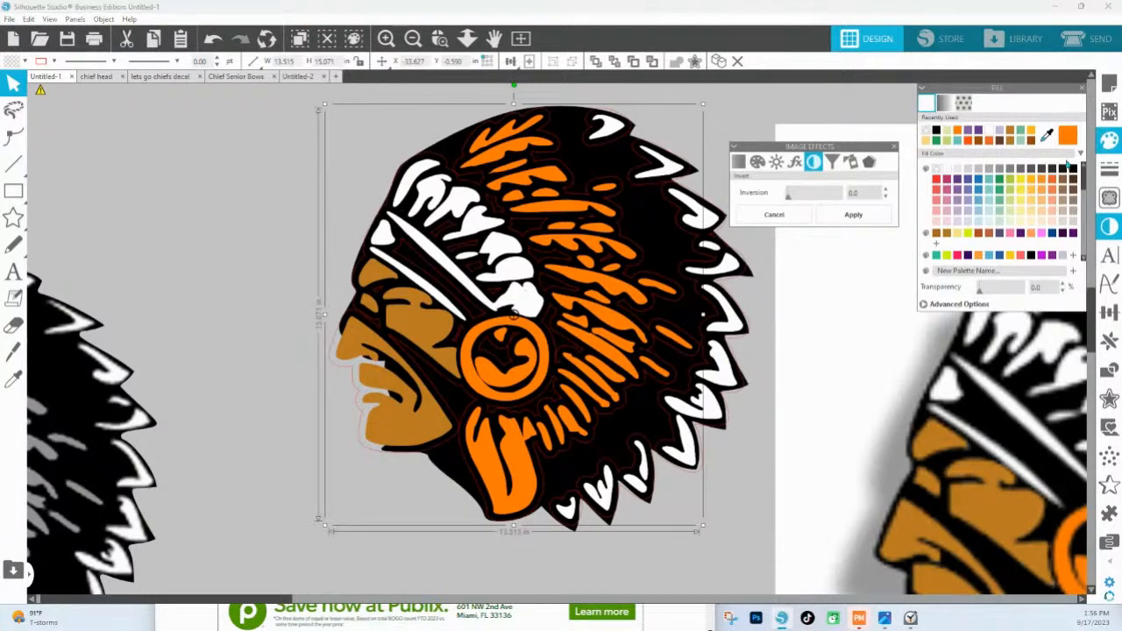
left_click(1073, 170)
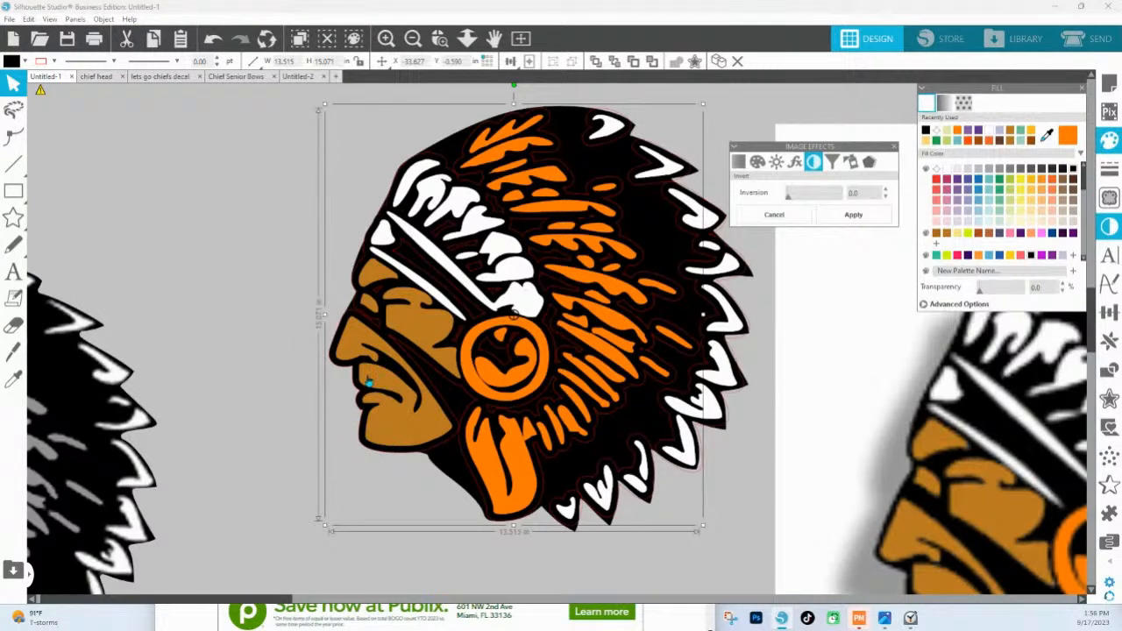
Step: Delete the unneeded offset outlines around the white feather tips along the back edge of the headdress
left_click(606, 124)
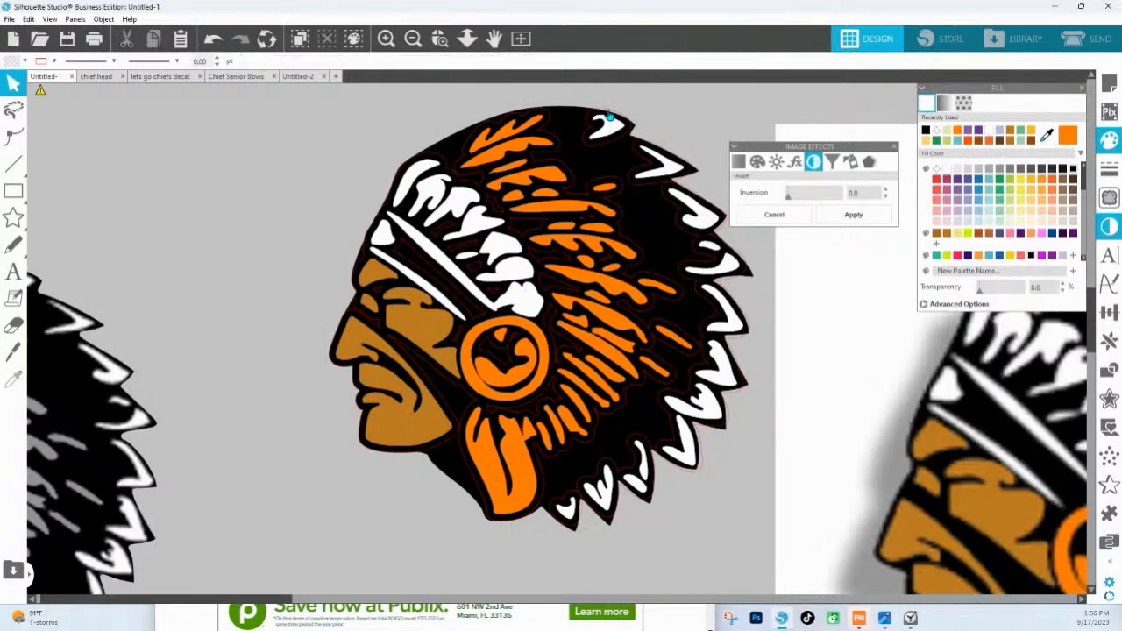
key("Delete")
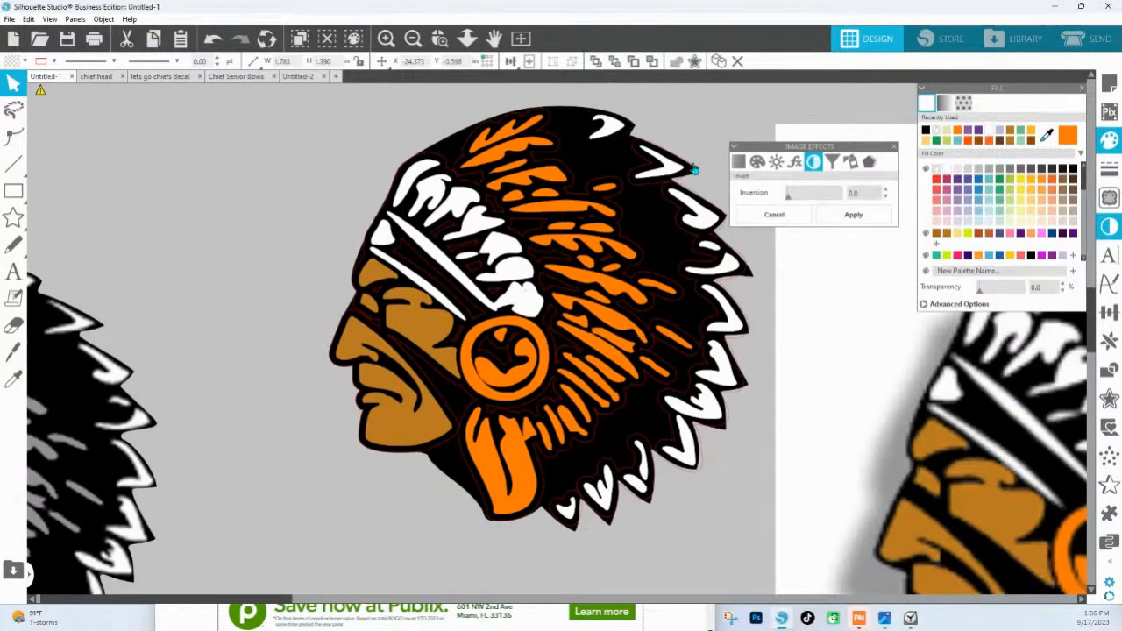
left_click(691, 168)
key("Delete")
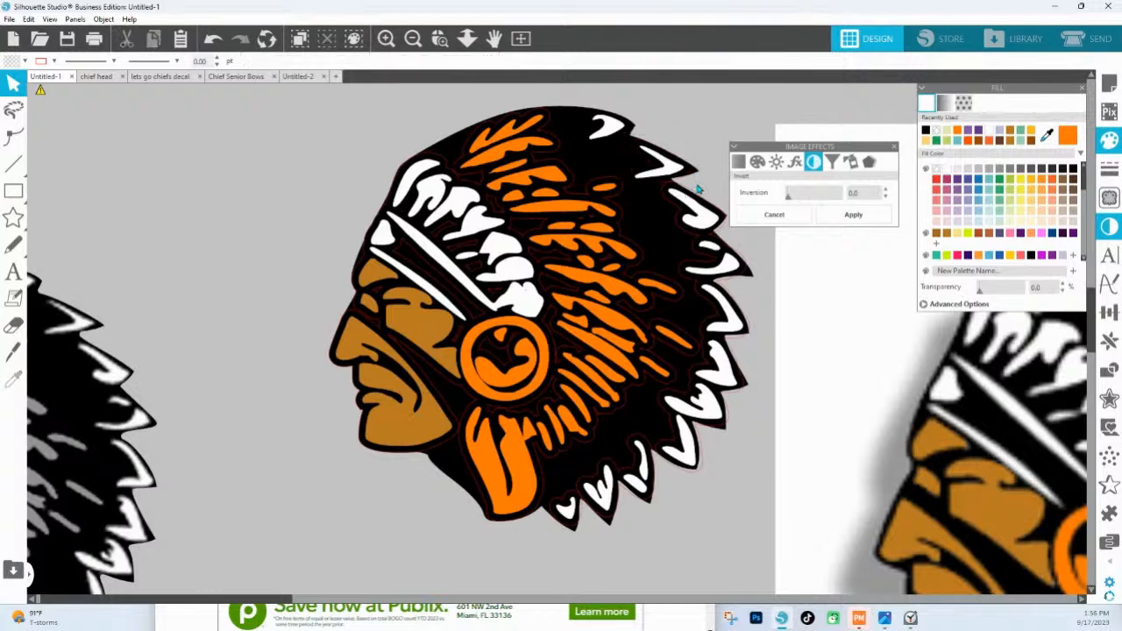
left_click(720, 233)
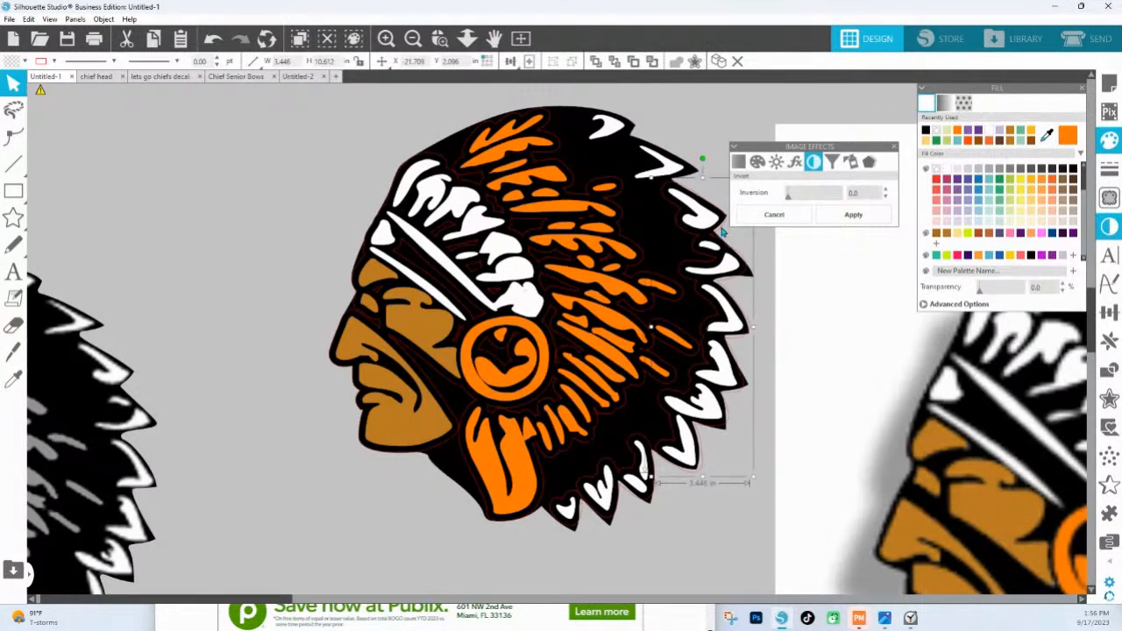
key("Delete")
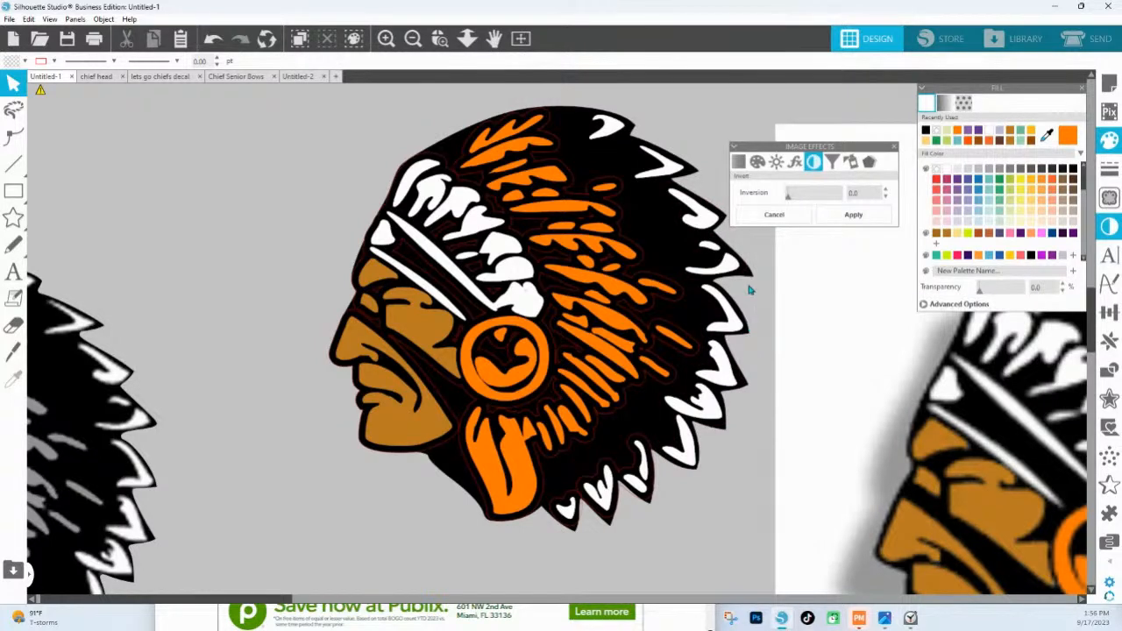
Step: Crop a front copy of the black base to a rectangle drawn around one pointed feather tip on the back edge
left_click(746, 340)
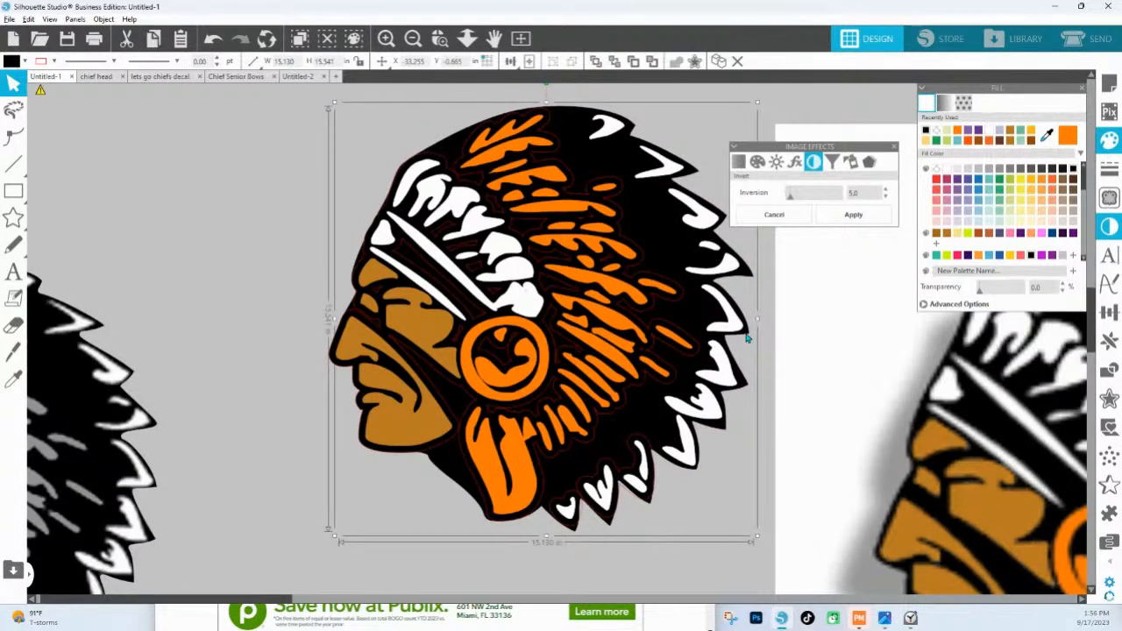
key("ctrl+shift+bracketright")
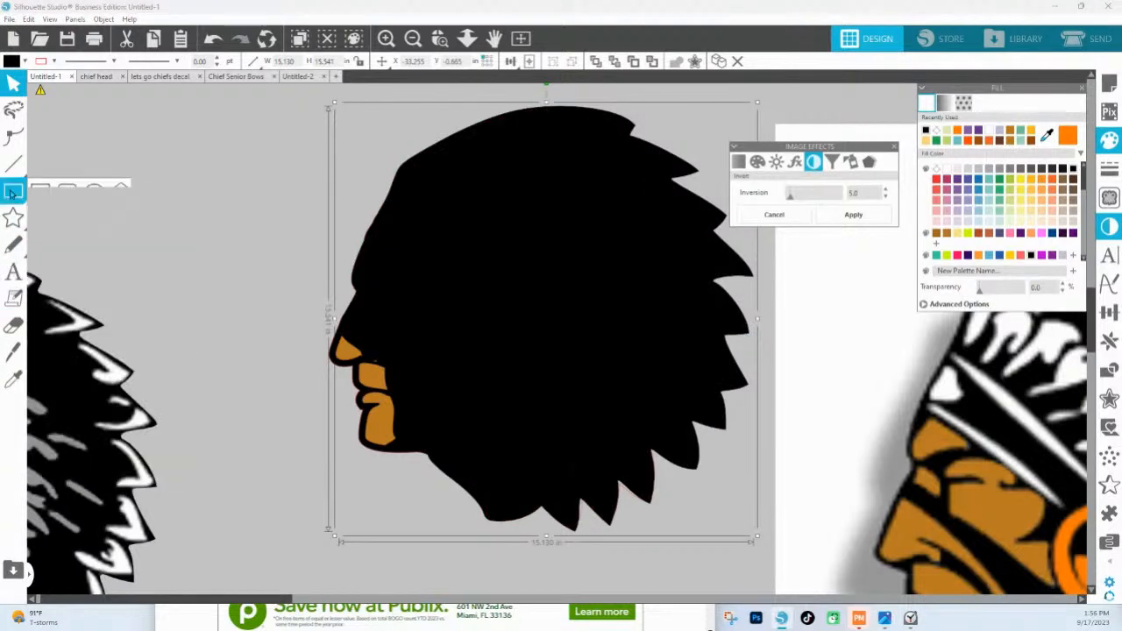
left_click(12, 192)
left_click_drag(722, 288, 762, 349)
left_click(745, 339, "shift")
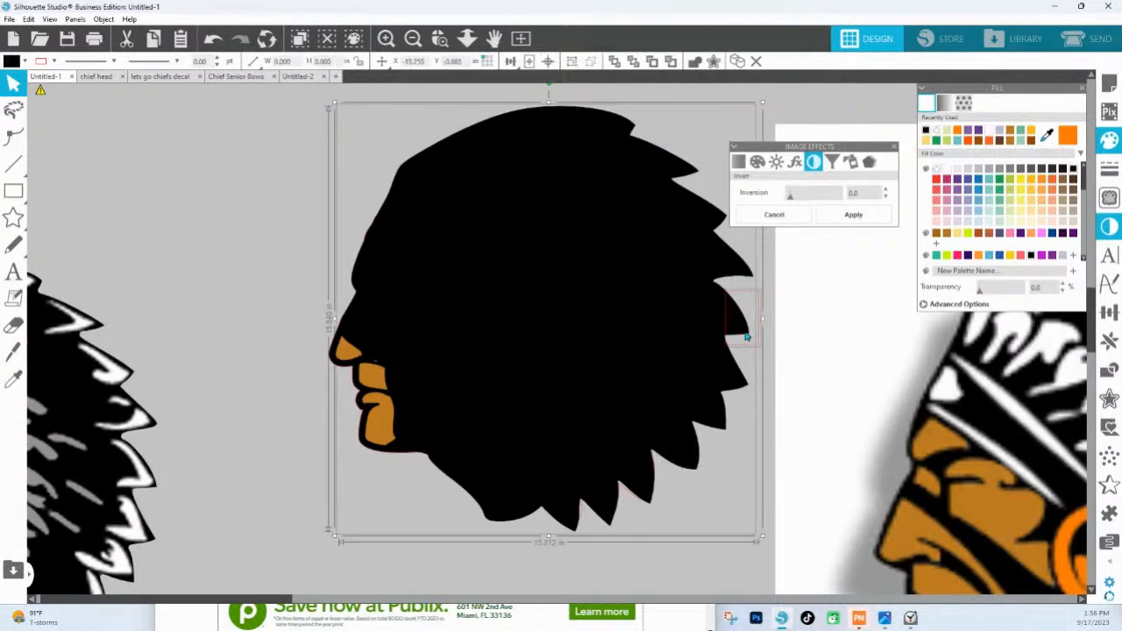
left_click(1109, 369)
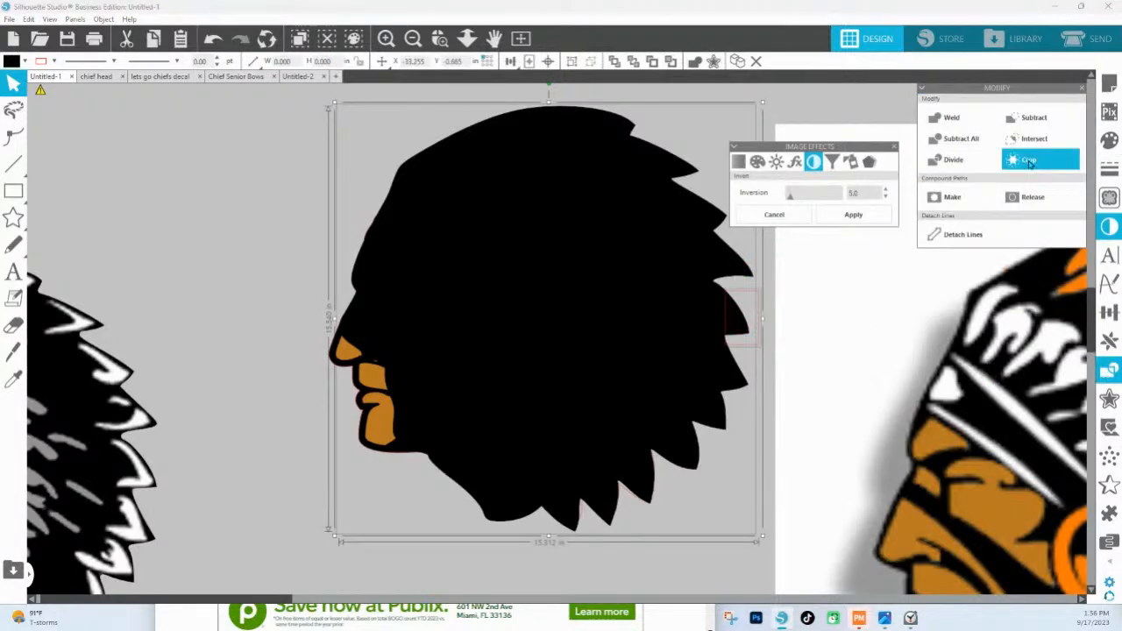
left_click(1030, 162)
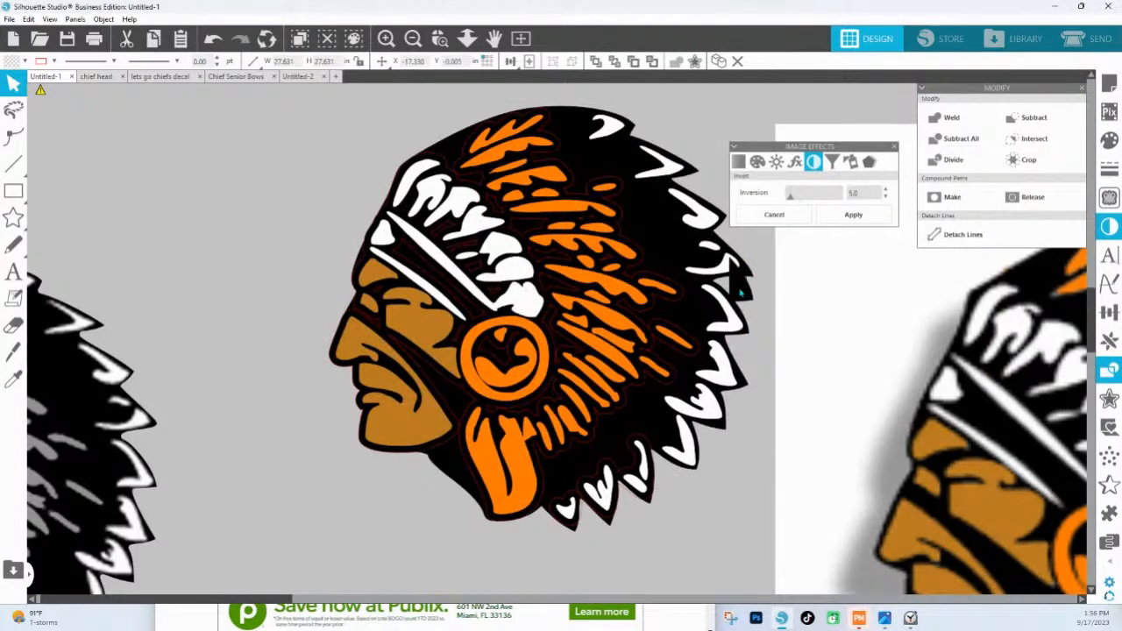
Step: Move the cropped black tip onto the feather tip above it and adjust its points
left_click_drag(741, 275, 741, 272)
key("Delete")
left_click(742, 272)
left_click_drag(743, 233, 739, 277)
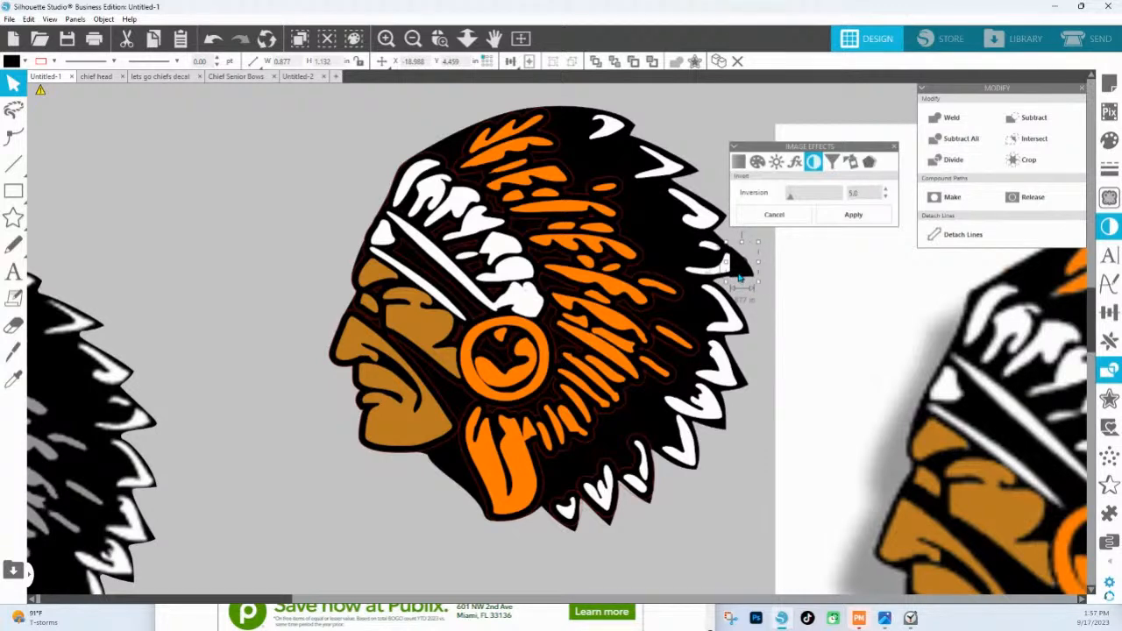
double_click(737, 280)
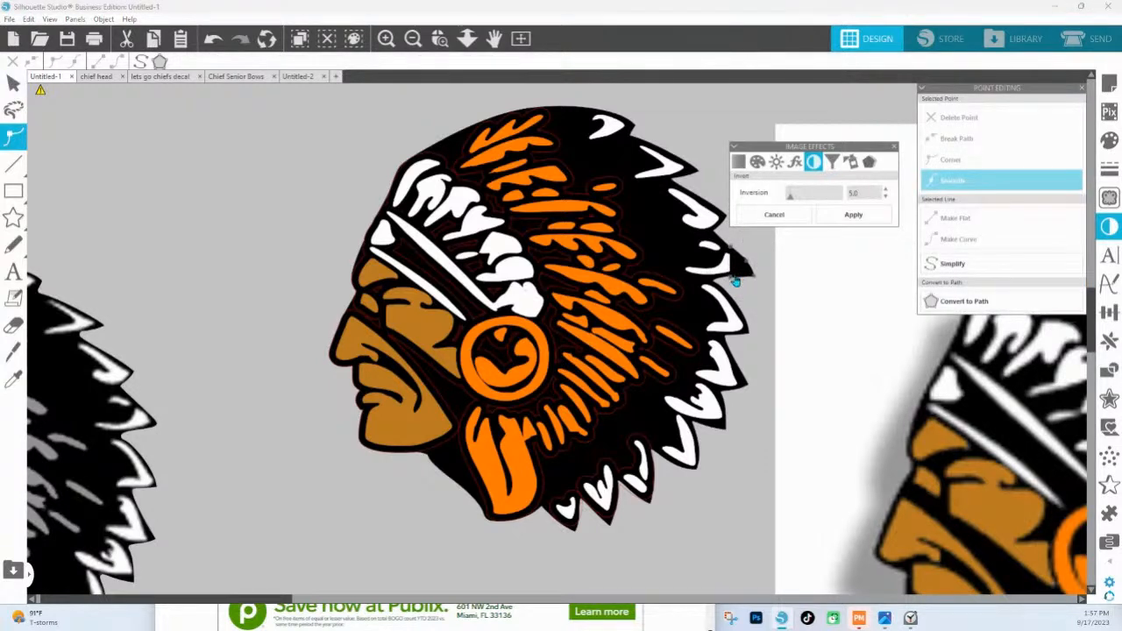
left_click(751, 268)
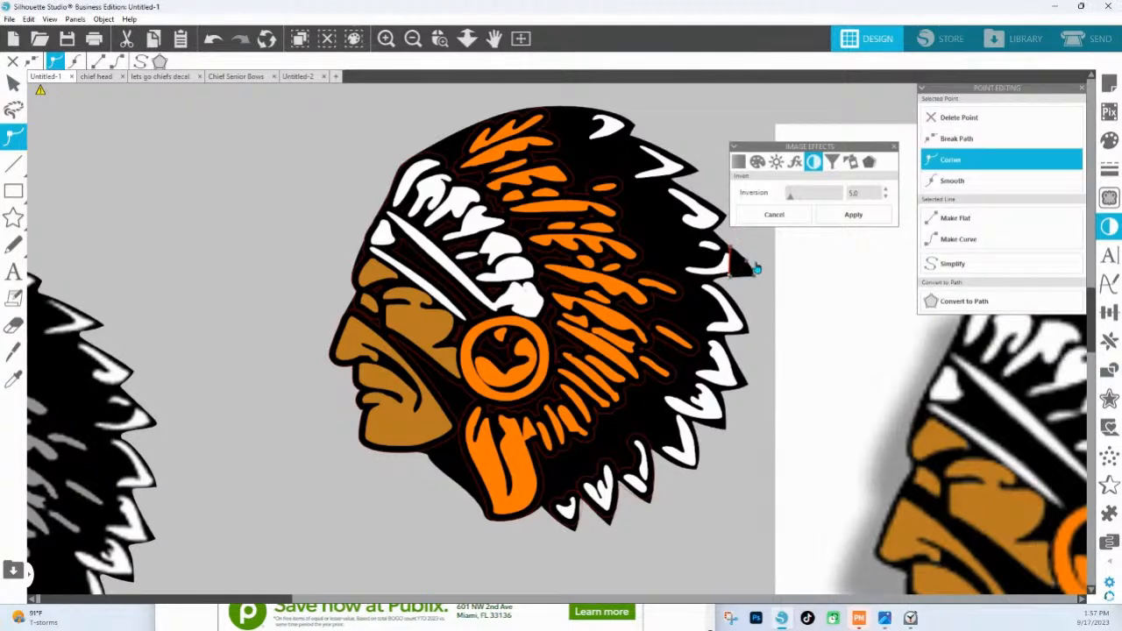
double_click(747, 261)
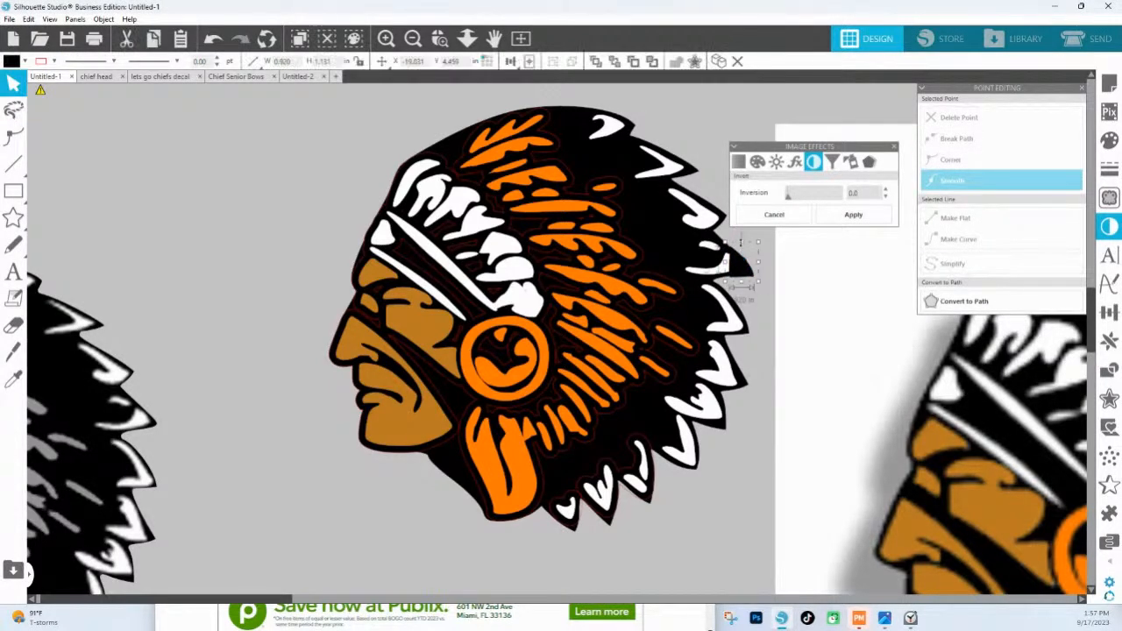
Step: Rotate the added black tip to follow the feather's slant and edit its points to blend with the headdress edge
scroll(754, 261, "up", 1)
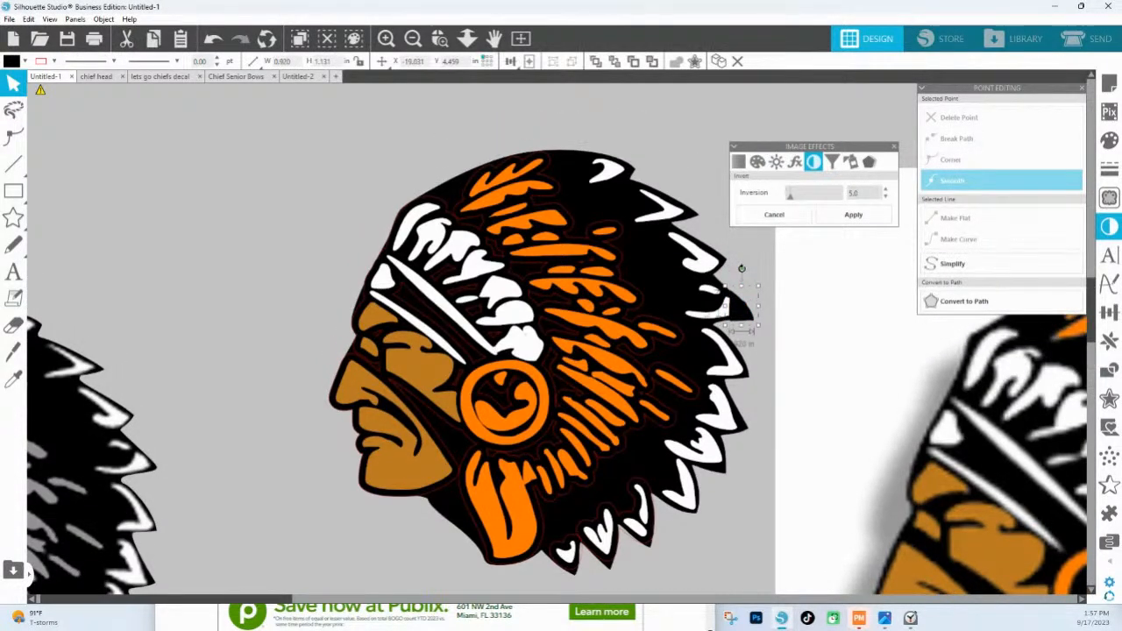
left_click_drag(741, 318, 743, 320)
left_click_drag(748, 293, 748, 297)
double_click(739, 326)
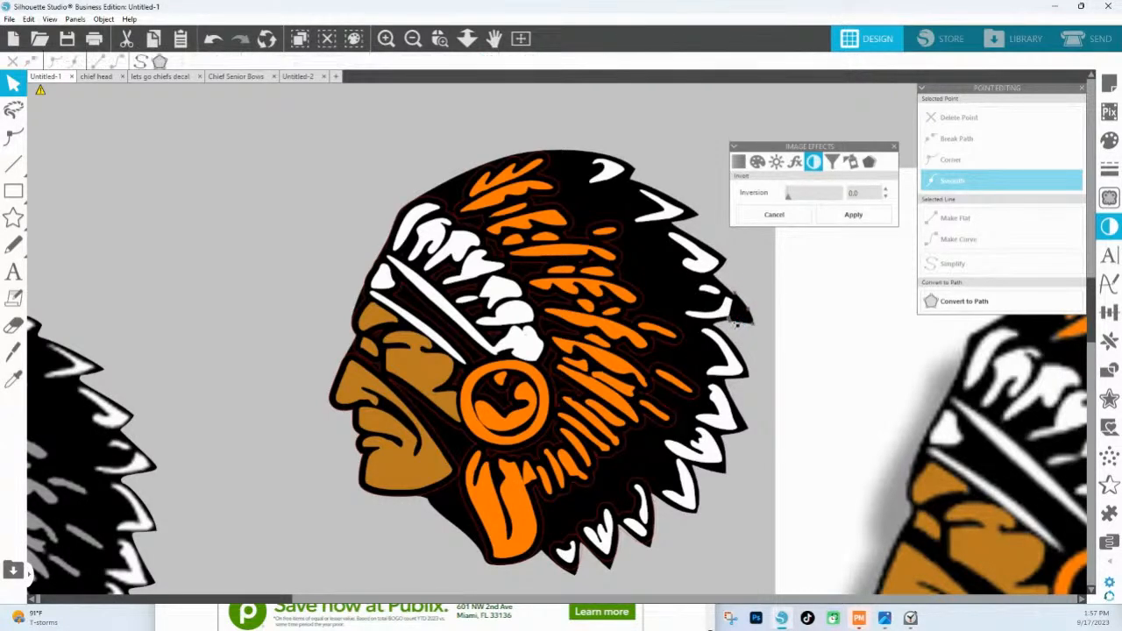
left_click(726, 325)
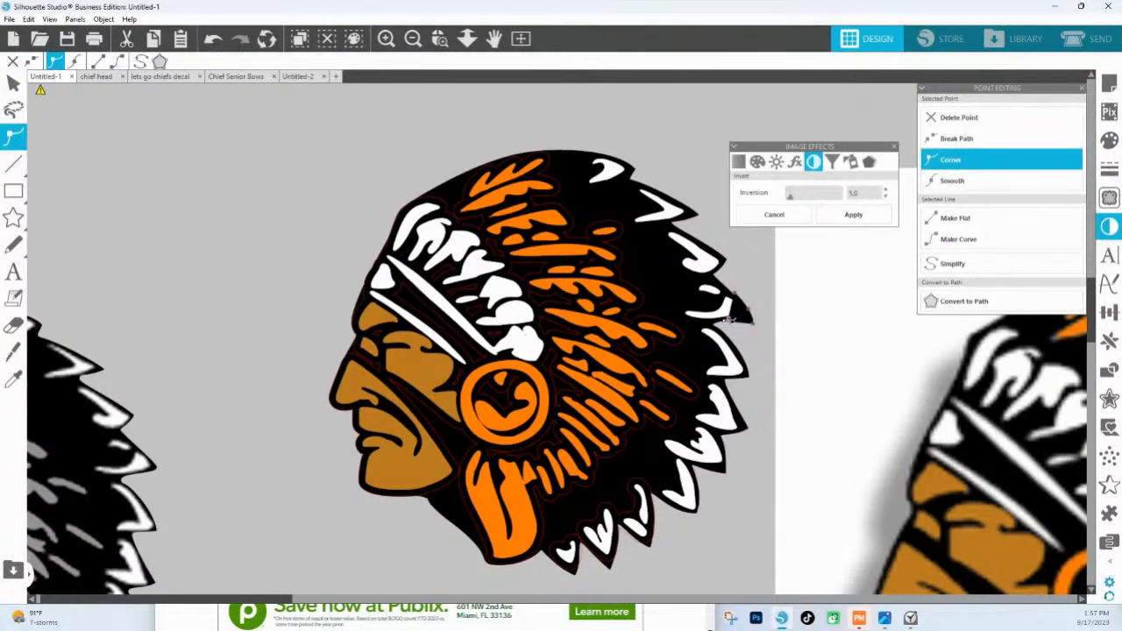
left_click(763, 268)
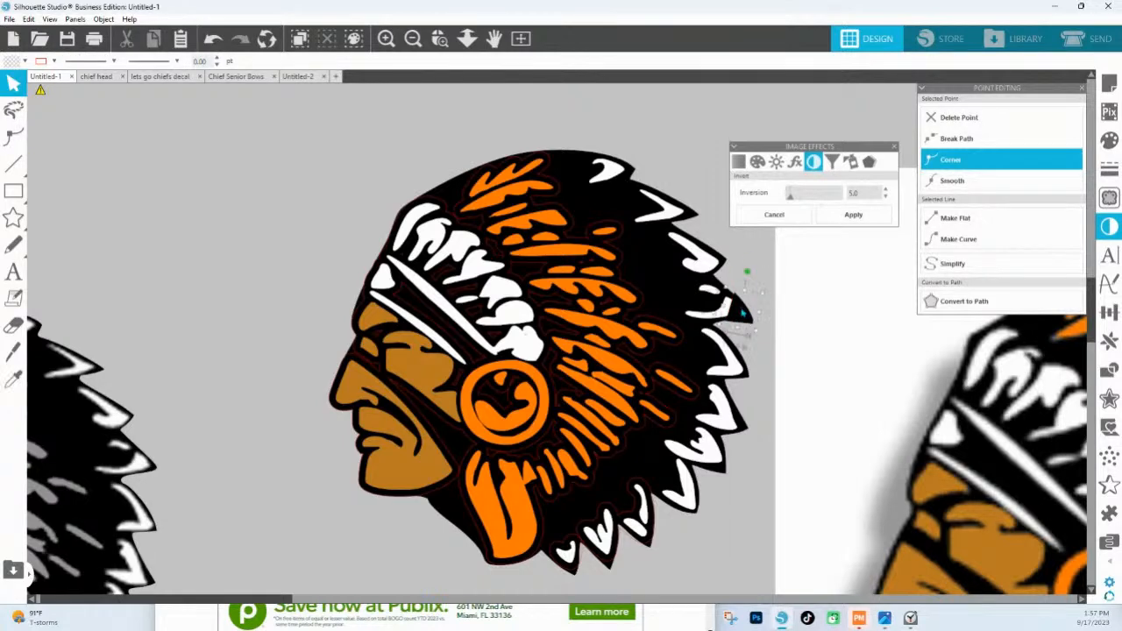
right_click(742, 307)
left_click(783, 247)
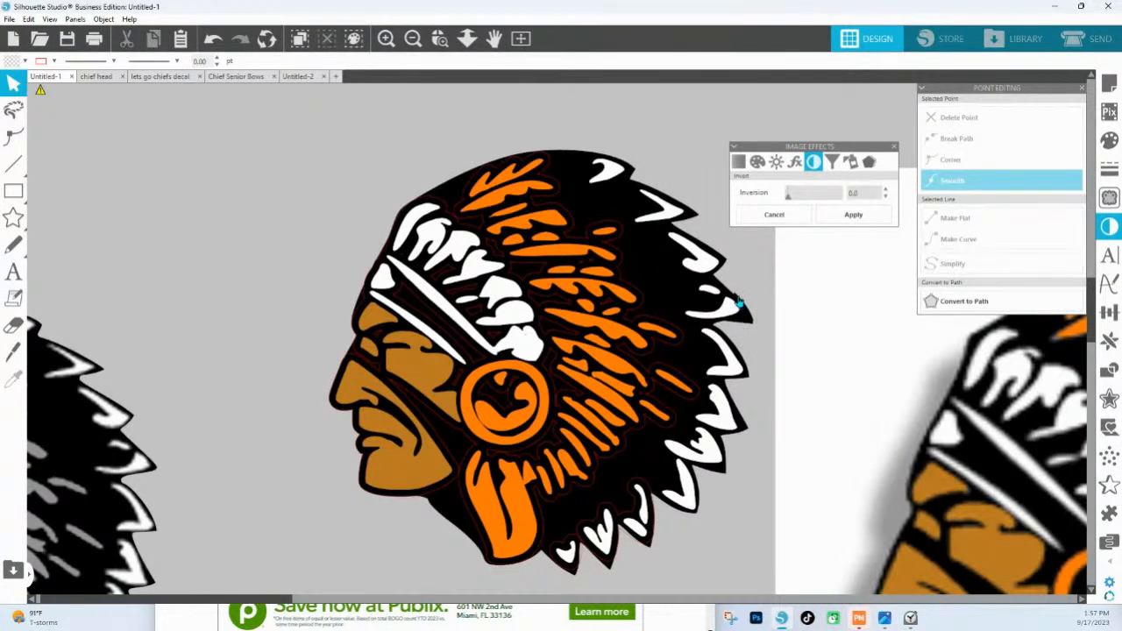
Step: Try to refine the feather tip by editing the points of the black base and the added tip piece
double_click(737, 301)
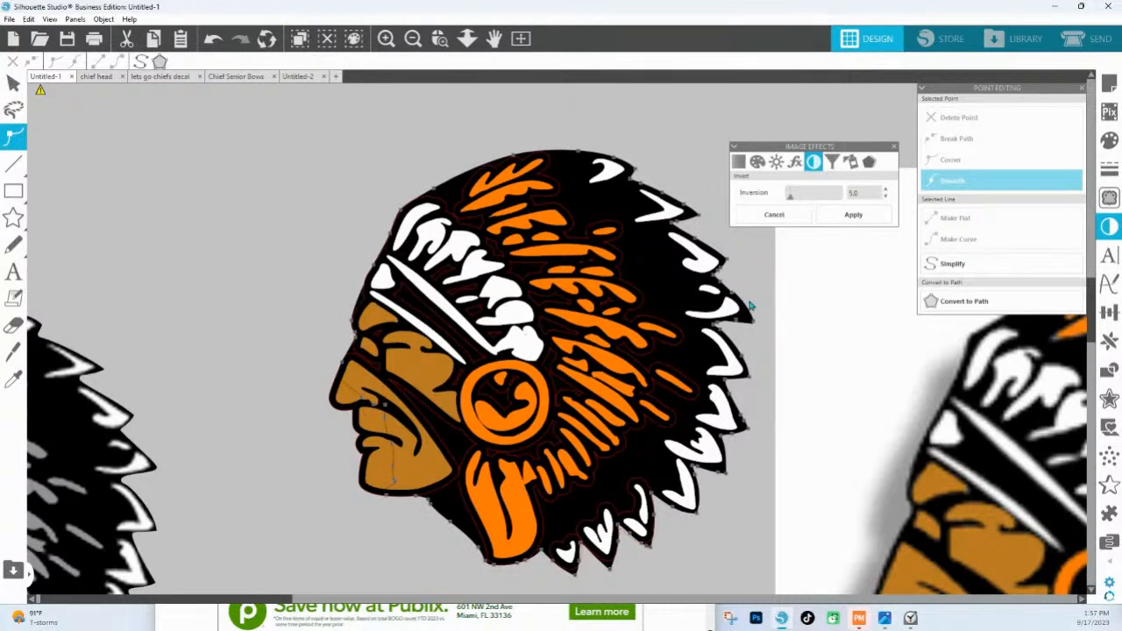
left_click(759, 316)
double_click(755, 326)
left_click(758, 323)
double_click(742, 301)
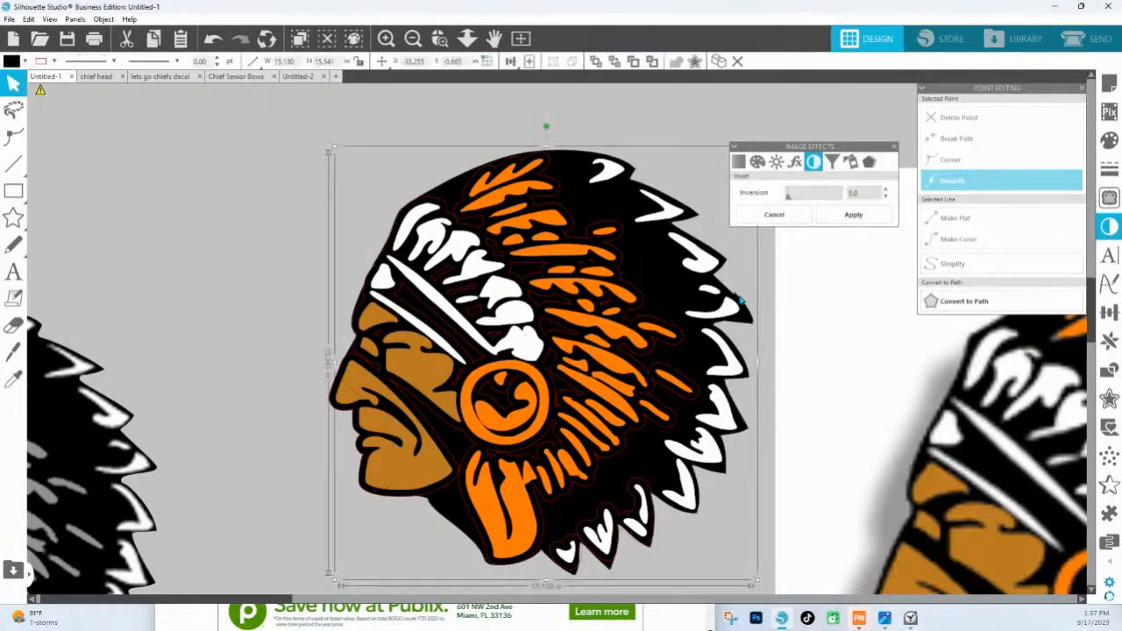
left_click(738, 299)
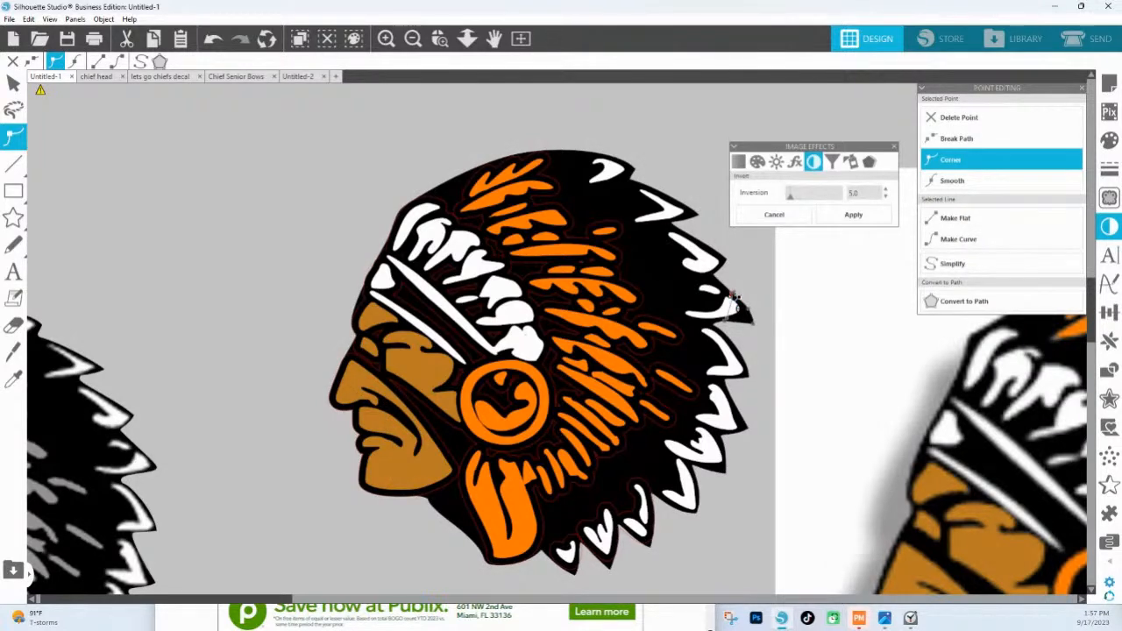
left_click(747, 325)
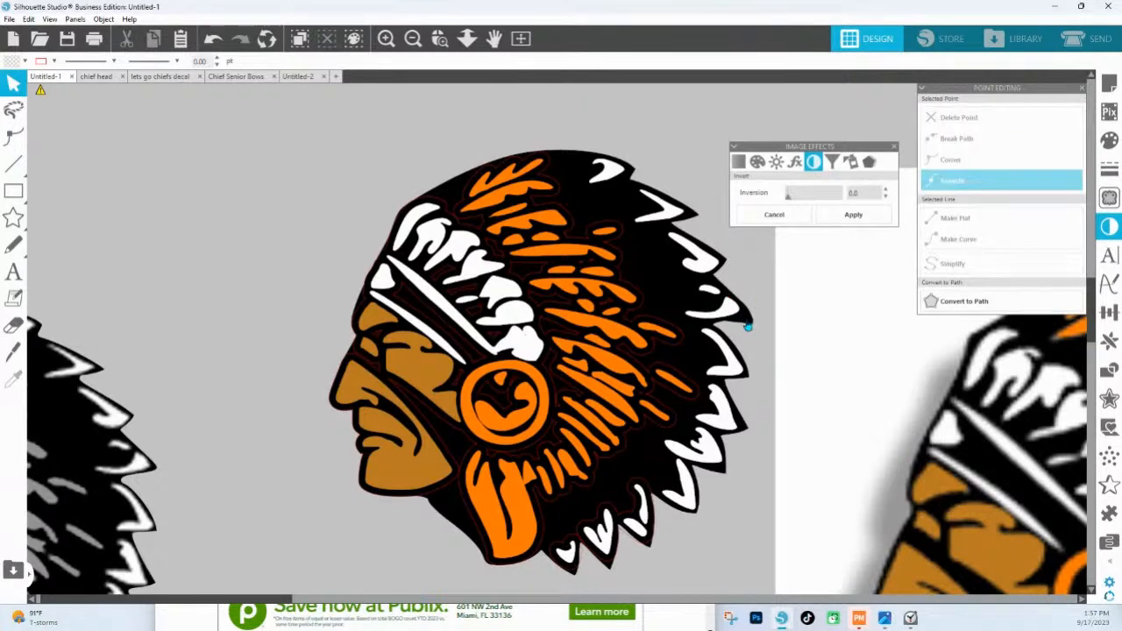
left_click(748, 327)
left_click_drag(753, 328, 765, 326)
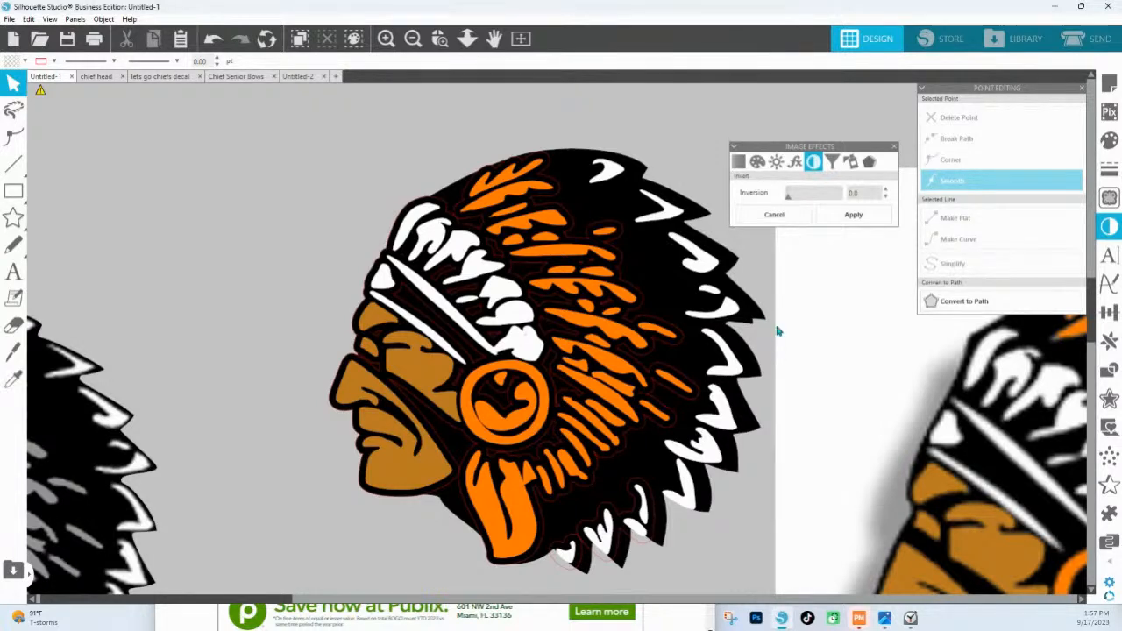
key("ctrl+z")
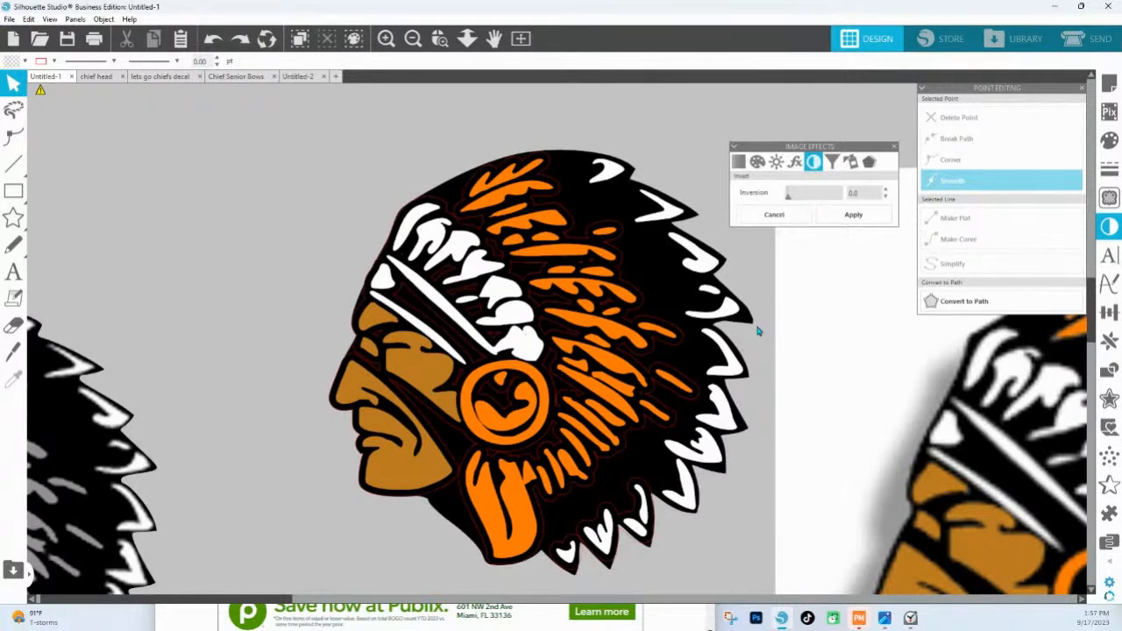
Step: Delete the added black tip piece from the feather on the back edge
left_click(751, 323)
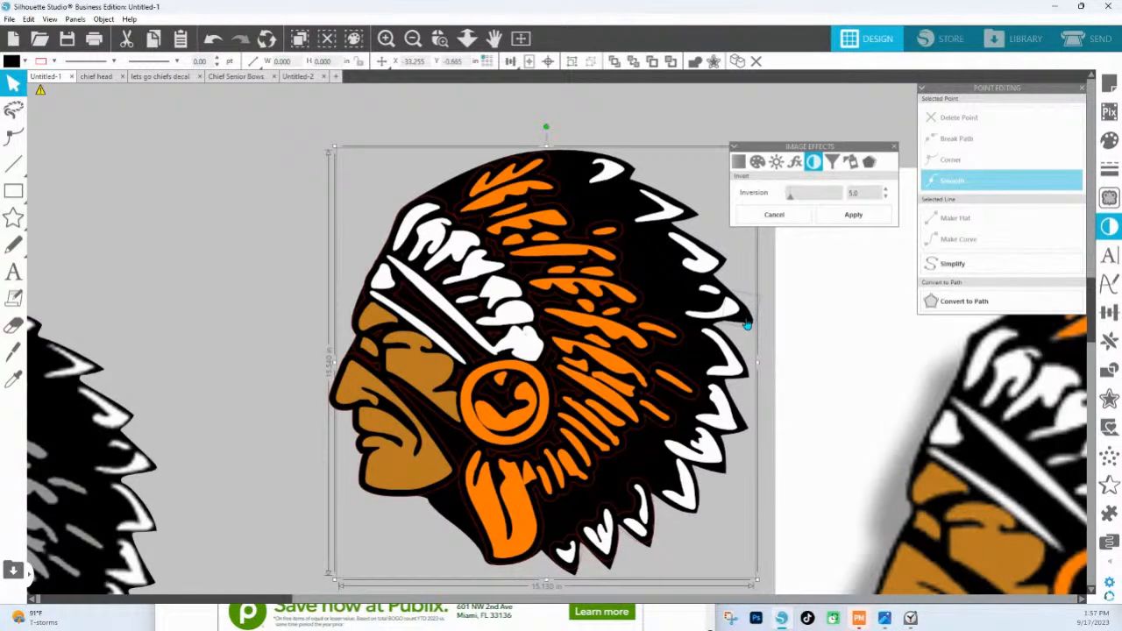
left_click(745, 324)
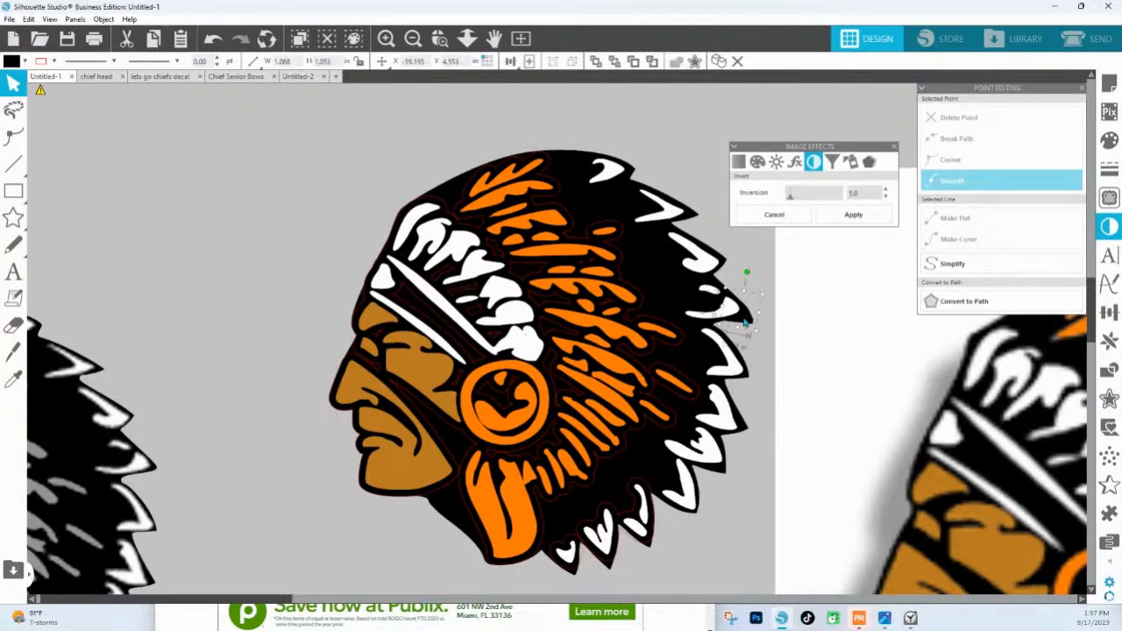
key("Delete")
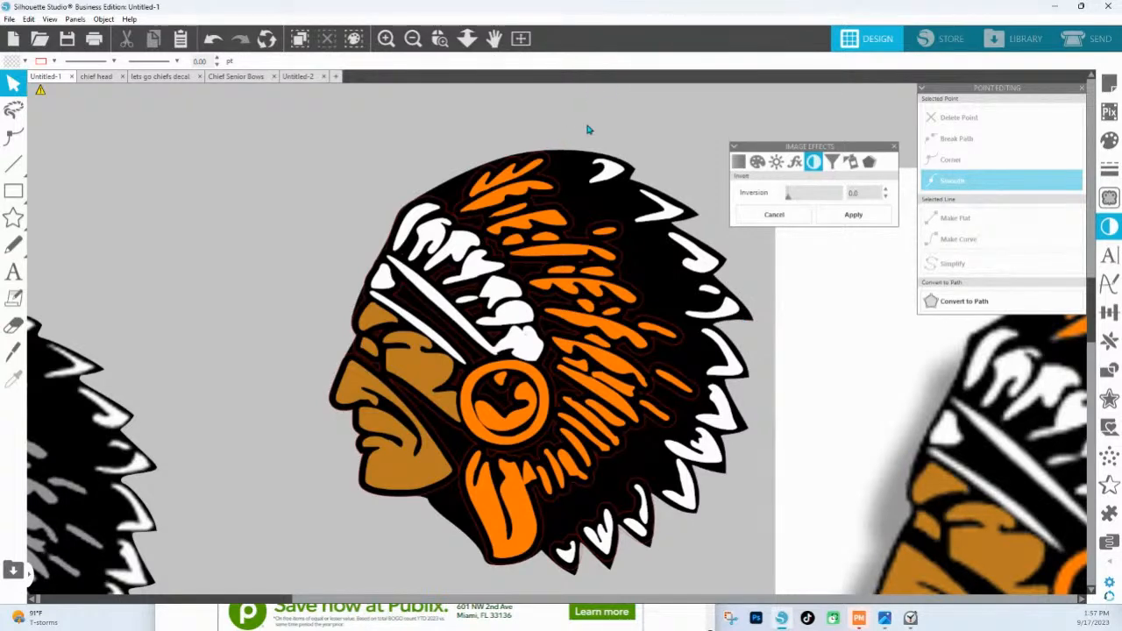
scroll(597, 175, "down", 3)
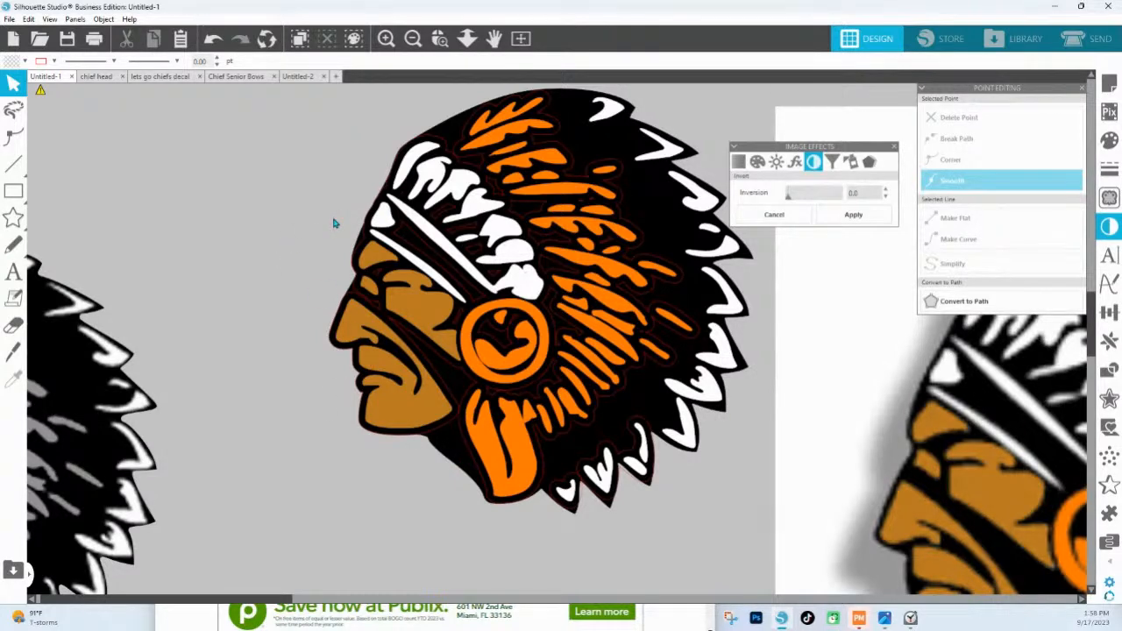
Step: Edit the points of the black base to refine its outline along the chief's forehead
double_click(359, 251)
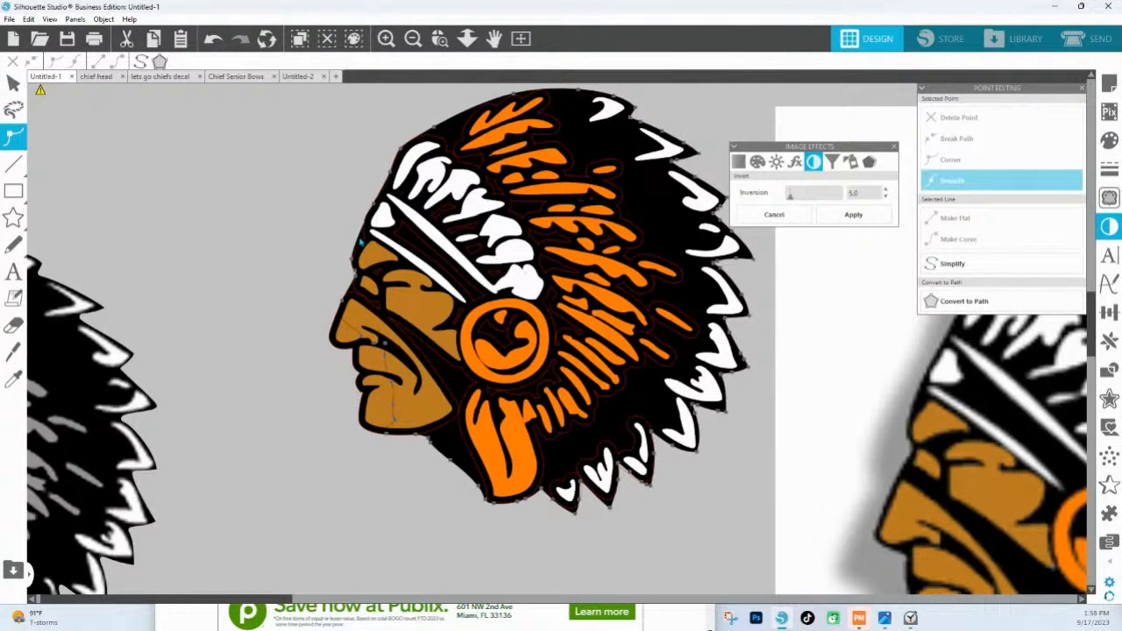
left_click(366, 260)
left_click(358, 273)
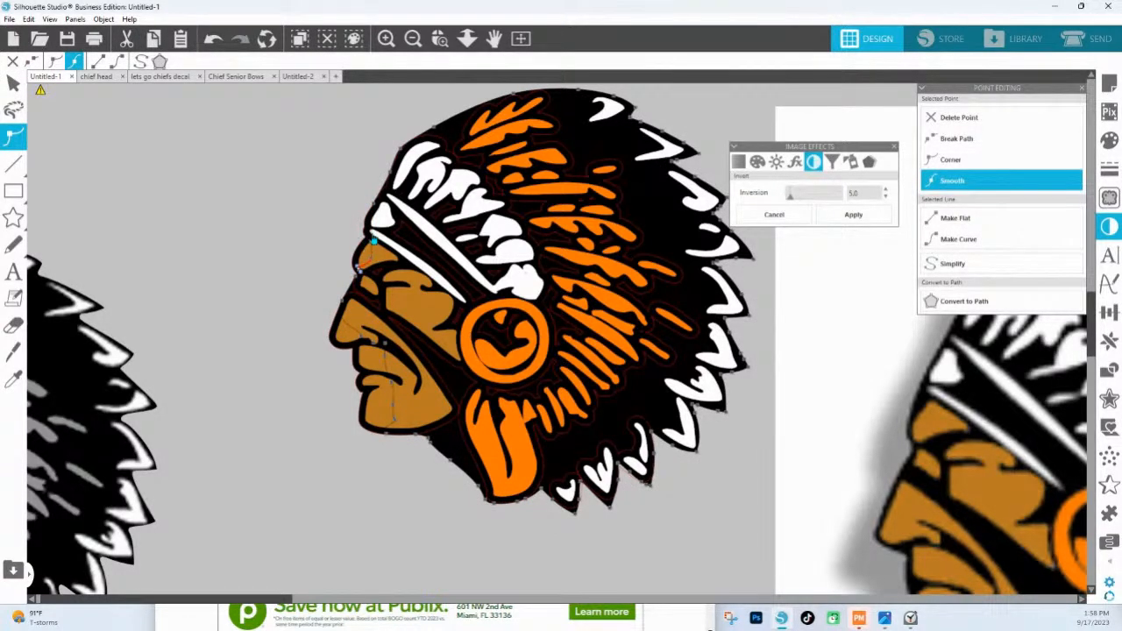
left_click(347, 164)
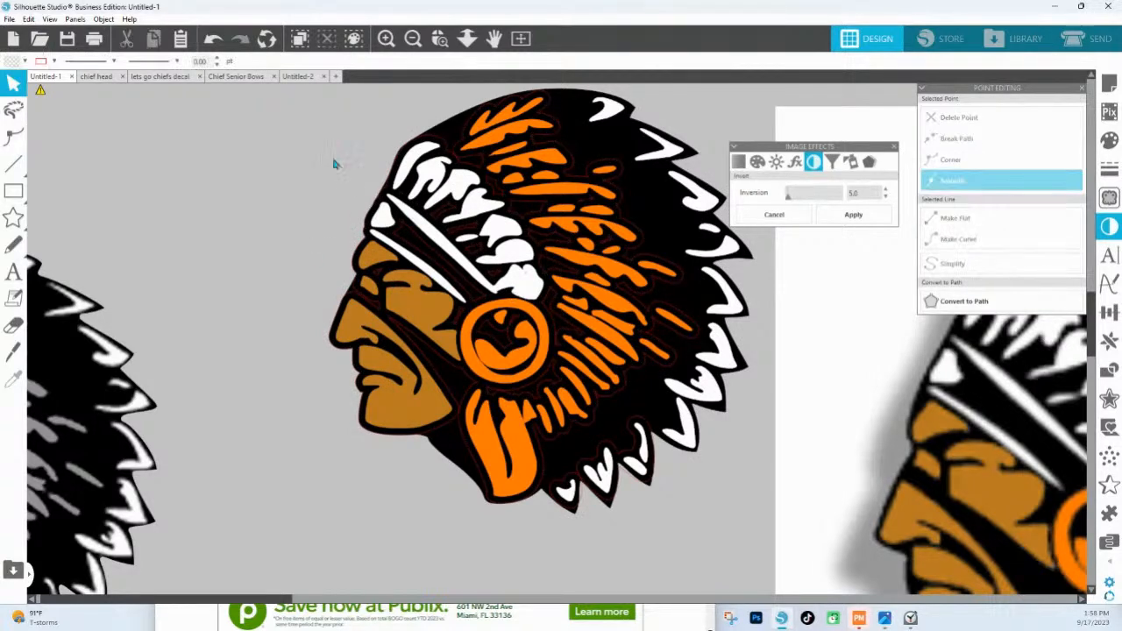
Step: Select the whole traced chief head and remove the red outline color from all its pieces
left_click_drag(322, 122, 705, 524)
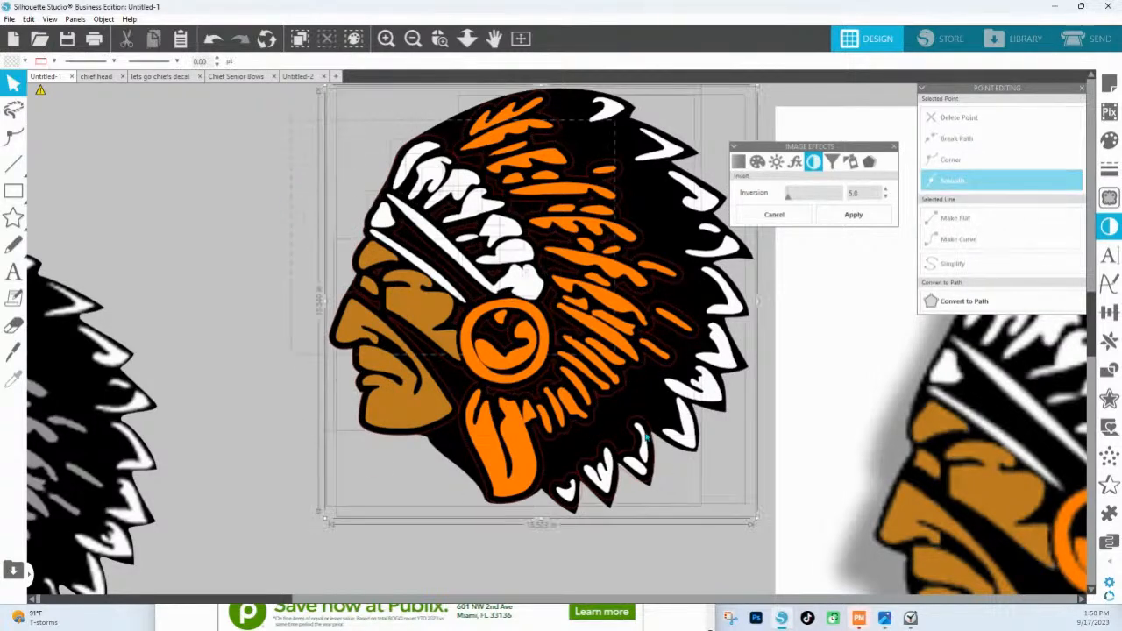
left_click(53, 62)
left_click(55, 108)
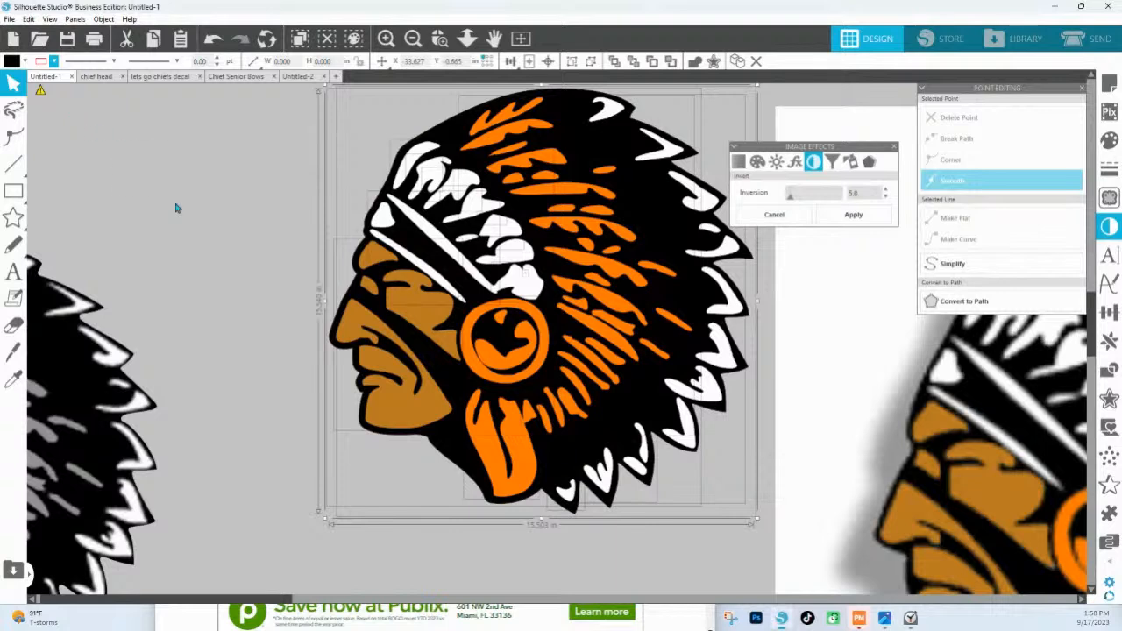
left_click(262, 256)
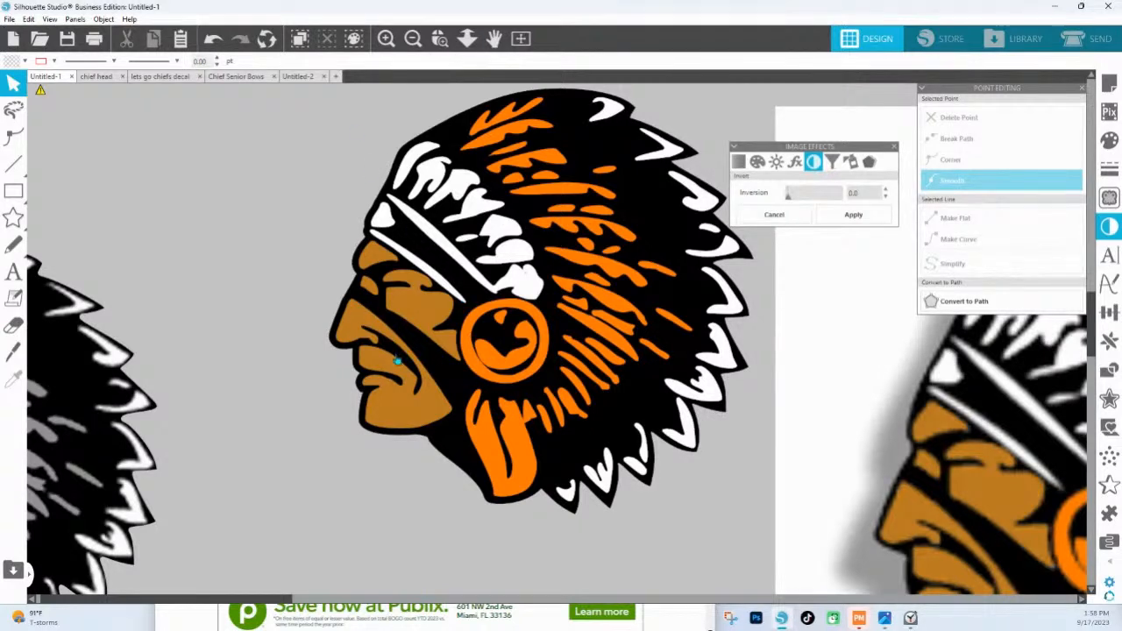
Step: Select the tan face, white headband and feather pieces, and all orange detail pieces of the head together
left_click(356, 311)
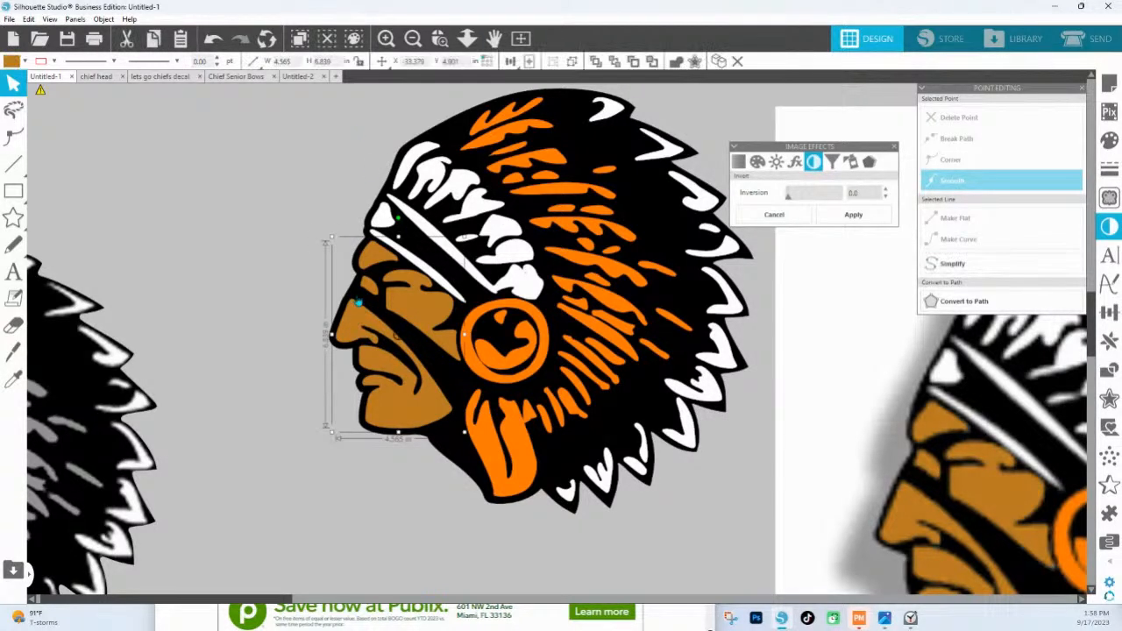
left_click(381, 218, "shift")
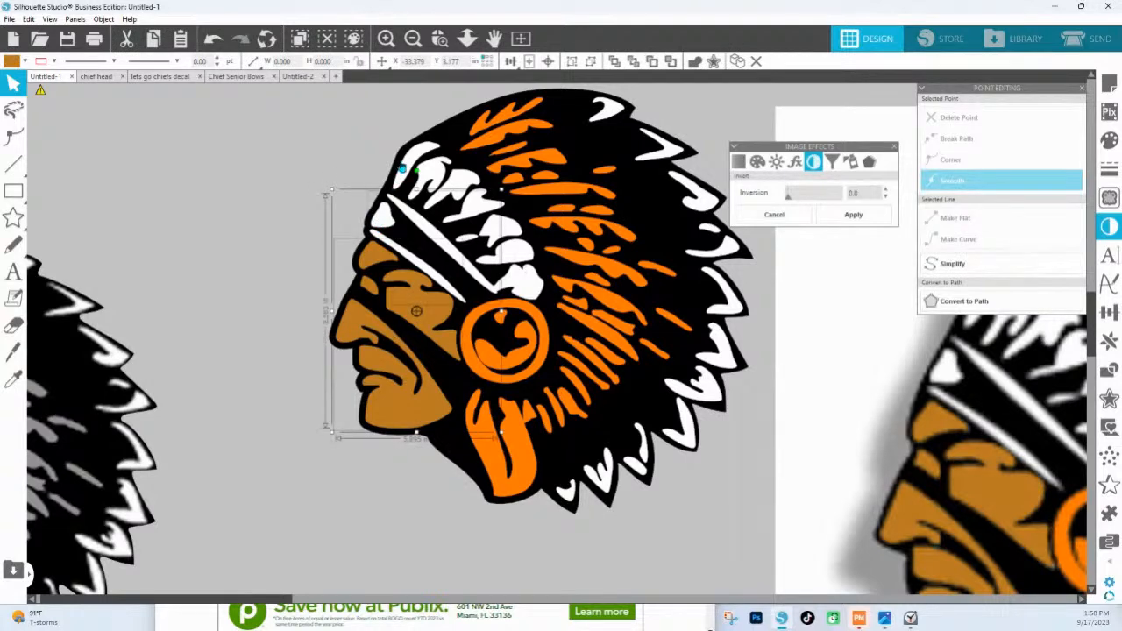
left_click(410, 163, "shift")
left_click_drag(471, 205, 470, 246)
left_click(522, 259, "shift")
left_click(526, 289, "shift")
left_click(525, 315, "shift")
left_click(514, 426, "shift")
left_click(524, 431, "shift")
left_click(528, 456, "shift")
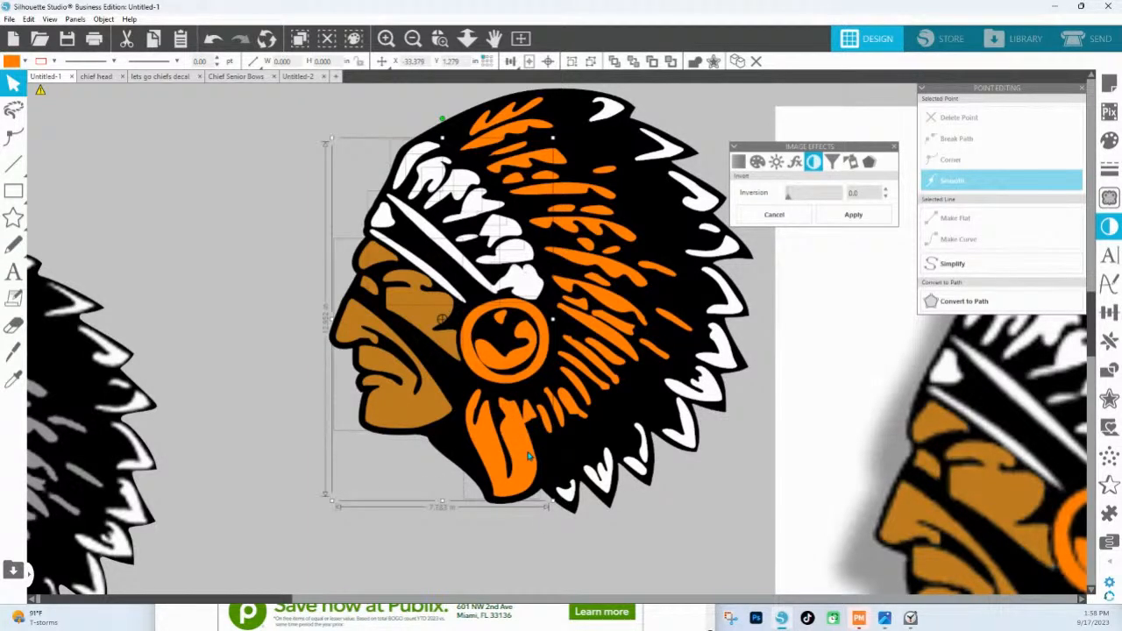
left_click(511, 114, "shift")
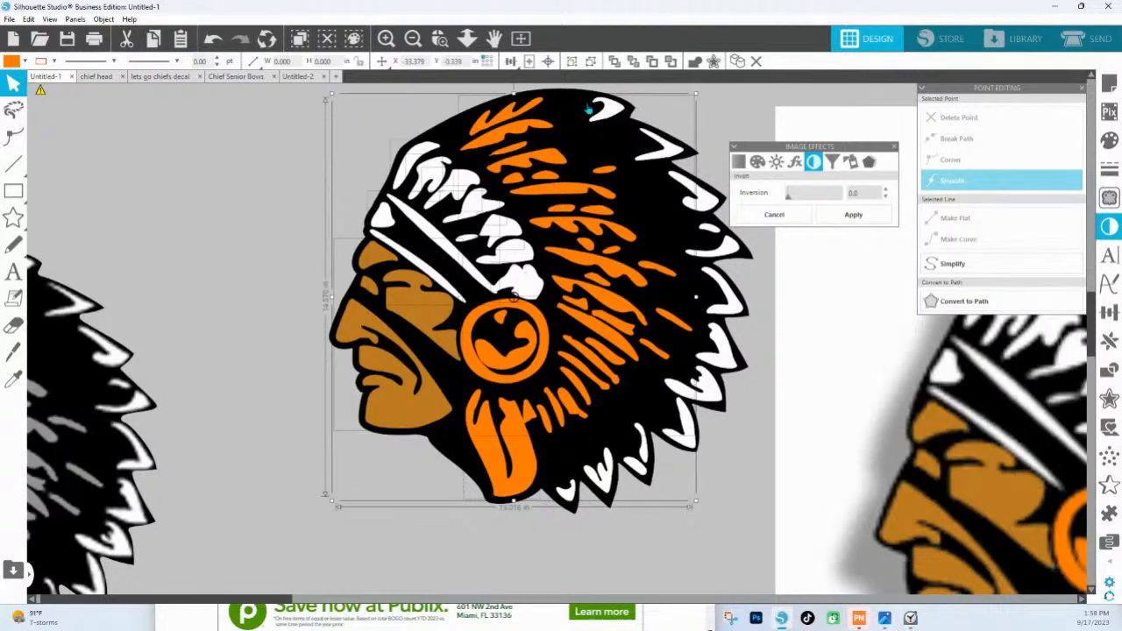
left_click(618, 112, "shift")
Step: Test-fill the selected detail pieces in light orange to check for missed ones and undo the fill
left_click(1109, 140)
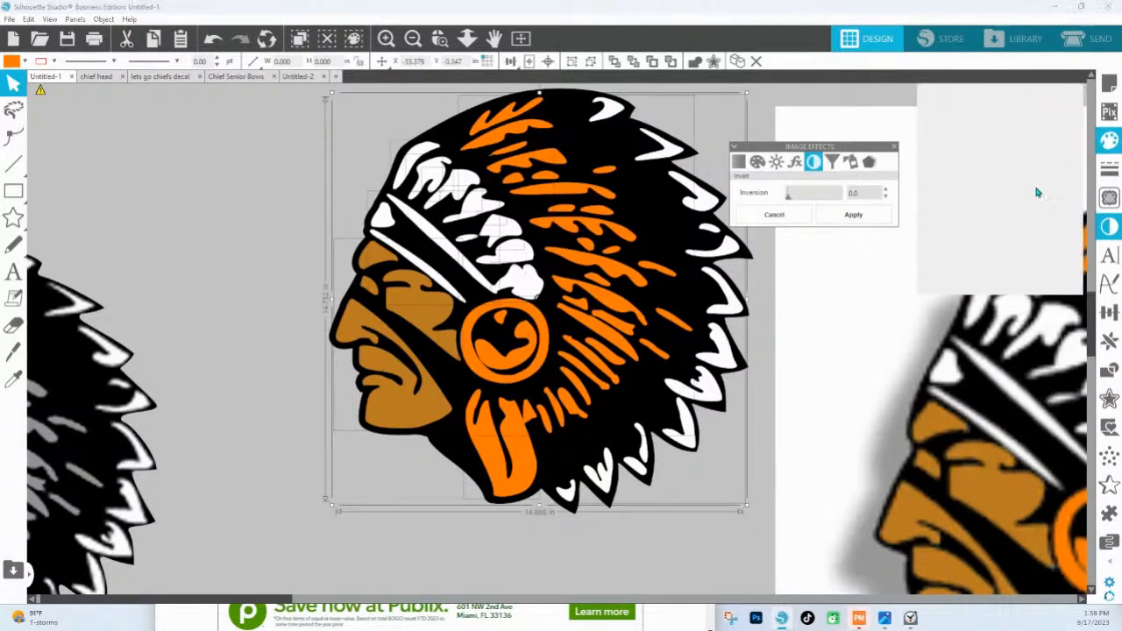
left_click(1036, 191)
key("i")
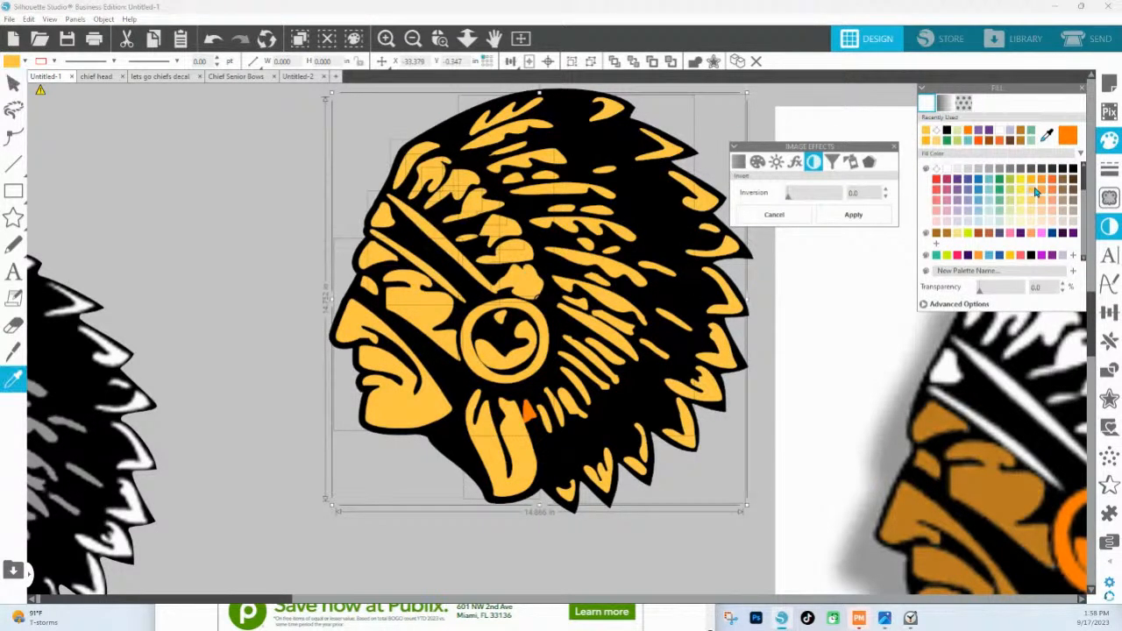
key("ctrl+z")
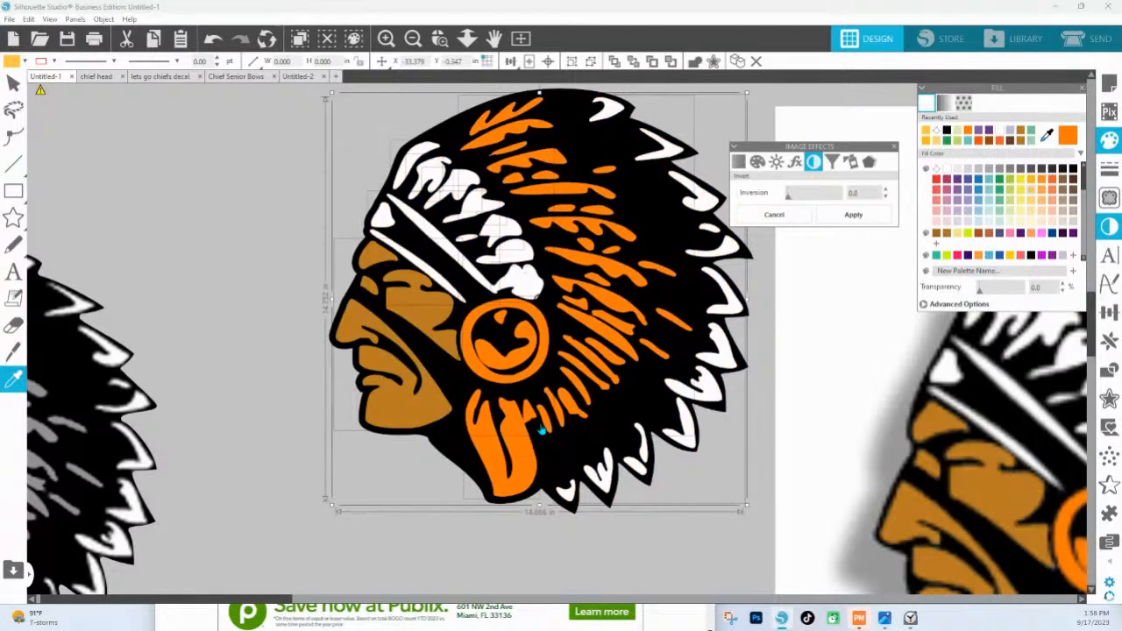
Step: Add the missed small orange piece beside the side hanging to the selection, test-fill the selection green and undo the fill
key("v")
left_click(533, 419, "shift")
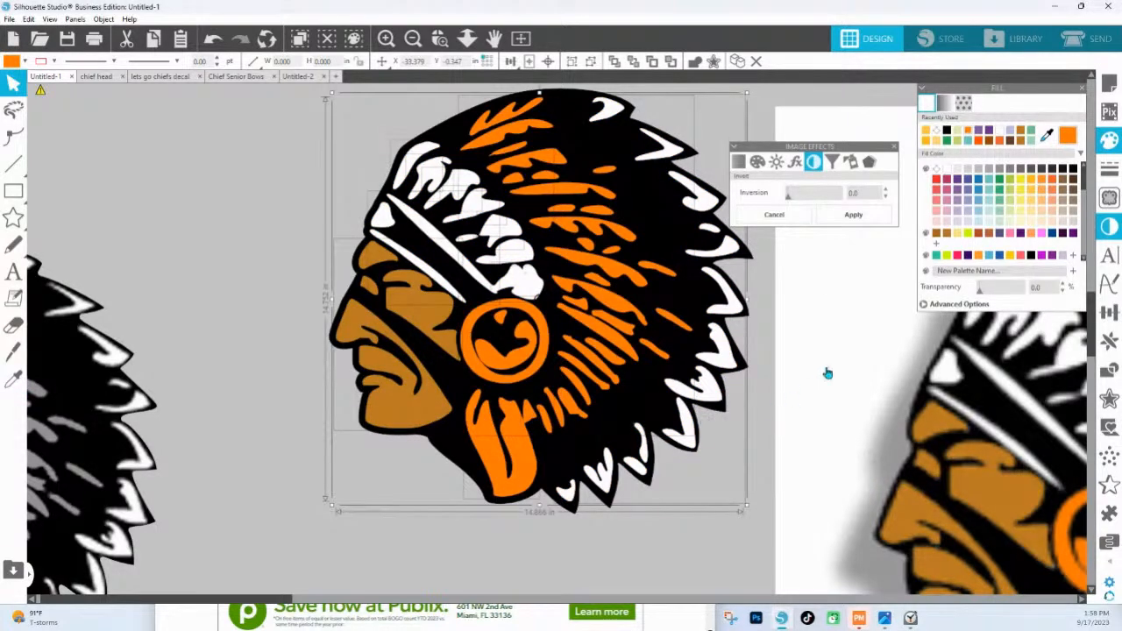
left_click(1003, 194)
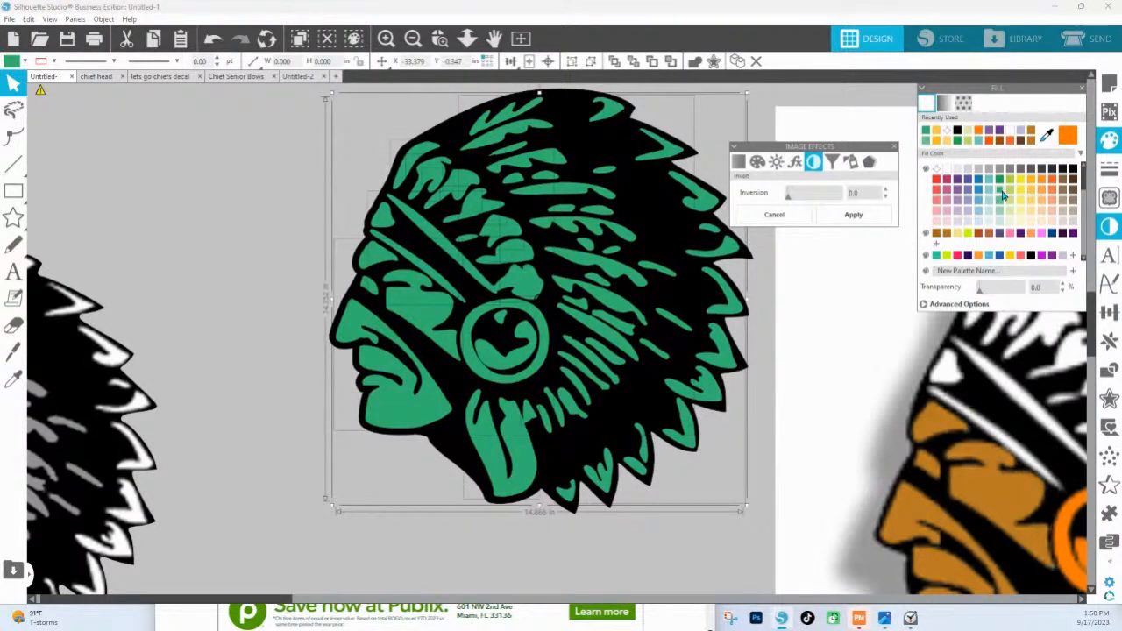
key("ctrl+z")
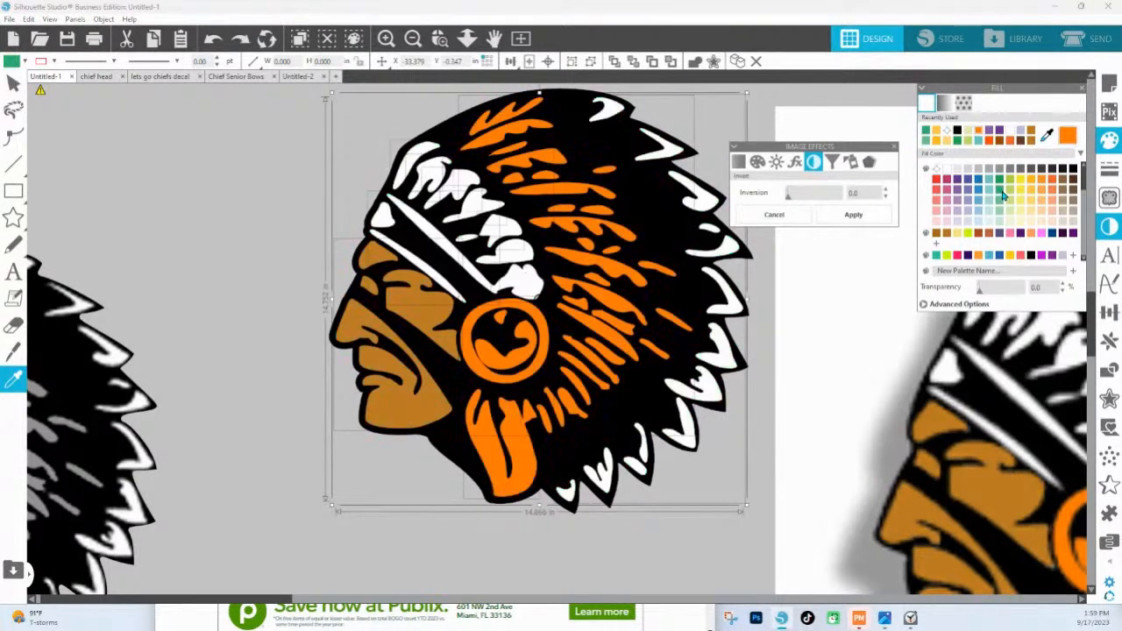
Step: Fill the black base pieces behind the head's details with pink and weld them into one shape
left_click(353, 140)
left_click(467, 38)
left_click_drag(464, 155, 464, 98)
left_click_drag(383, 122, 678, 493)
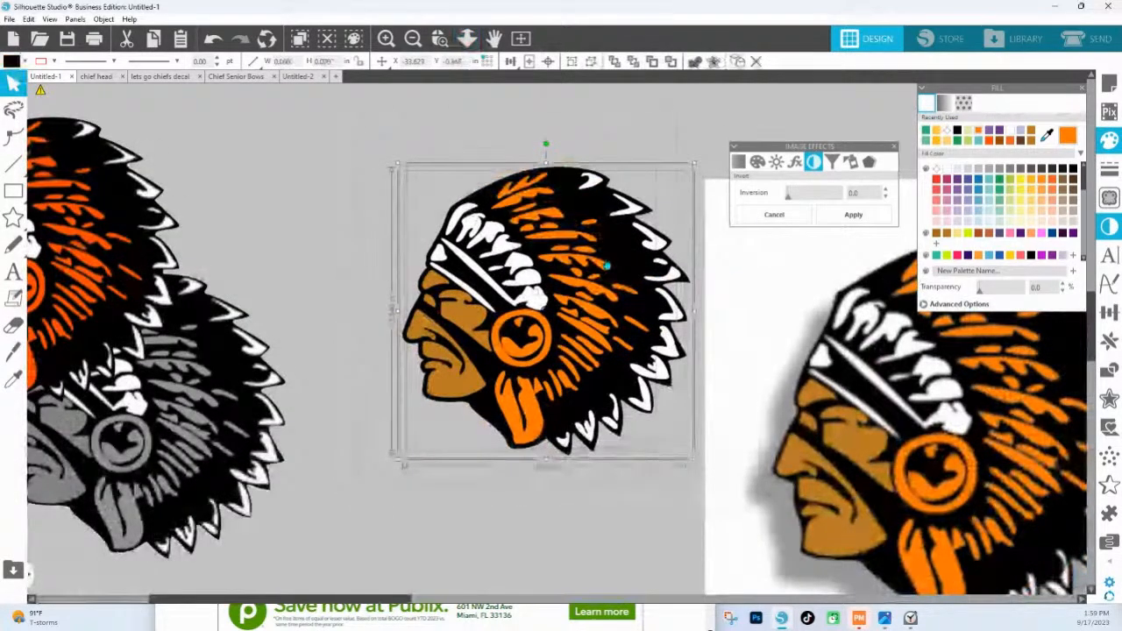
left_click(1043, 233)
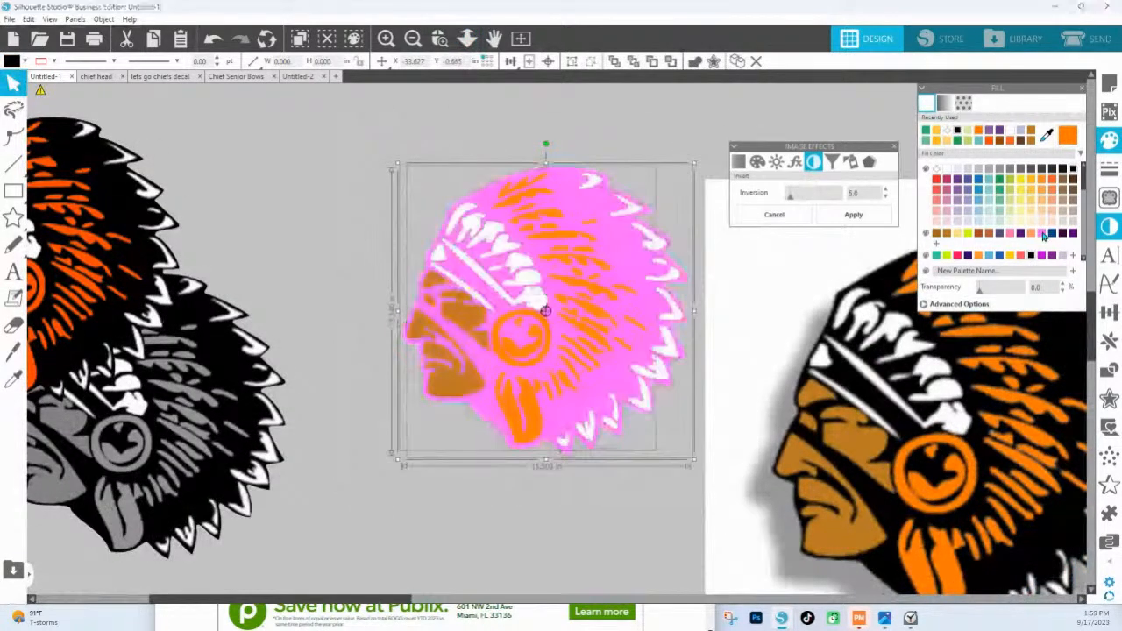
left_click(693, 61)
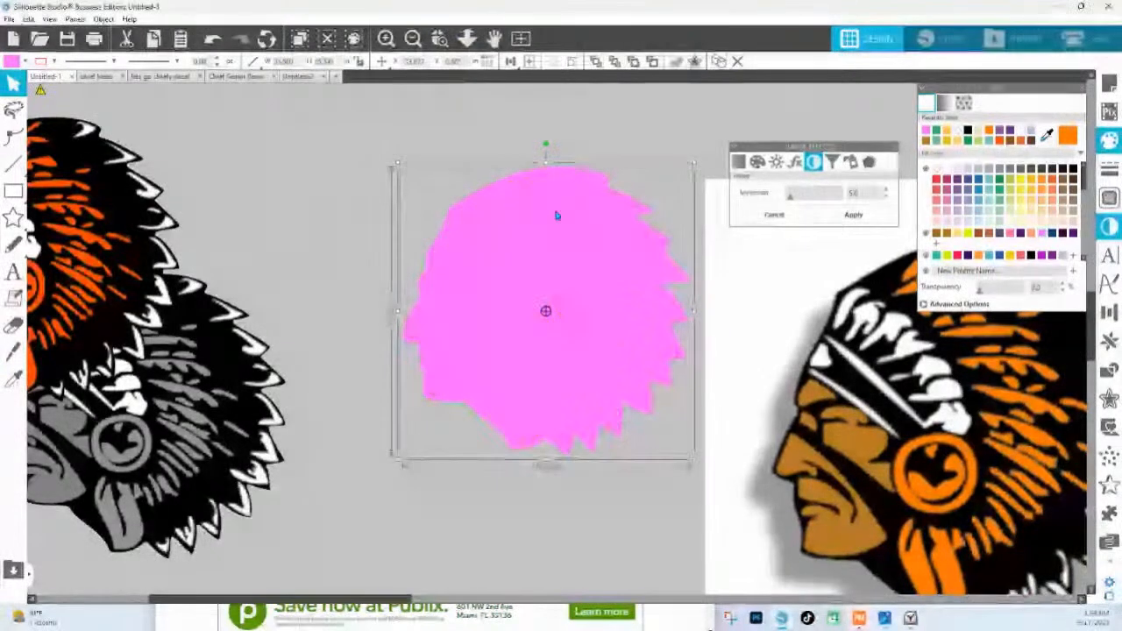
Step: Fill the welded base black and send it to the back behind the colored details
left_click(1075, 170)
right_click(556, 314)
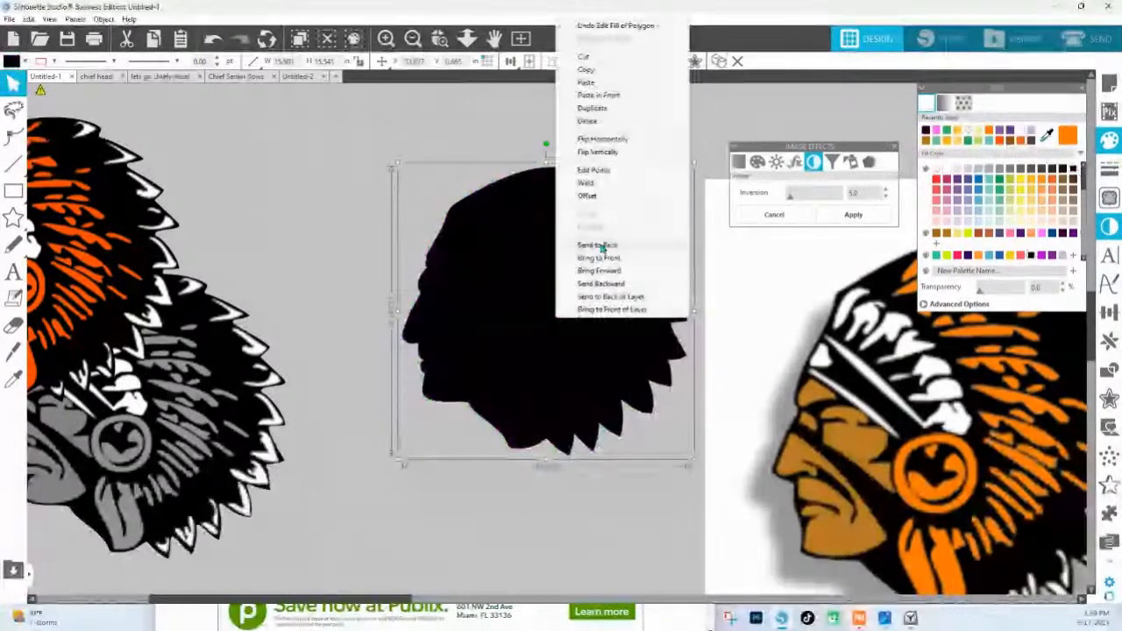
left_click(601, 247)
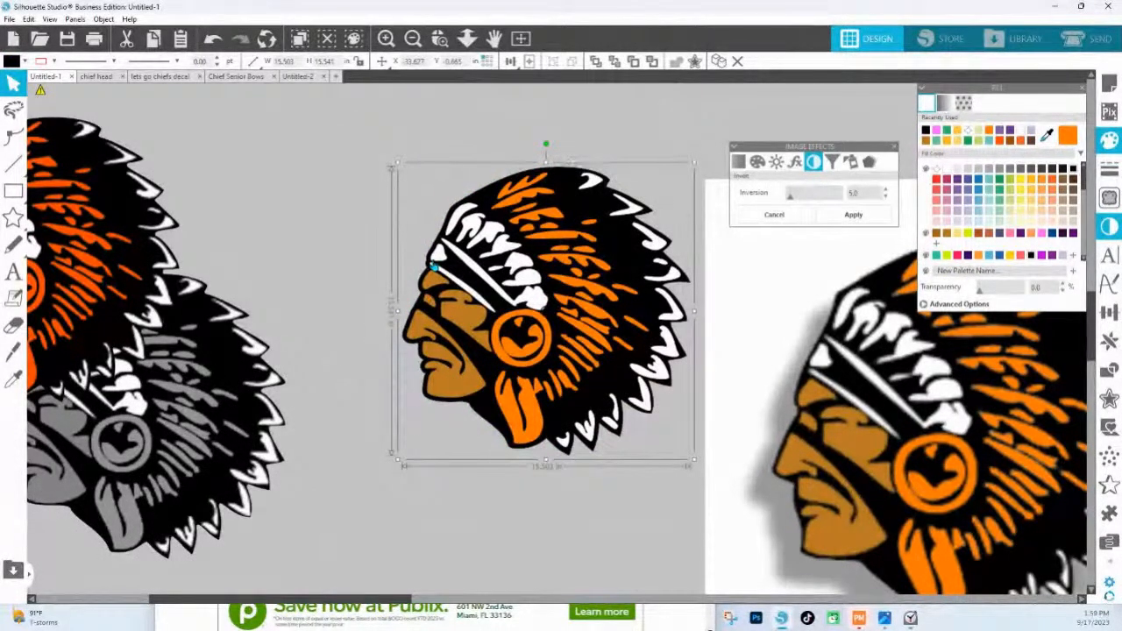
Step: Move the overlapping orange head away to clear space and place the gray head beside the cleaned-up colored head
left_click(466, 38)
left_click(294, 298)
left_click_drag(294, 299, 128, 200)
left_click(420, 459)
double_click(373, 377)
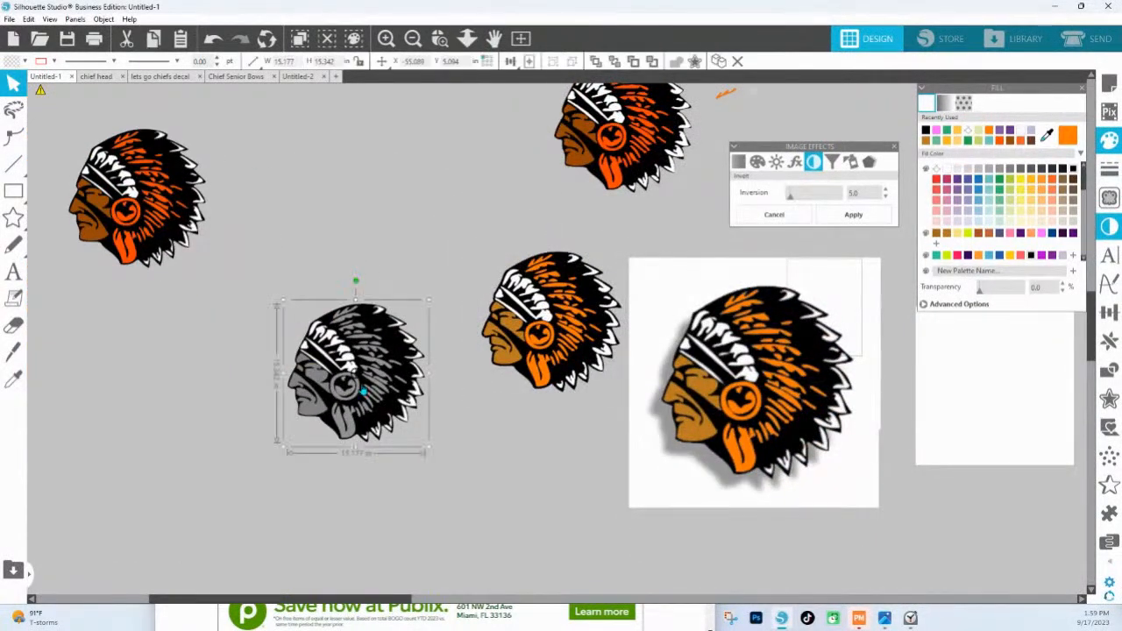
left_click(407, 243)
left_click_drag(372, 371, 404, 323)
left_click(404, 323)
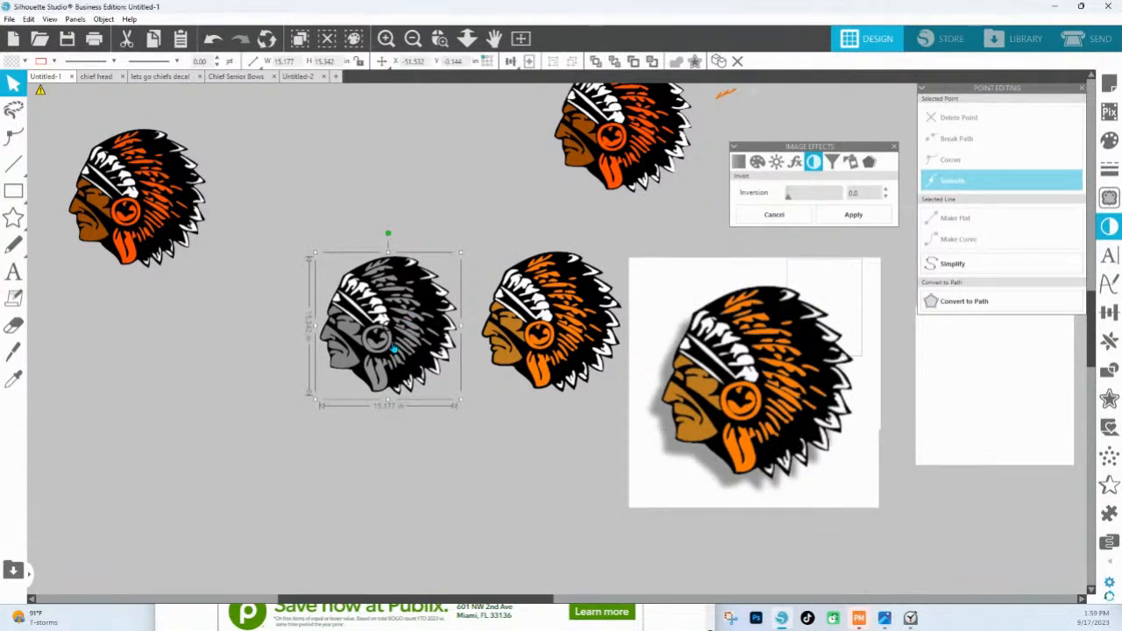
Step: Duplicate the gray head below the cleaned-up head and apply a 0.075 in offset with sharp corners to the copy
left_click_drag(399, 338, 521, 483)
left_click(1109, 140)
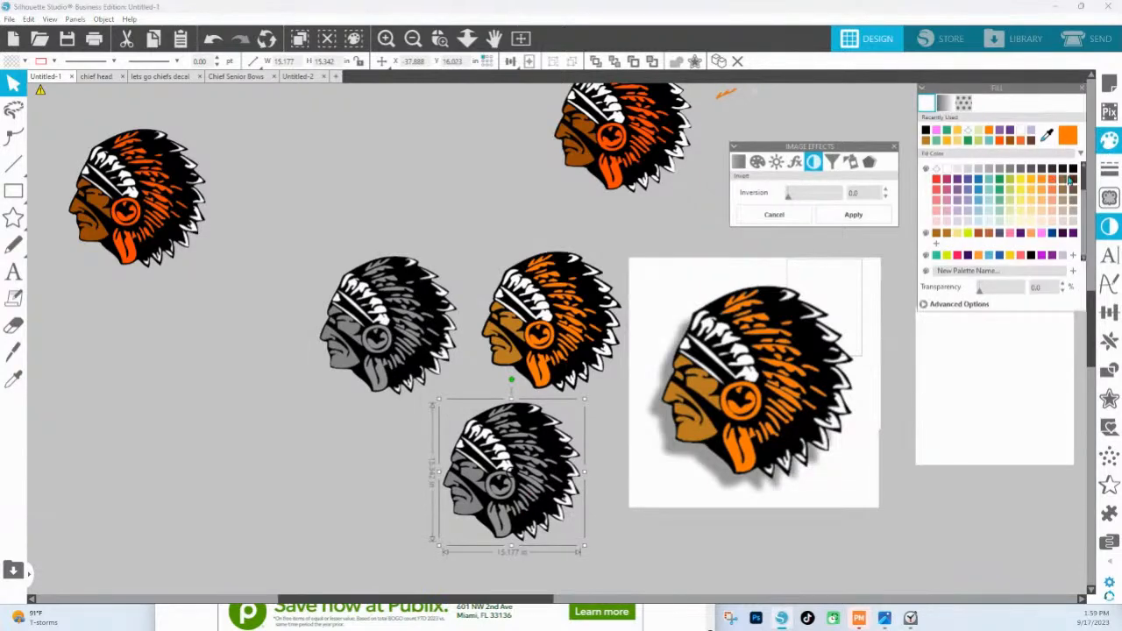
left_click(1109, 399)
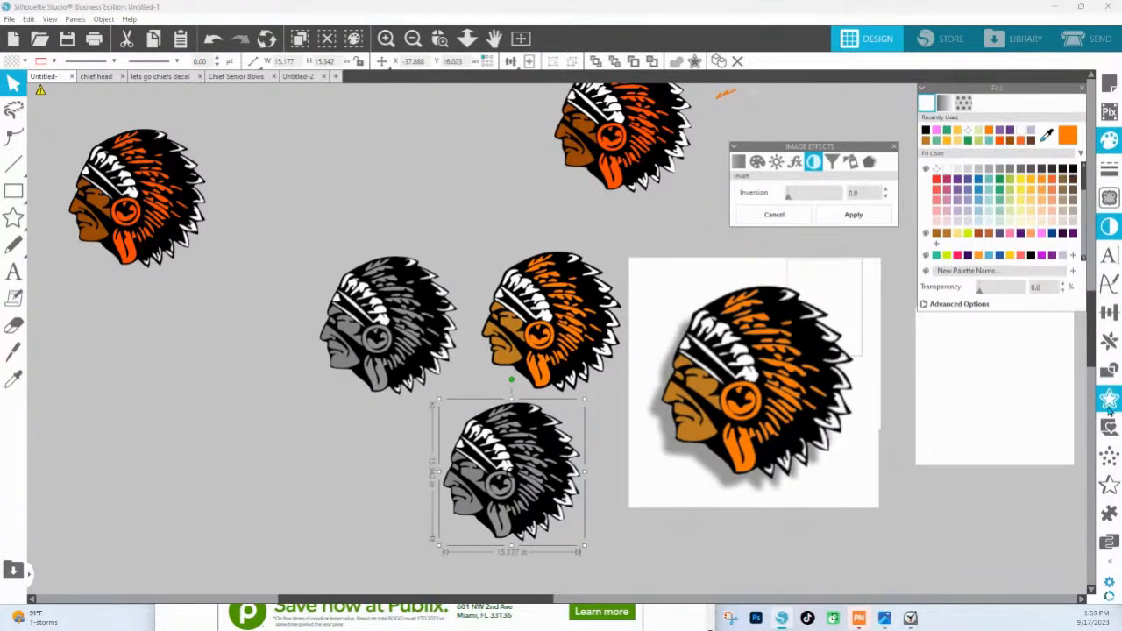
left_click(962, 127)
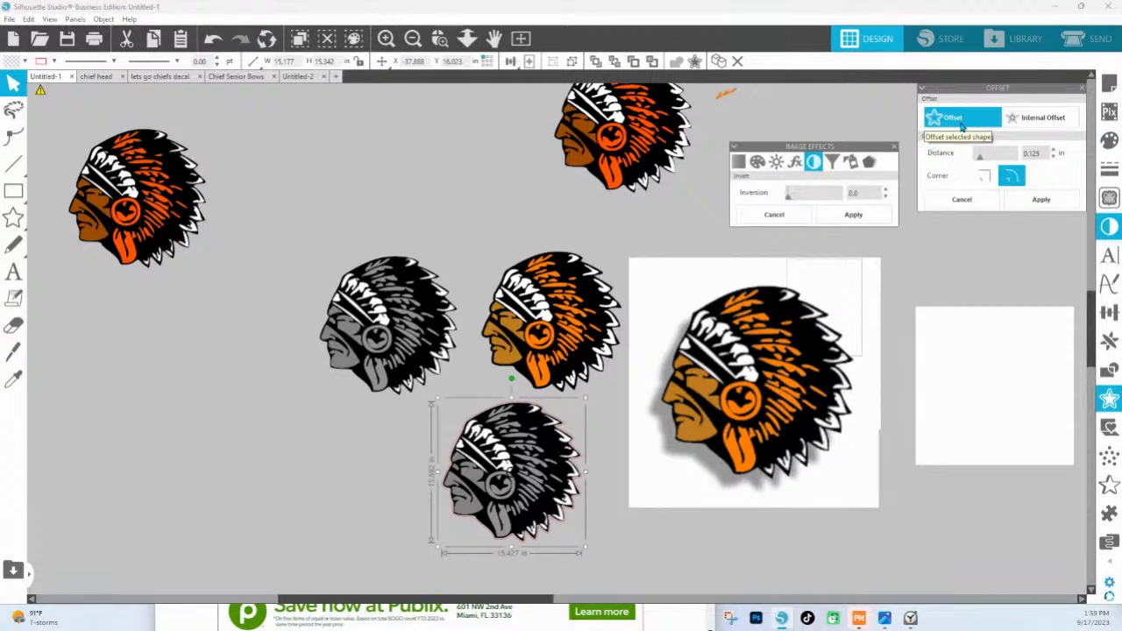
left_click(984, 175)
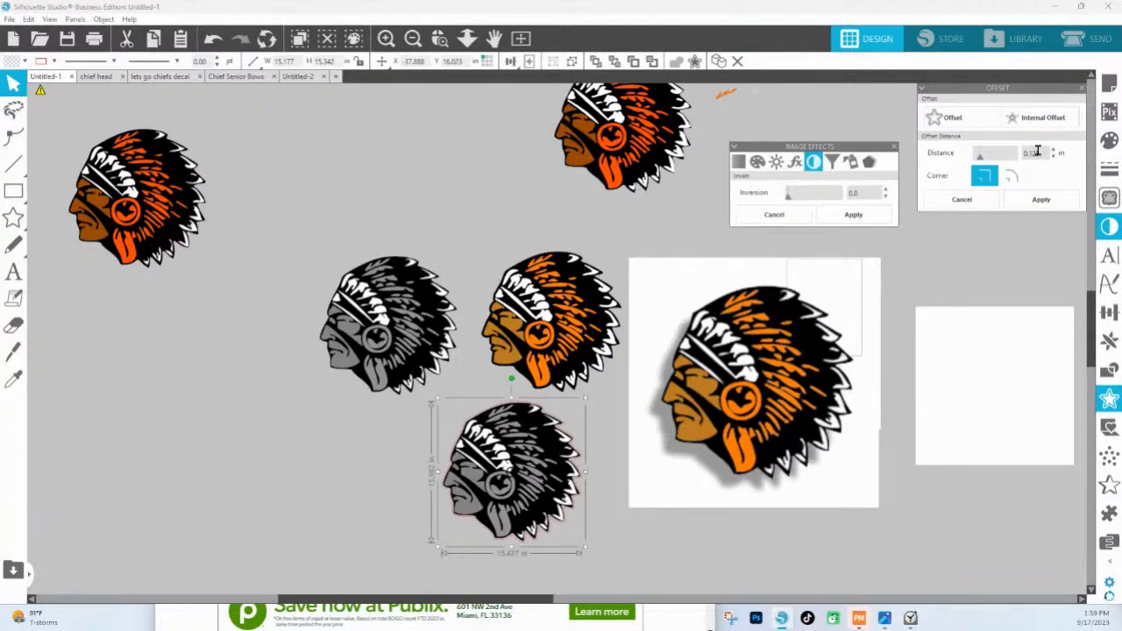
left_click_drag(1040, 152, 1009, 155)
type("0")
type(".075")
key("Return")
left_click(1041, 199)
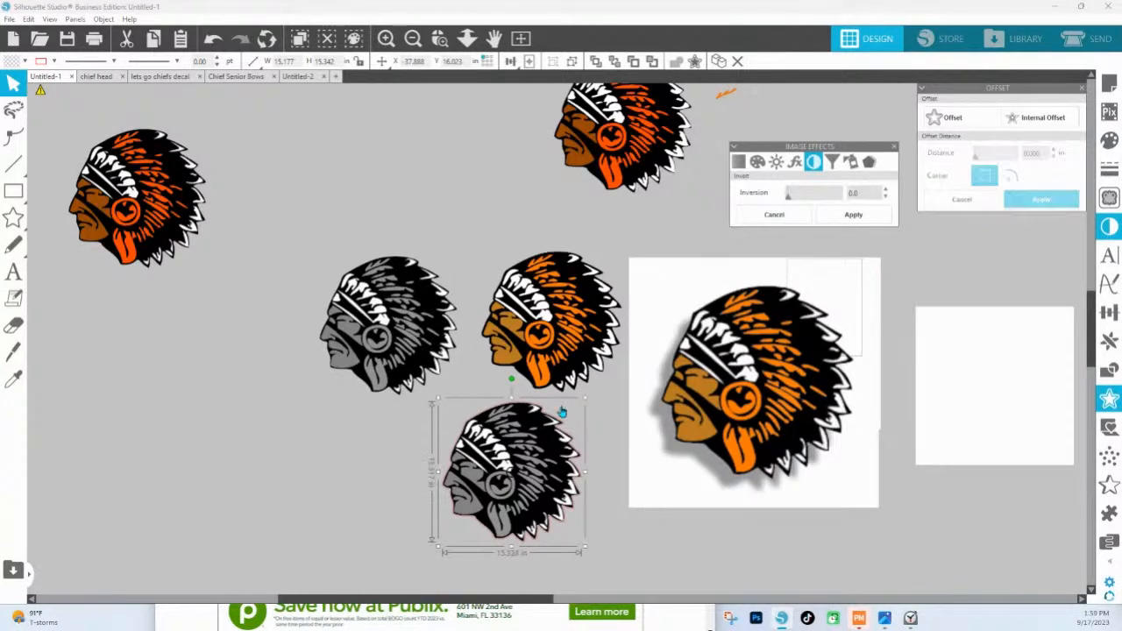
Step: Move the gray copy off its offset outline and fill the outline with black sampled from the colored head
left_click_drag(536, 469, 280, 498)
left_click(483, 418)
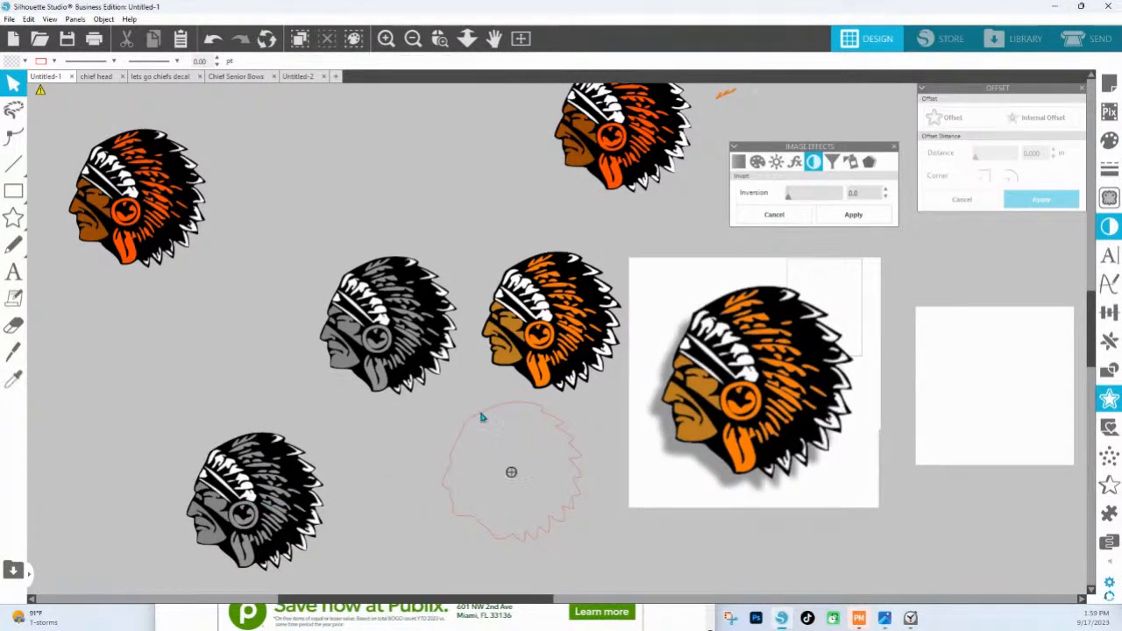
key("i")
left_click(575, 368)
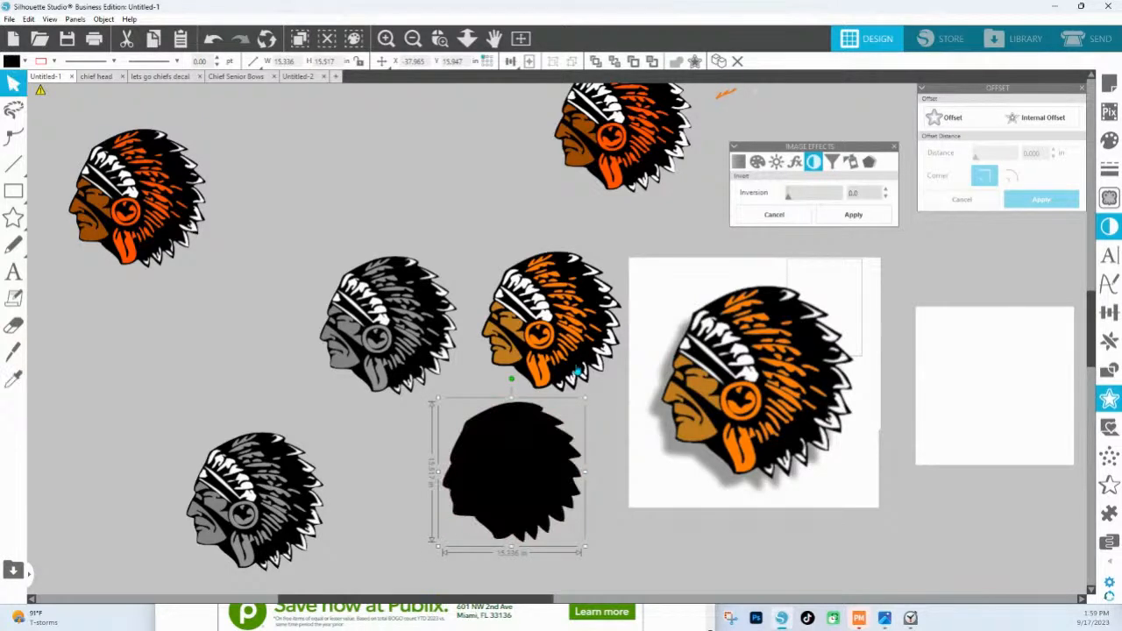
Step: Place a copy of the colored detail pieces over the black offset silhouette
left_click(506, 360)
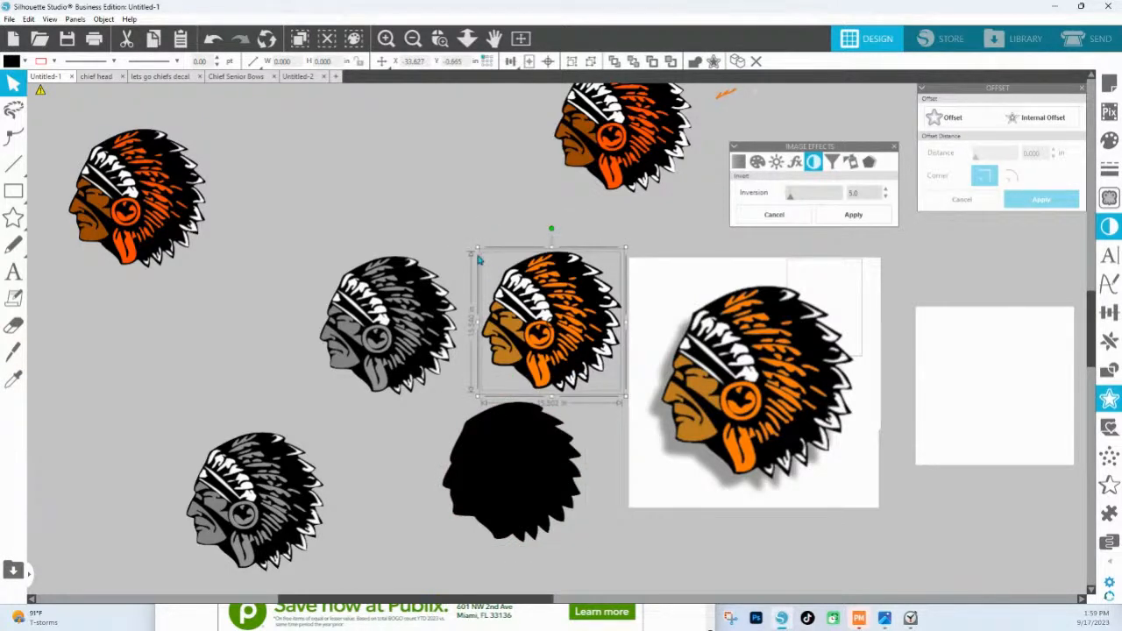
left_click_drag(506, 359, 468, 510)
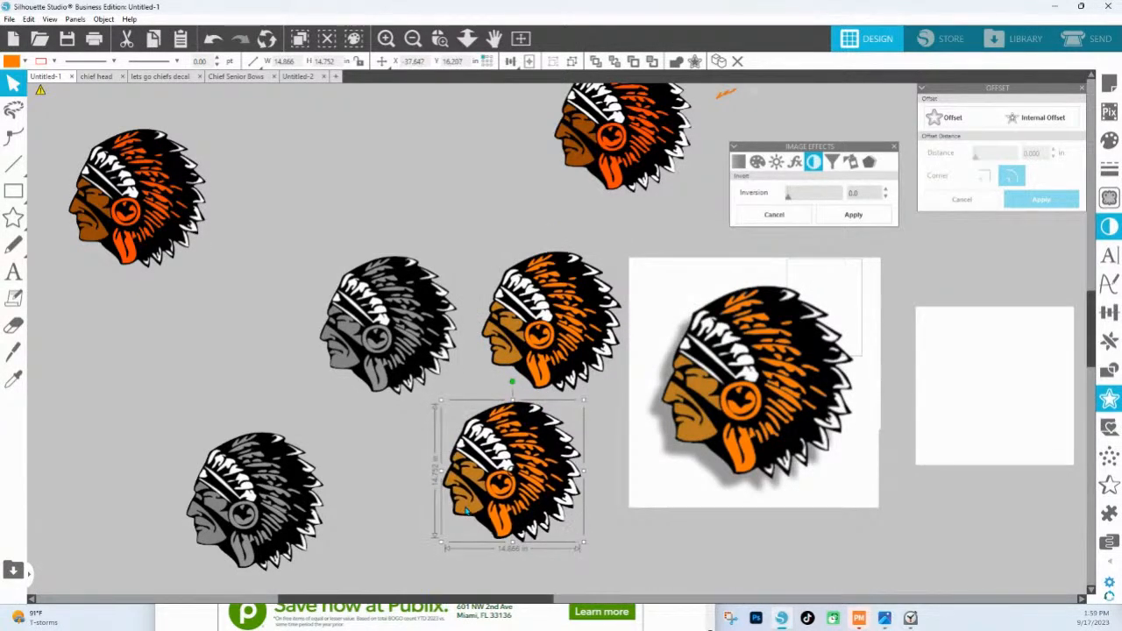
right_click(468, 510)
left_click(384, 496)
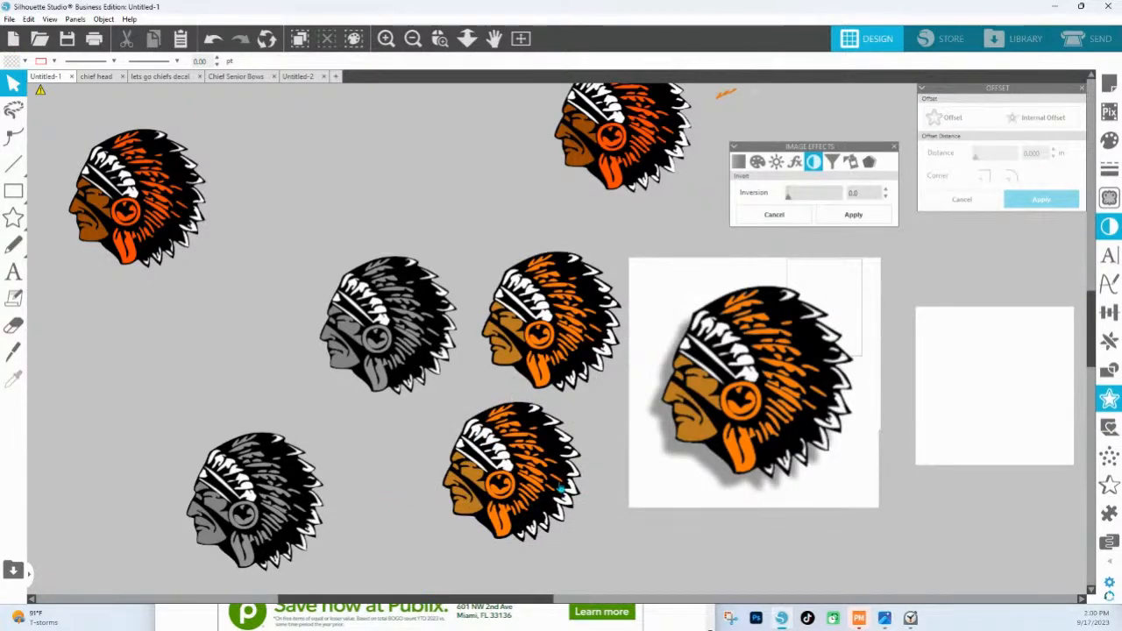
Step: Move the gray head aside and position the new offset-based head beside the cleaned-up colored head
left_click_drag(354, 318, 157, 305)
left_click_drag(389, 383, 510, 374)
left_click(596, 524)
key("space")
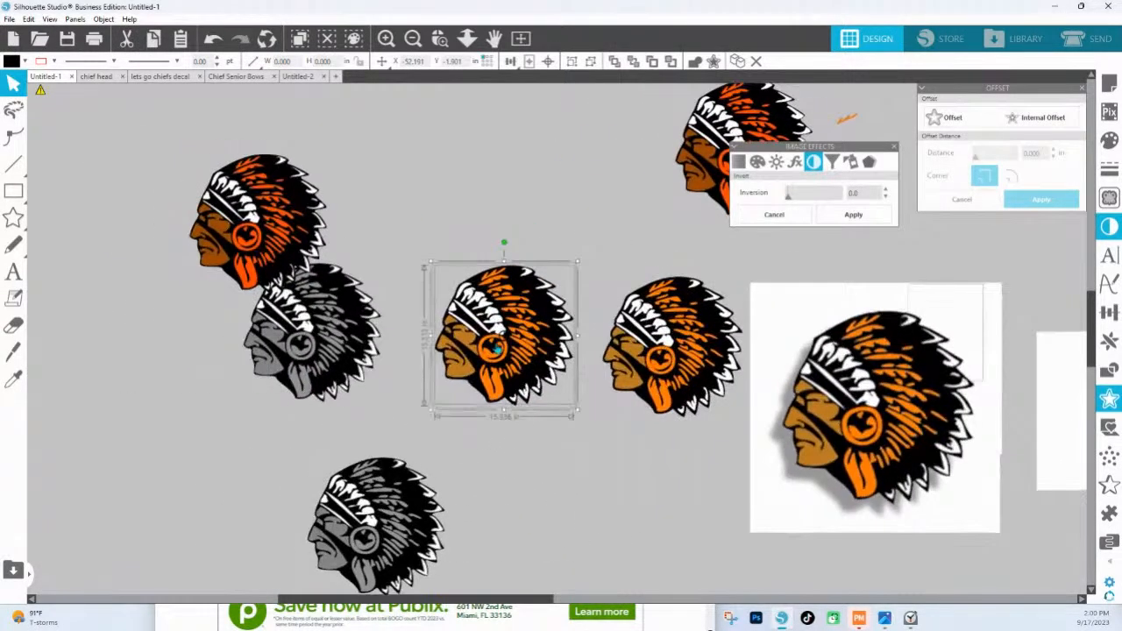
left_click_drag(494, 324, 511, 348)
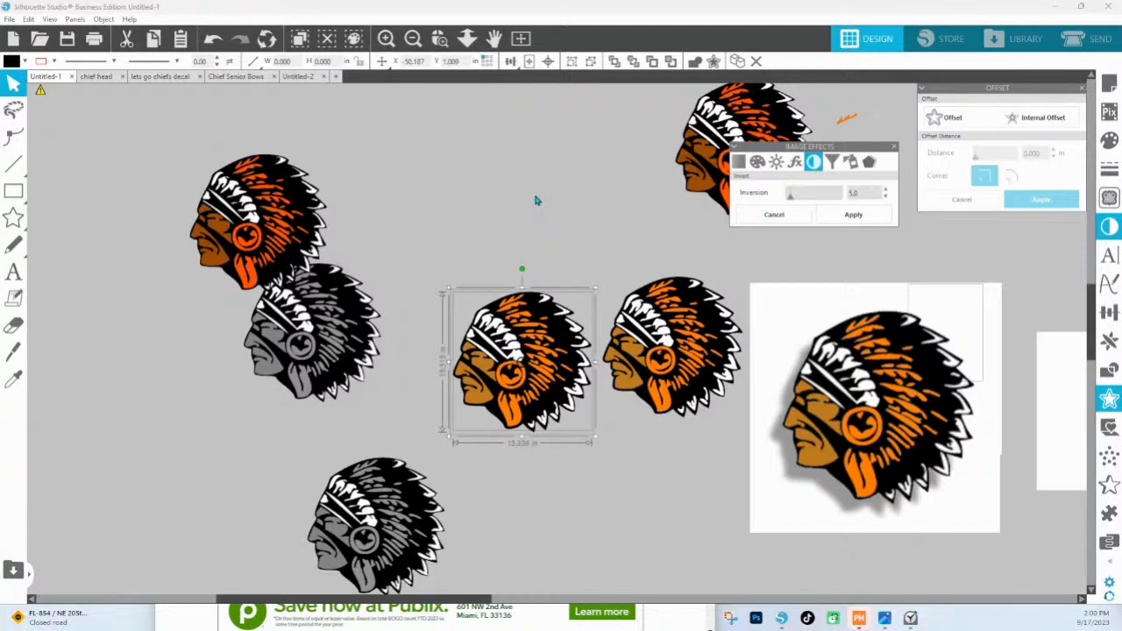
Step: Compare the borders and details of the two colored heads up close with the reference image
scroll(564, 212, "up", 1)
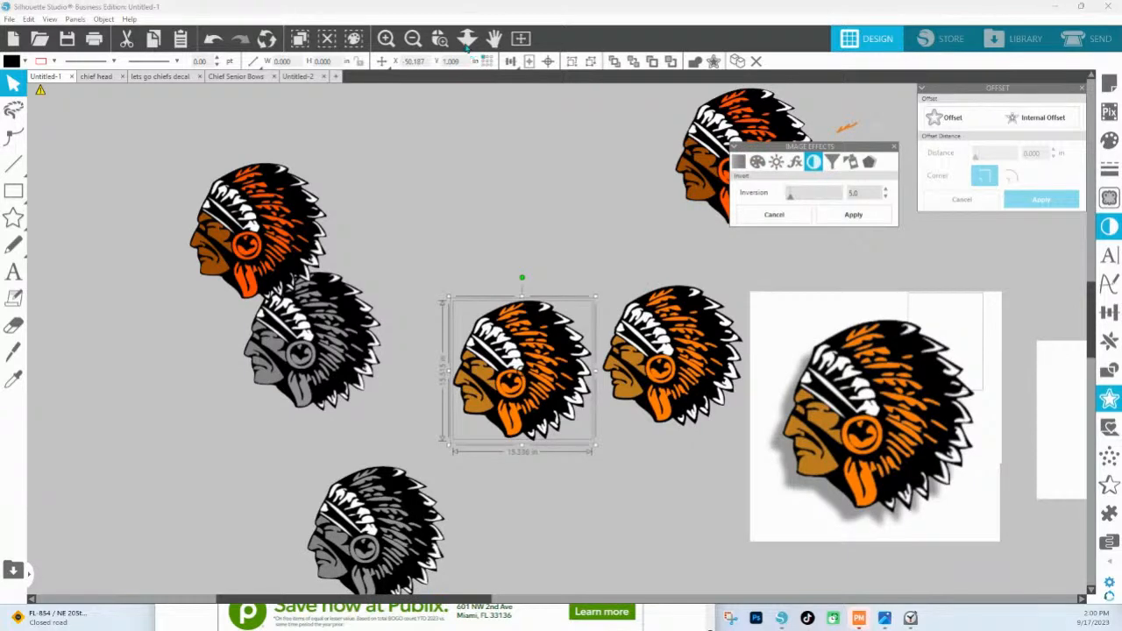
left_click(439, 38)
left_click_drag(469, 309, 606, 452)
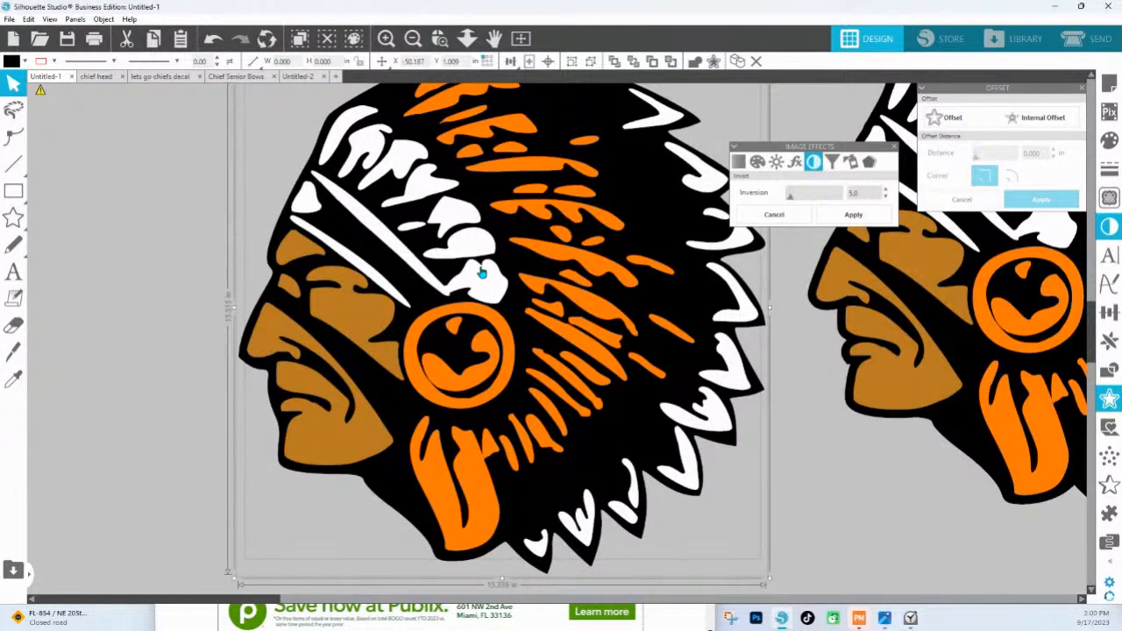
left_click_drag(831, 390, 292, 505)
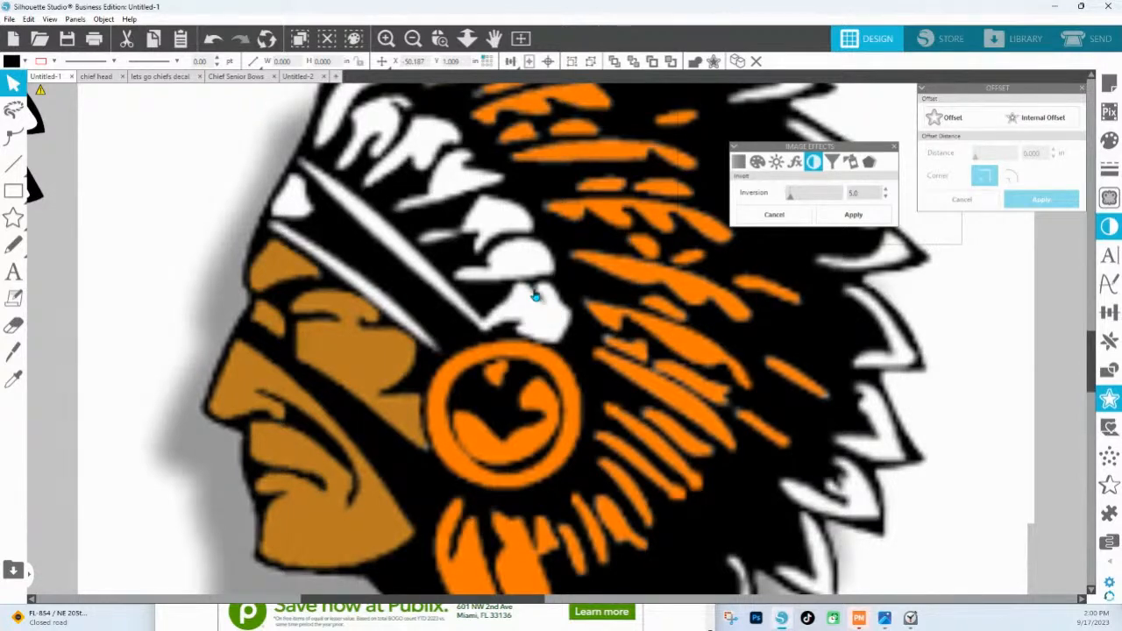
left_click_drag(246, 287, 1079, 431)
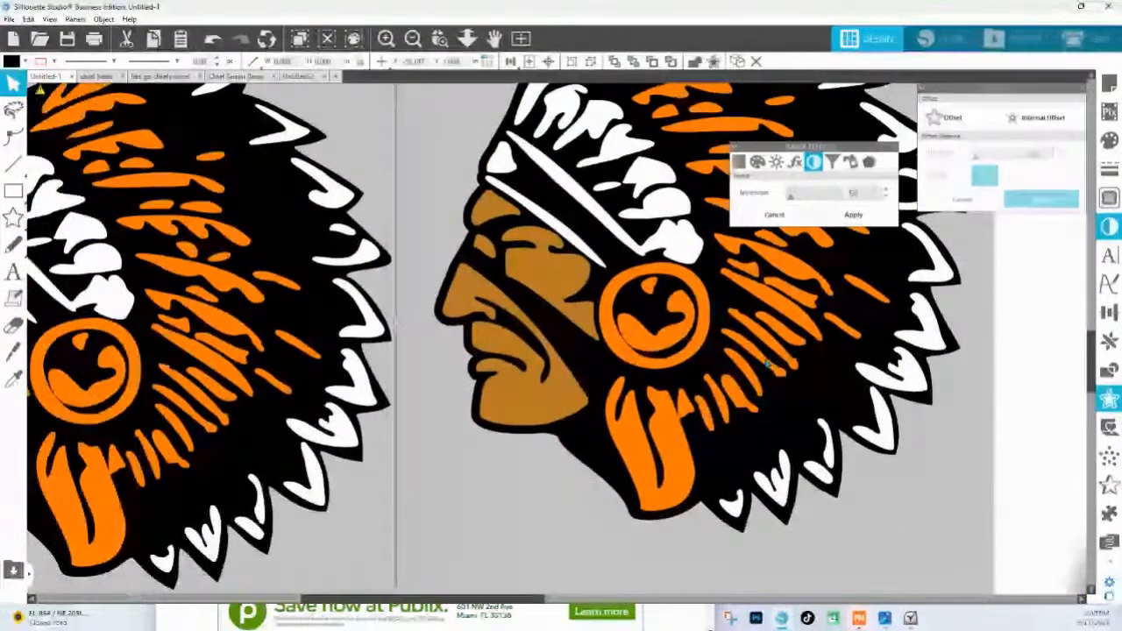
left_click_drag(637, 202, 465, 277)
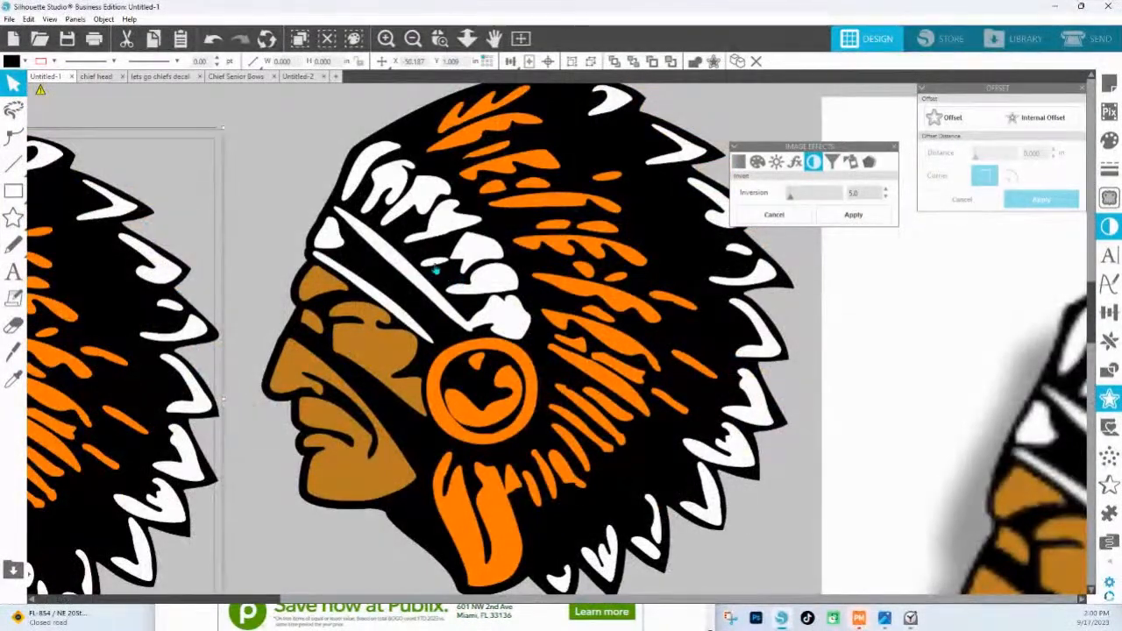
left_click_drag(725, 312, 552, 130)
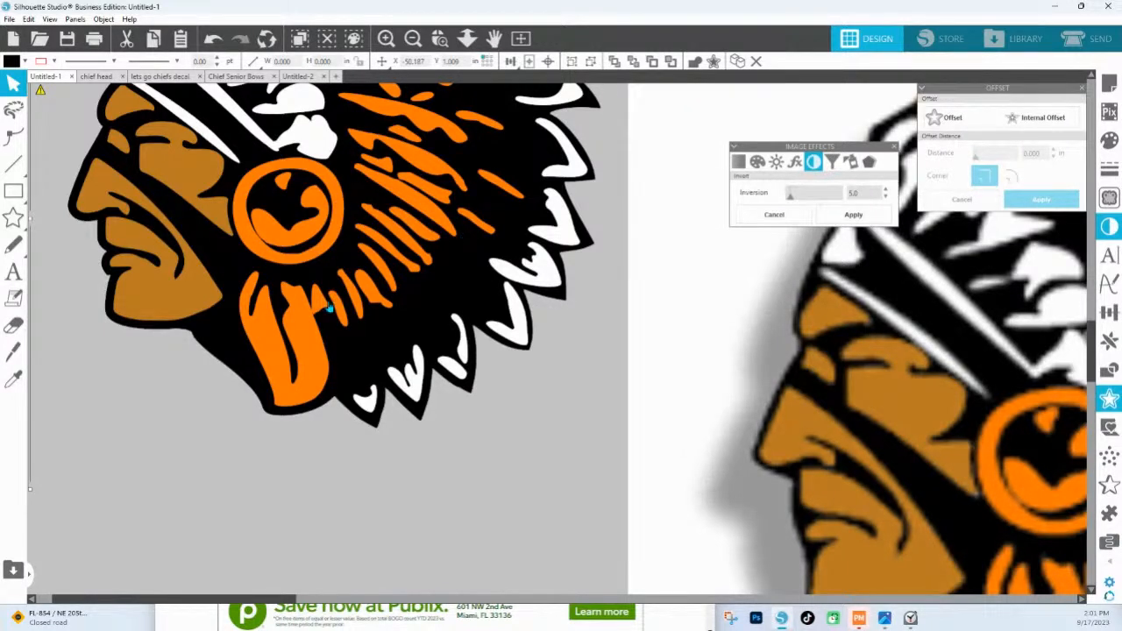
left_click(317, 307)
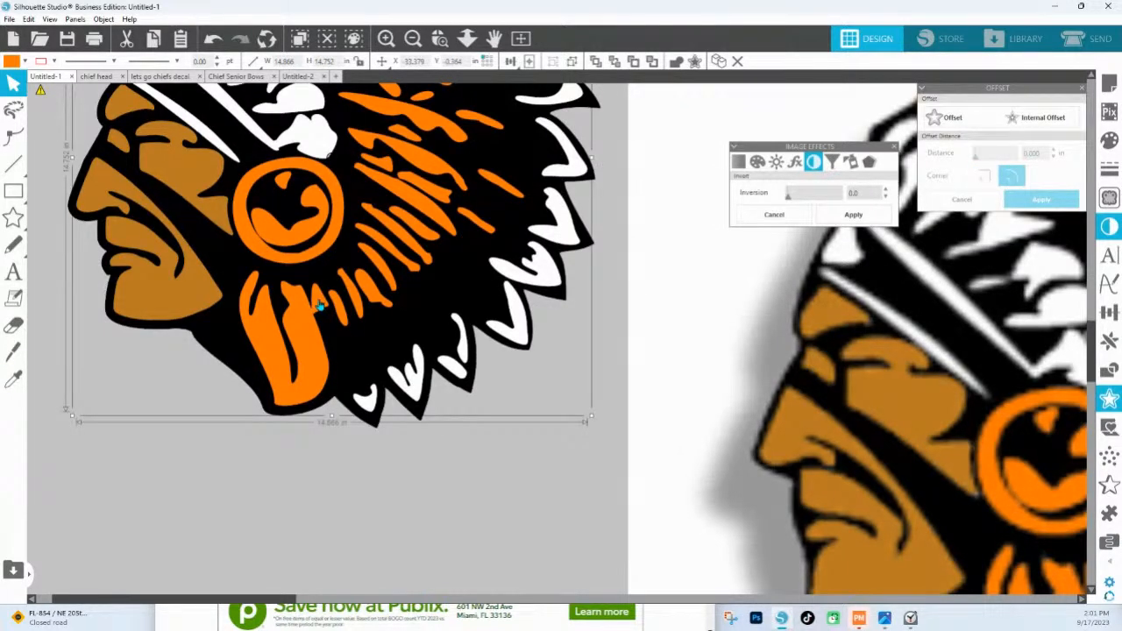
left_click(13, 380)
left_click(421, 349)
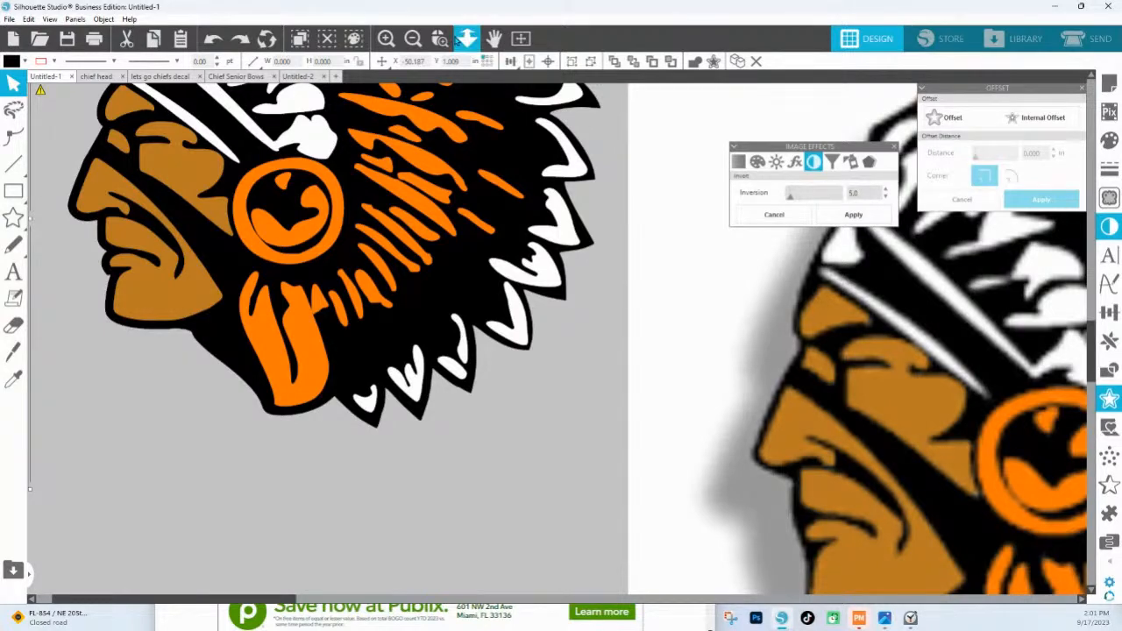
left_click(467, 38)
Step: Group the offset-based head and enlarge the colored head beside the reference image to about the size of the reference head
left_click_drag(486, 261, 539, 359)
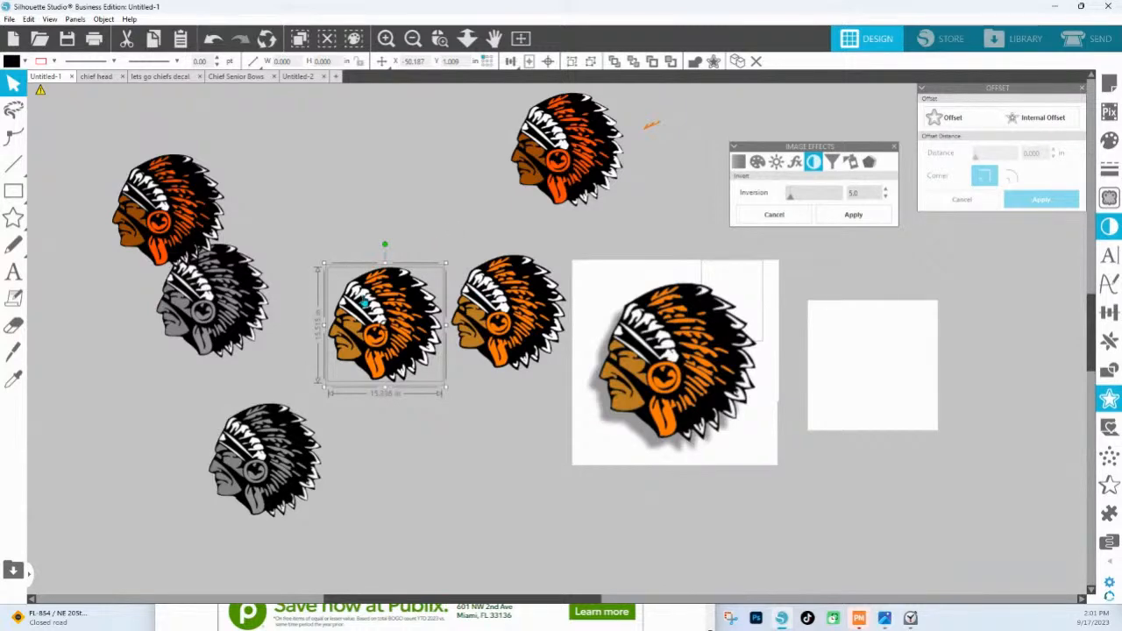
key("ctrl+g")
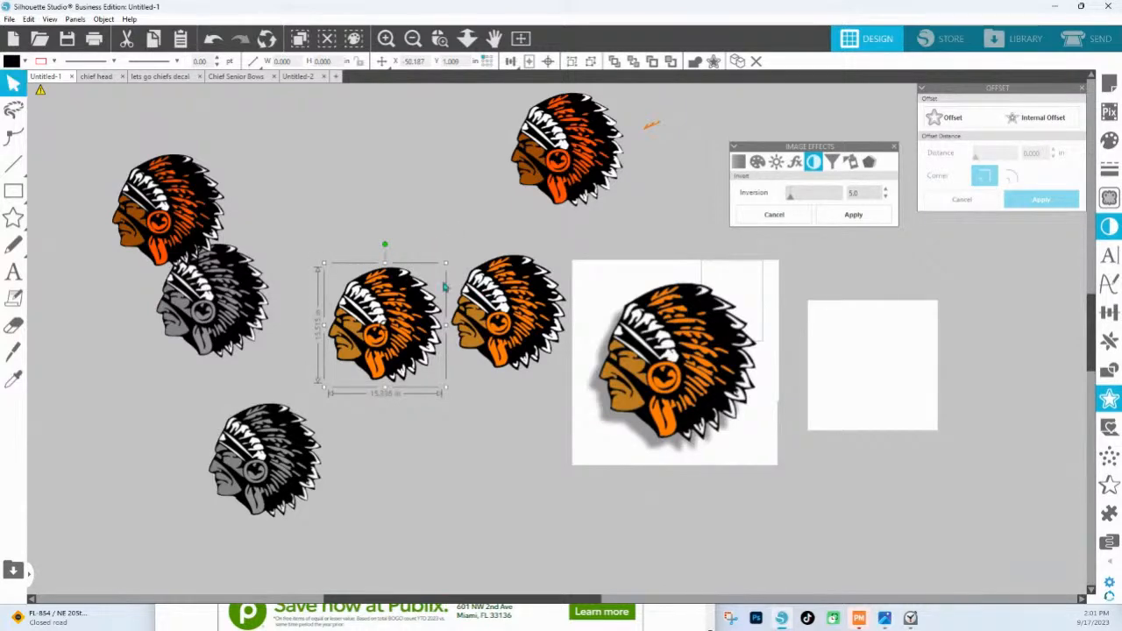
left_click(518, 347)
left_click_drag(517, 346, 427, 219)
key("ctrl+z")
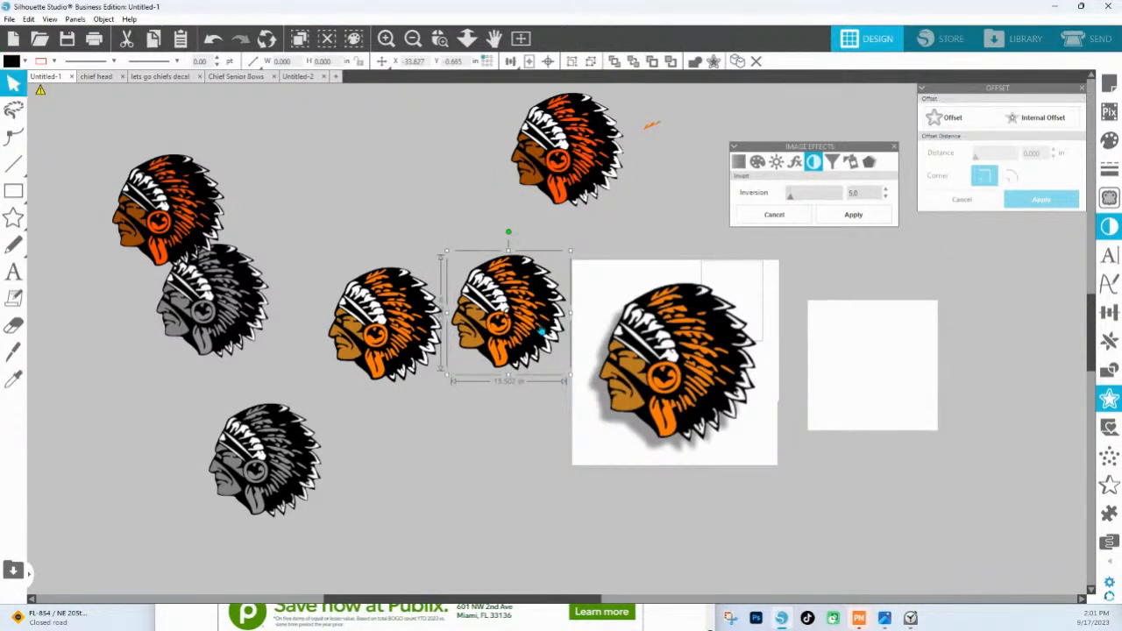
key("ctrl+z")
left_click_drag(542, 356, 545, 384)
left_click_drag(572, 424, 601, 456)
Step: Scale the enlarged colored head and the reference image together to about 101.3 in wide and move them below the smaller heads
left_click(581, 389)
left_click(570, 389, "shift")
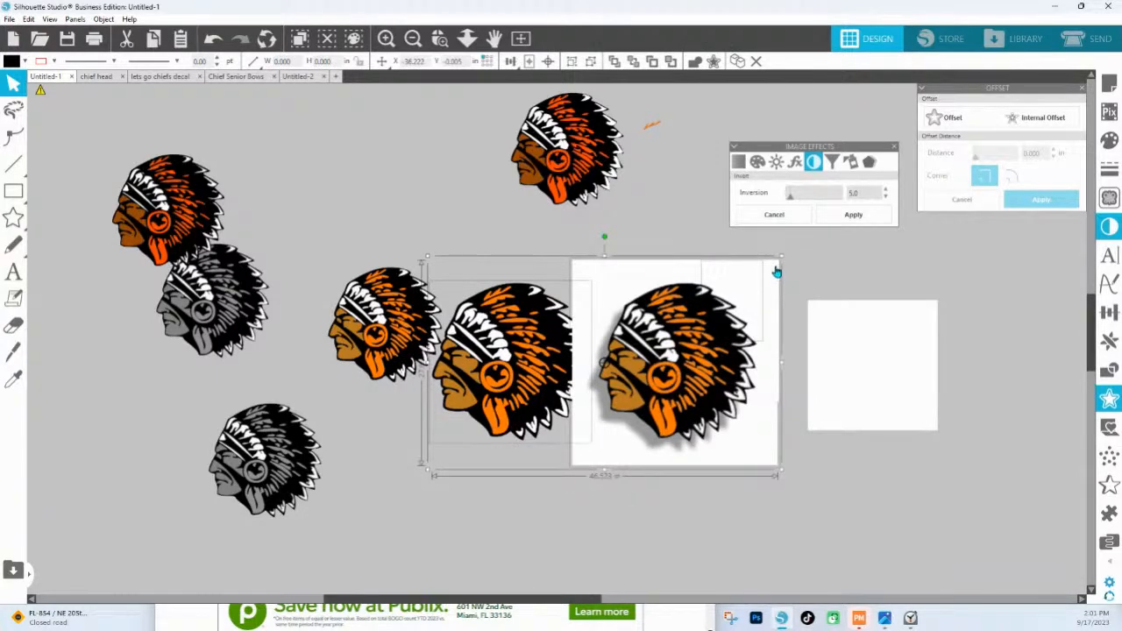
scroll(601, 362, "up", 10)
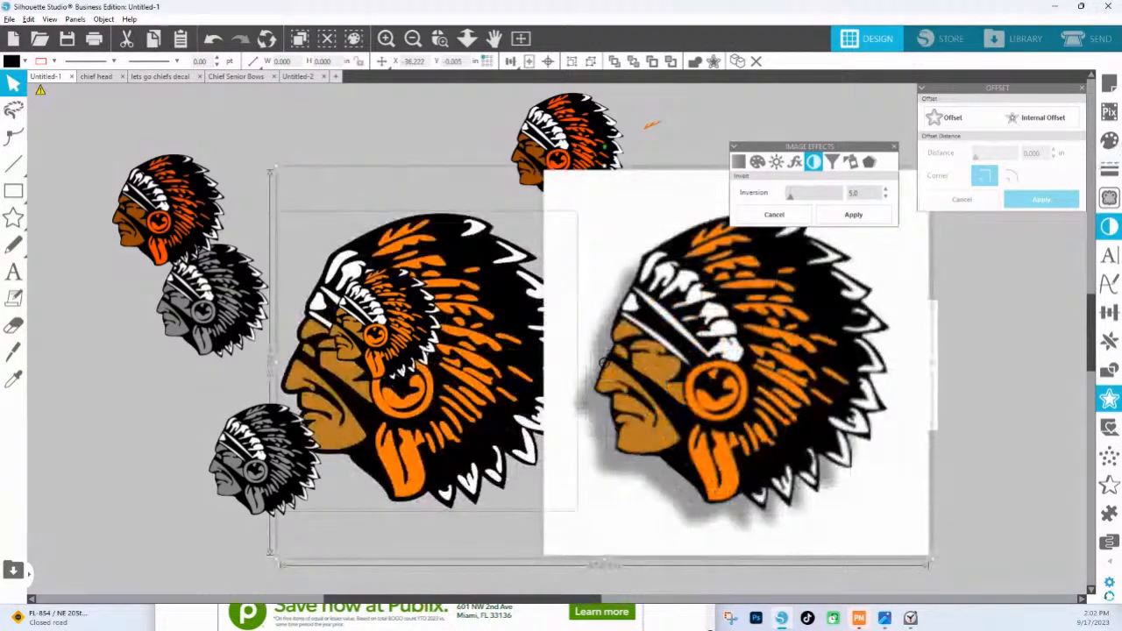
scroll(592, 363, "down", 10)
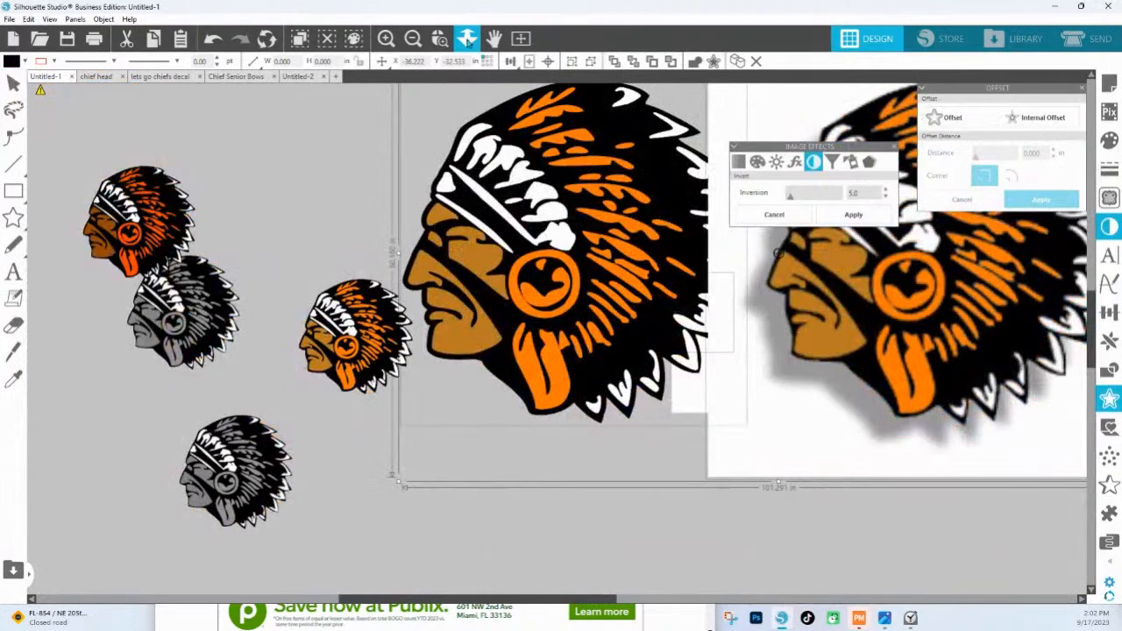
left_click_drag(498, 328, 507, 396)
right_click(603, 298)
left_click_drag(604, 298, 583, 466)
Step: Examine the edge sharpness of the enlarged vector head against the enlarged reference image
left_click(441, 40)
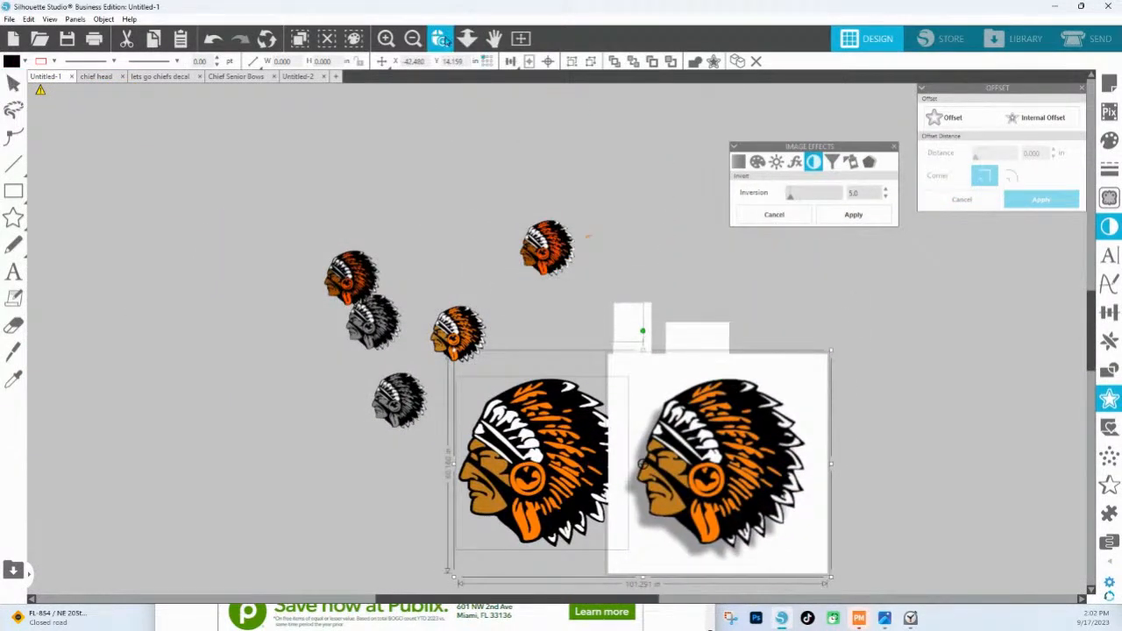
left_click_drag(806, 495, 491, 372)
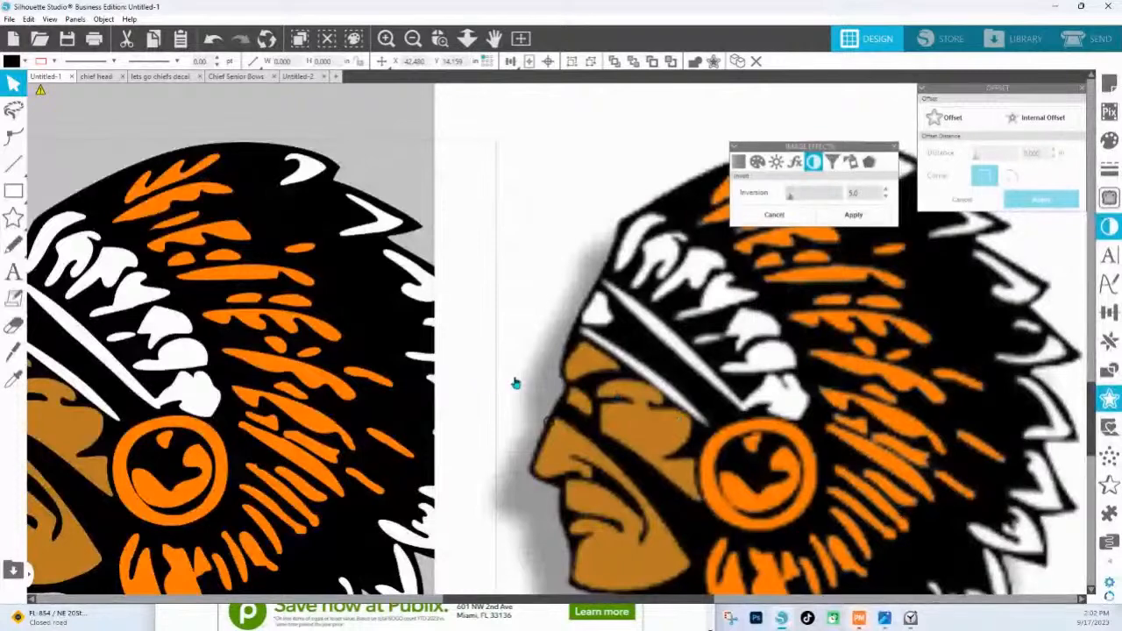
left_click_drag(708, 377, 436, 311)
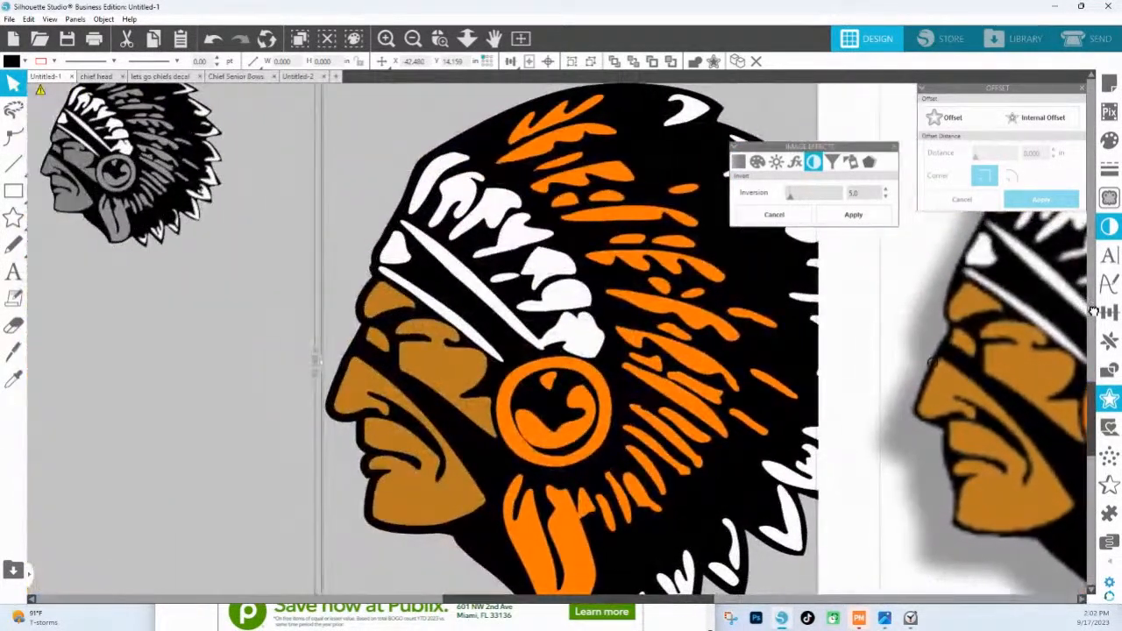
left_click_drag(1069, 312, 543, 308)
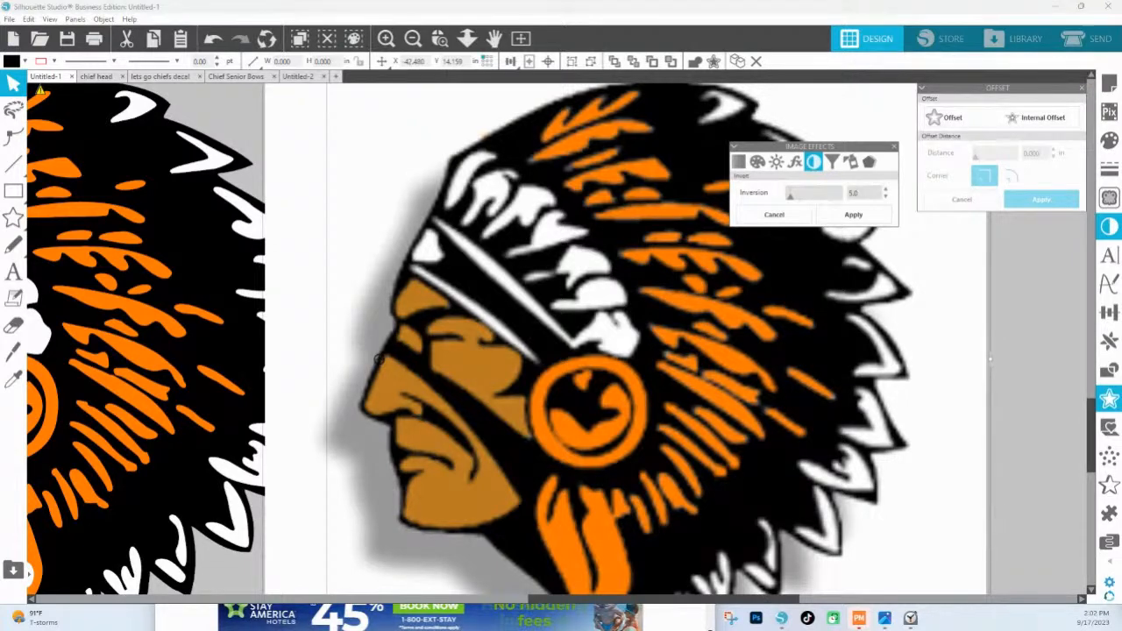
Step: Switch to the browser and look through the shop.hsink365.com home page down to the featured Silhouette Studio for Beginners course
left_click_drag(1121, 77, 345, 46)
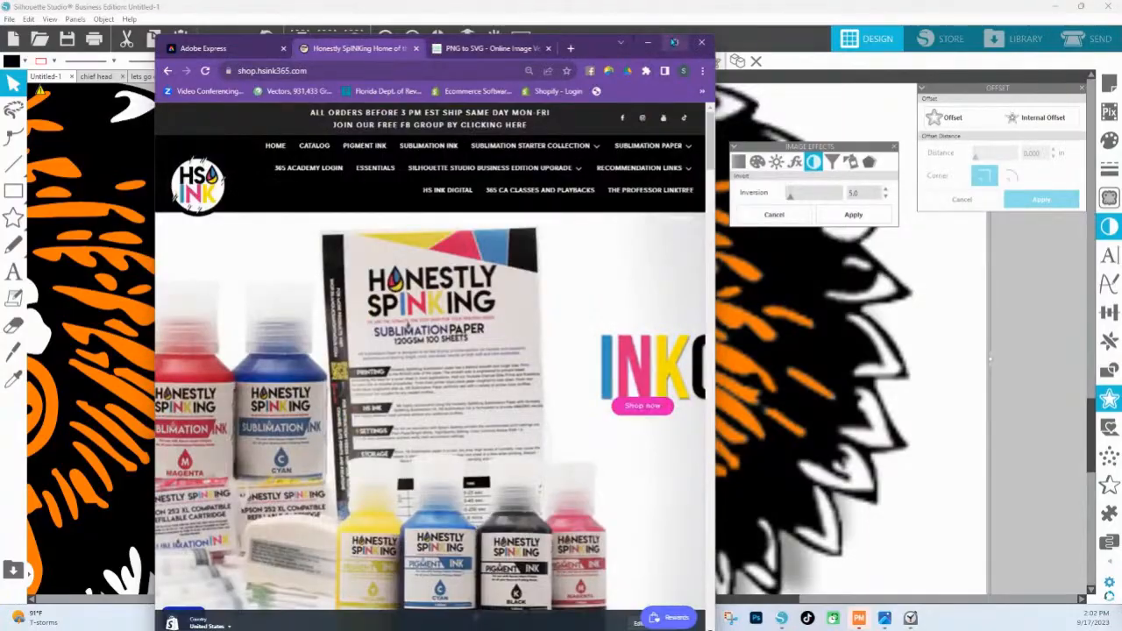
left_click(674, 42)
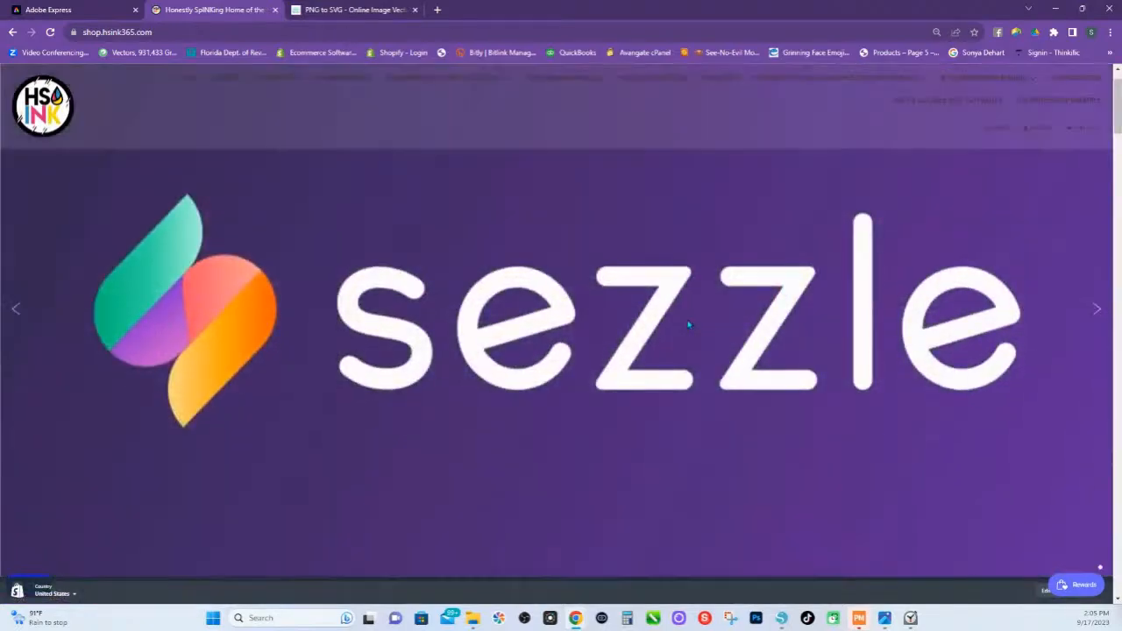
scroll(689, 325, "down", 2)
scroll(689, 325, "down", 10)
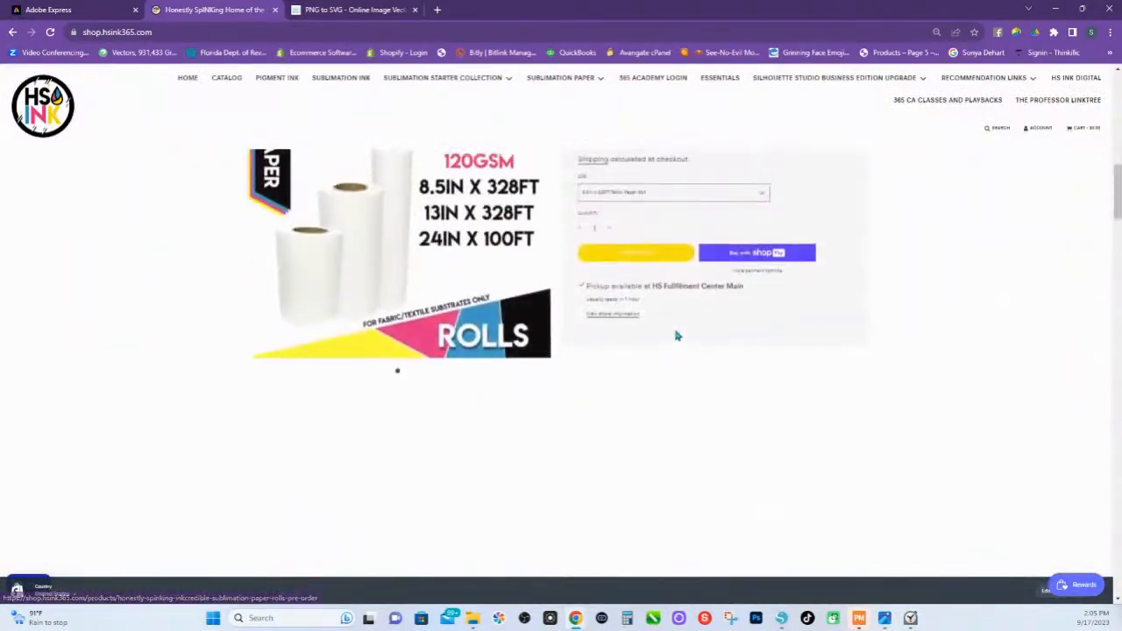
scroll(645, 362, "down", 6)
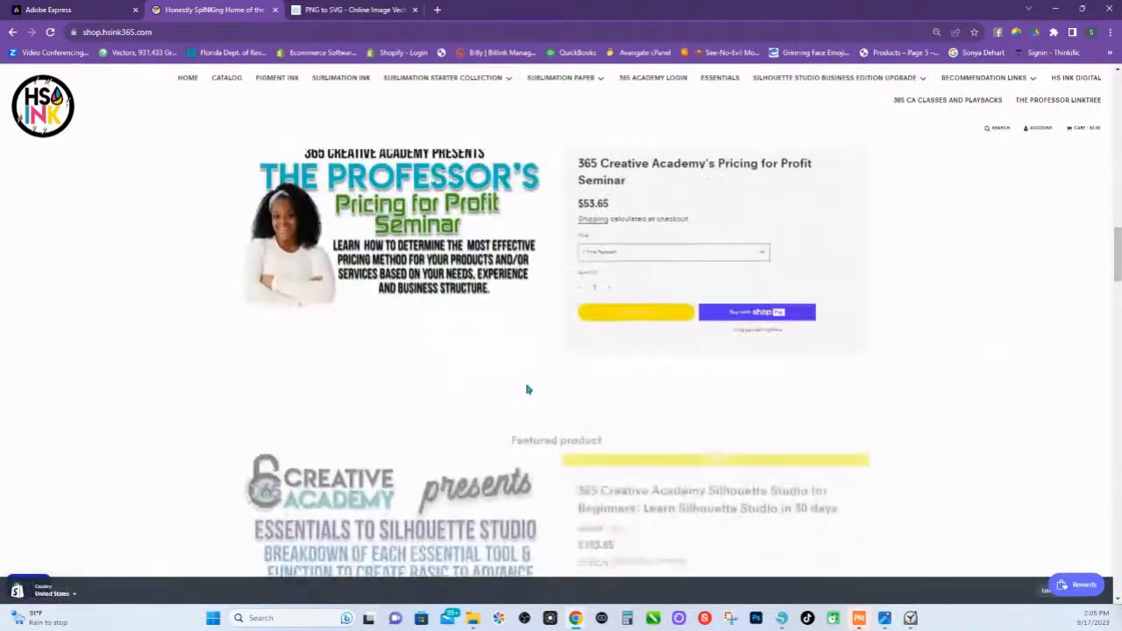
scroll(527, 389, "down", 3)
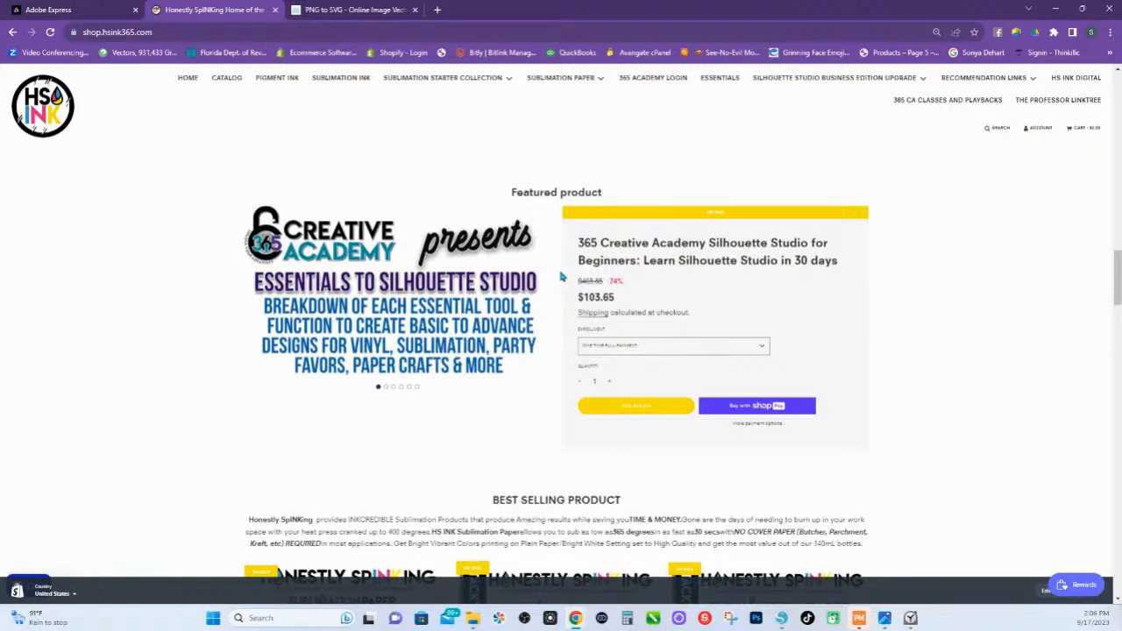
scroll(562, 277, "up", 1)
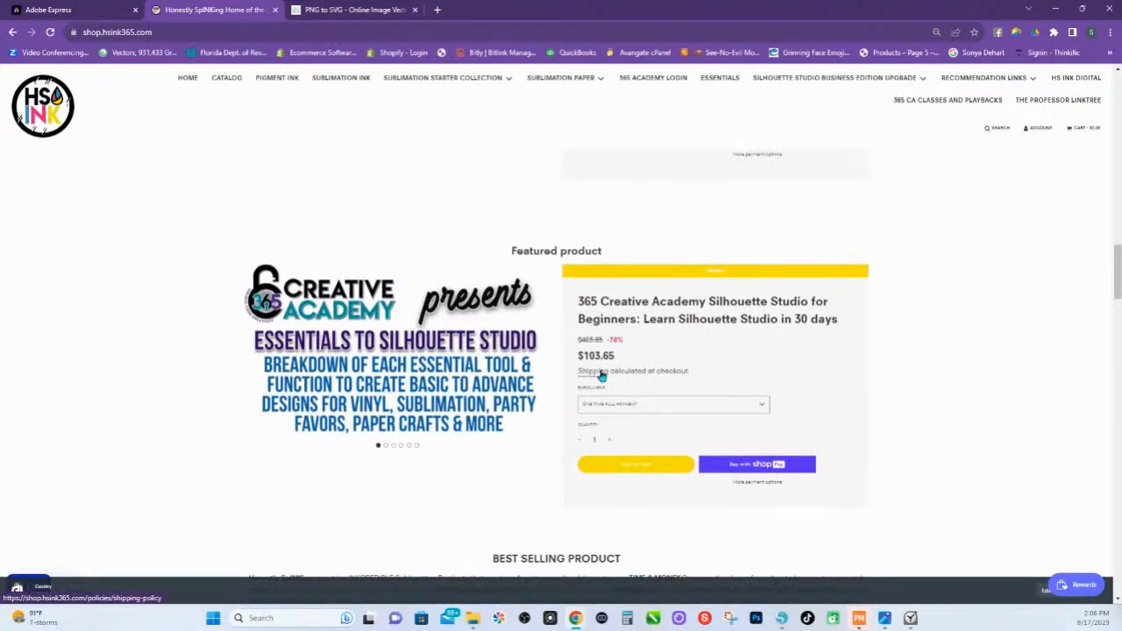
scroll(602, 375, "up", 1)
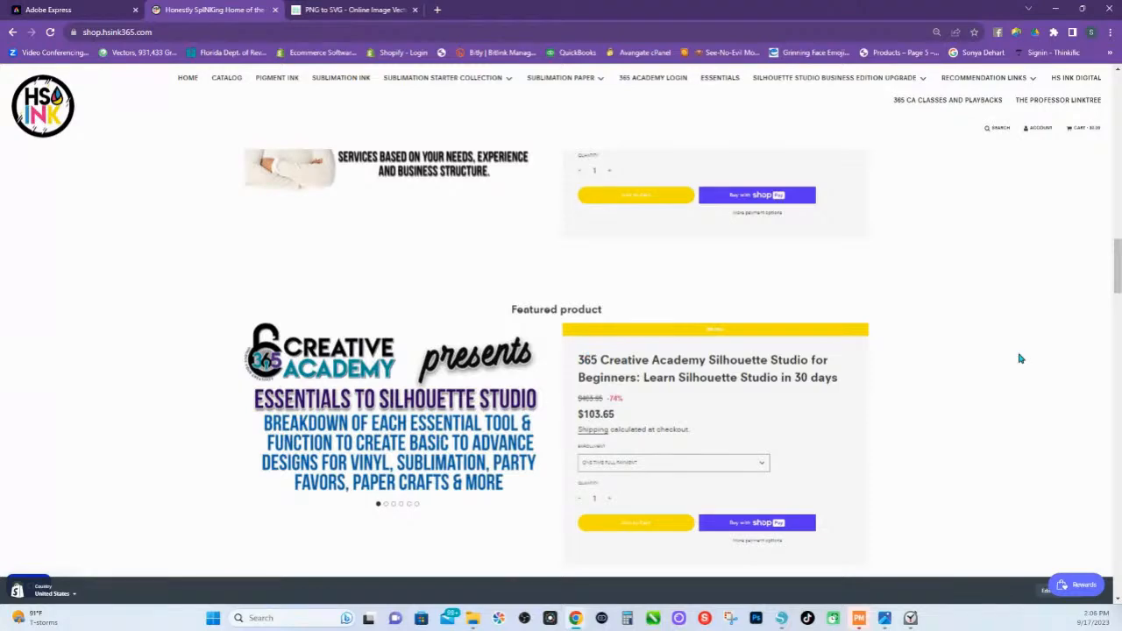
Step: Switch back to Silhouette Studio and move the reference image clear of the enlarged colored head
left_click(781, 618)
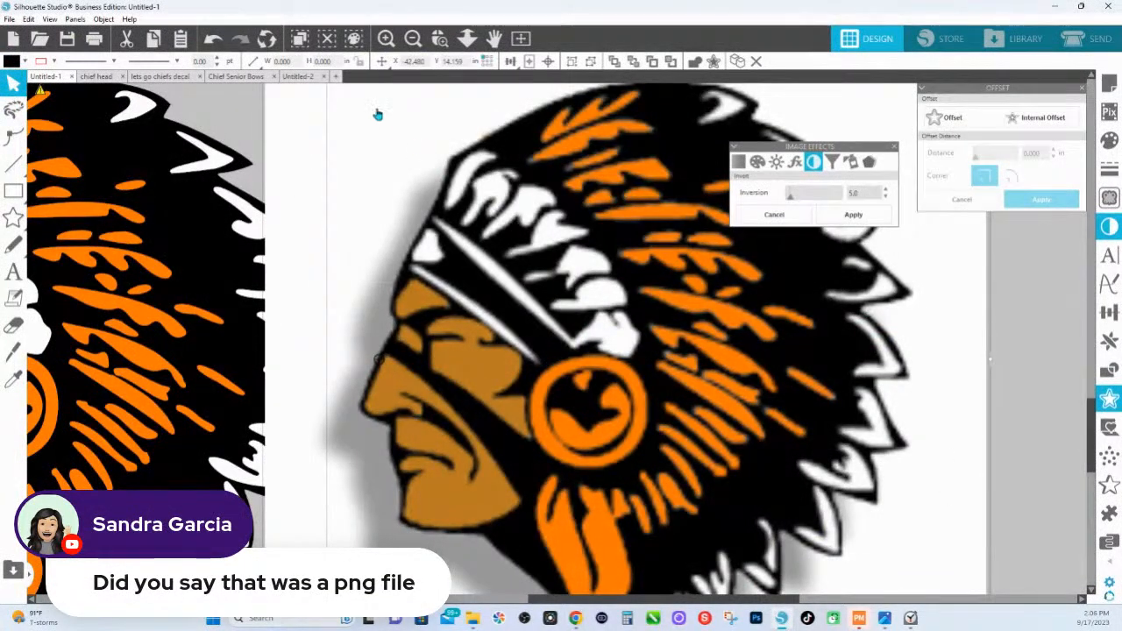
left_click(467, 38)
left_click_drag(412, 356, 412, 150)
left_click(711, 406)
left_click_drag(619, 355, 659, 317)
left_click(605, 313)
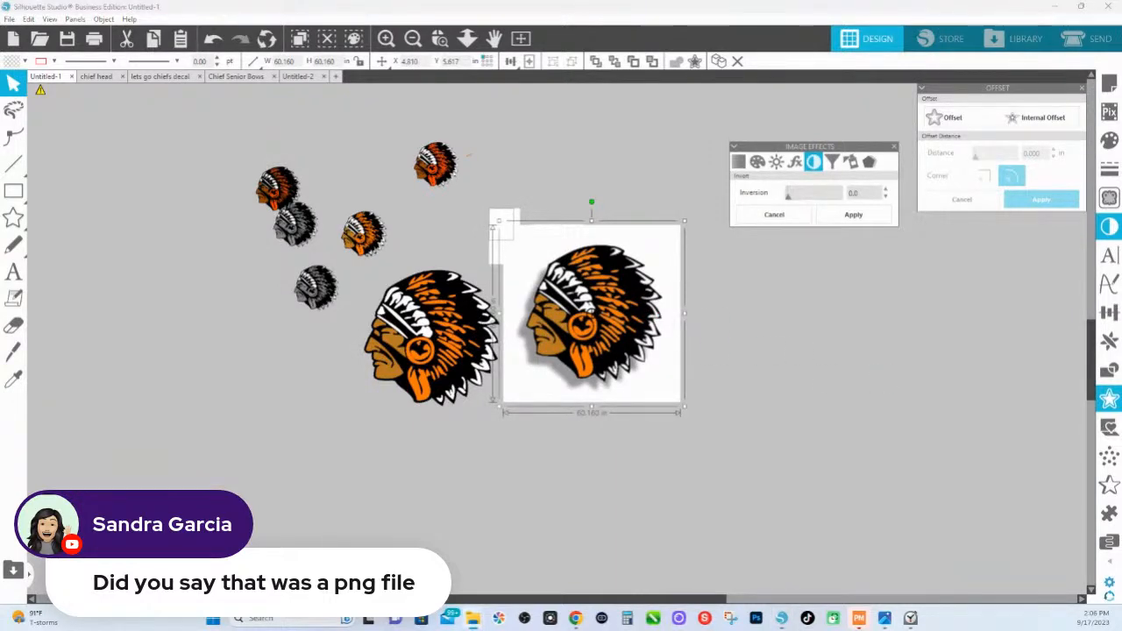
Step: Bring up the File Explorer search results for chief and examine the chief head PNG's file details
left_click_drag(1121, 90, 956, 90)
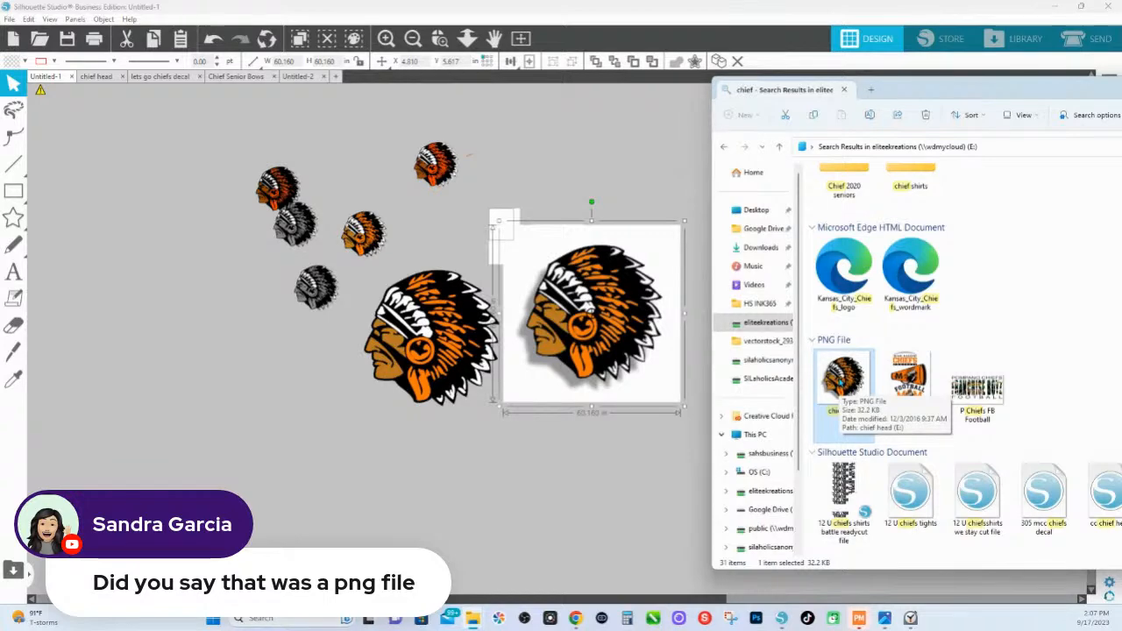
scroll(840, 381, "up", 2)
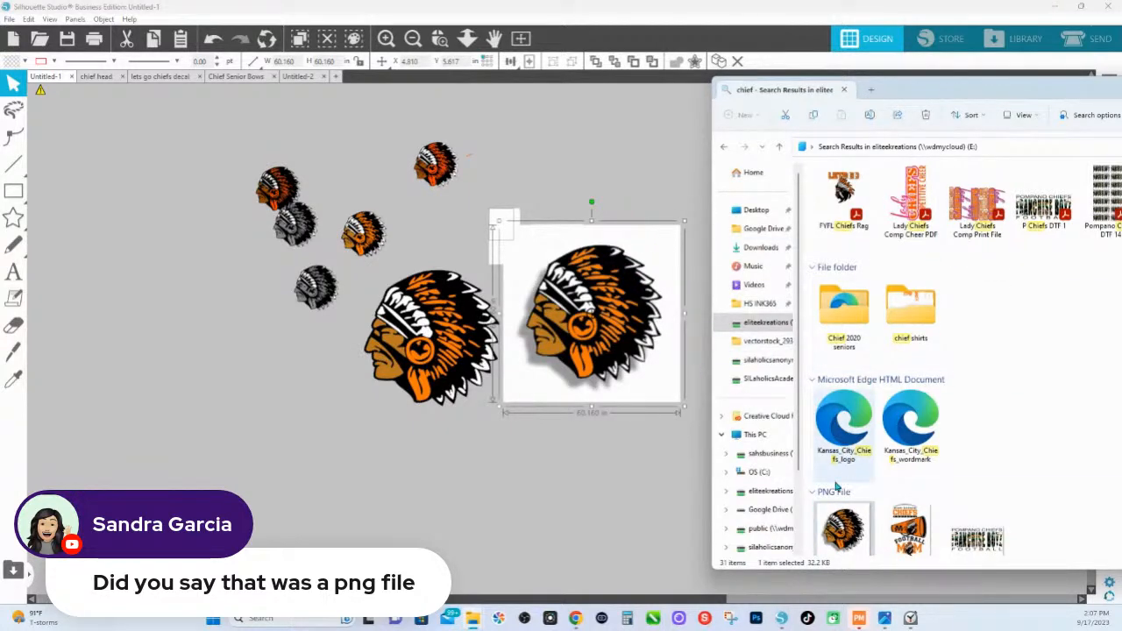
mouse_move(829, 526)
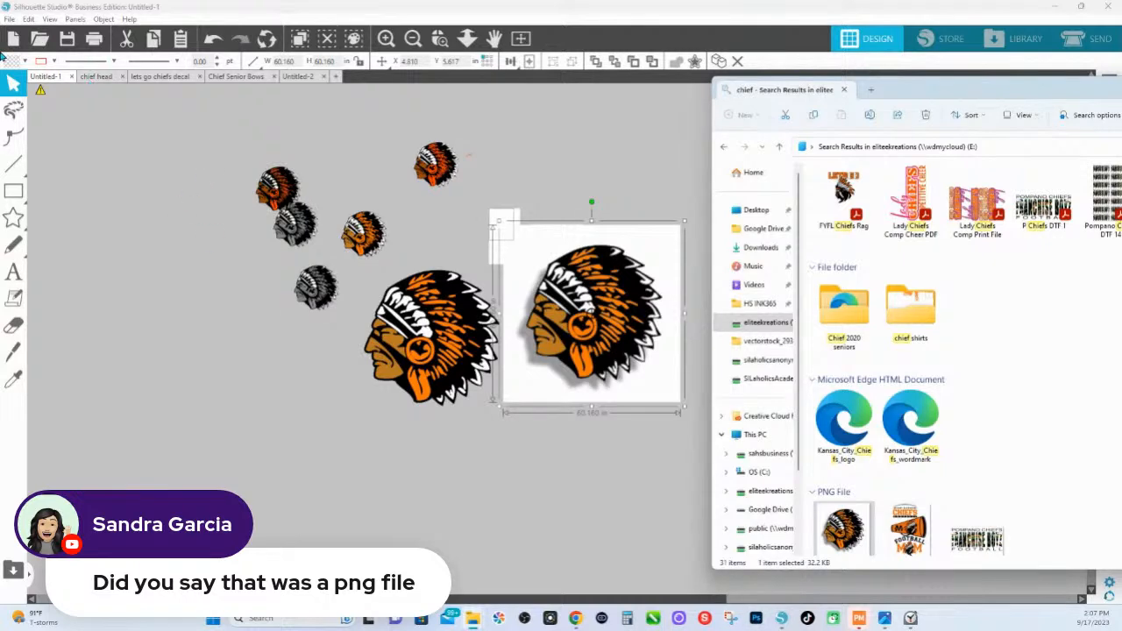
Step: Examine the bitmap export options for saving the design as a PNG named testsetyxszg, leaving without exporting
left_click(9, 18)
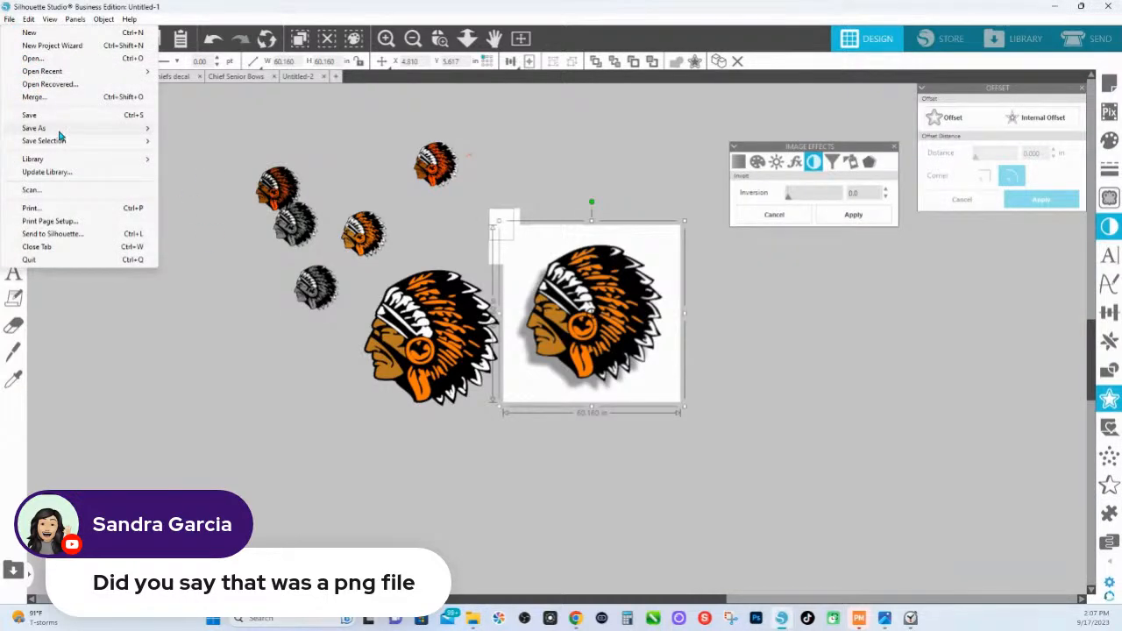
mouse_move(62, 129)
left_click(184, 129)
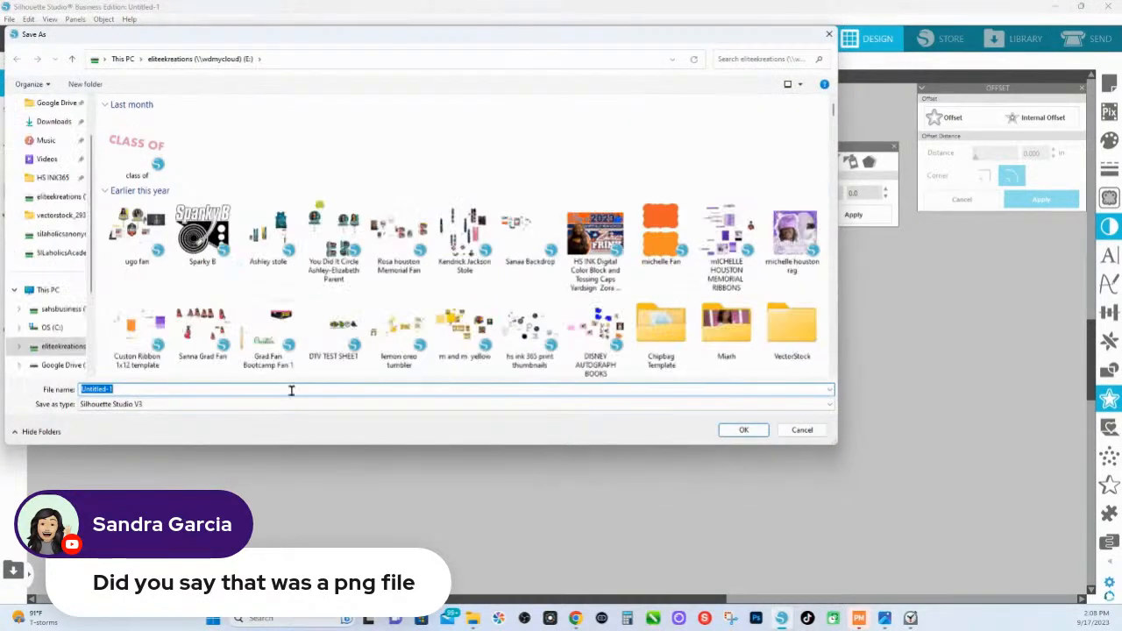
left_click(132, 404)
left_click(128, 444)
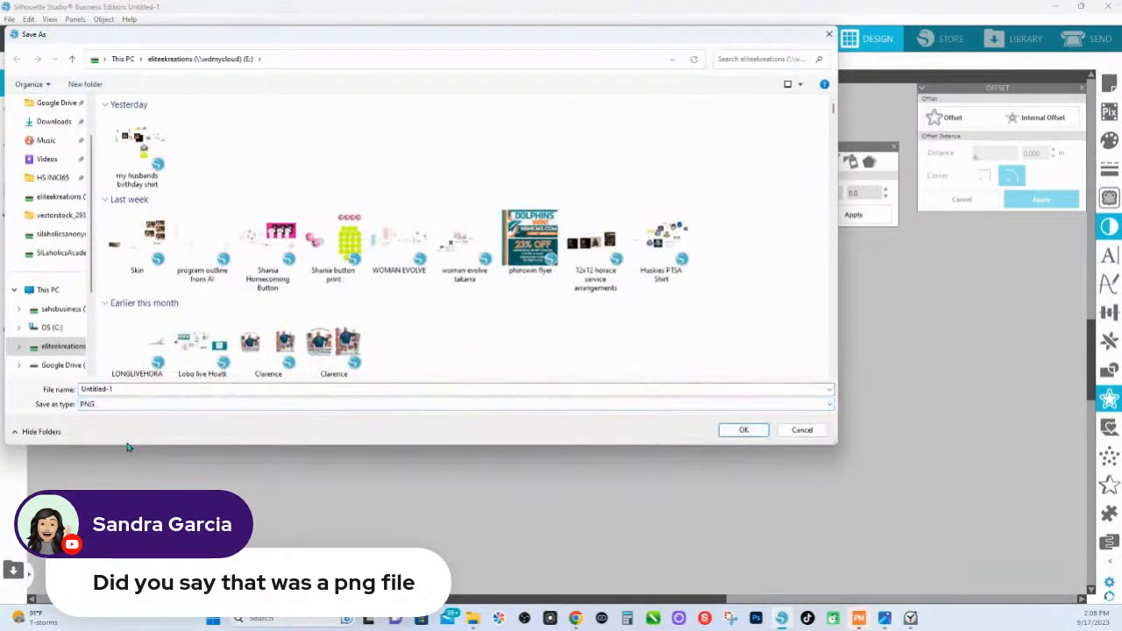
double_click(118, 388)
type("test")
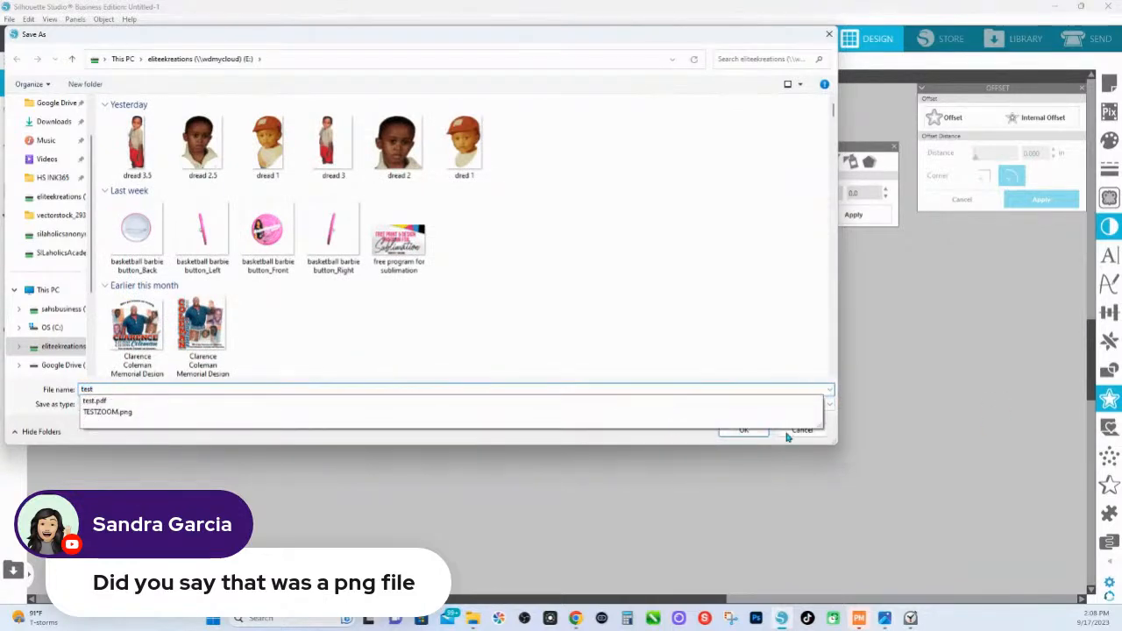
type("setyxszg")
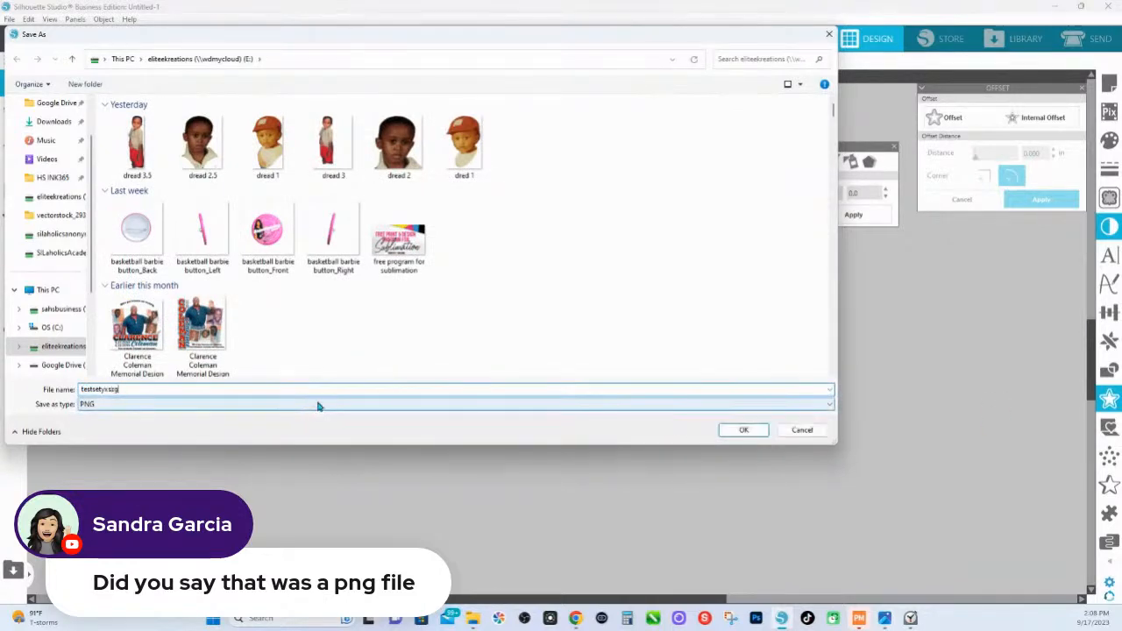
left_click(743, 430)
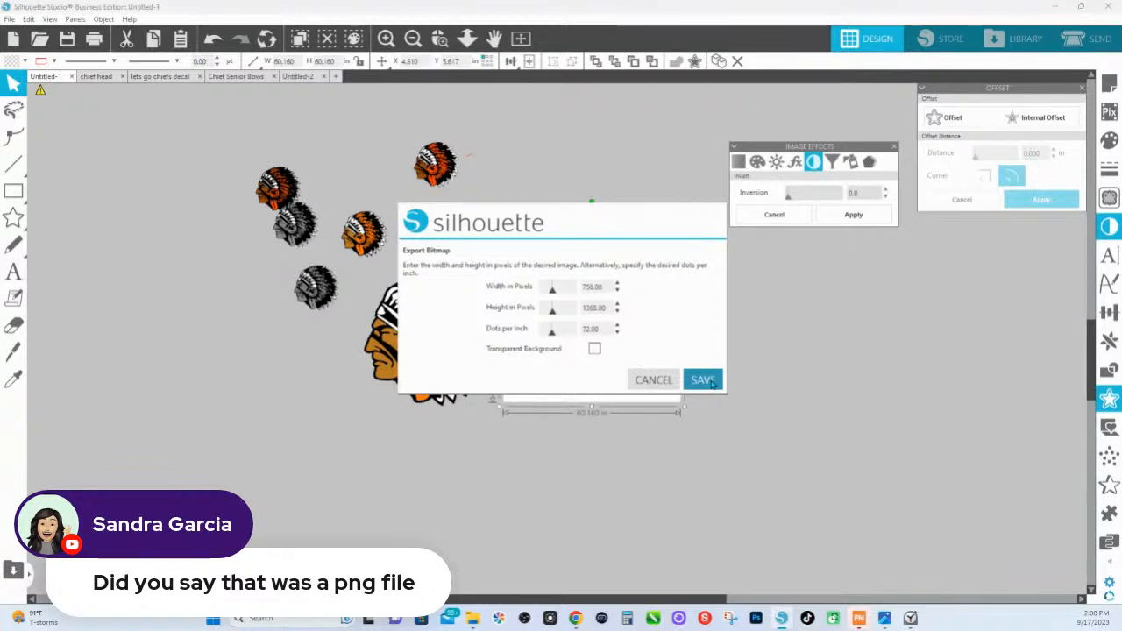
left_click(654, 380)
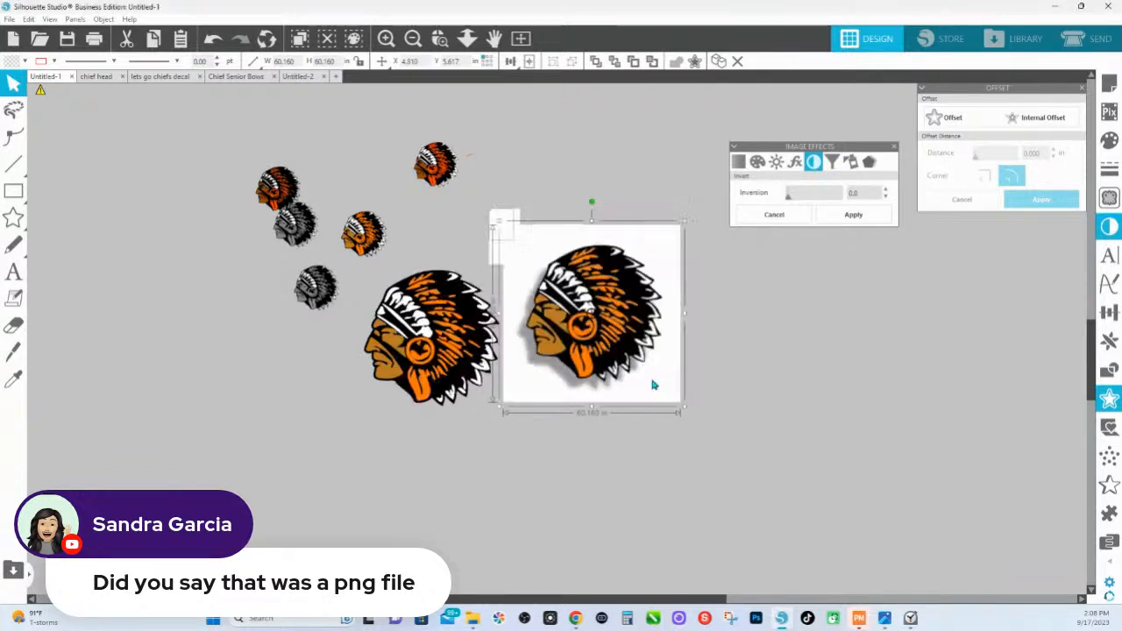
Step: Trace and detach the chief head from the enlarged reference image with a 51% threshold
left_click(833, 366)
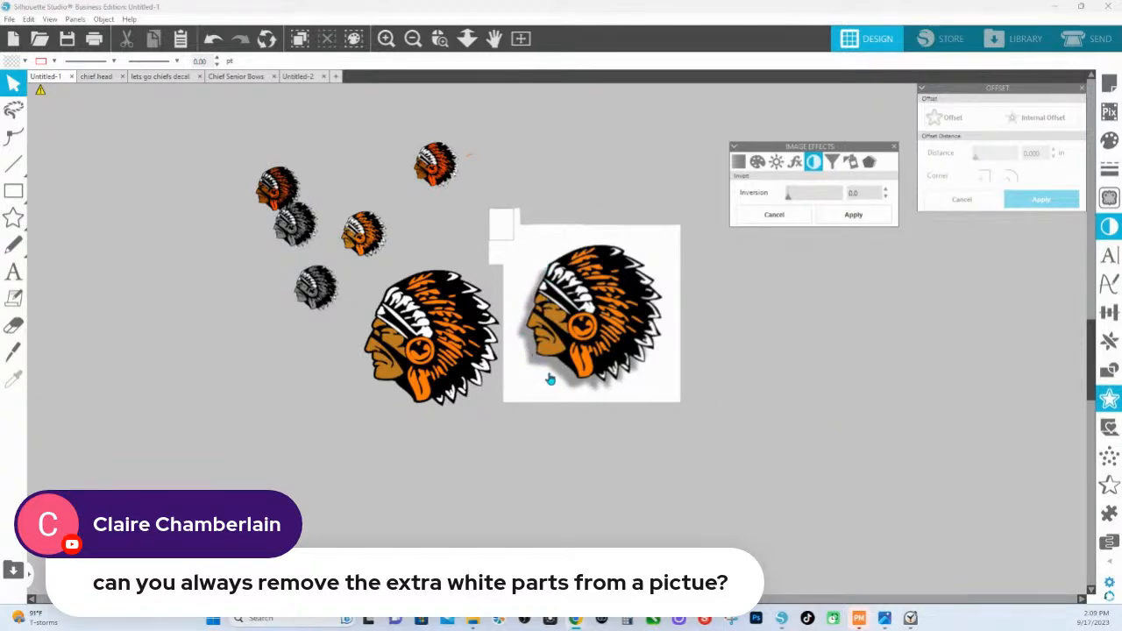
left_click(1109, 200)
mouse_move(519, 222)
left_mouse_down()
mouse_move(548, 278)
mouse_move(700, 429)
left_mouse_up()
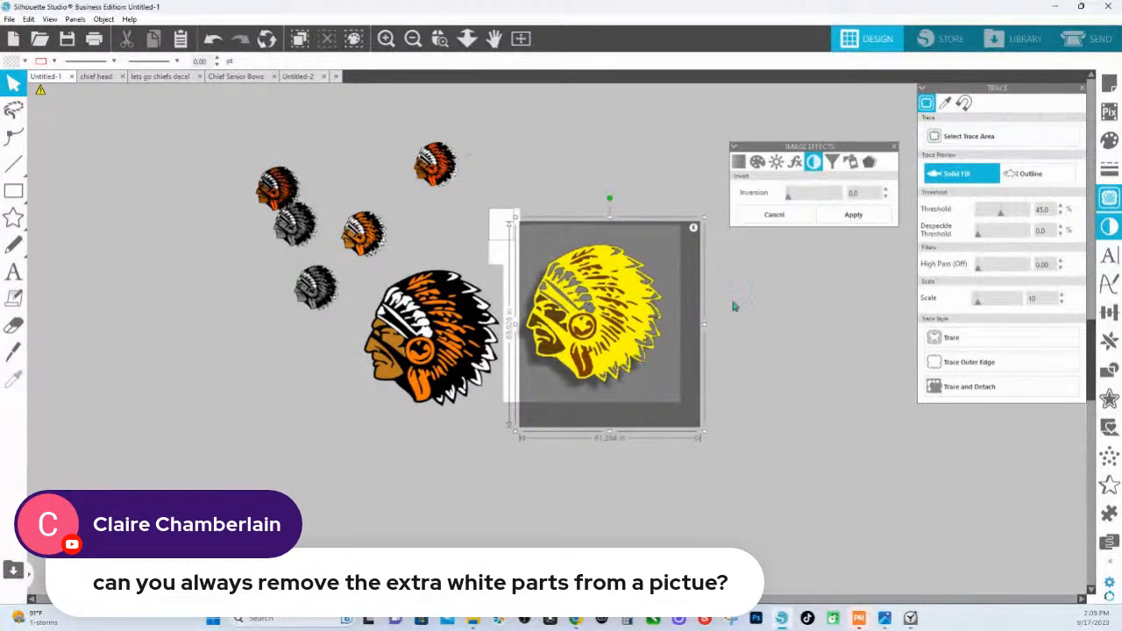
left_click(893, 149)
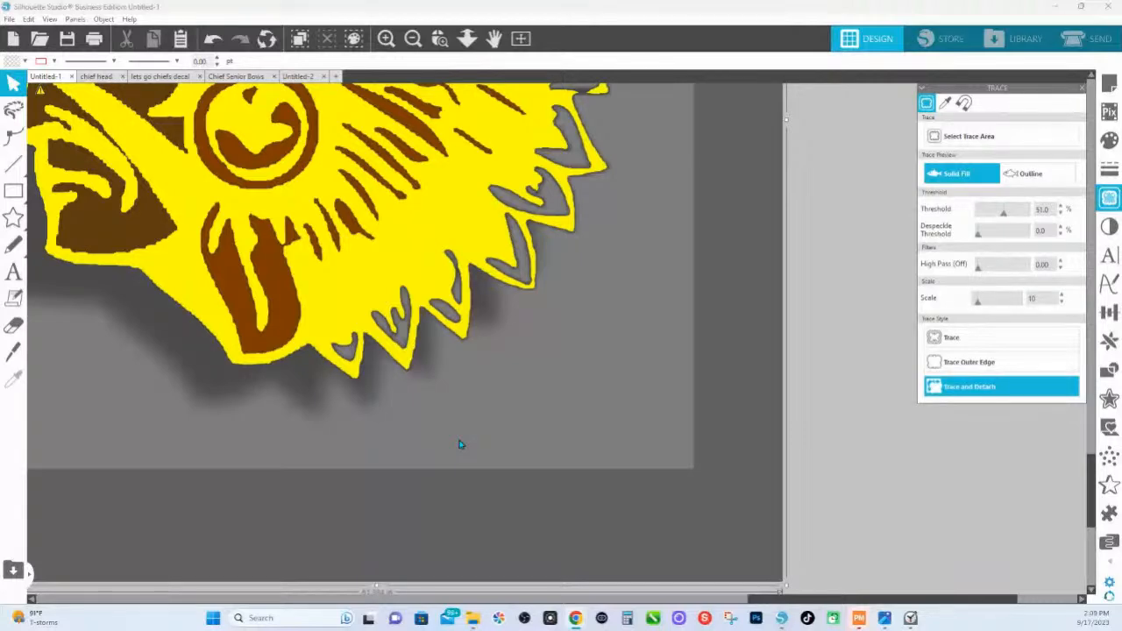
key("z")
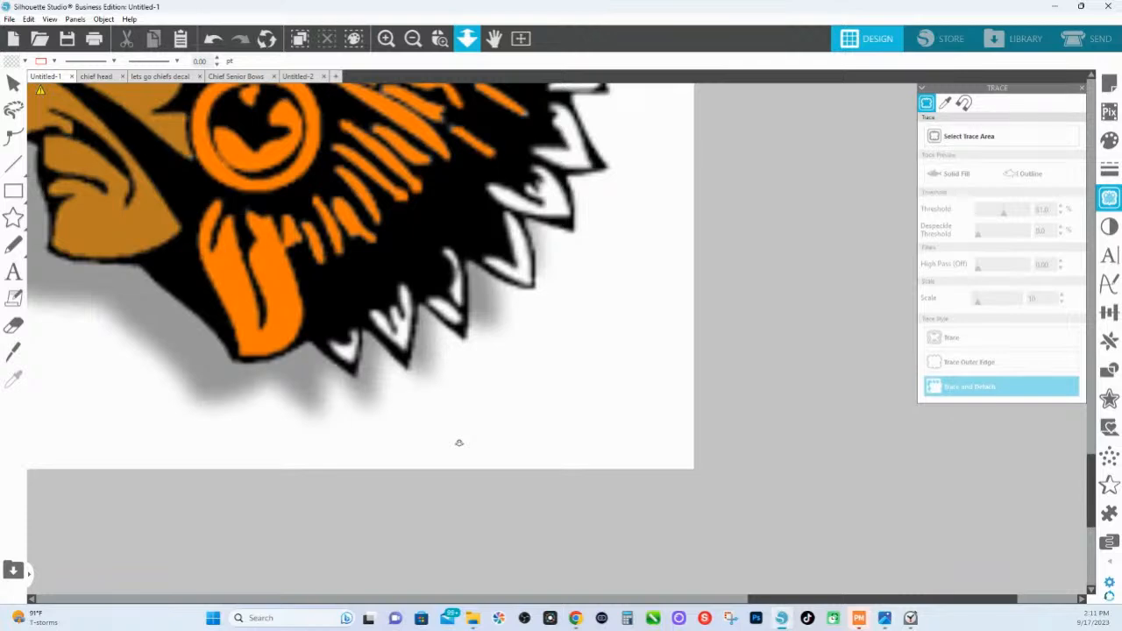
Step: Separate the leftover white background and shadow from the detached chief head and place it just below the head
left_click_drag(491, 524, 605, 231)
left_click_drag(499, 275, 731, 308)
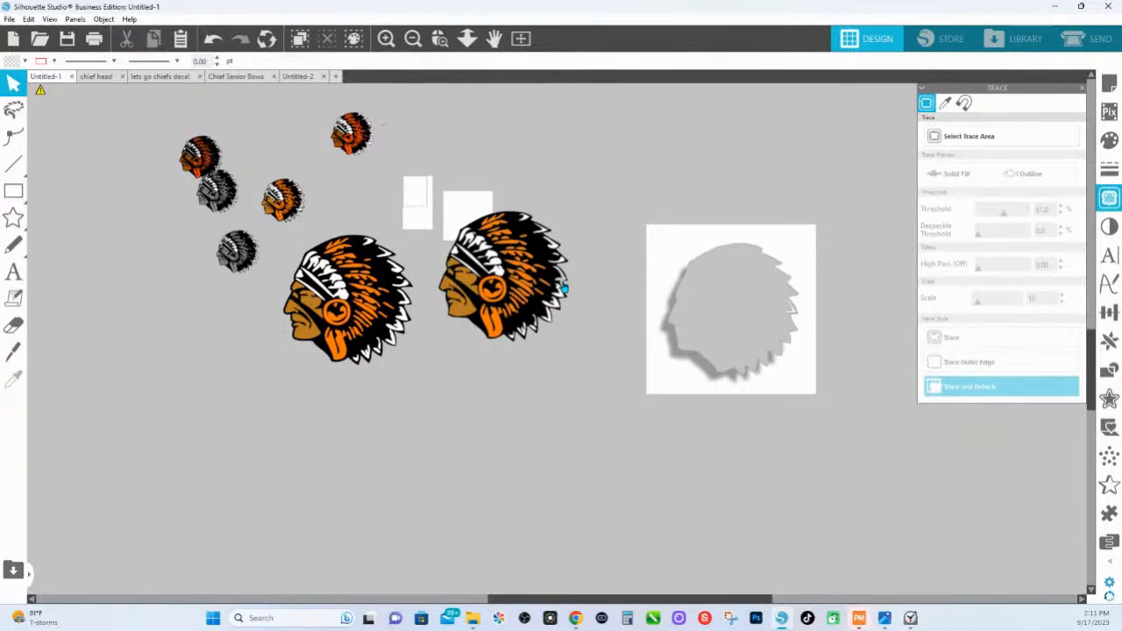
mouse_move(791, 318)
left_mouse_down()
mouse_move(664, 359)
mouse_move(581, 406)
left_mouse_up()
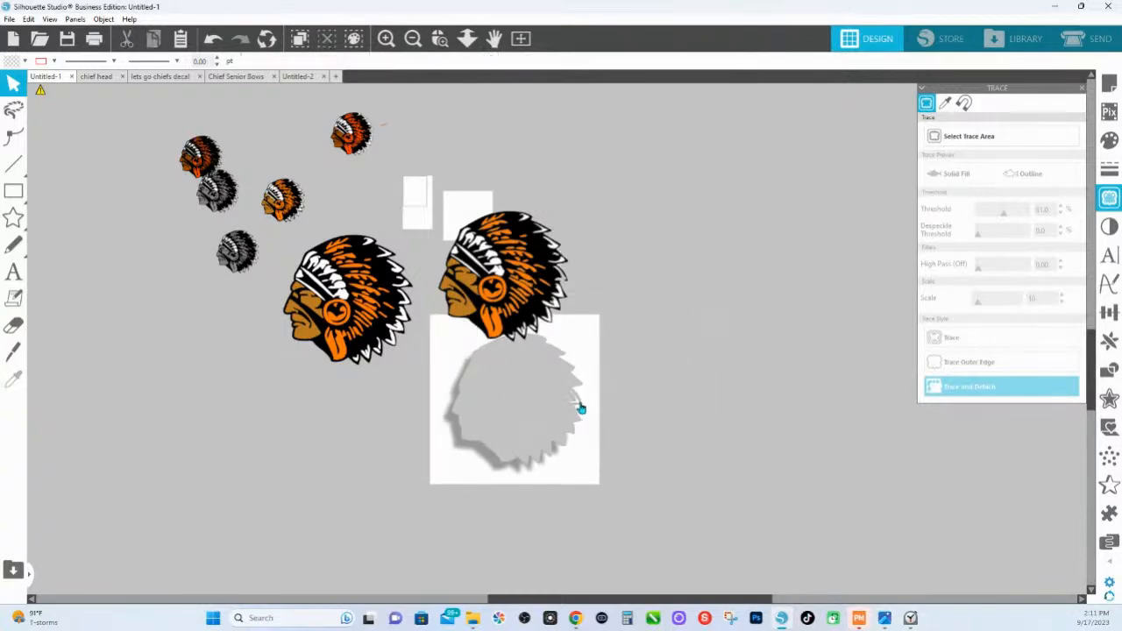
Step: Delete the outline points around the notch in the detached head's right-hand feathers to restore the missing white feather tip
left_click(440, 39)
left_click_drag(544, 257, 586, 285)
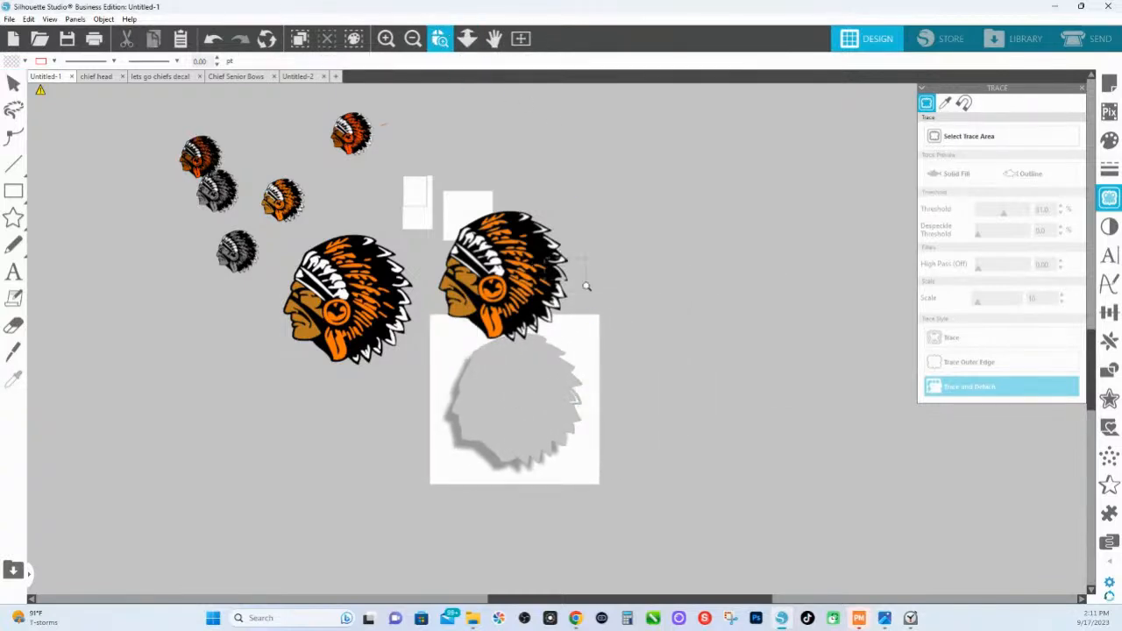
double_click(517, 313)
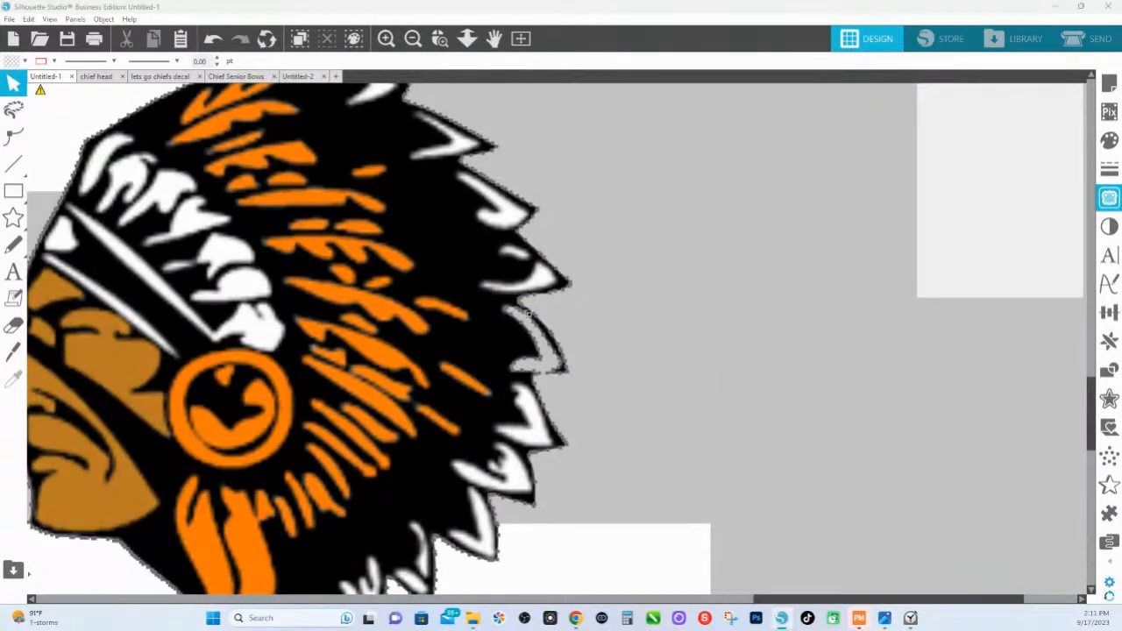
left_click(966, 126)
left_click(965, 127)
left_click(965, 127)
left_click(965, 127)
left_click(966, 126)
left_click(965, 126)
left_click(965, 126)
left_click(965, 126)
left_click(965, 126)
left_click(965, 126)
left_click(965, 126)
left_click(965, 126)
left_click(965, 127)
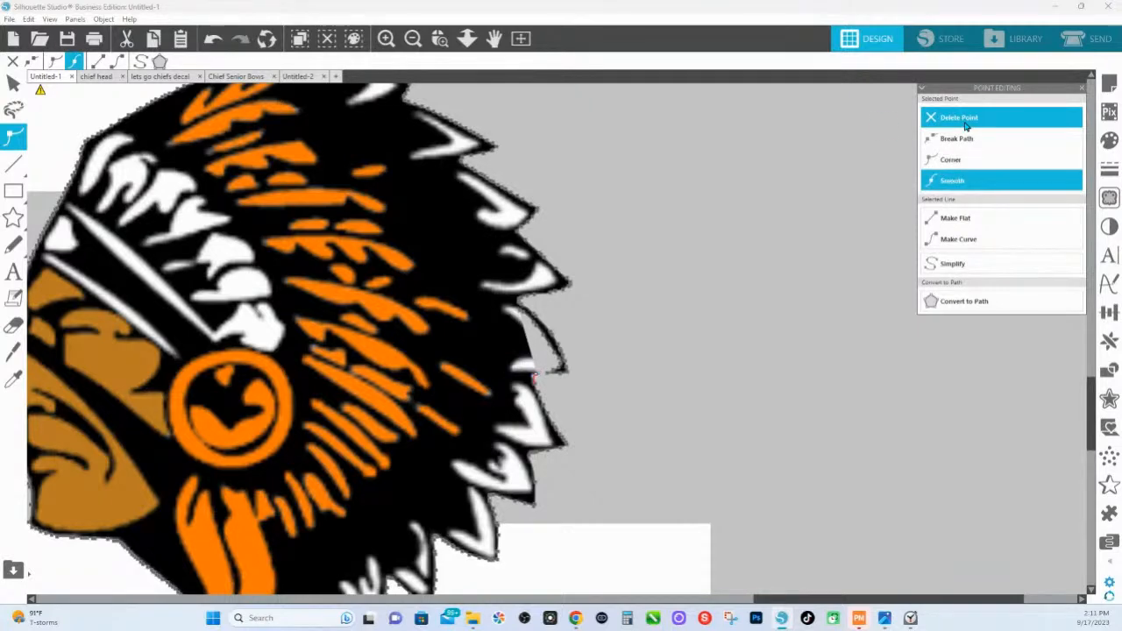
left_click(553, 372)
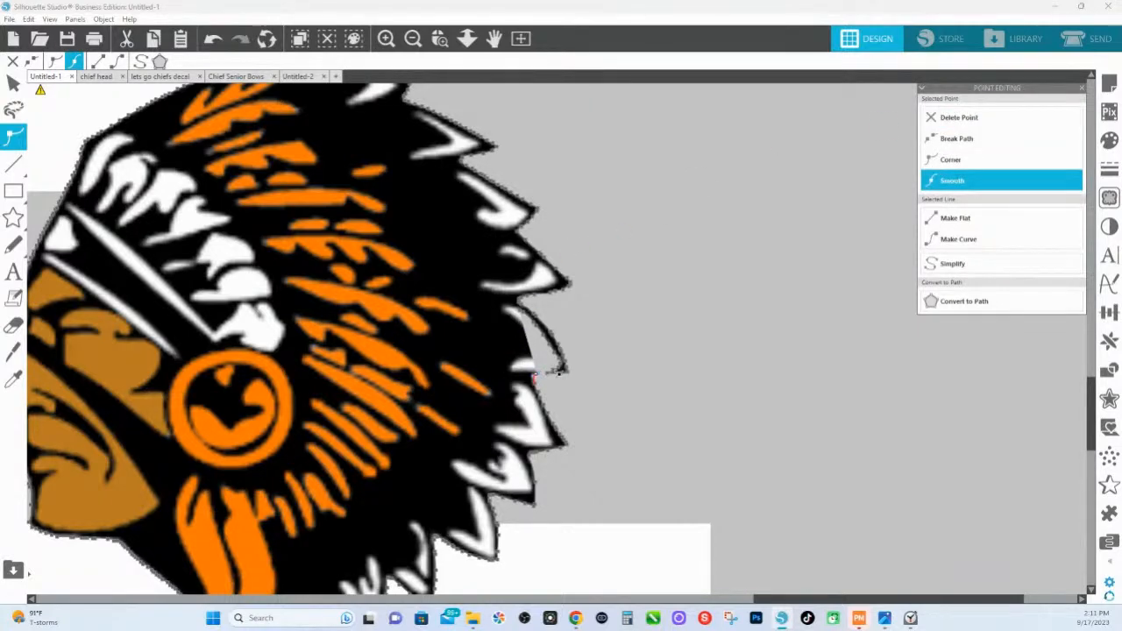
left_click(973, 121)
left_click(973, 121)
left_click(979, 123)
left_click(978, 124)
left_click(979, 124)
left_click(978, 123)
left_click(978, 124)
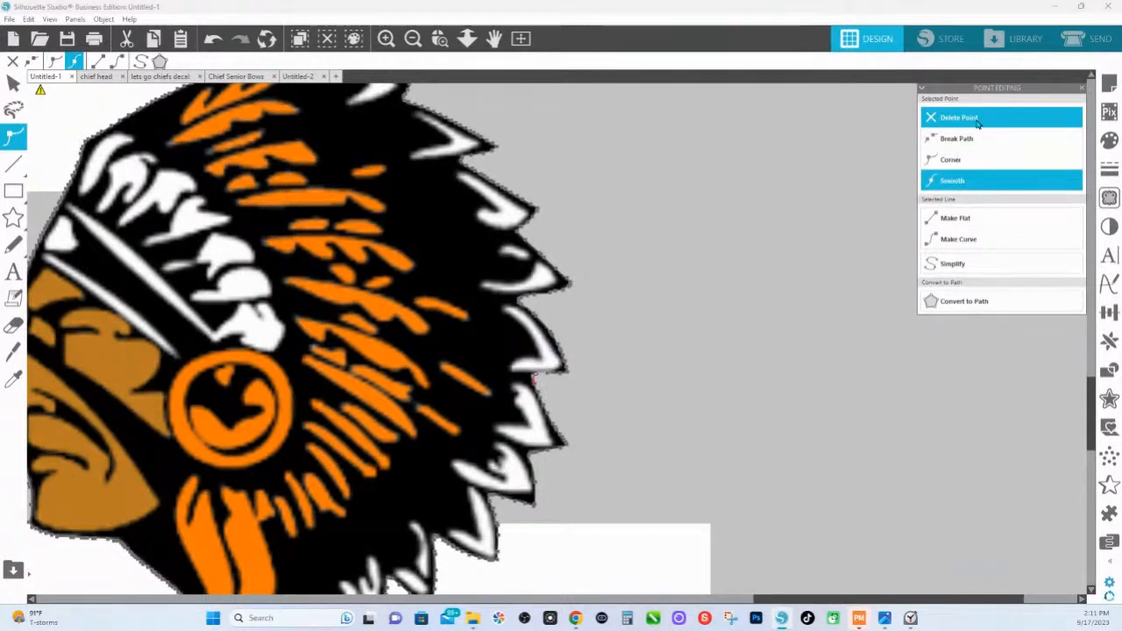
left_click(746, 354)
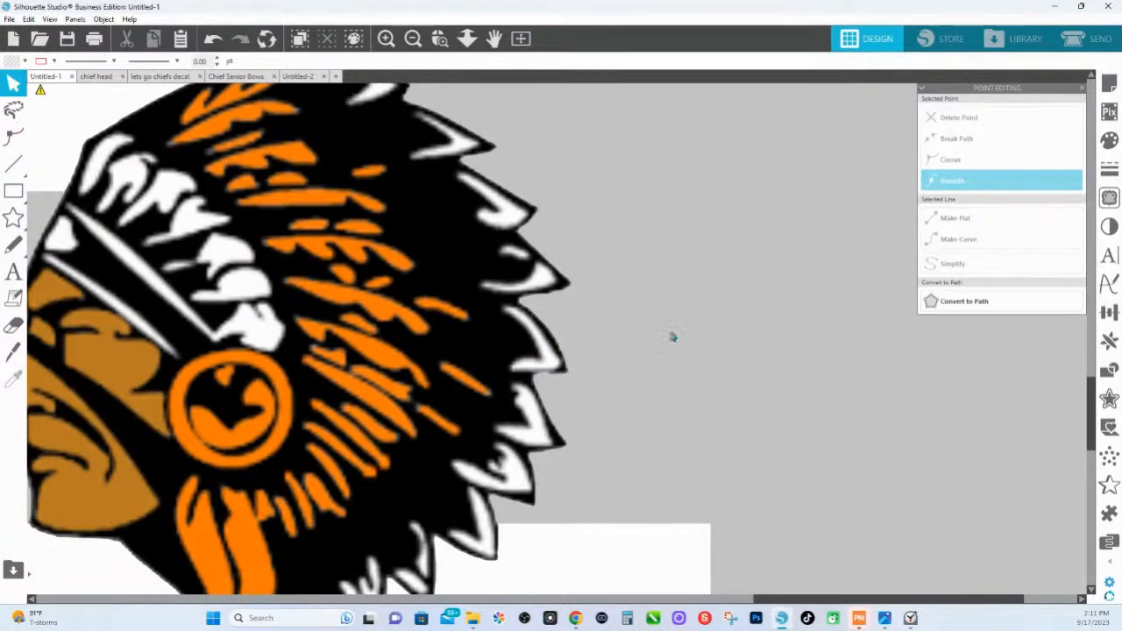
Step: Examine the enlarged colored vector head up close for comparison with the detached image
left_click(468, 37)
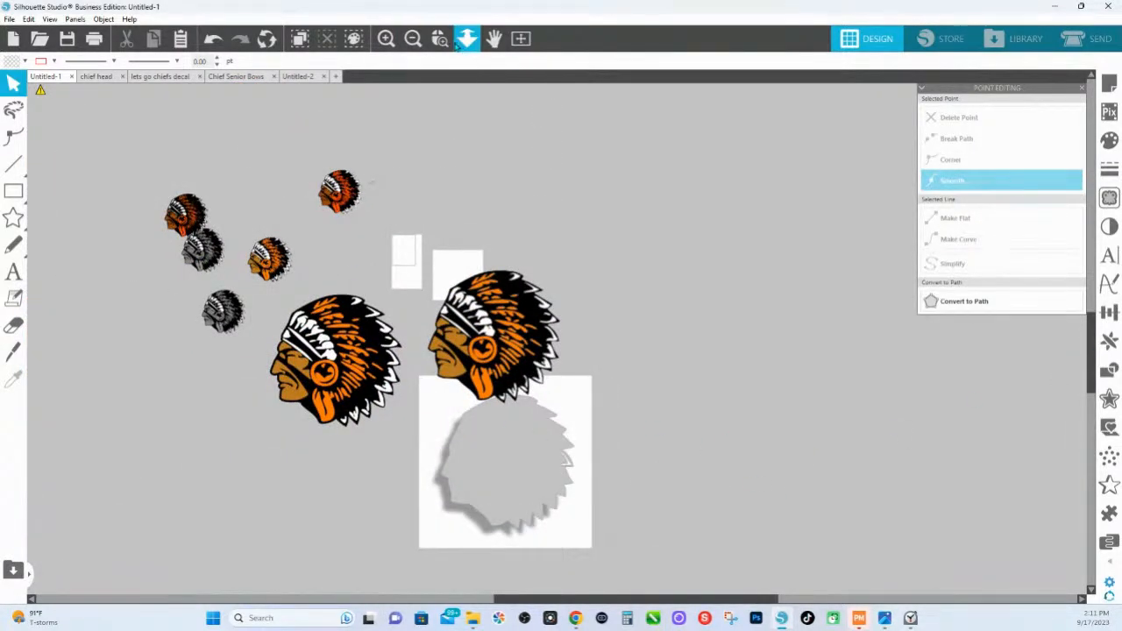
left_click(439, 38)
left_click_drag(281, 287, 405, 429)
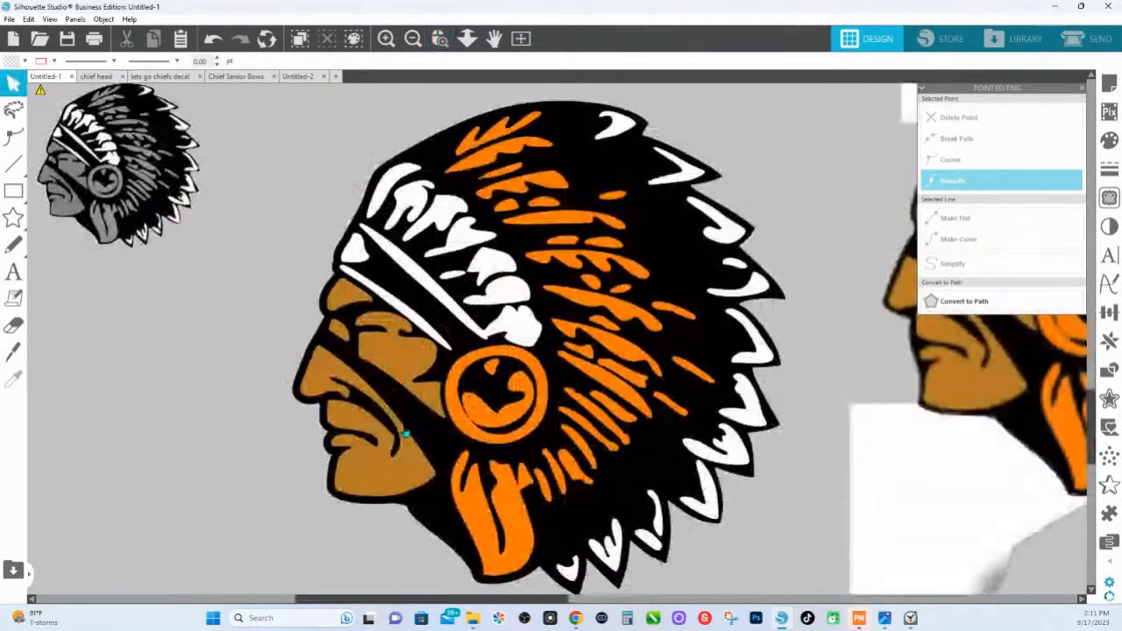